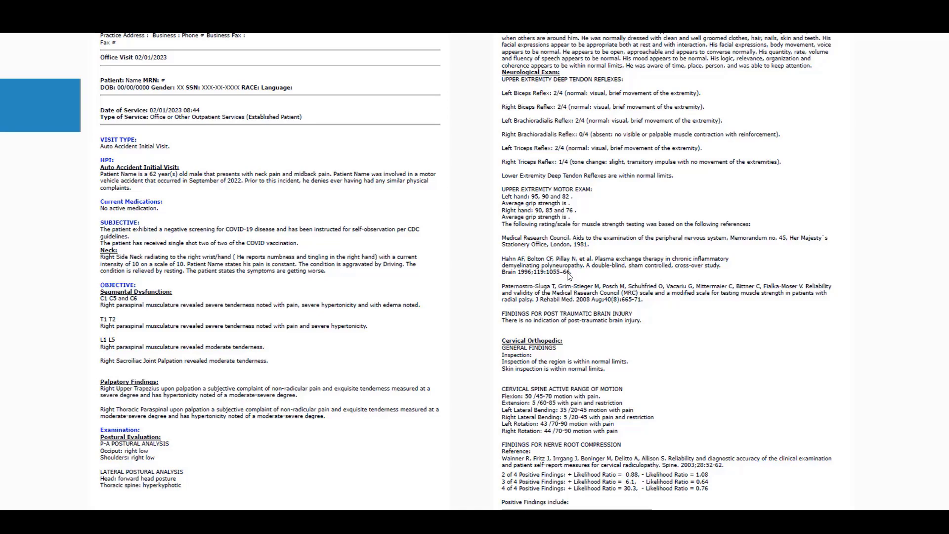
{"action": "left_click", "coordinate": [664, 281]}
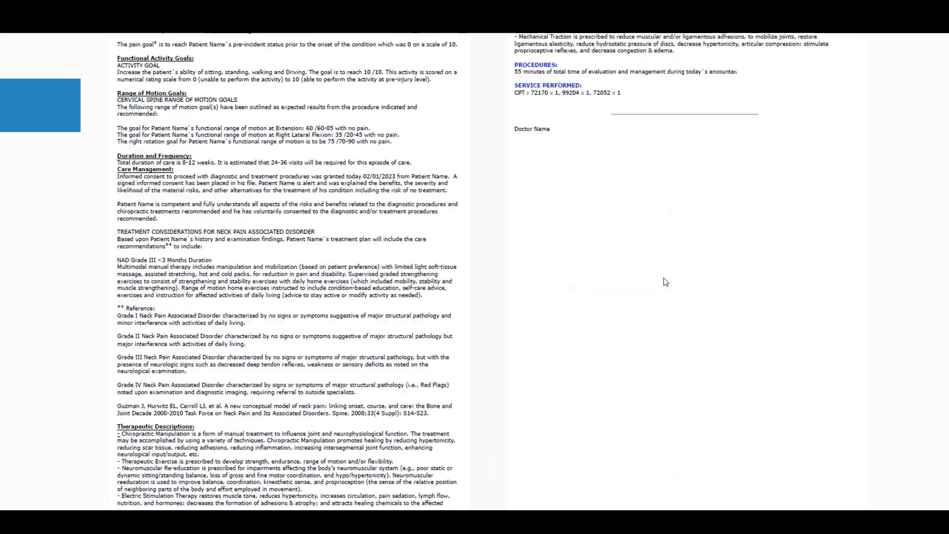
{"action": "left_click", "coordinate": [664, 281]}
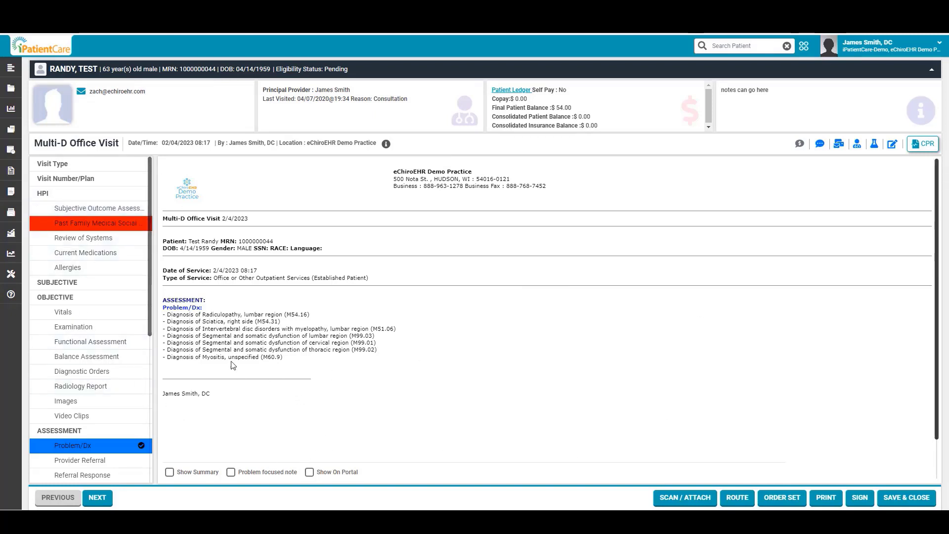
Step: Examine the section list of the Multi-D Office Visit note, from Visit Type through Procedures to Preview
{"action": "left_click", "coordinate": [73, 166]}
{"action": "left_click", "coordinate": [83, 183]}
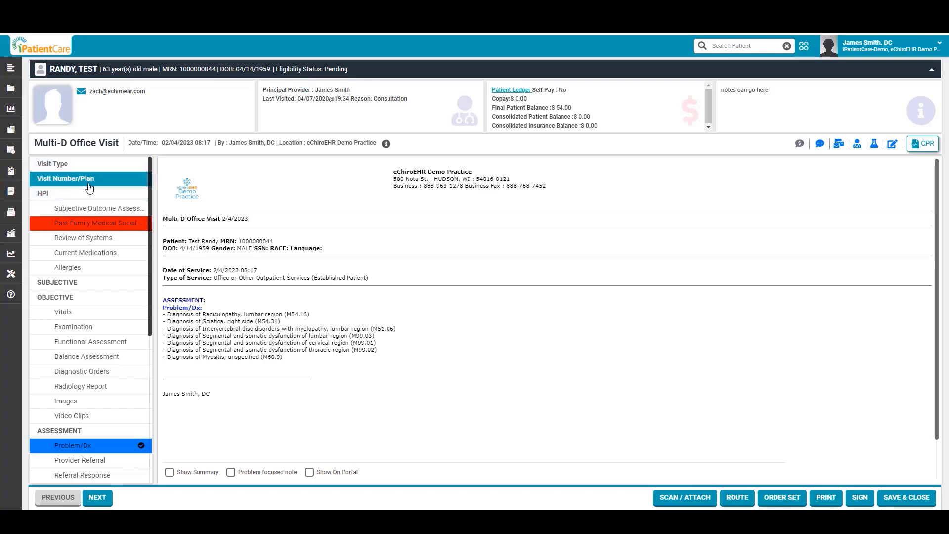
{"action": "left_click", "coordinate": [86, 194]}
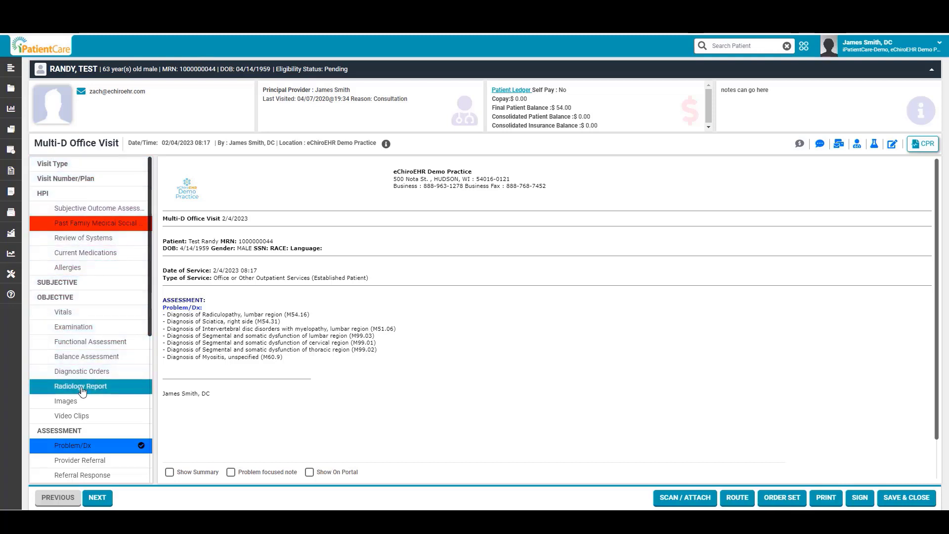
{"action": "scroll", "coordinate": [80, 388], "scroll_direction": "down", "scroll_amount": 3}
{"action": "scroll", "coordinate": [82, 390], "scroll_direction": "down", "scroll_amount": 2}
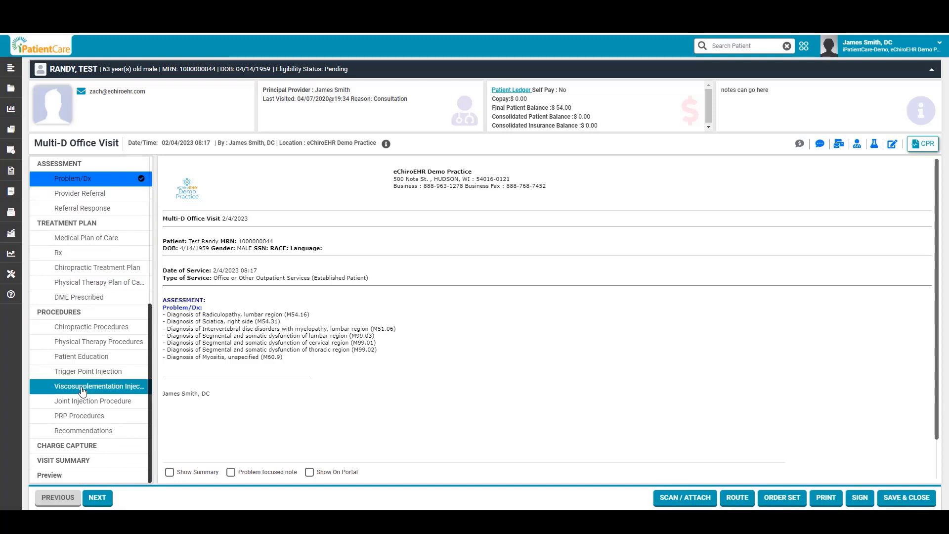
{"action": "scroll", "coordinate": [82, 390], "scroll_direction": "up", "scroll_amount": 5}
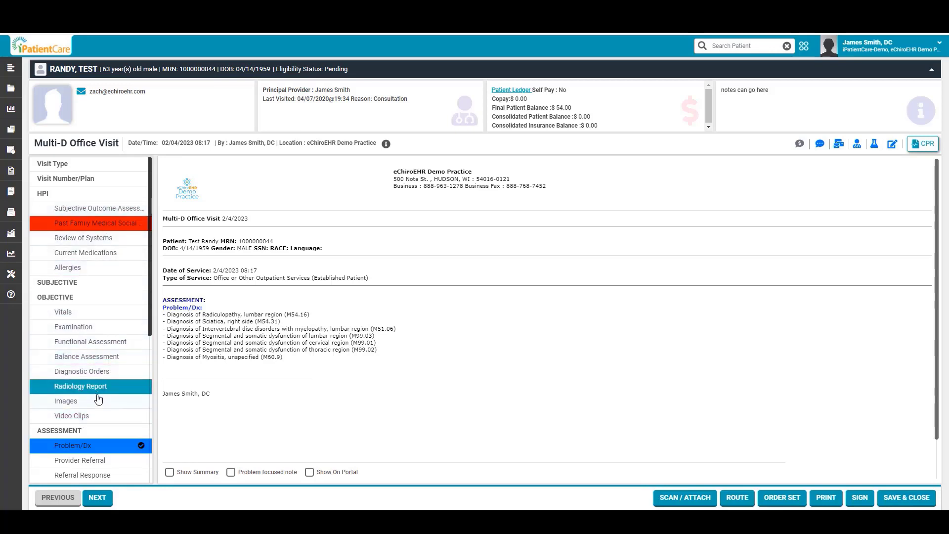
{"action": "scroll", "coordinate": [99, 403], "scroll_direction": "down", "scroll_amount": 5}
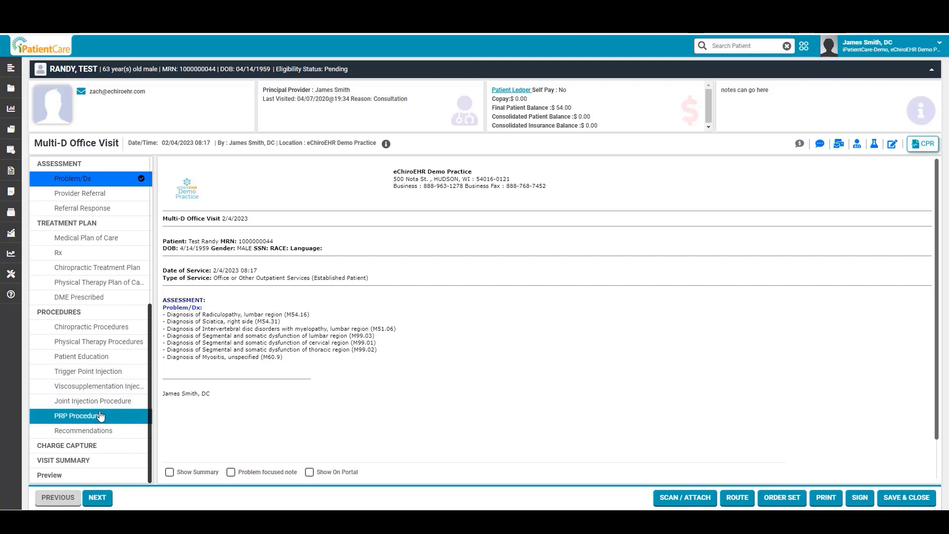
{"action": "scroll", "coordinate": [100, 416], "scroll_direction": "up", "scroll_amount": 5}
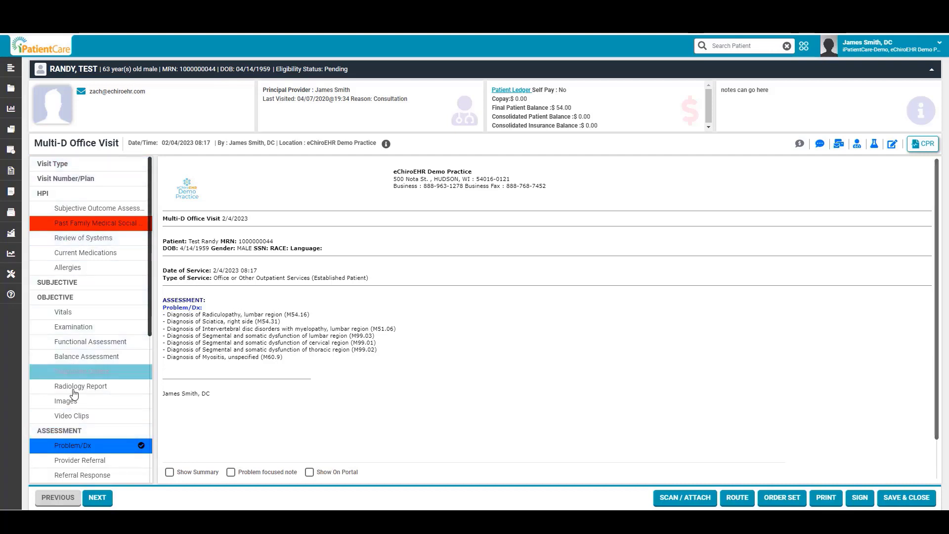
Step: Look through the chief complaint categories and set the visit type to the chiropractic Auto Accident Initial Visit
{"action": "left_click", "coordinate": [65, 170]}
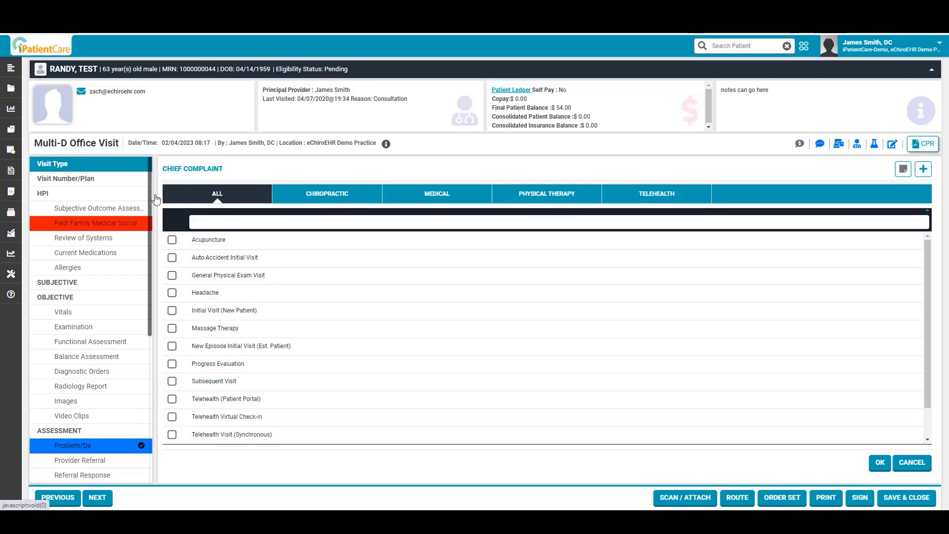
{"action": "left_click", "coordinate": [336, 199]}
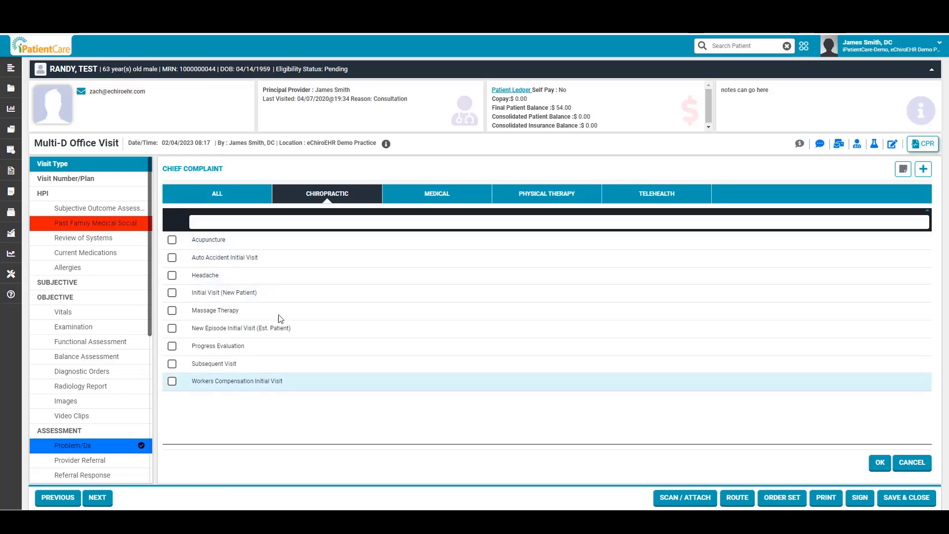
{"action": "left_click", "coordinate": [414, 202]}
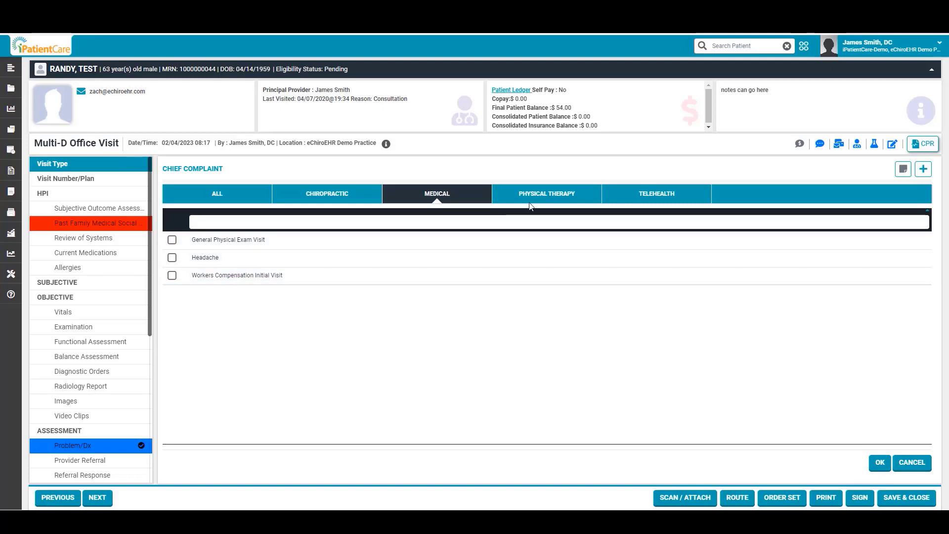
{"action": "left_click", "coordinate": [534, 200]}
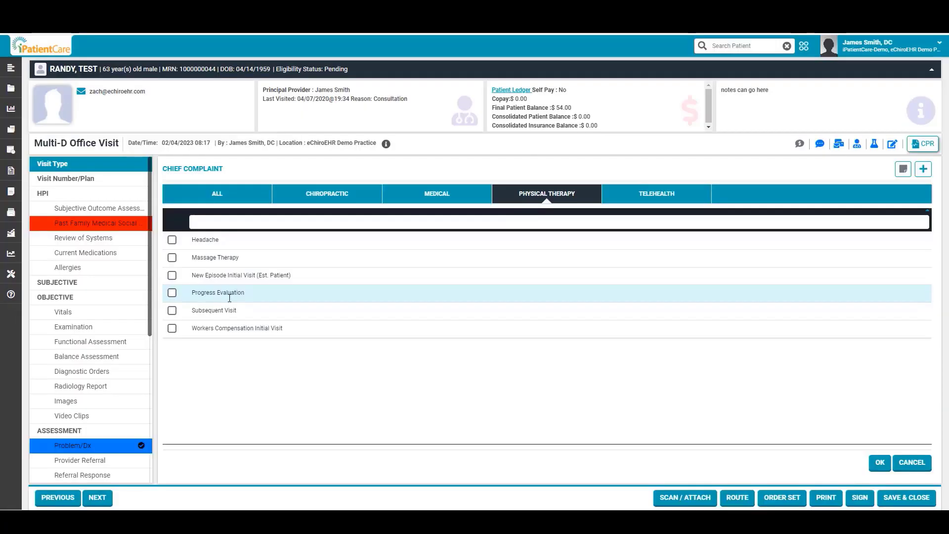
{"action": "left_click", "coordinate": [664, 197]}
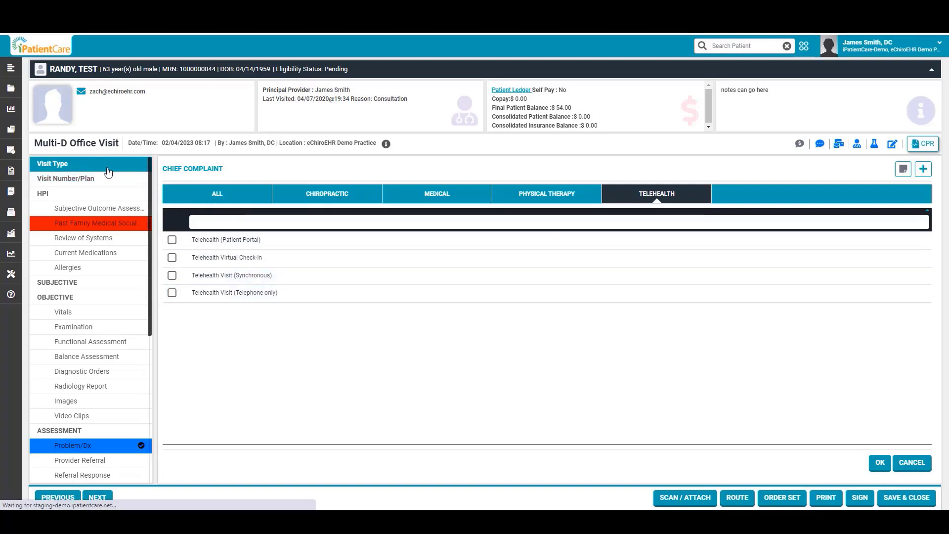
{"action": "left_click", "coordinate": [334, 197]}
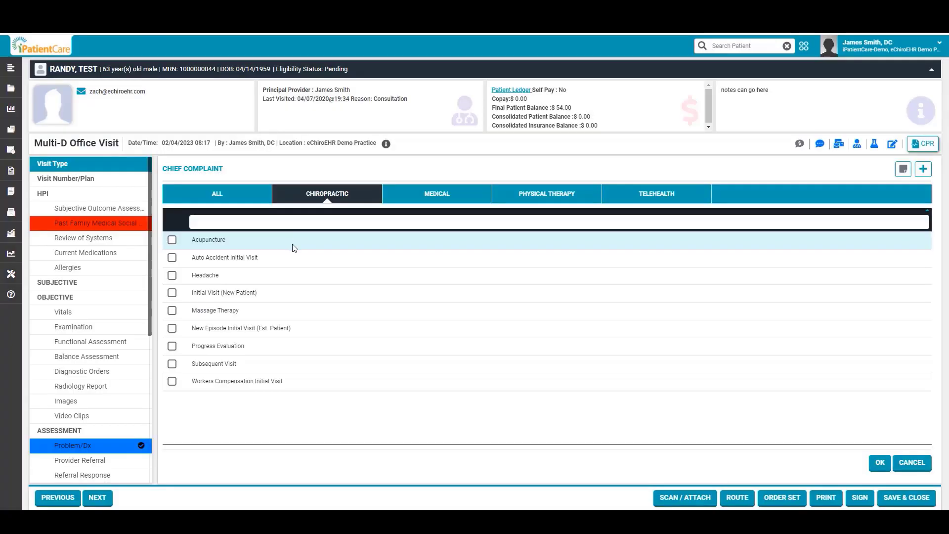
{"action": "left_click", "coordinate": [171, 258]}
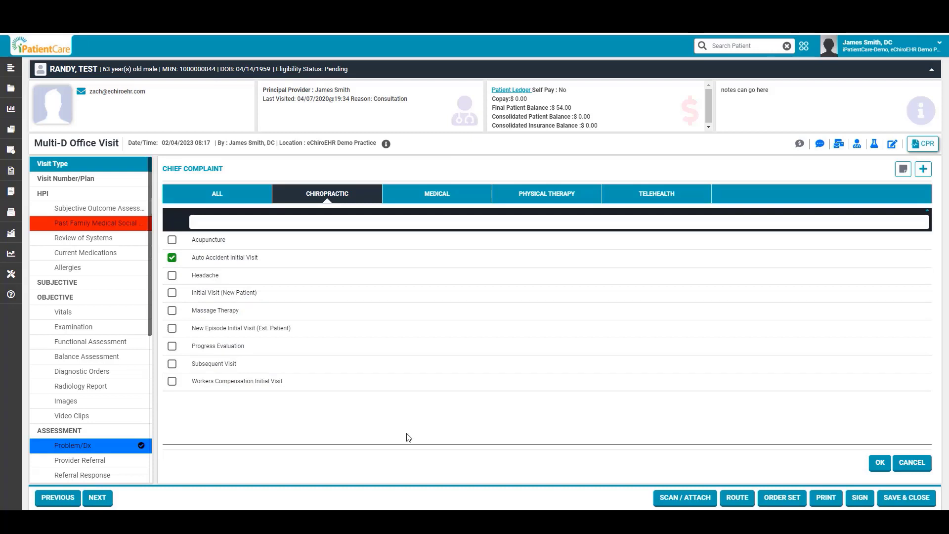
Step: Record the visit number/plan as visit 1 of 25 visits of the treatment plan
{"action": "left_click", "coordinate": [87, 182]}
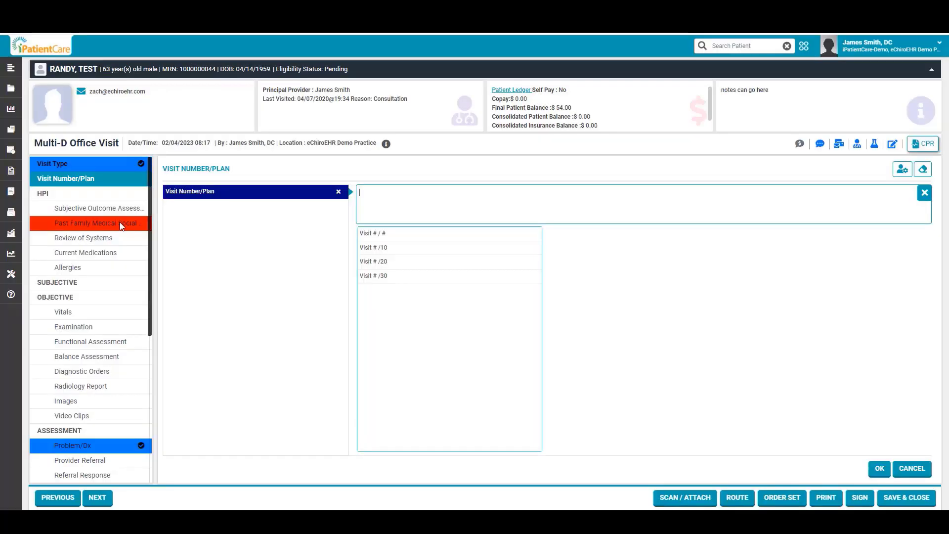
{"action": "left_click", "coordinate": [396, 237]}
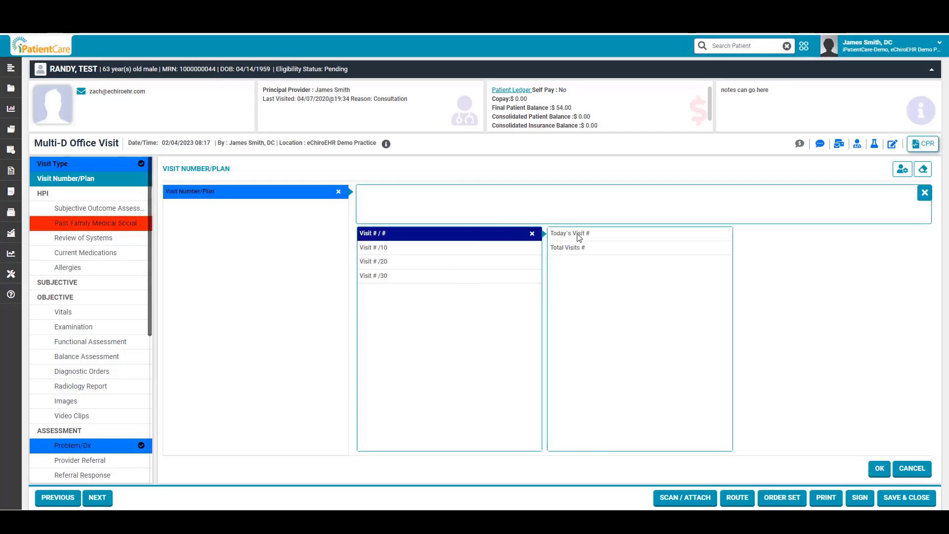
{"action": "left_click", "coordinate": [579, 235]}
{"action": "type", "text": "1"}
{"action": "key", "text": "Return"}
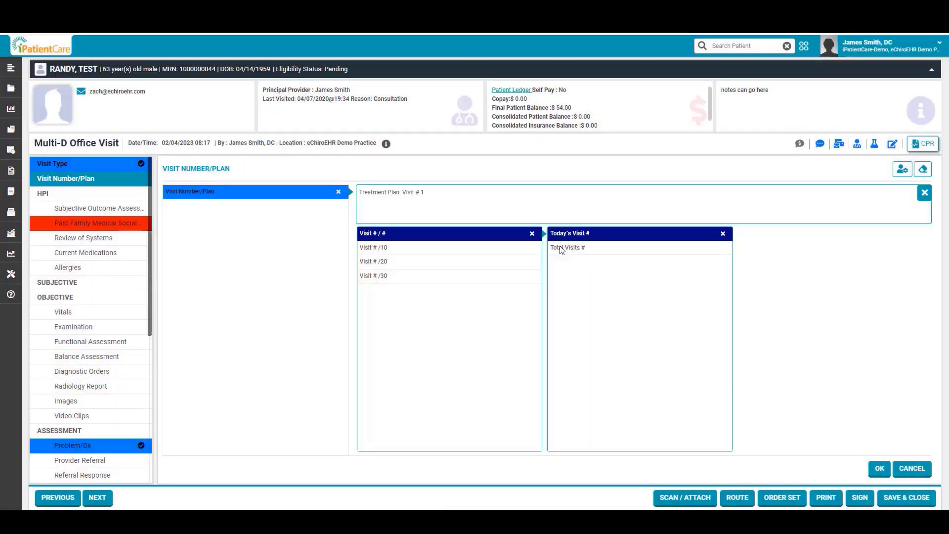
{"action": "left_click", "coordinate": [560, 249]}
{"action": "left_click", "coordinate": [463, 150]}
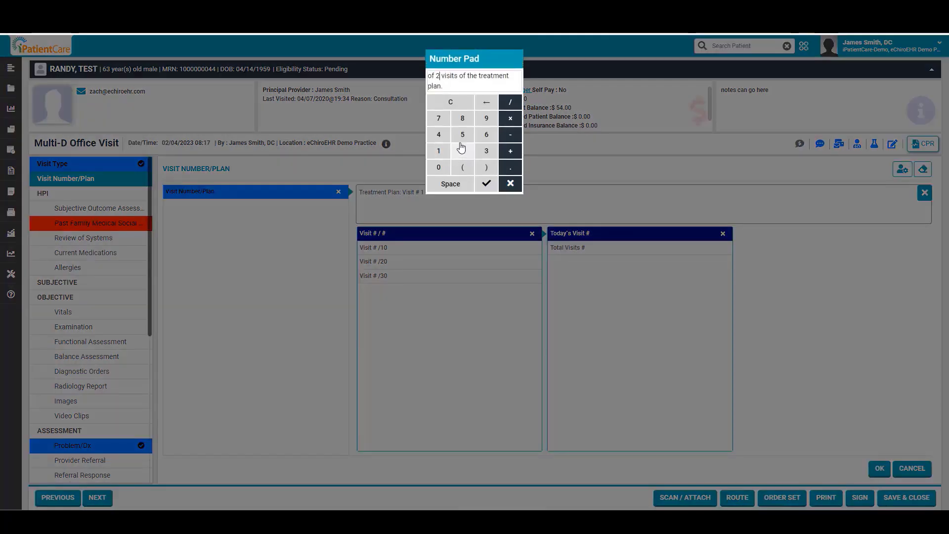
{"action": "left_click", "coordinate": [486, 184]}
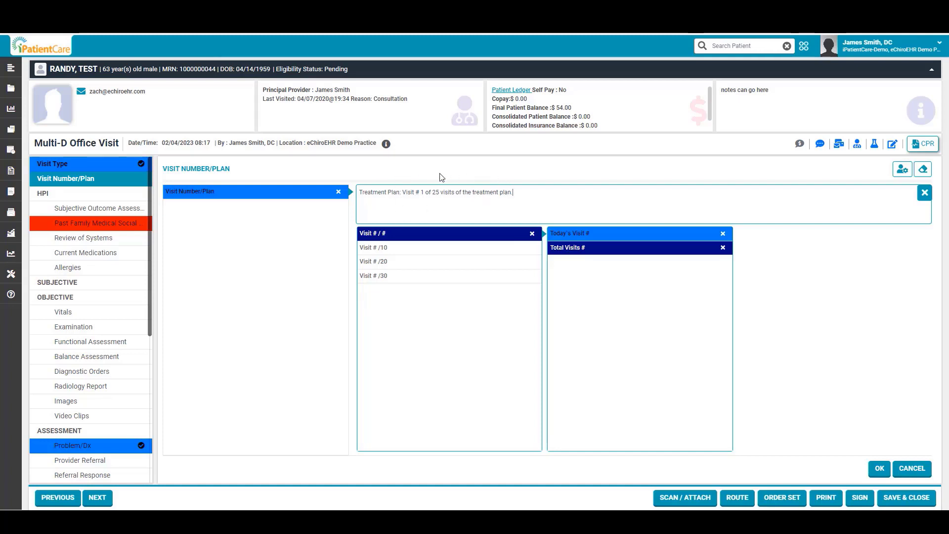
Step: Add neck pain as the complaint location in the HPI for the Auto Accident Initial Visit
{"action": "left_click", "coordinate": [64, 193]}
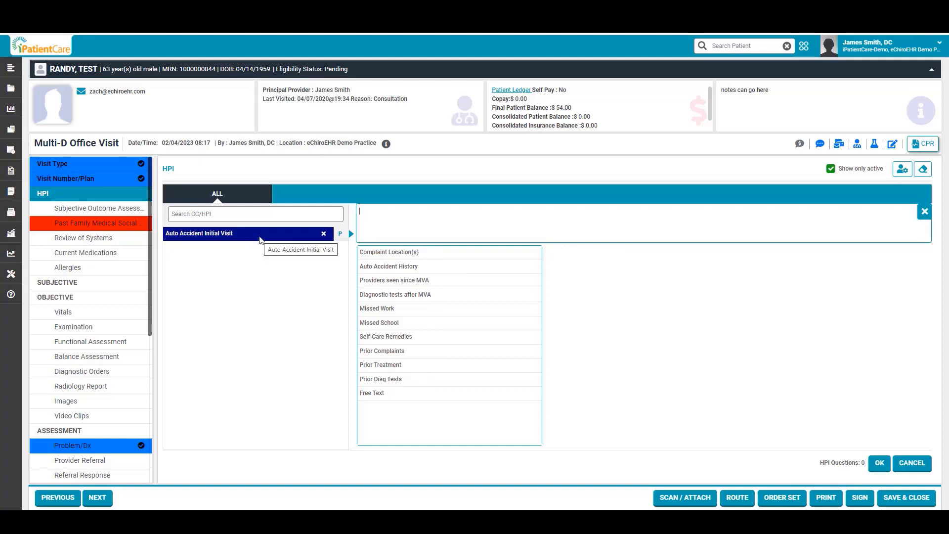
{"action": "left_click", "coordinate": [436, 254]}
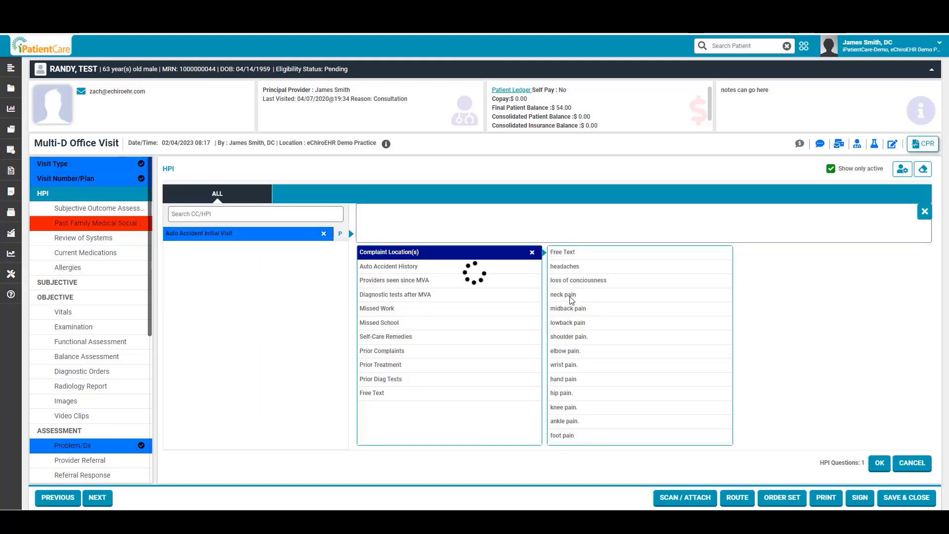
{"action": "left_click", "coordinate": [569, 296]}
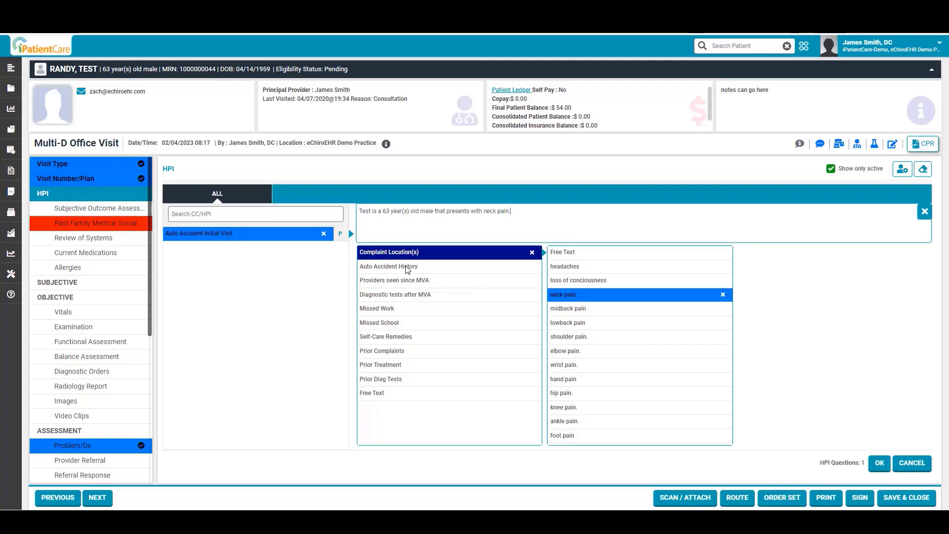
Step: In the Auto Accident History, record the weather conditions as the free text "snowy", removing the "dry" option
{"action": "left_click", "coordinate": [422, 269]}
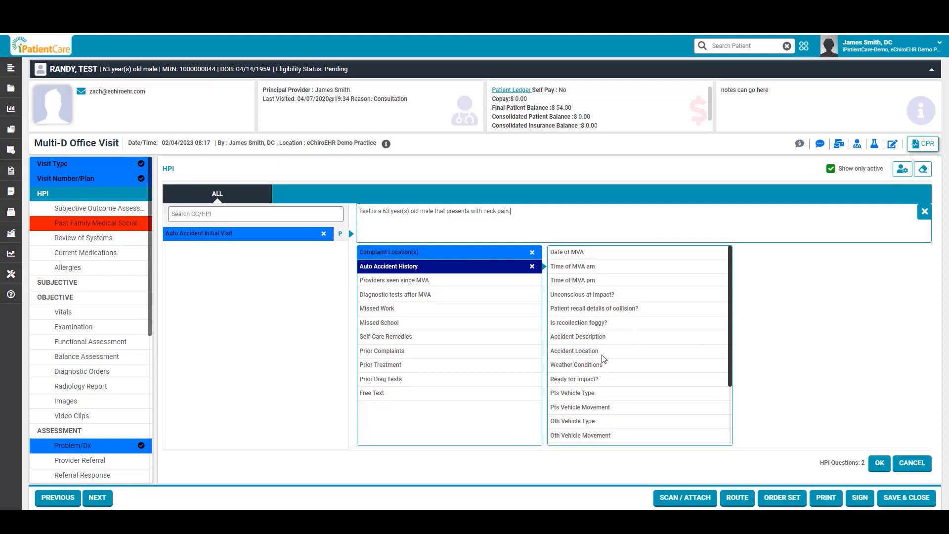
{"action": "left_click", "coordinate": [607, 368]}
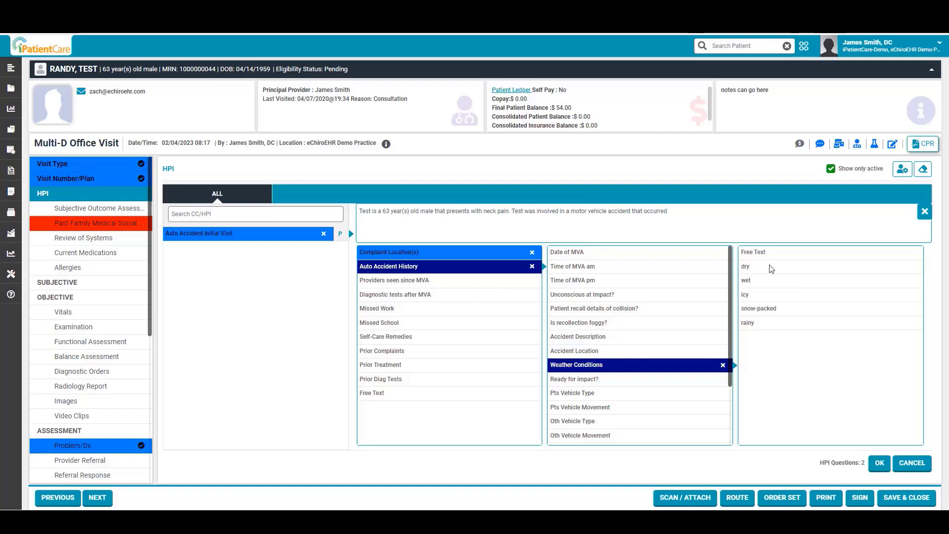
{"action": "left_click", "coordinate": [755, 272]}
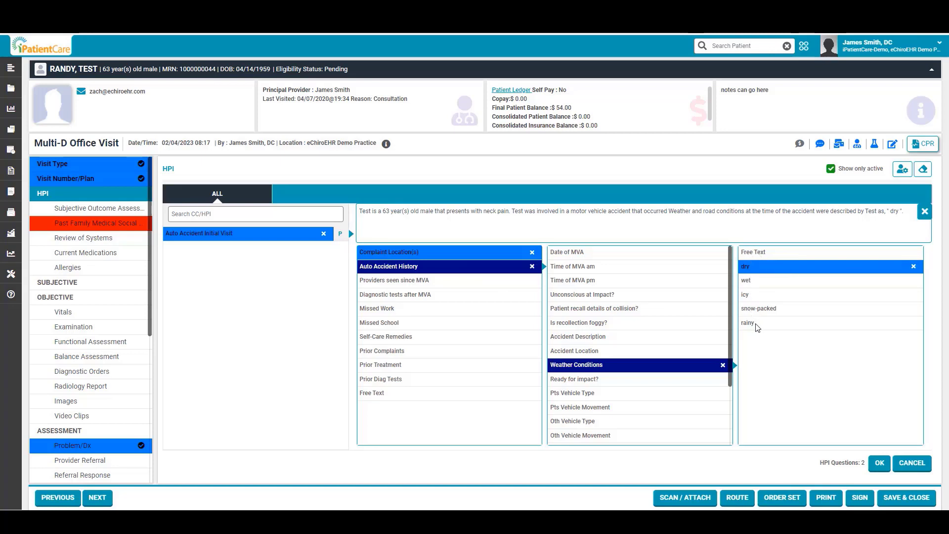
{"action": "left_click", "coordinate": [772, 254]}
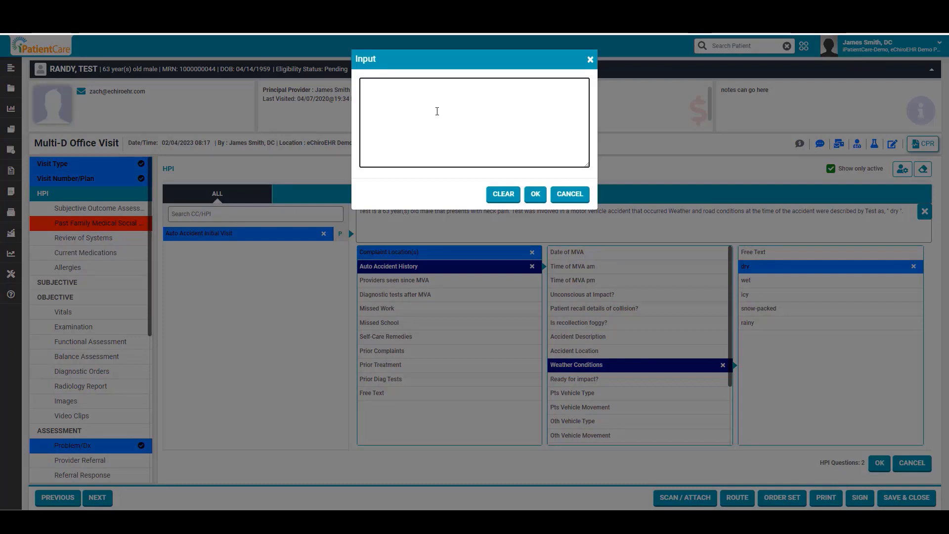
{"action": "type", "text": "snowy"}
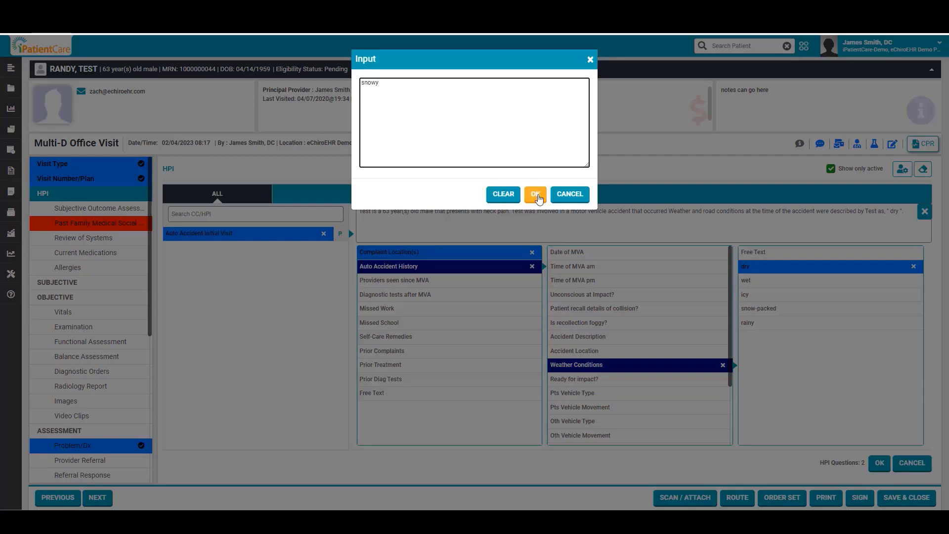
{"action": "left_click", "coordinate": [536, 194]}
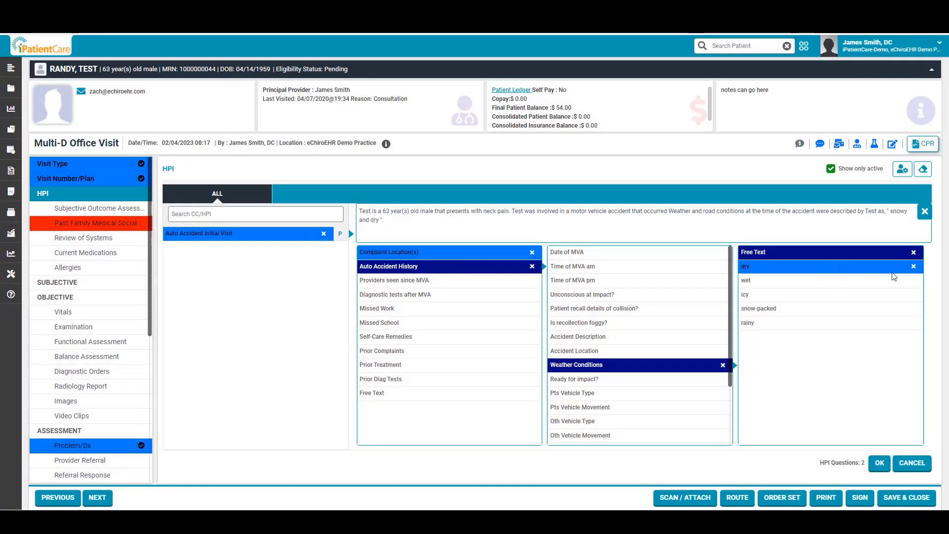
{"action": "left_click", "coordinate": [914, 267]}
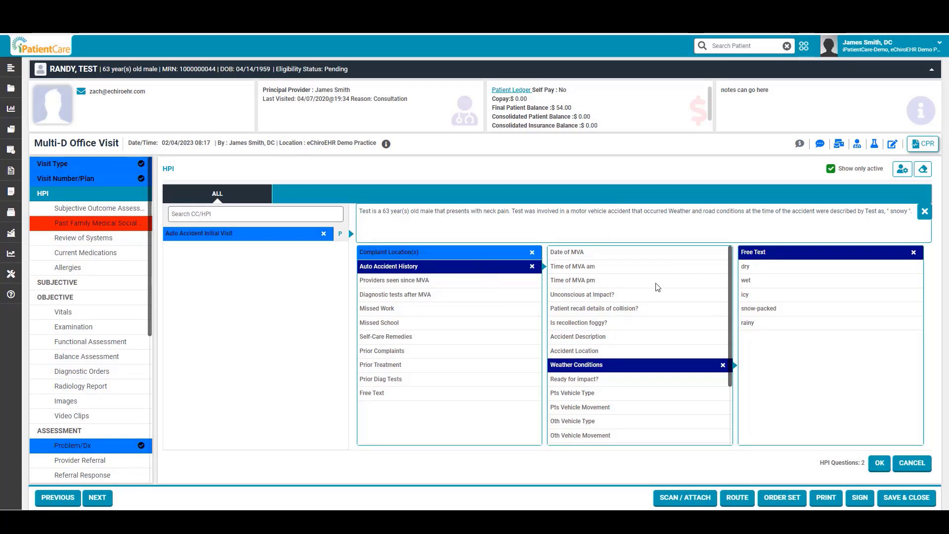
Step: Record none for providers seen since the MVA and neck X-rays under diagnostic tests after MVA
{"action": "left_click", "coordinate": [409, 281]}
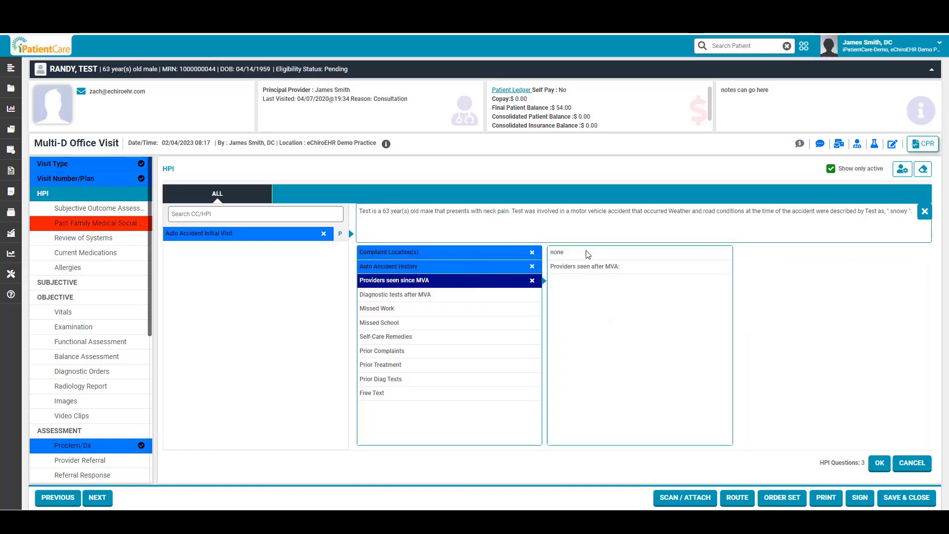
{"action": "left_click", "coordinate": [588, 252]}
{"action": "left_click", "coordinate": [469, 297]}
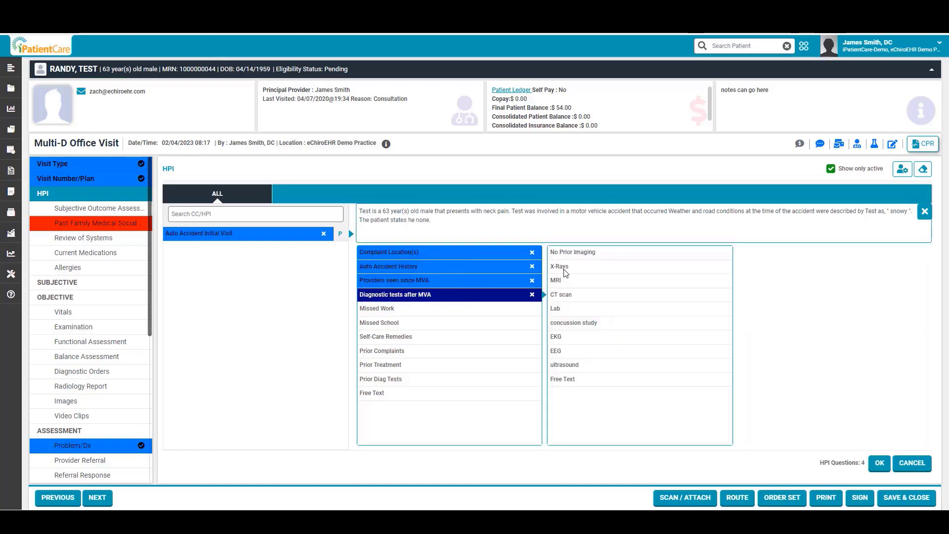
{"action": "left_click", "coordinate": [572, 270]}
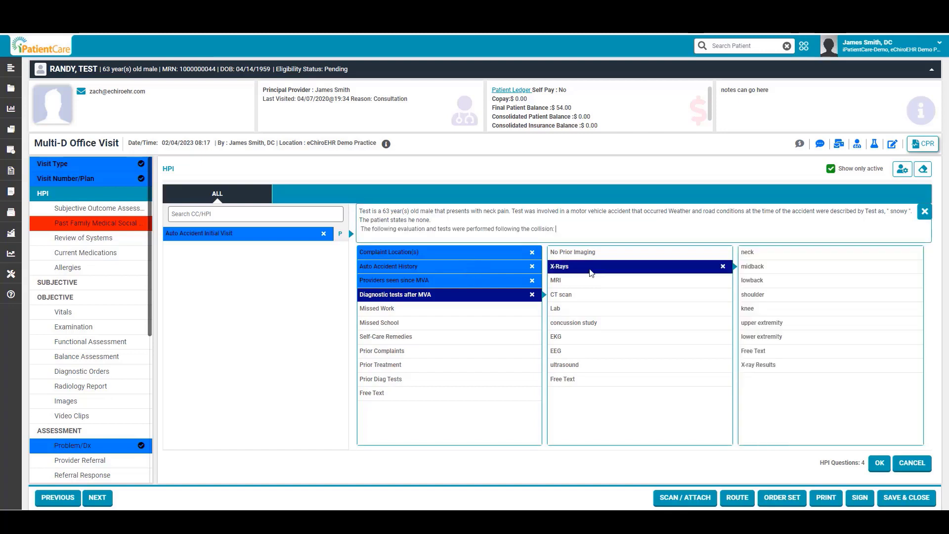
{"action": "left_click", "coordinate": [750, 254]}
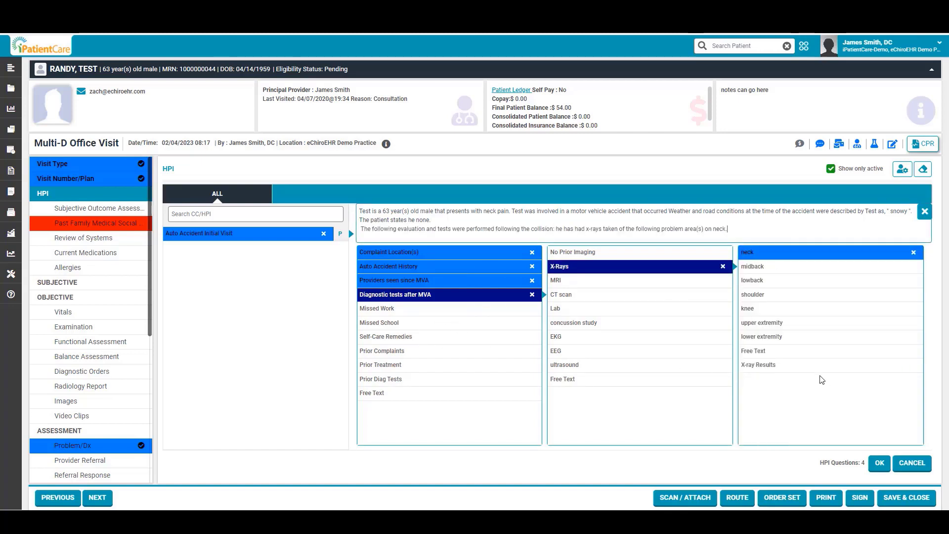
Step: Mark Missed Work in the Auto Accident Initial Visit HPI and record 4 days of missed school
{"action": "left_click", "coordinate": [393, 310]}
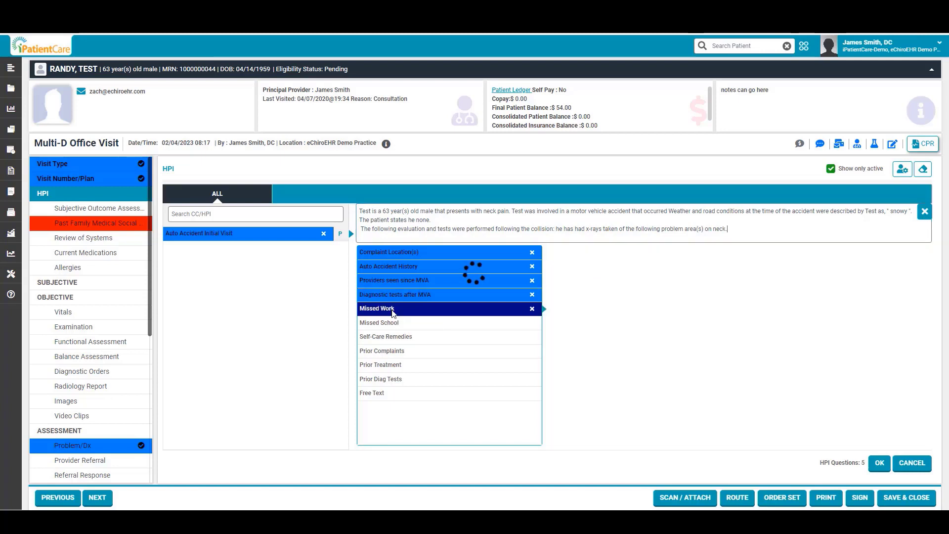
{"action": "left_click", "coordinate": [435, 322]}
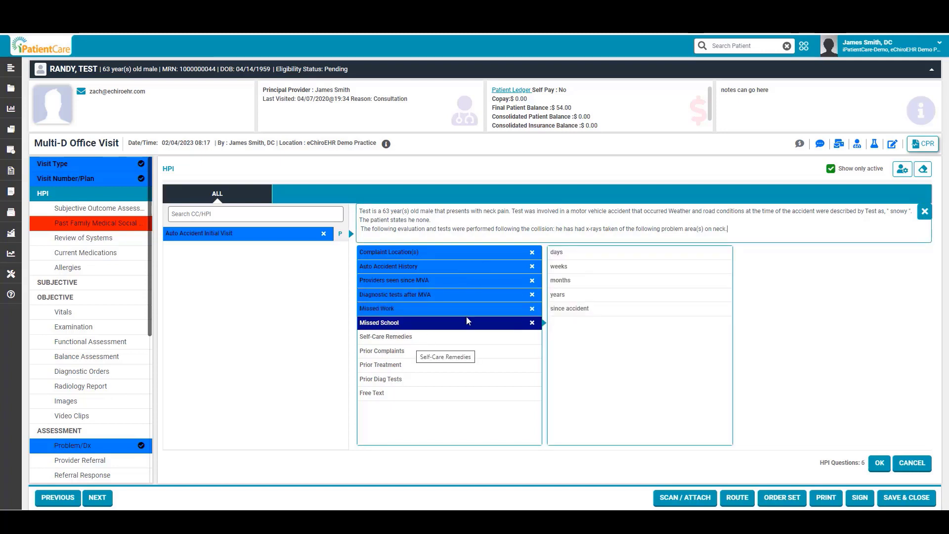
{"action": "left_click", "coordinate": [579, 256]}
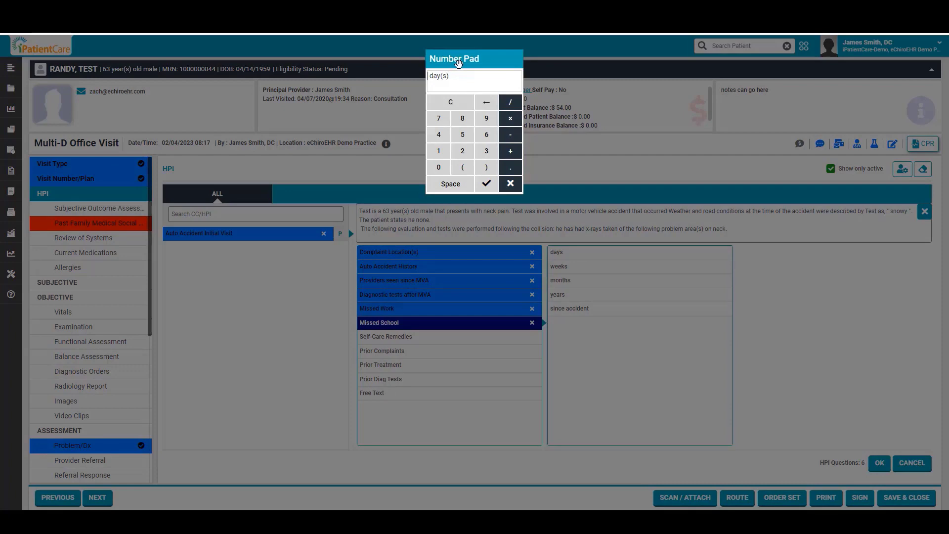
{"action": "left_click", "coordinate": [440, 121]}
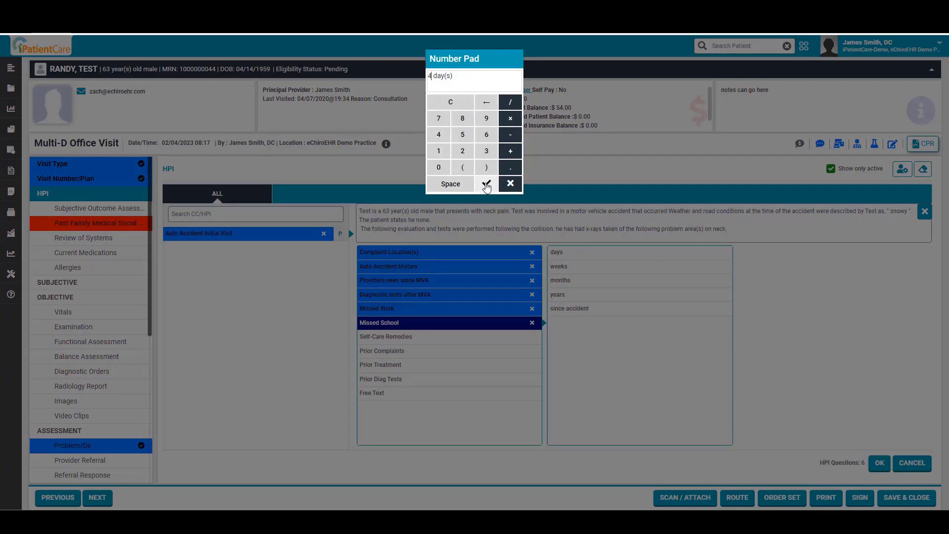
{"action": "left_click", "coordinate": [487, 183]}
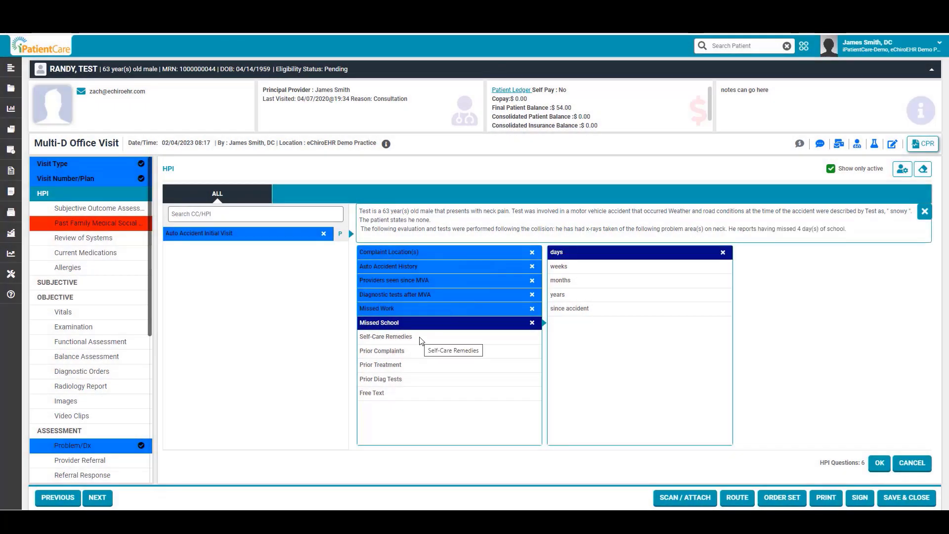
Step: Record that the patient uses self-care remedies, choosing ice as the remedy
{"action": "left_click", "coordinate": [421, 338]}
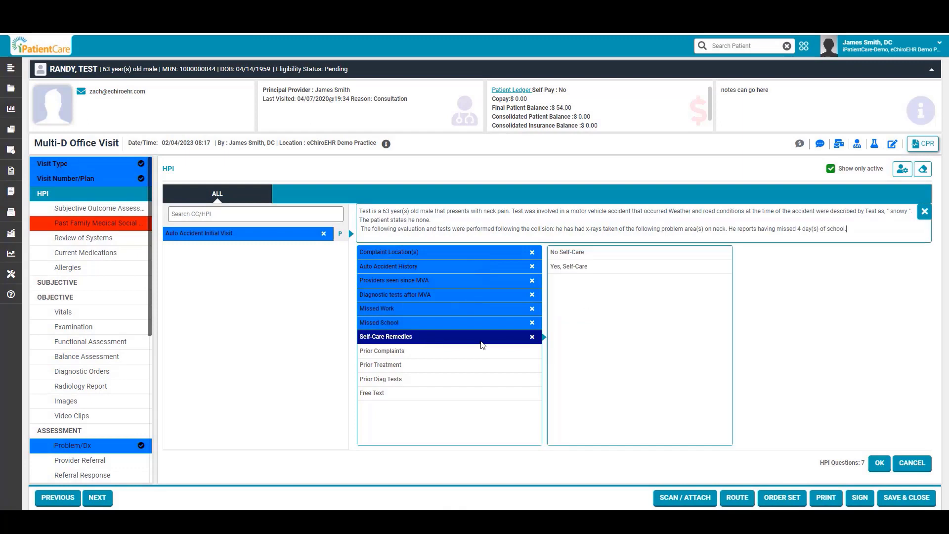
{"action": "left_click", "coordinate": [583, 267]}
{"action": "left_click", "coordinate": [786, 270]}
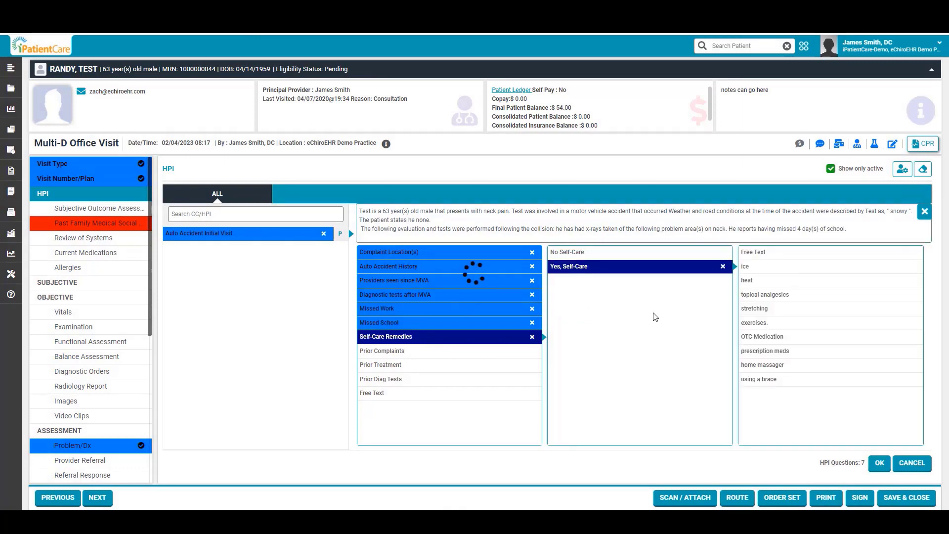
Step: Record that the patient denies recent similar complaints and has had no prior treatment
{"action": "left_click", "coordinate": [407, 354]}
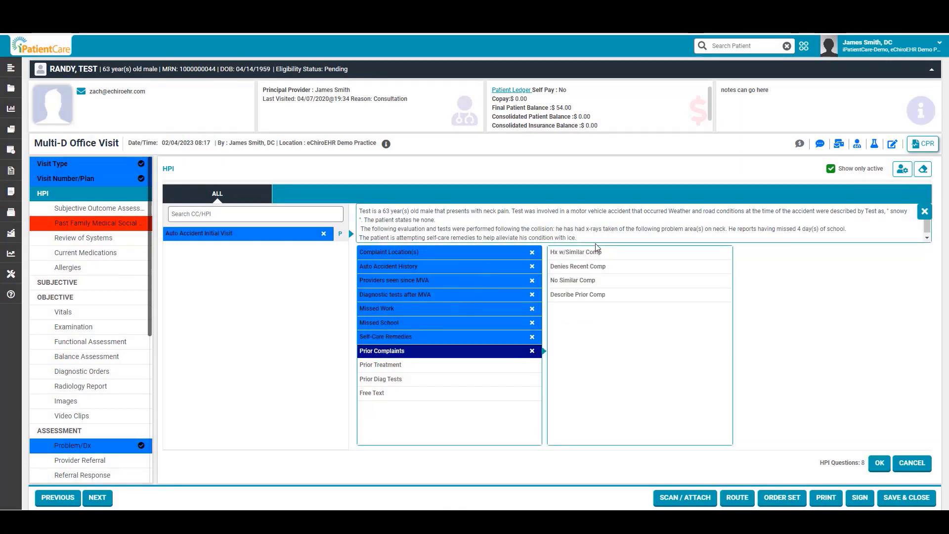
{"action": "left_click", "coordinate": [600, 266]}
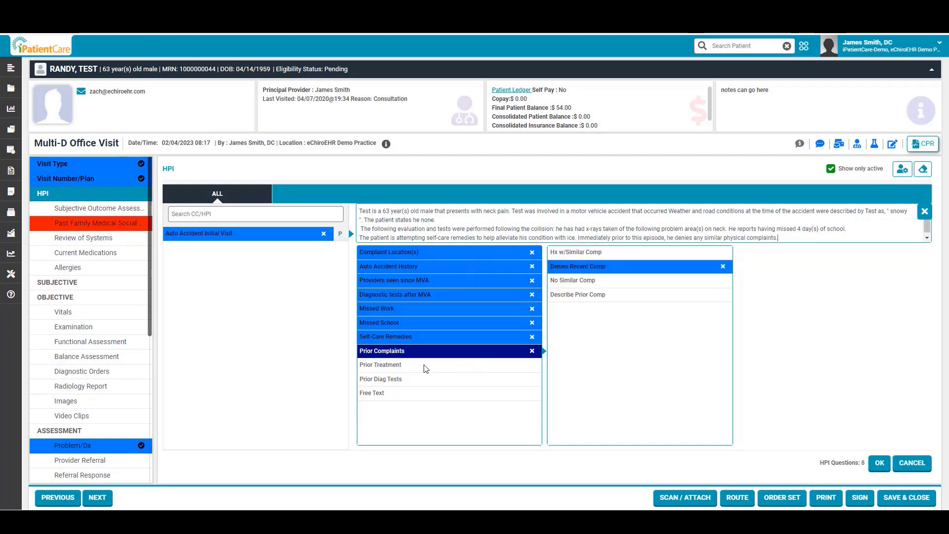
{"action": "left_click", "coordinate": [508, 364]}
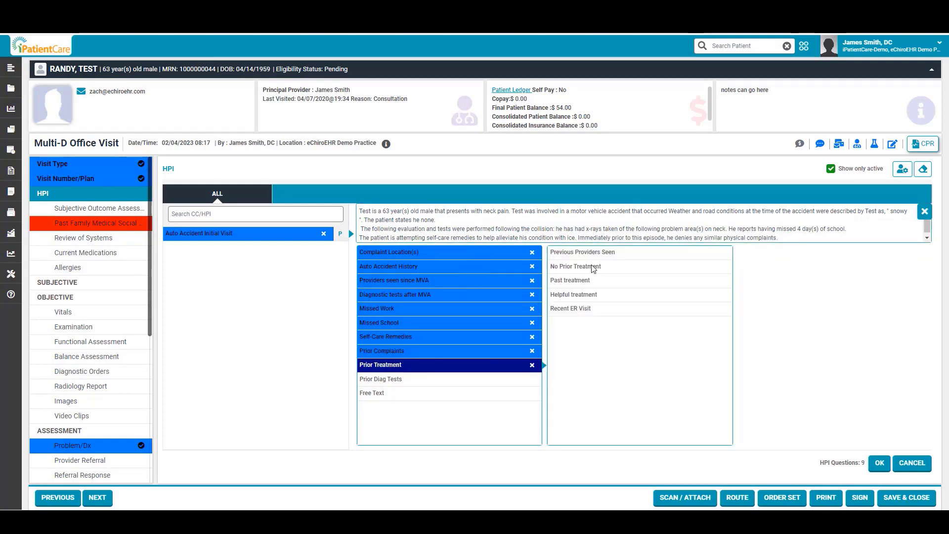
{"action": "left_click", "coordinate": [593, 267]}
Step: Record no prior imaging under prior diagnostic tests, and close the HPI free text entry without adding anything
{"action": "left_click", "coordinate": [464, 380]}
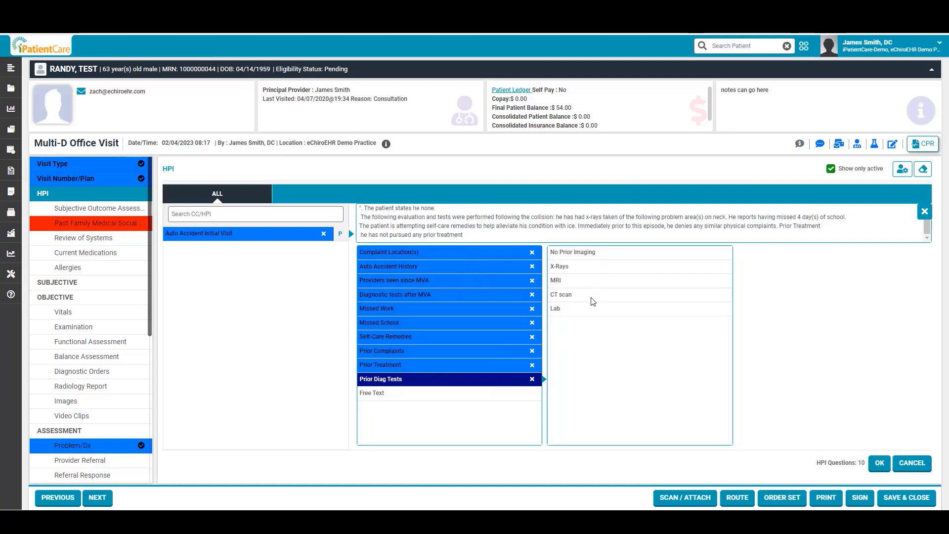
{"action": "left_click", "coordinate": [576, 252]}
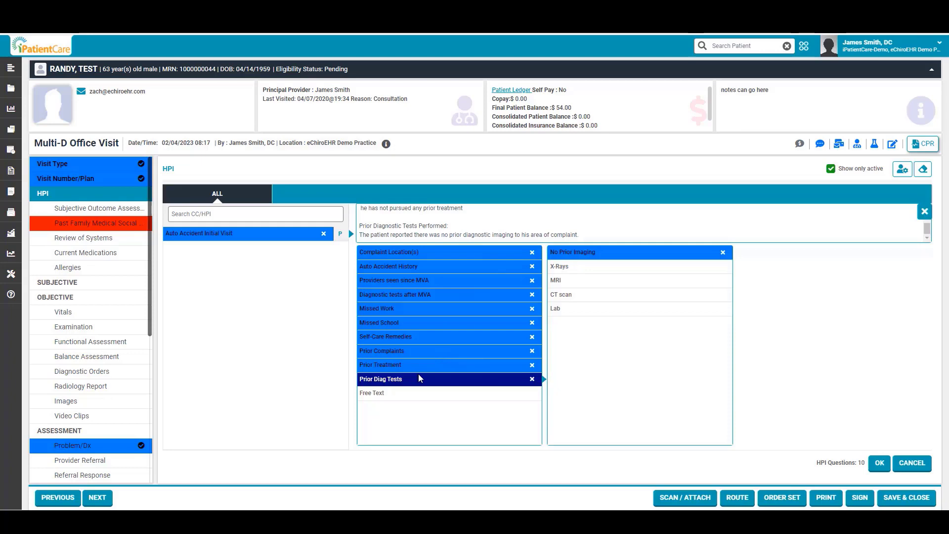
{"action": "left_click", "coordinate": [381, 394]}
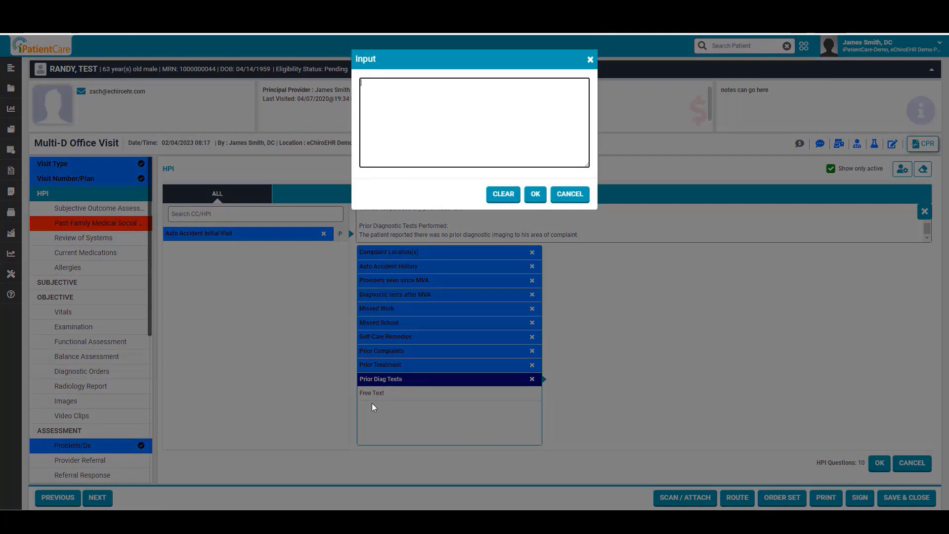
{"action": "left_click", "coordinate": [590, 60]}
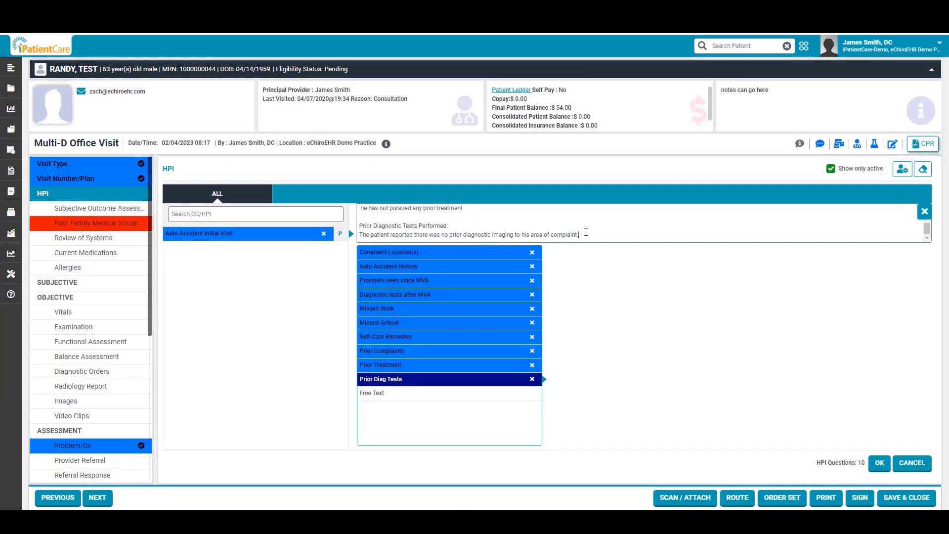
Step: Append the sentence "Make sure there are no problems." to the end of the HPI narrative and save the HPI
{"action": "left_click", "coordinate": [586, 232]}
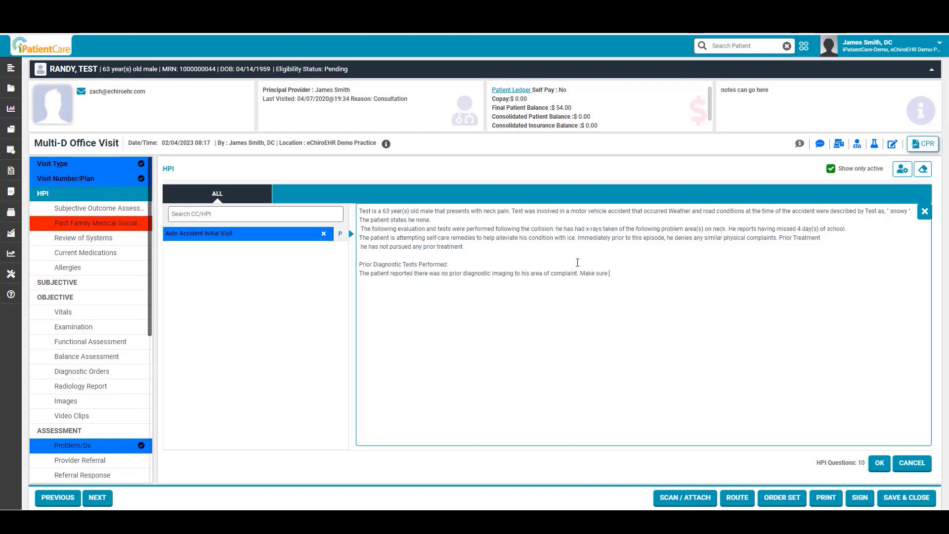
{"action": "type", "text": "sure"}
{"action": "type", "text": " htre"}
{"action": "type", "text": "the"}
{"action": "type", "text": "con"}
{"action": "left_click", "coordinate": [878, 473]}
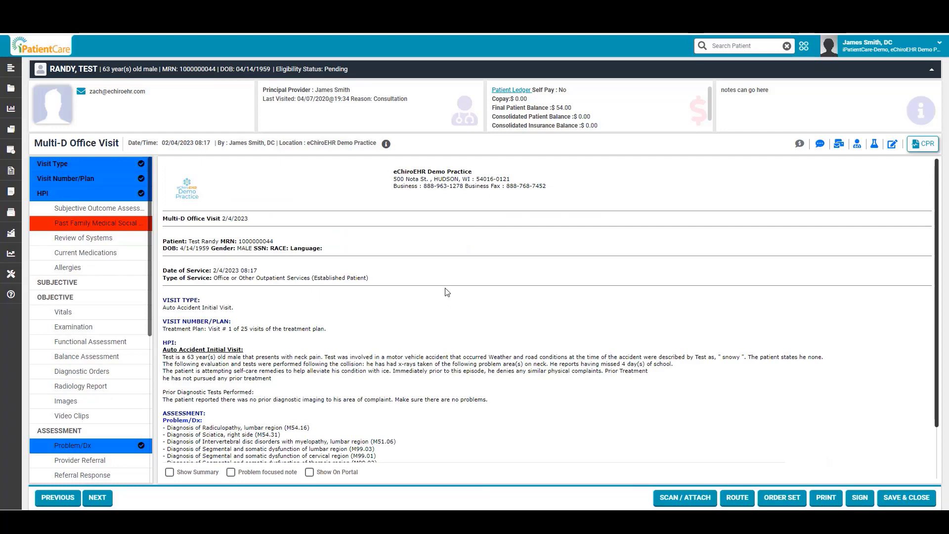
Step: Review the note preview and look through the painDETECT questionnaire in the Subjective Outcome Assessment section
{"action": "scroll", "coordinate": [160, 212], "scroll_direction": "down", "scroll_amount": 2}
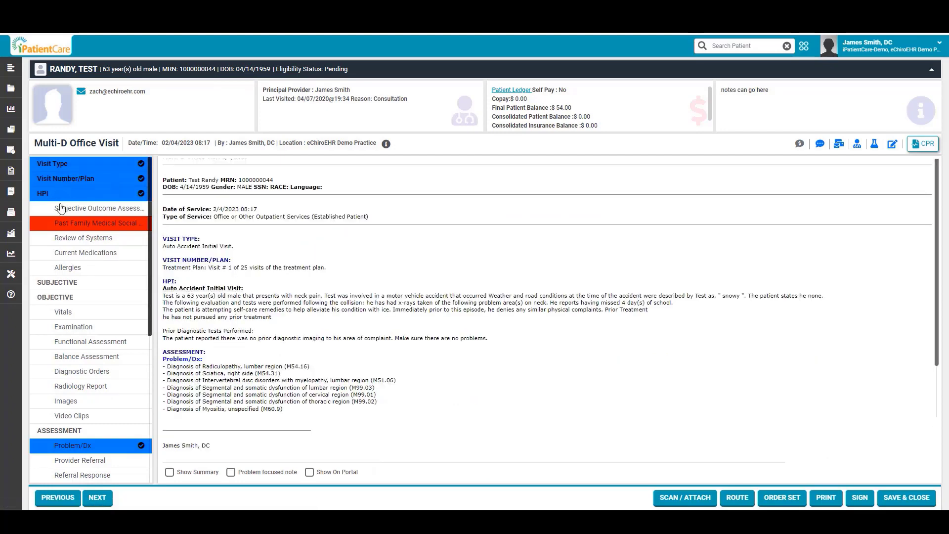
{"action": "left_click", "coordinate": [93, 209]}
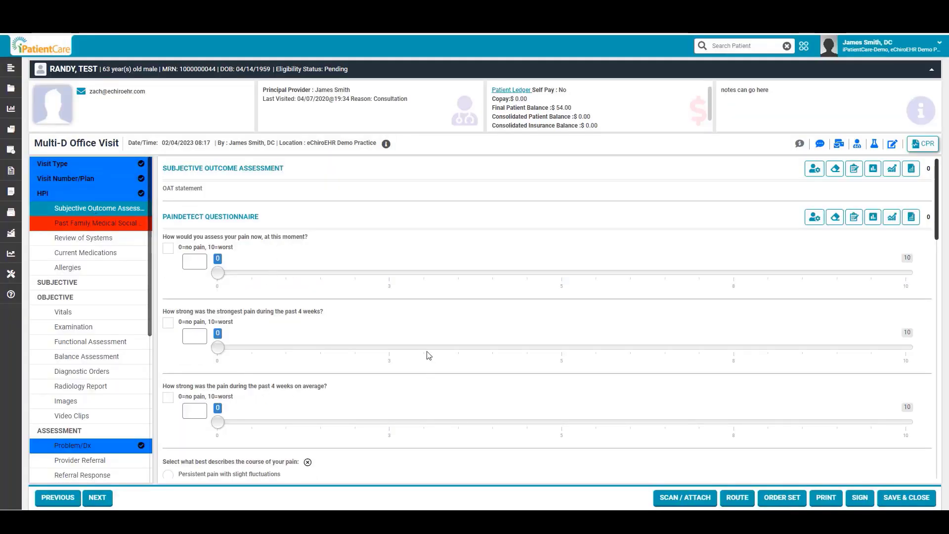
{"action": "scroll", "coordinate": [428, 355], "scroll_direction": "down", "scroll_amount": 10}
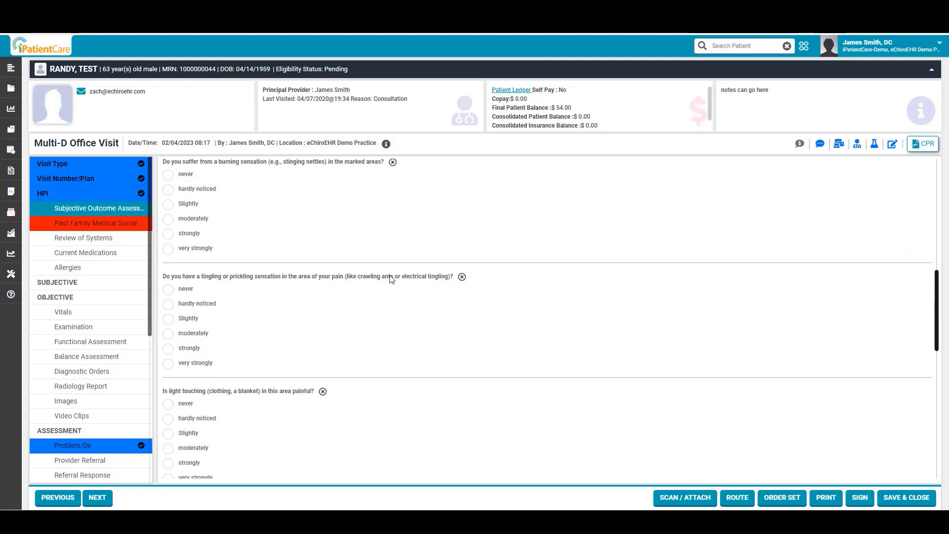
{"action": "scroll", "coordinate": [391, 279], "scroll_direction": "up", "scroll_amount": 10}
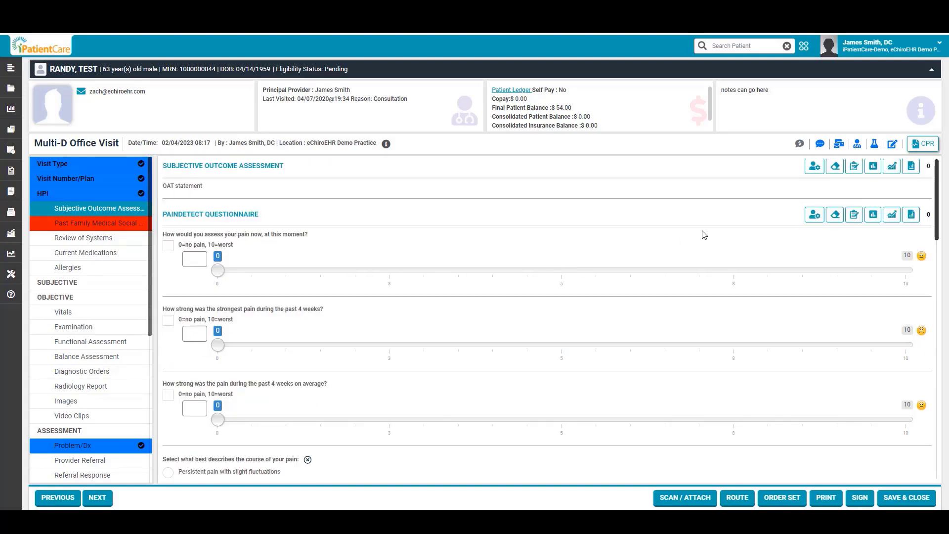
{"action": "scroll", "coordinate": [704, 234], "scroll_direction": "up", "scroll_amount": 1}
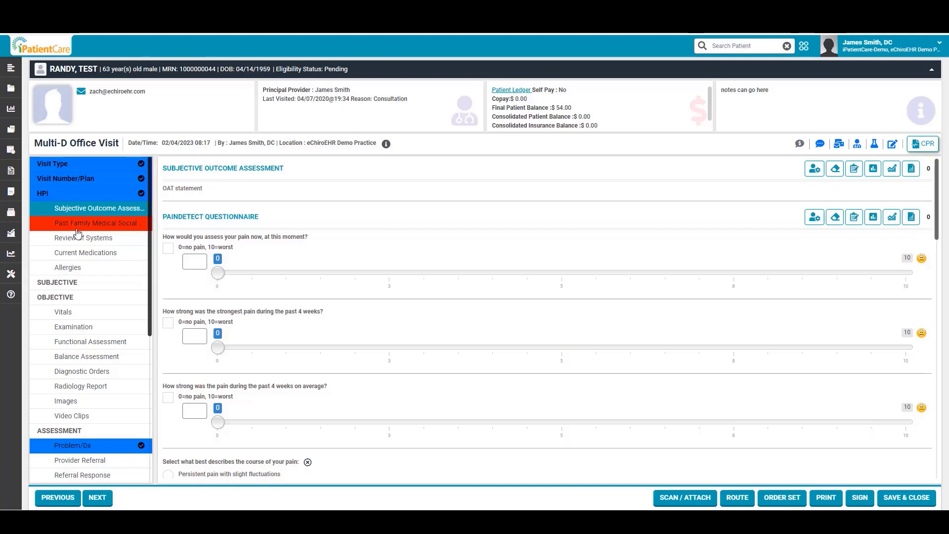
Step: In the Past Family Medical Social History, record the marital status as married under Social History
{"action": "left_click", "coordinate": [94, 229]}
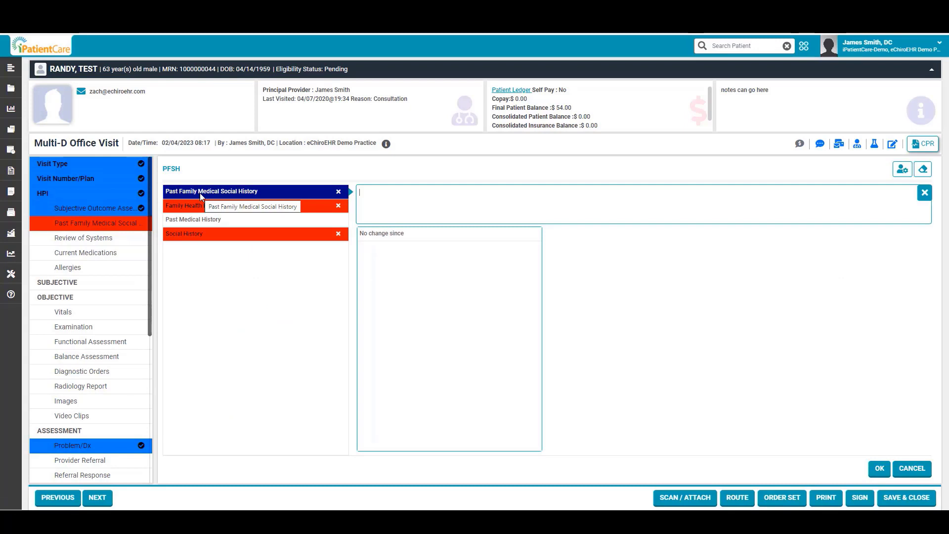
{"action": "left_click", "coordinate": [200, 205]}
{"action": "left_click", "coordinate": [241, 221]}
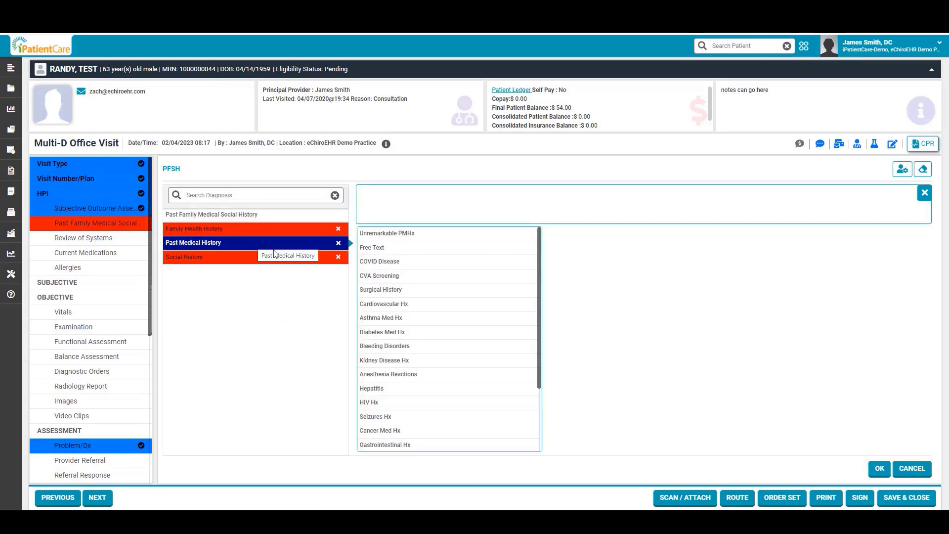
{"action": "left_click", "coordinate": [224, 259]}
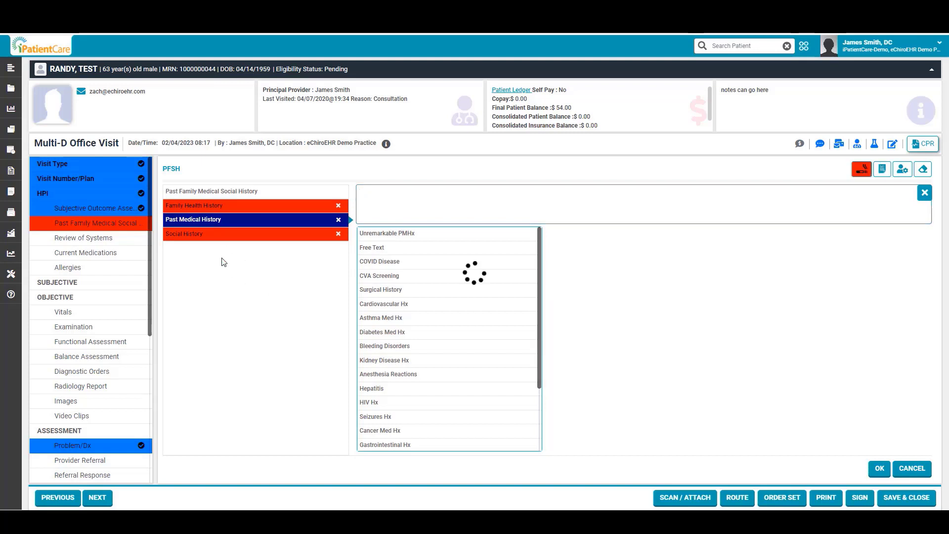
{"action": "left_click", "coordinate": [410, 248]}
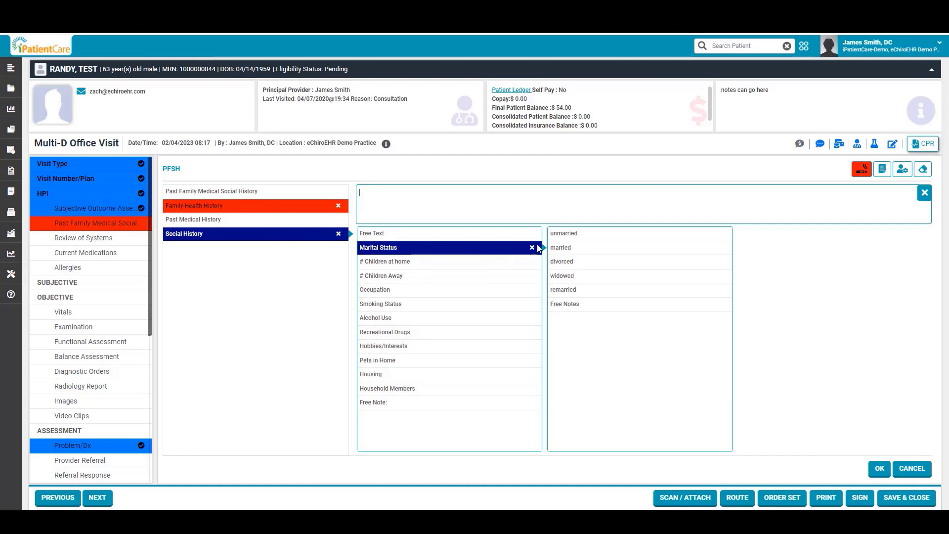
{"action": "left_click", "coordinate": [582, 251]}
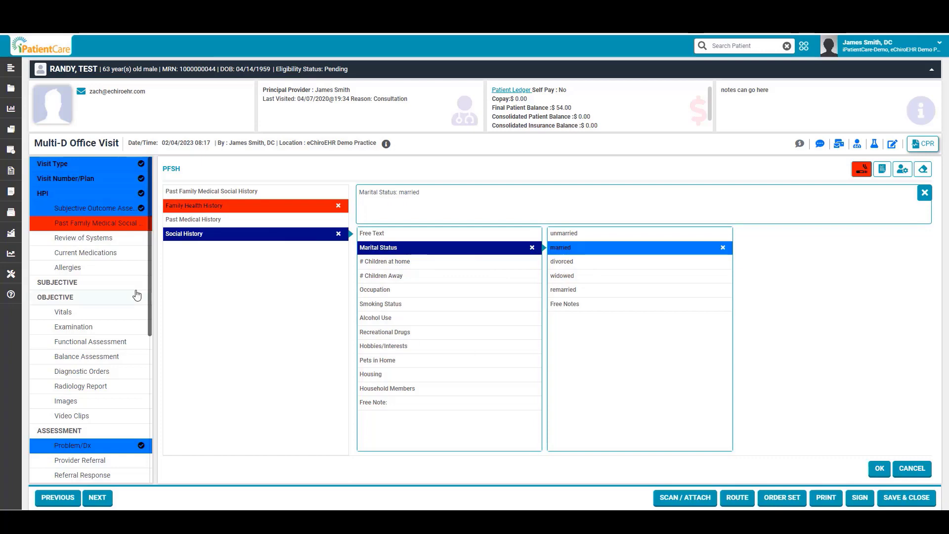
Step: In the Review of Systems, mark blacking out and concussion as positive under Head
{"action": "left_click", "coordinate": [93, 244]}
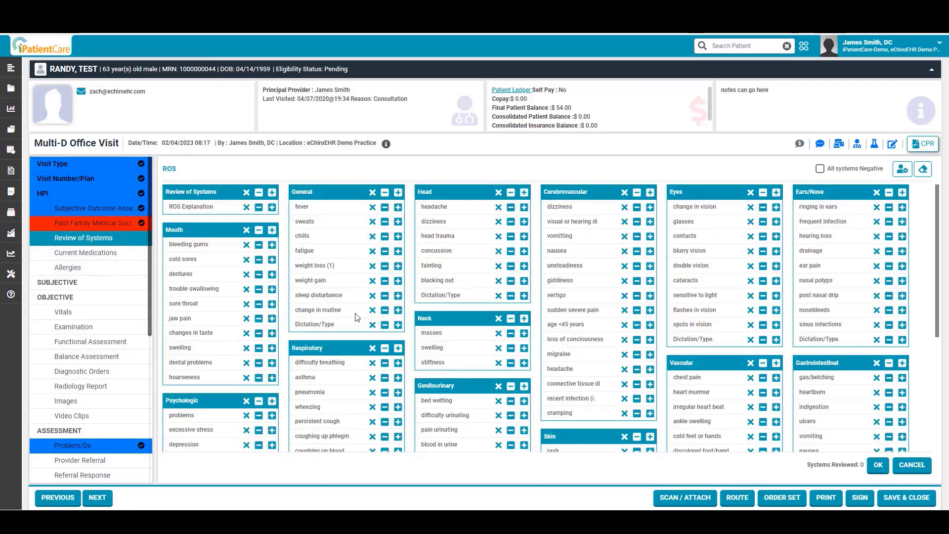
{"action": "scroll", "coordinate": [355, 317], "scroll_direction": "down", "scroll_amount": 4}
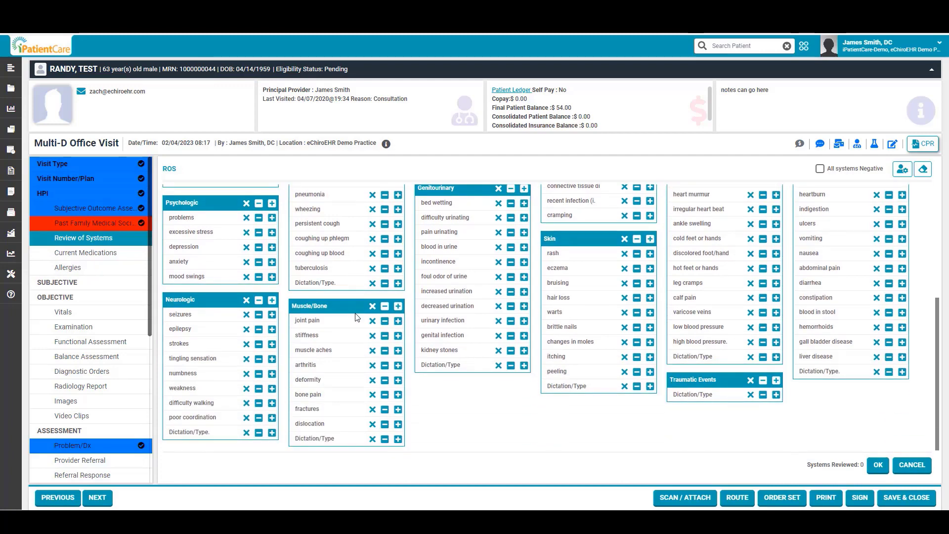
{"action": "scroll", "coordinate": [355, 316], "scroll_direction": "up", "scroll_amount": 4}
{"action": "left_click", "coordinate": [524, 280]}
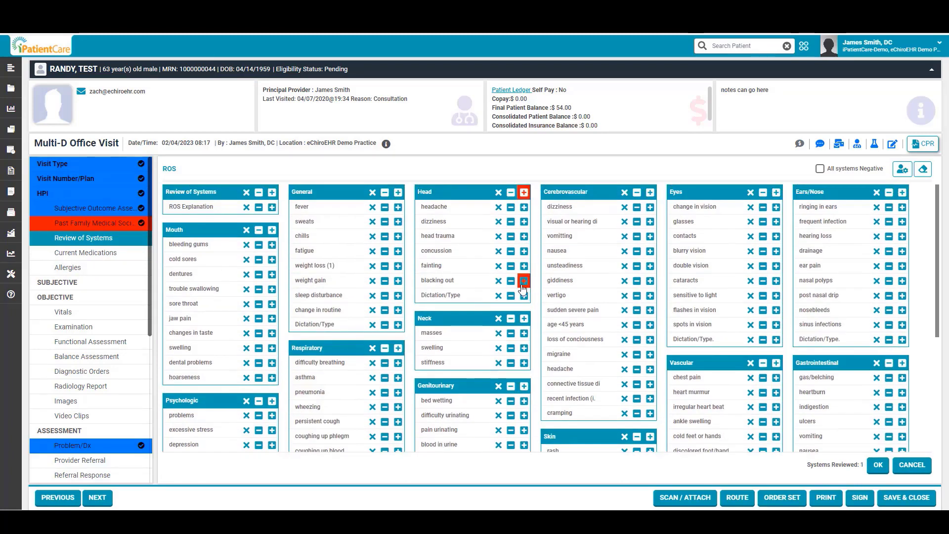
{"action": "left_click", "coordinate": [524, 252]}
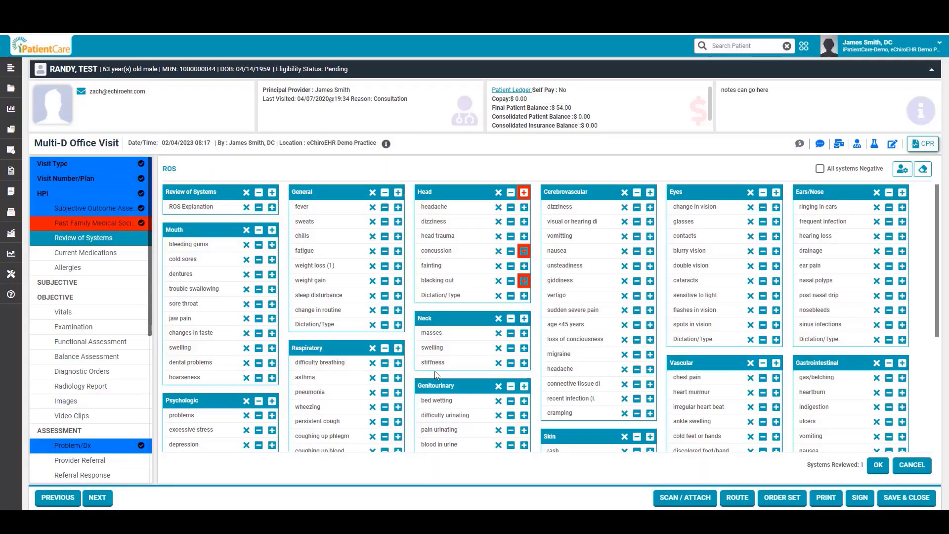
Step: Search the medication database for "ibu" from Current Medications, look through the matches without adding one, and view the Allergies section
{"action": "left_click", "coordinate": [92, 259]}
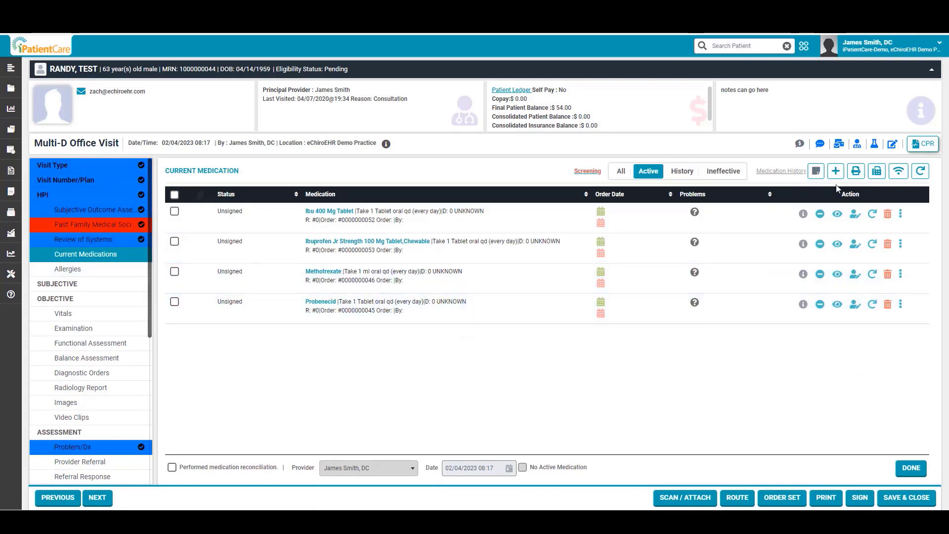
{"action": "left_click", "coordinate": [835, 171]}
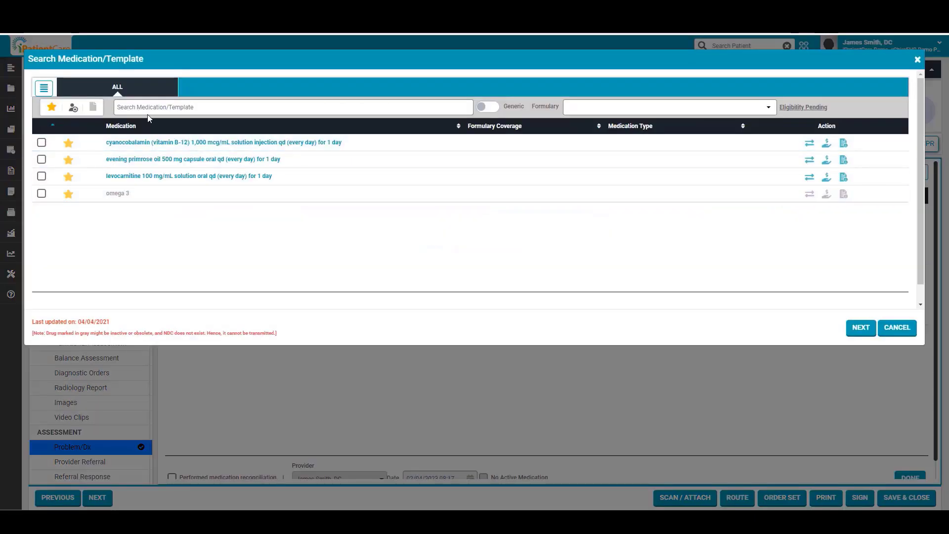
{"action": "left_click", "coordinate": [147, 107]}
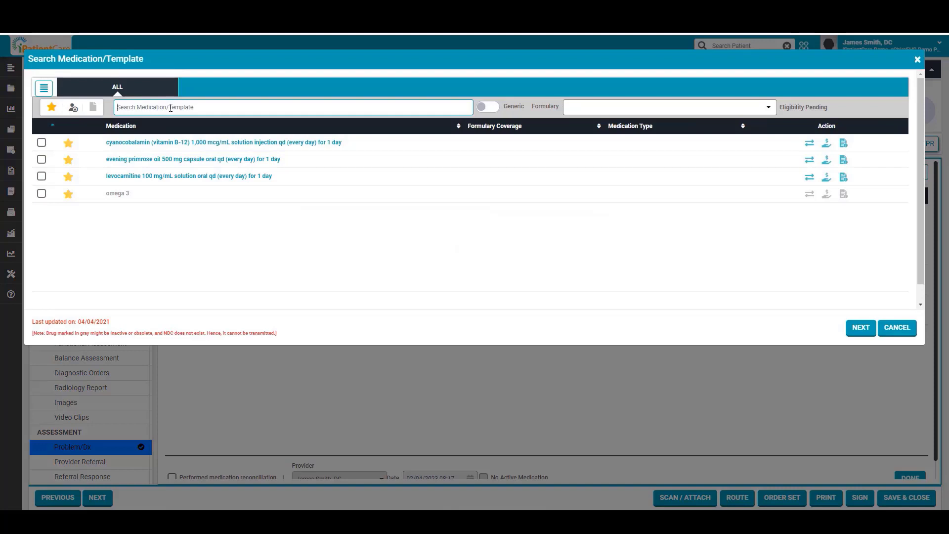
{"action": "type", "text": "ibu"}
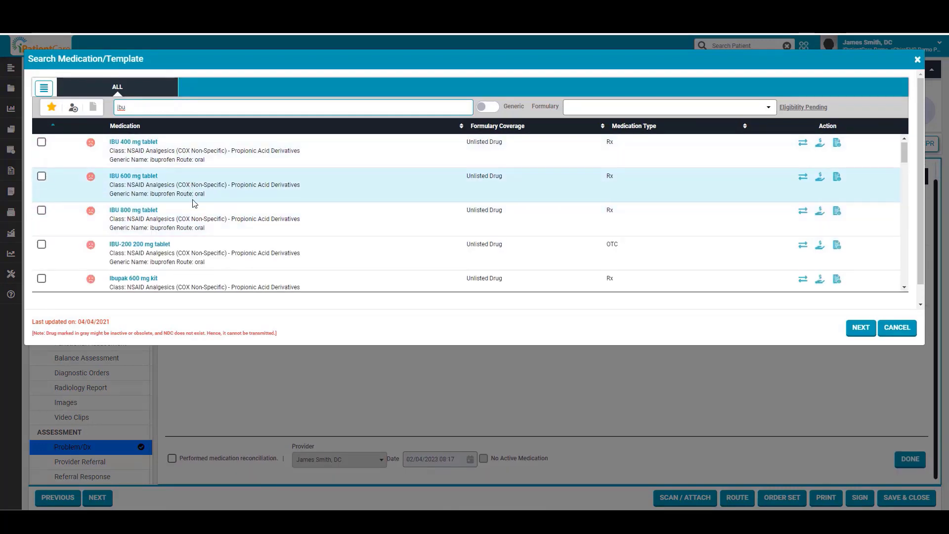
{"action": "scroll", "coordinate": [194, 202], "scroll_direction": "down", "scroll_amount": 10}
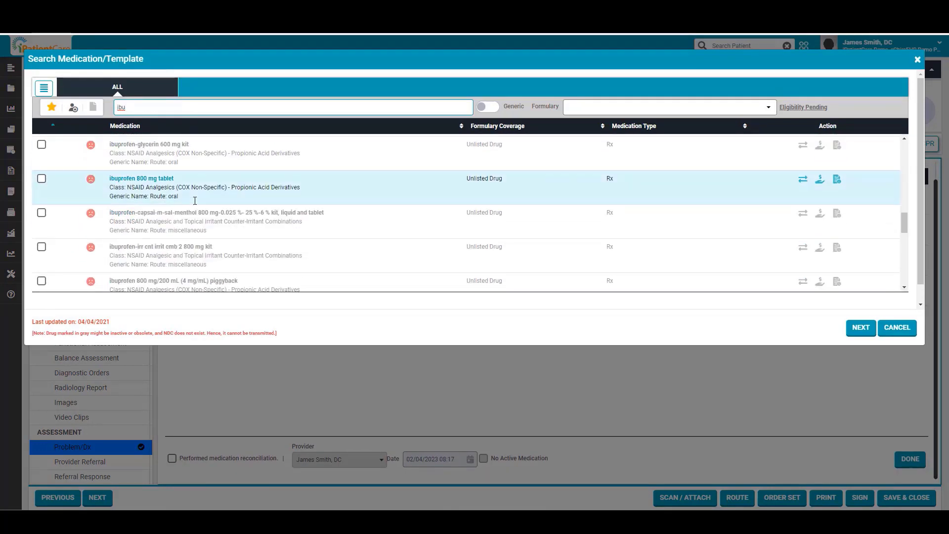
{"action": "scroll", "coordinate": [195, 202], "scroll_direction": "up", "scroll_amount": 10}
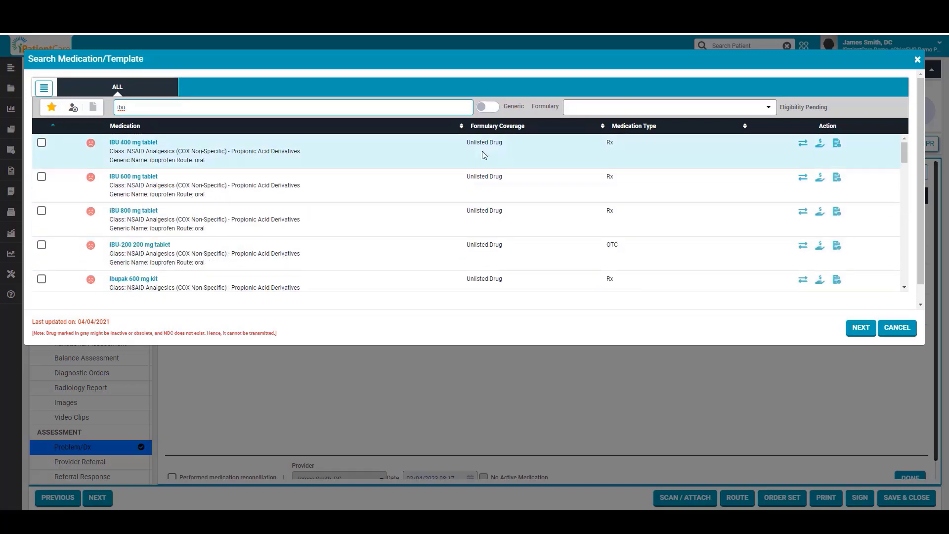
{"action": "left_click", "coordinate": [903, 331]}
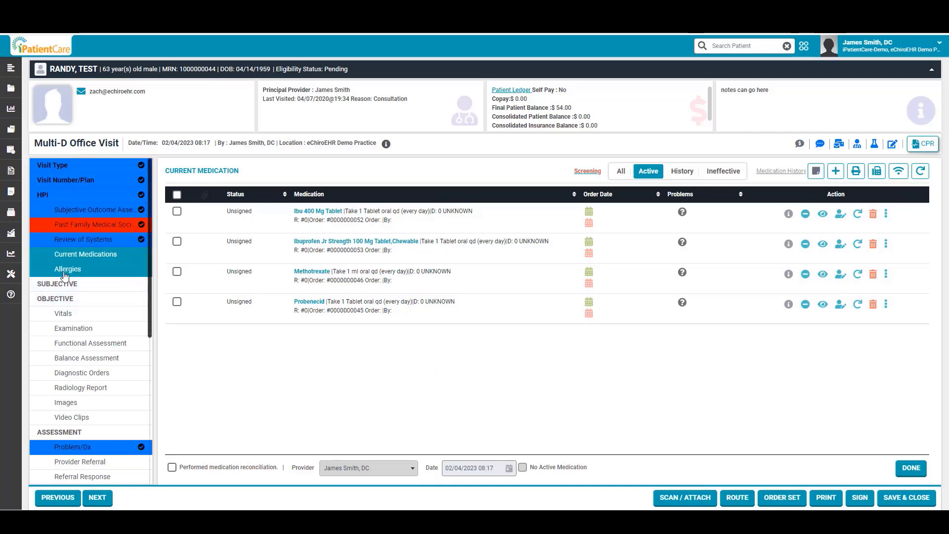
{"action": "left_click", "coordinate": [64, 272]}
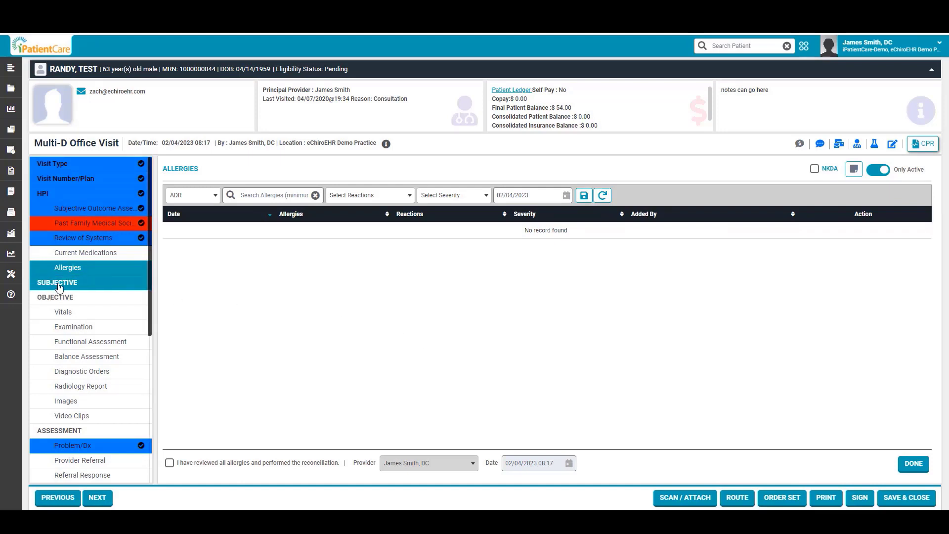
Step: In the Subjective section, record a negative COVID screen under COVID-19 Screening
{"action": "left_click", "coordinate": [58, 283]}
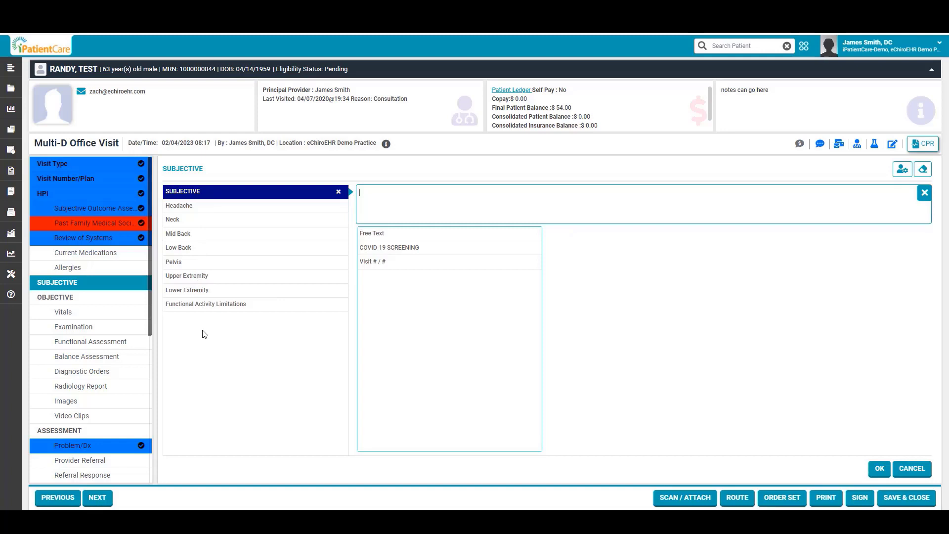
{"action": "left_click", "coordinate": [396, 247]}
{"action": "left_click", "coordinate": [599, 237]}
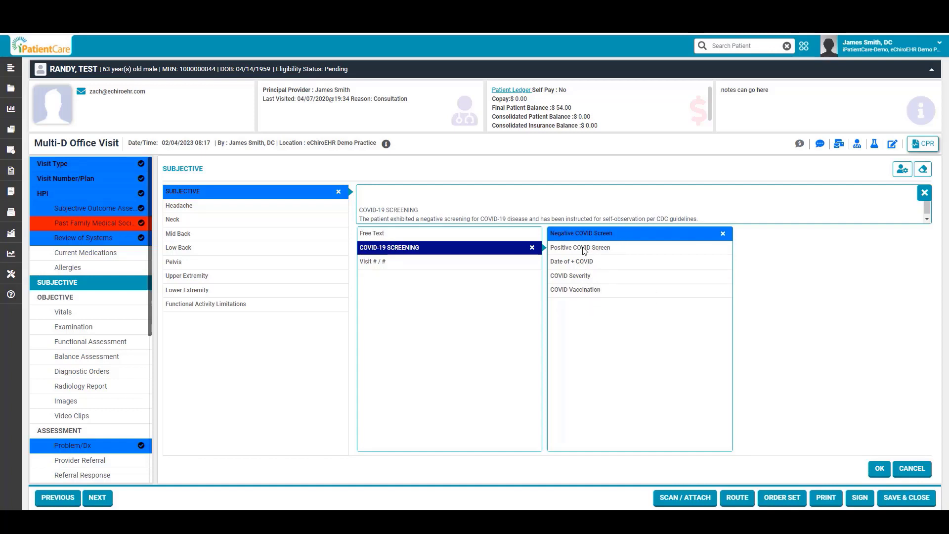
Step: Under Neck in Subjective, document right side neck pain radiating to the right elbow, with current intensity 4 and frequent occurrence
{"action": "left_click", "coordinate": [187, 220]}
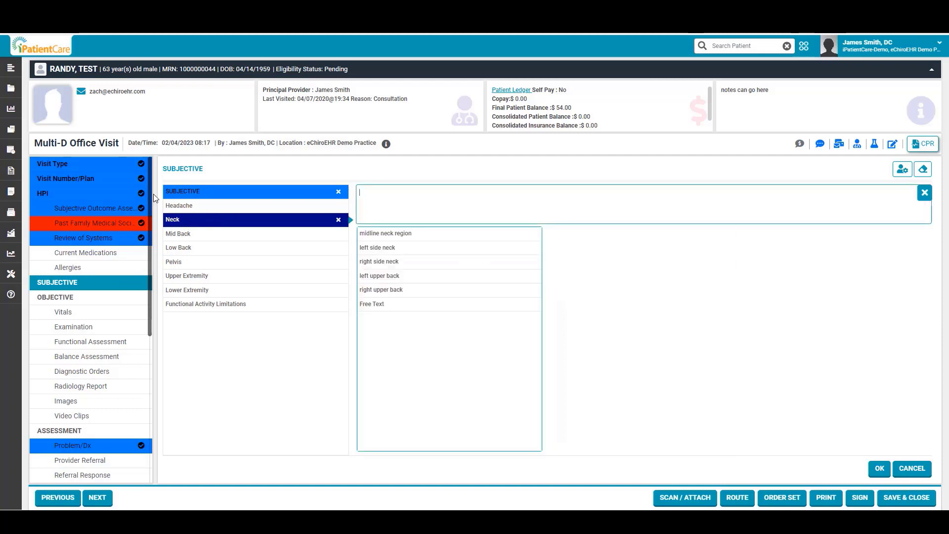
{"action": "left_click", "coordinate": [409, 264]}
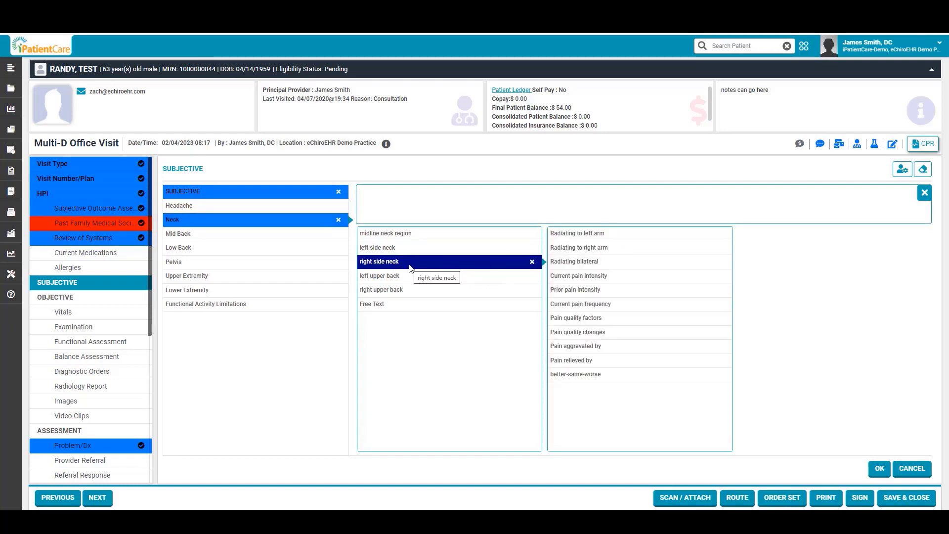
{"action": "left_click", "coordinate": [604, 249]}
{"action": "left_click", "coordinate": [779, 249]}
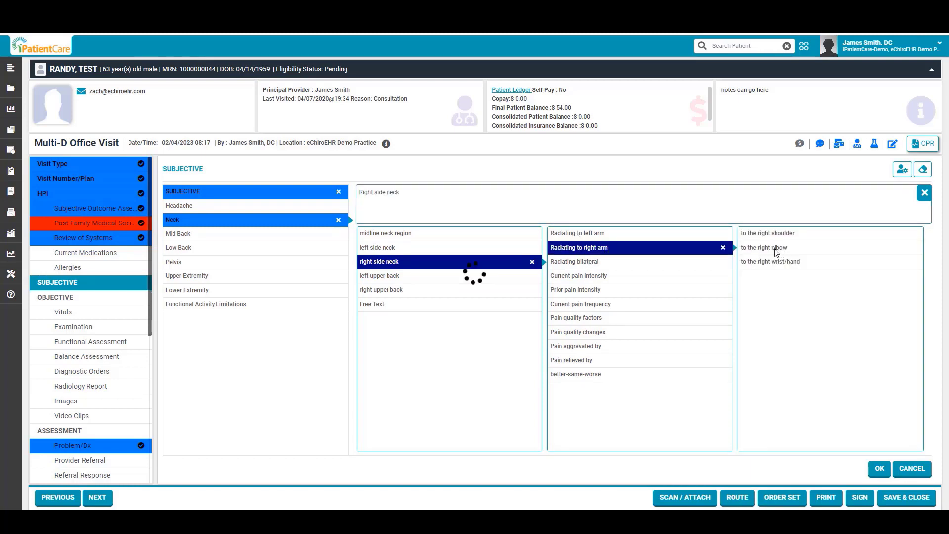
{"action": "left_click", "coordinate": [622, 277]}
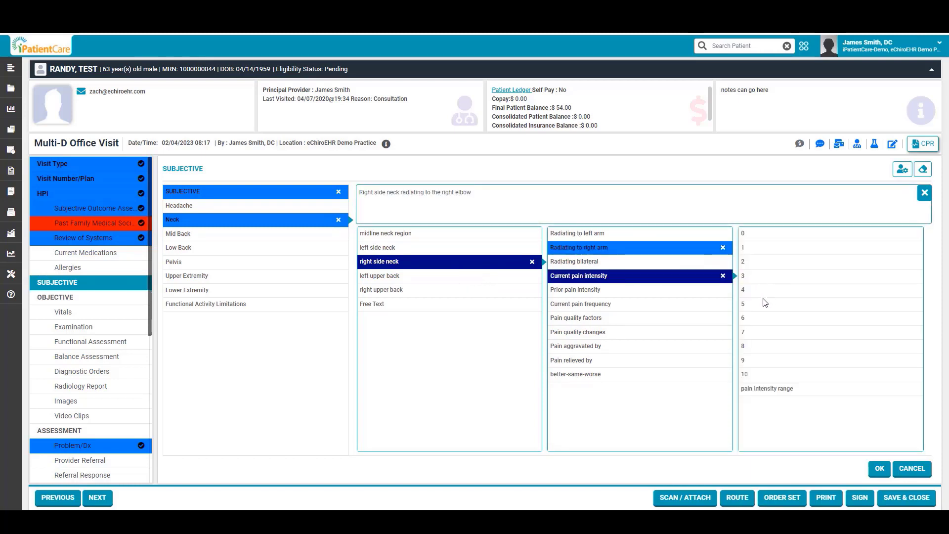
{"action": "left_click", "coordinate": [766, 291]}
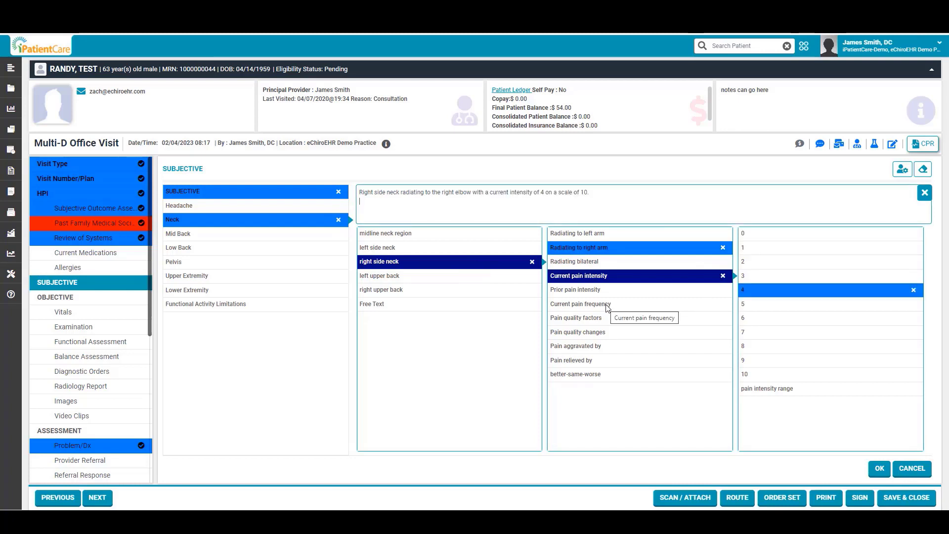
{"action": "left_click", "coordinate": [608, 306]}
{"action": "left_click", "coordinate": [773, 251]}
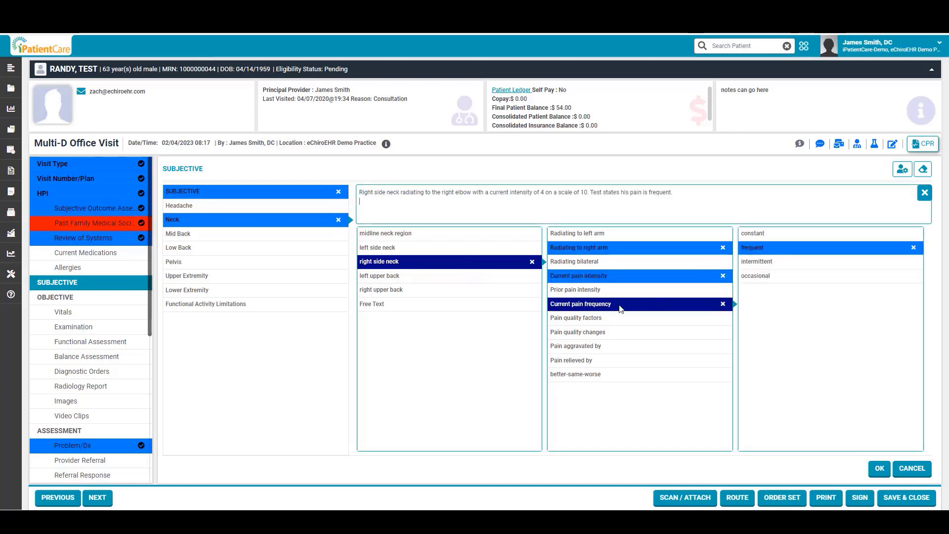
Step: Record the right side neck pain quality factors as aching, dull, and numbness and tingling
{"action": "left_click", "coordinate": [597, 319]}
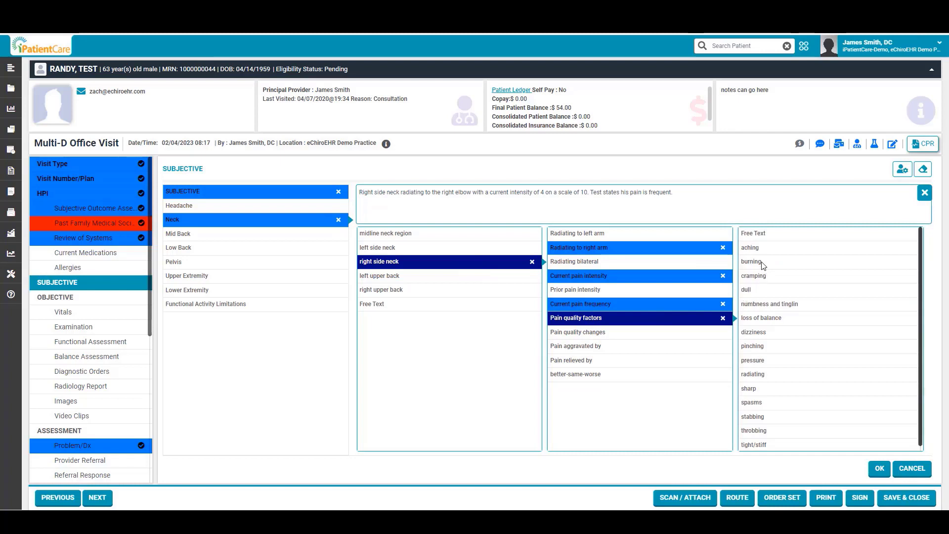
{"action": "left_click", "coordinate": [750, 248]}
{"action": "left_click", "coordinate": [747, 290]}
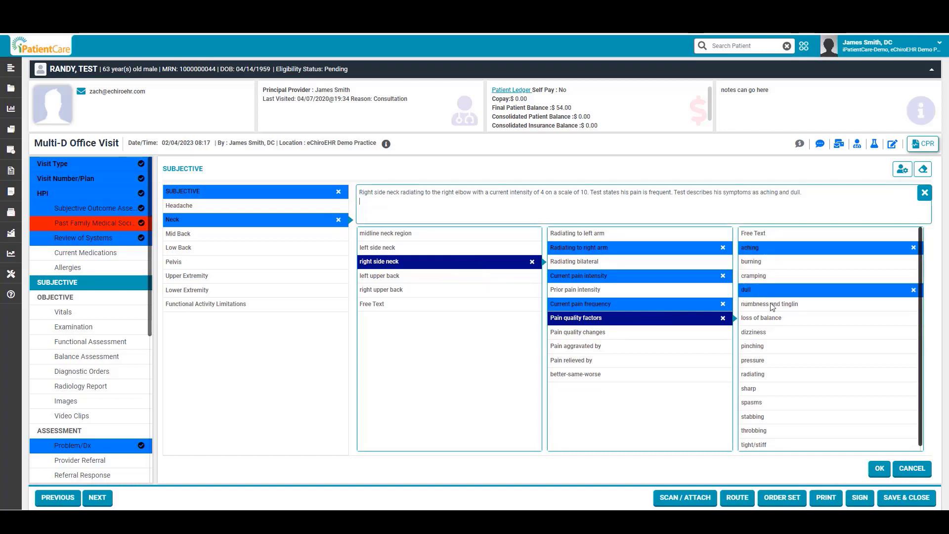
{"action": "left_click", "coordinate": [774, 309]}
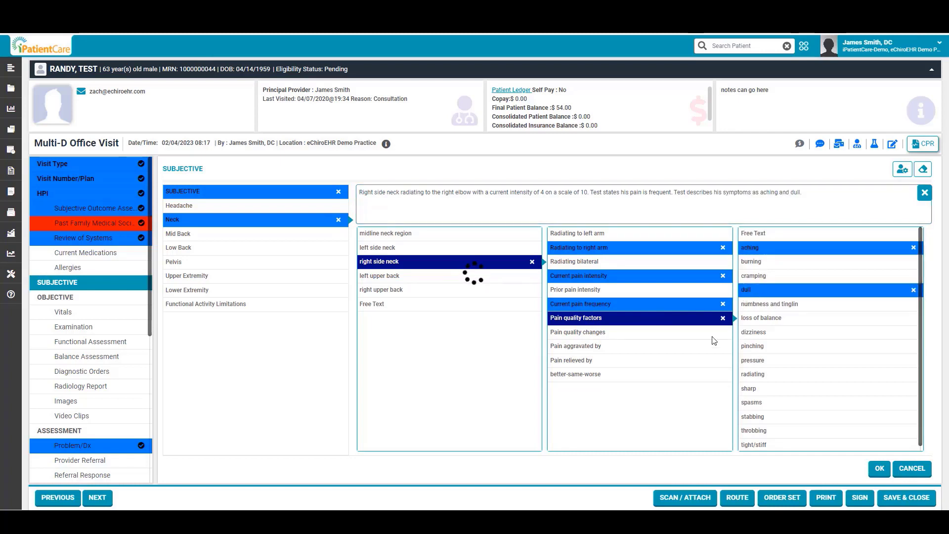
Step: Record driving, coughing and carrying as the factors aggravating the right side neck pain
{"action": "left_click", "coordinate": [602, 348]}
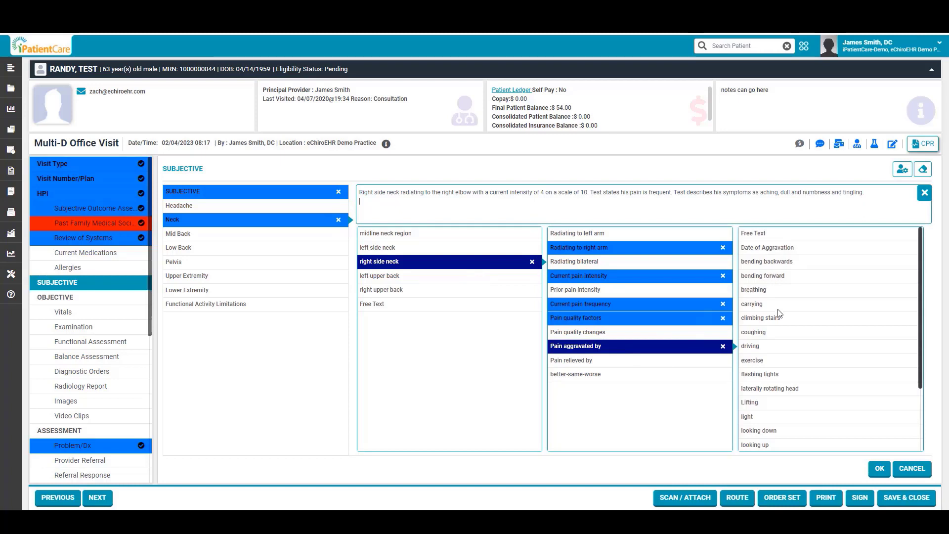
{"action": "left_click", "coordinate": [754, 347]}
{"action": "left_click", "coordinate": [755, 332]}
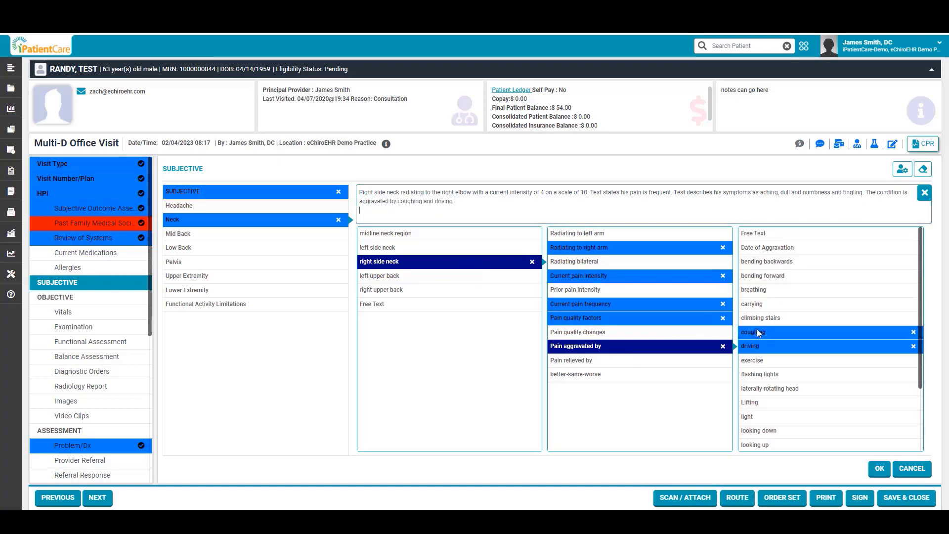
{"action": "left_click", "coordinate": [764, 308]}
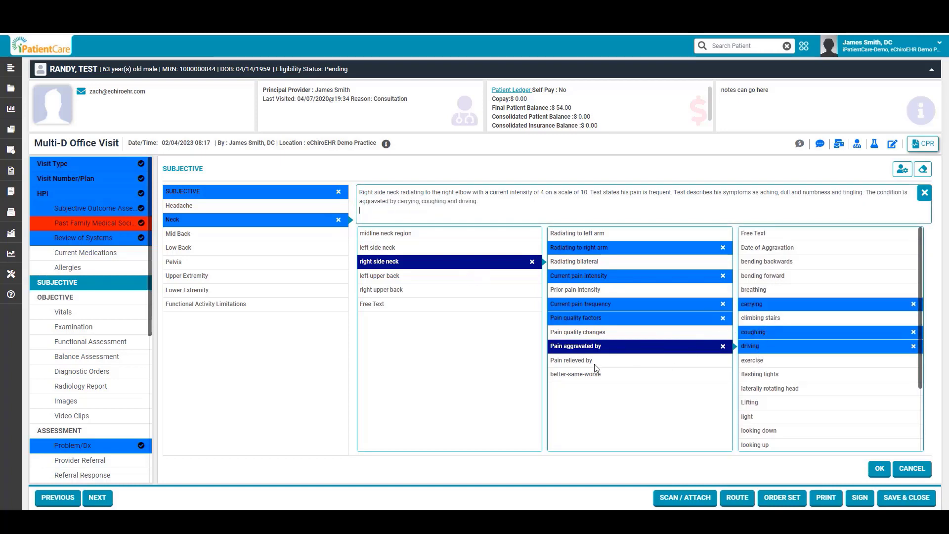
Step: Record the right side neck pain as relieved by ice and getting worse, and review the generated neck narrative
{"action": "left_click", "coordinate": [595, 362]}
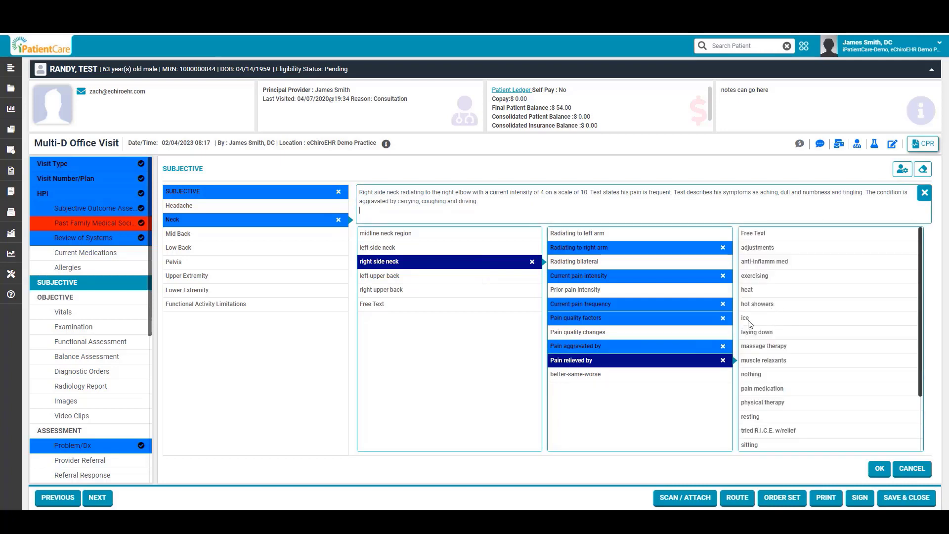
{"action": "left_click", "coordinate": [745, 318]}
{"action": "left_click", "coordinate": [623, 374]}
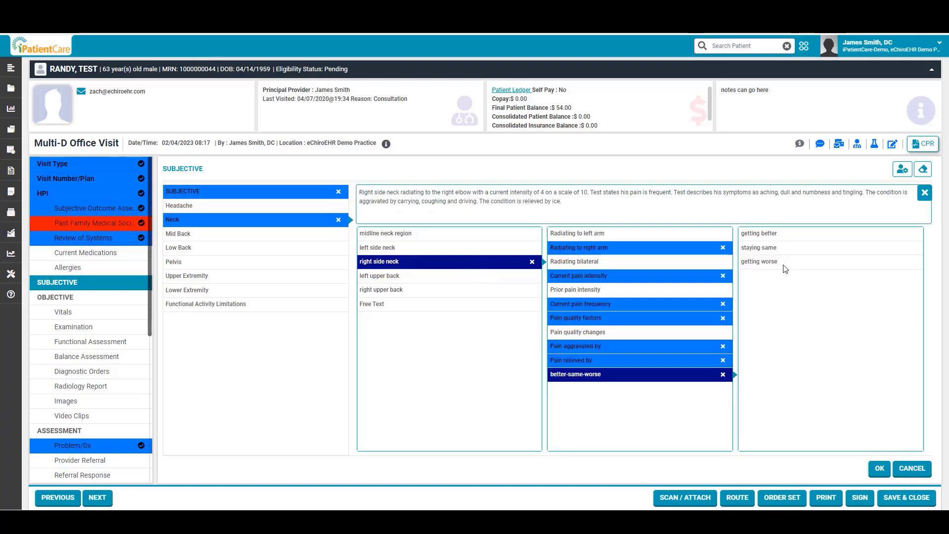
{"action": "left_click", "coordinate": [780, 265]}
{"action": "left_click_drag", "start_coordinate": [703, 201], "coordinate": [563, 202]}
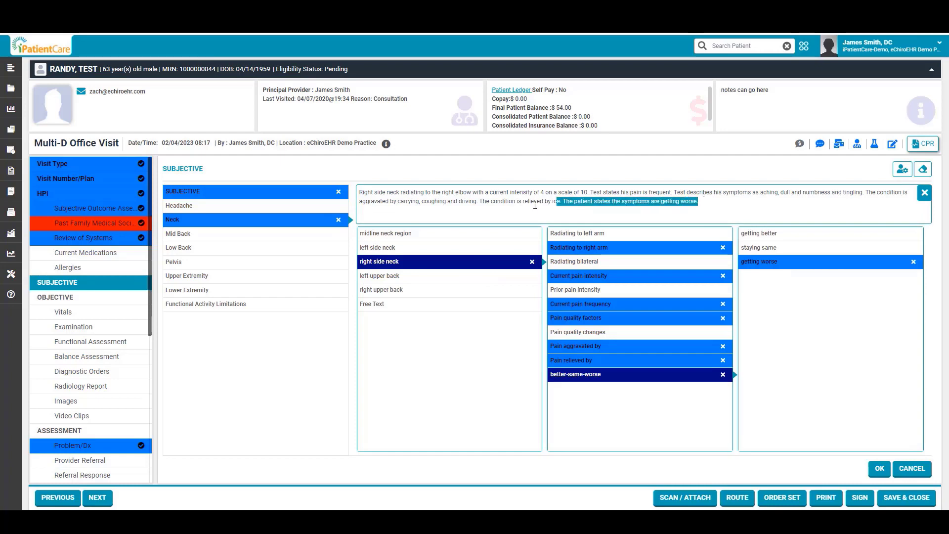
{"action": "key", "text": "ctrl+a"}
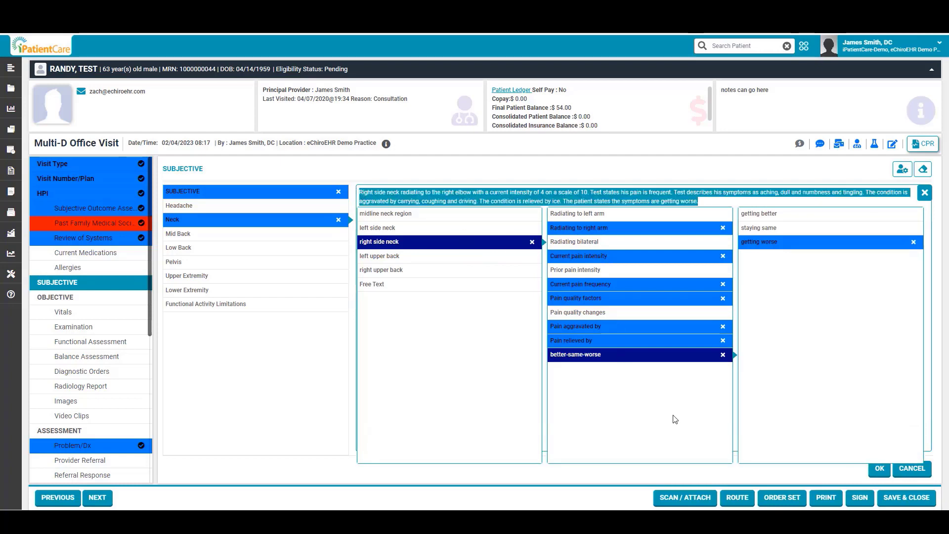
Step: In the Objective section, record spinal subluxation at cervical levels C4 and C5
{"action": "left_click", "coordinate": [70, 299]}
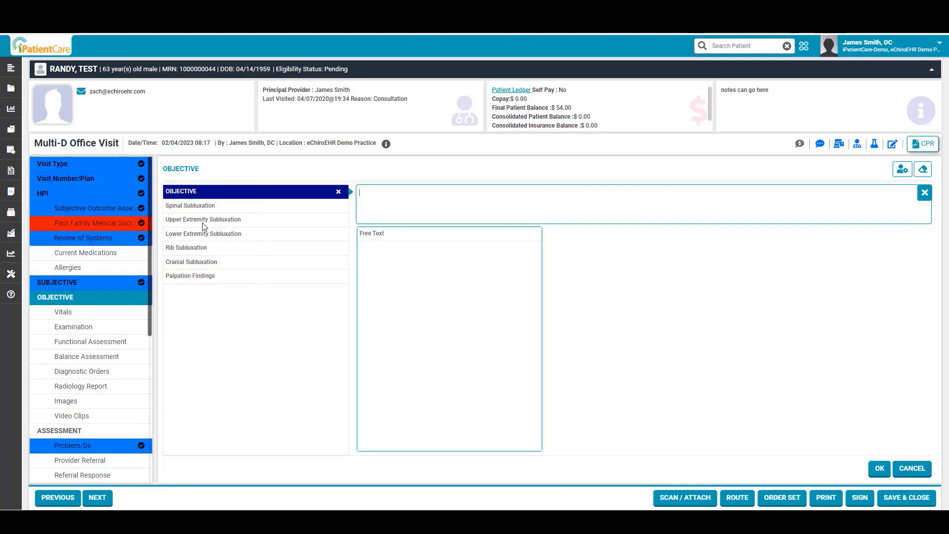
{"action": "left_click", "coordinate": [189, 208]}
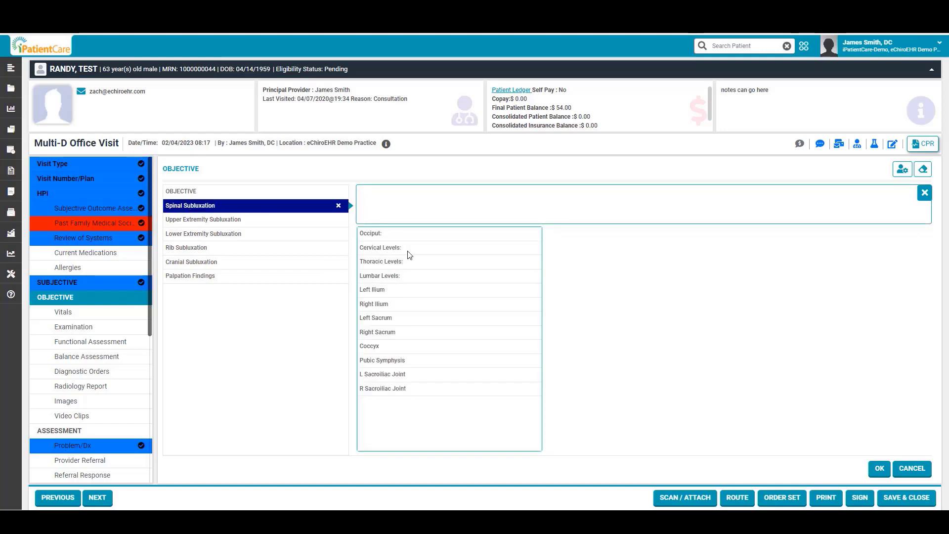
{"action": "left_click", "coordinate": [411, 249]}
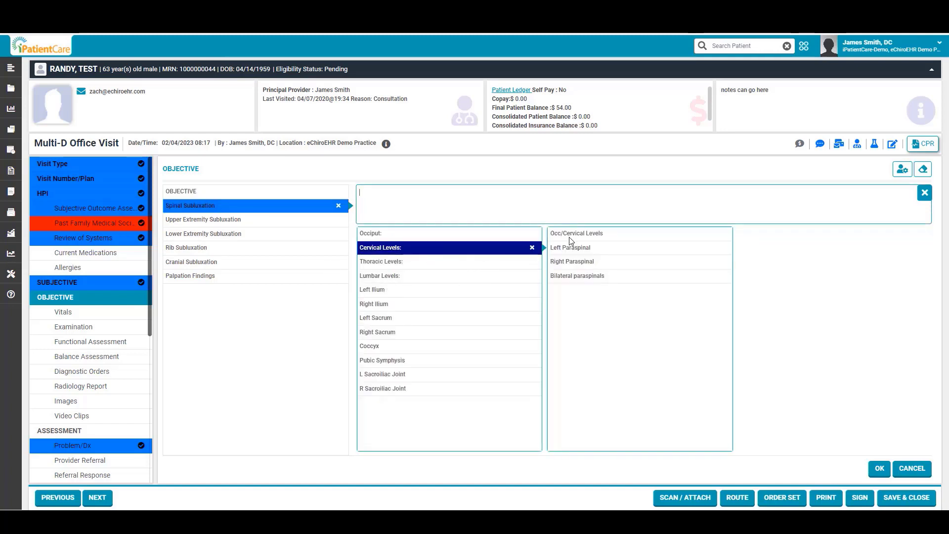
{"action": "left_click", "coordinate": [585, 235]}
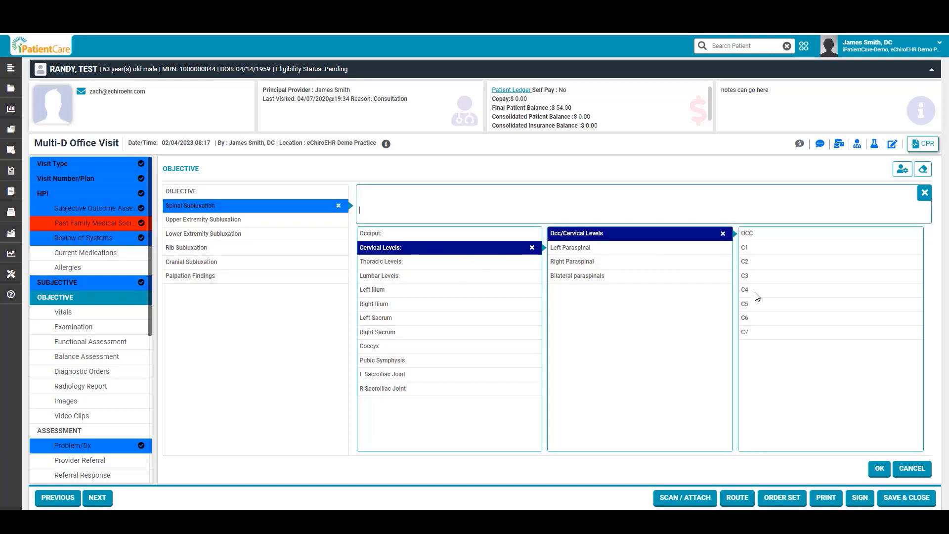
{"action": "left_click", "coordinate": [760, 290]}
{"action": "left_click", "coordinate": [762, 304]}
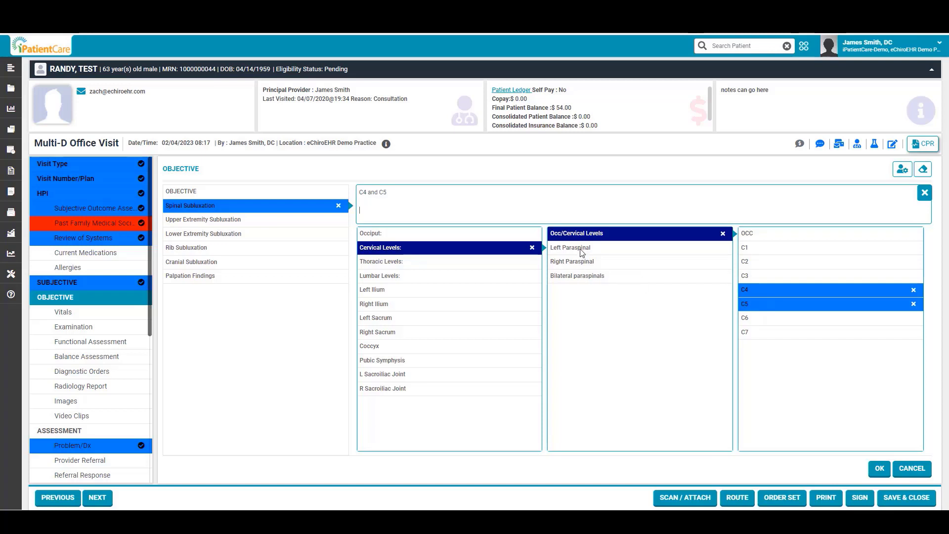
Step: Document moderate tenderness, moderate hypertonicity and an active trigger point for the cervical right paraspinal musculature
{"action": "left_click", "coordinate": [591, 264]}
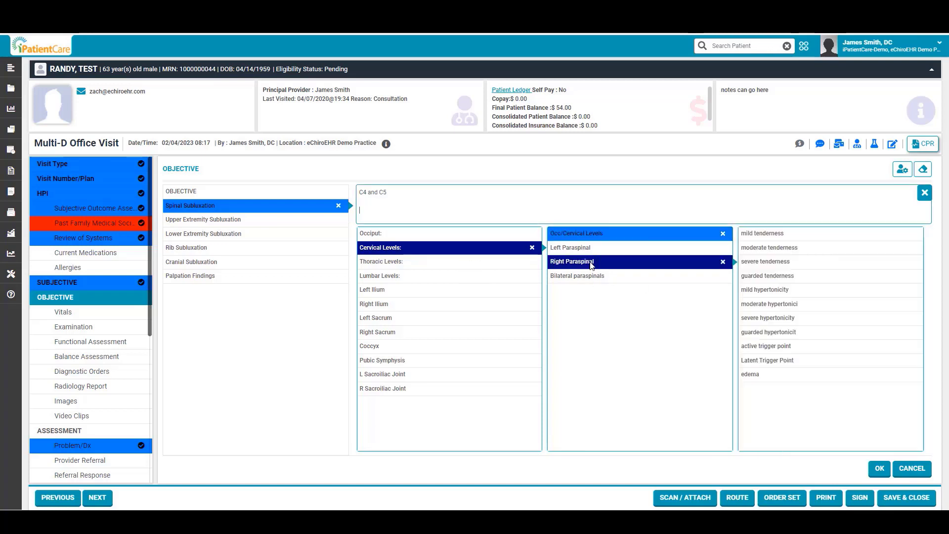
{"action": "left_click", "coordinate": [785, 248]}
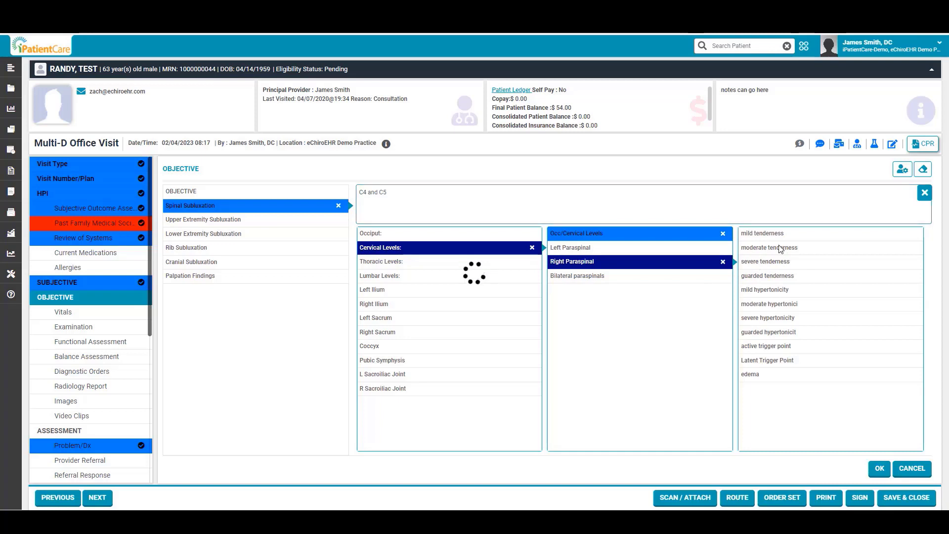
{"action": "left_click", "coordinate": [780, 305]}
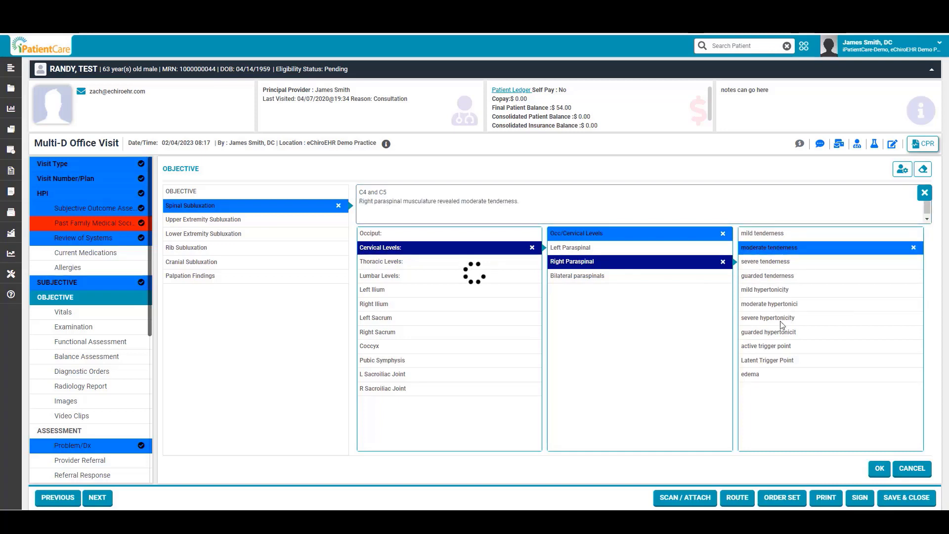
{"action": "left_click", "coordinate": [785, 347]}
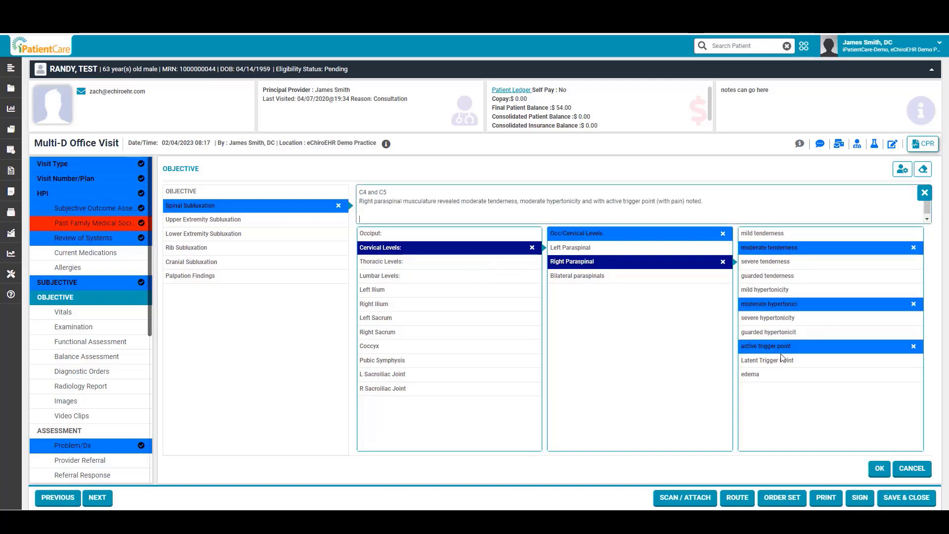
Step: Add edema to the cervical right paraspinal findings, and document the right glenohumeral joint as fixated/restricted with edema and moderate tenderness
{"action": "left_click", "coordinate": [762, 379]}
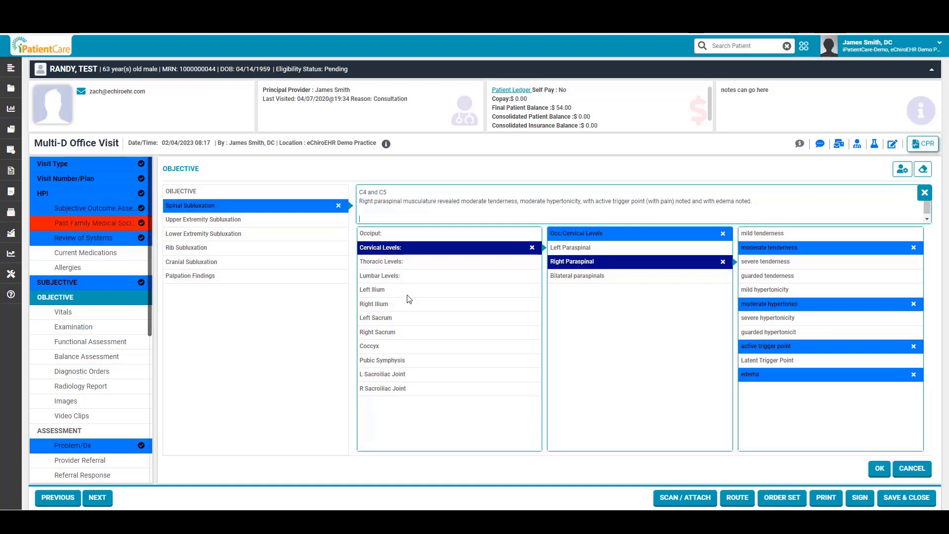
{"action": "left_click", "coordinate": [197, 221]}
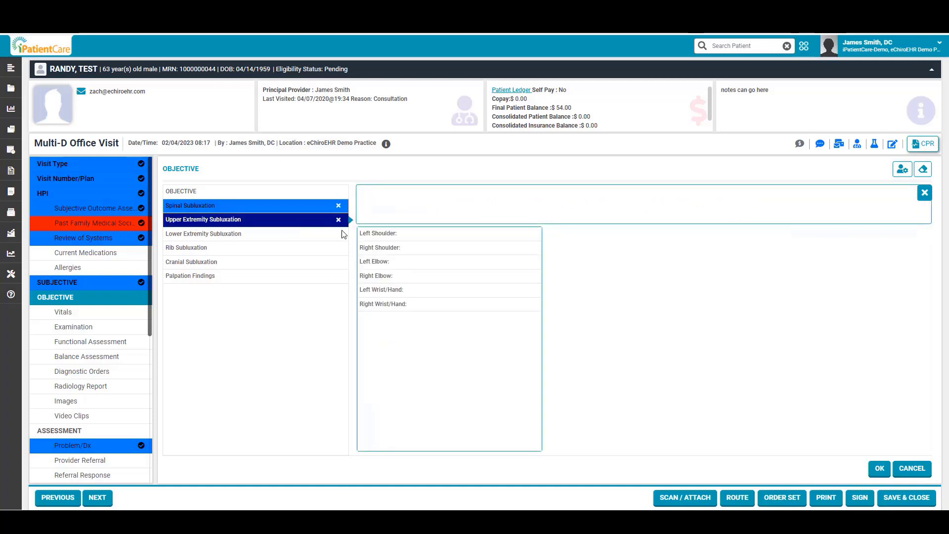
{"action": "left_click", "coordinate": [396, 249]}
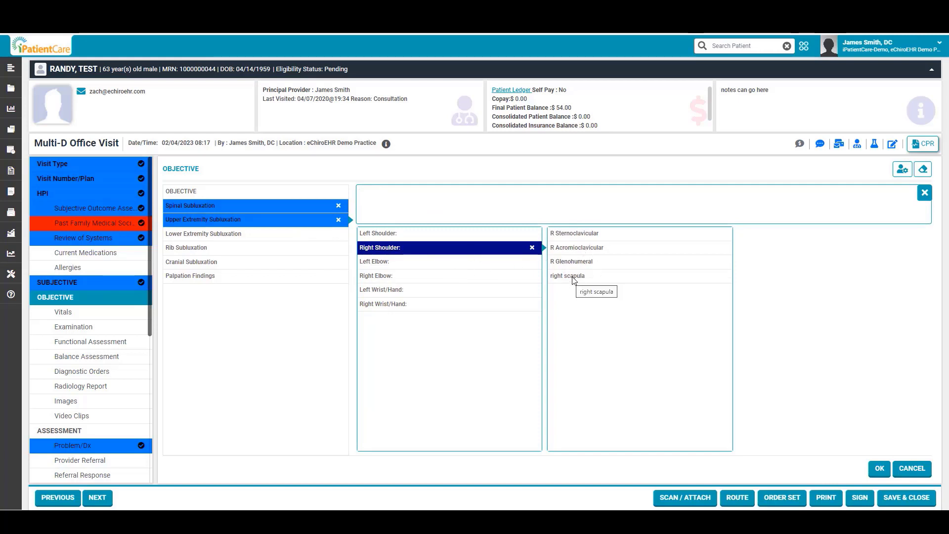
{"action": "left_click", "coordinate": [581, 262]}
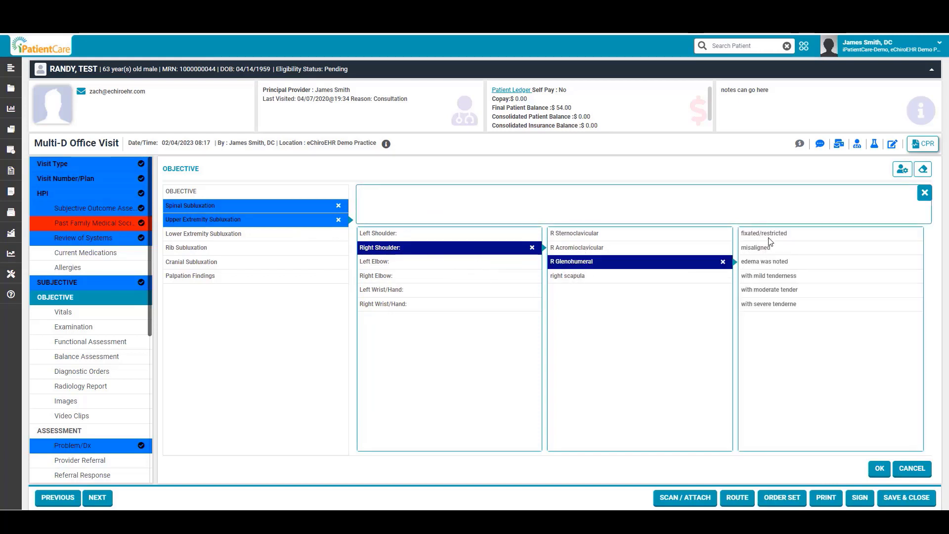
{"action": "left_click", "coordinate": [771, 235]}
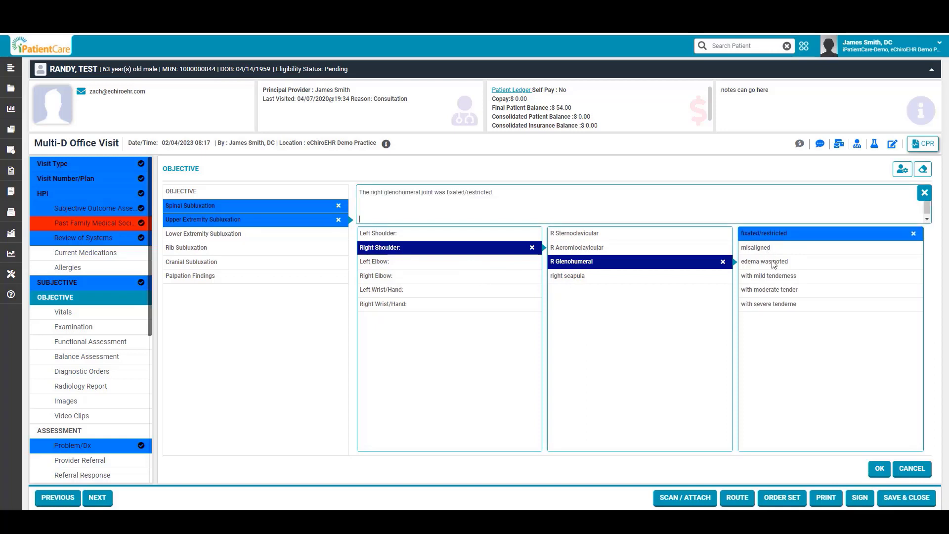
{"action": "left_click", "coordinate": [774, 264]}
{"action": "left_click", "coordinate": [776, 291]}
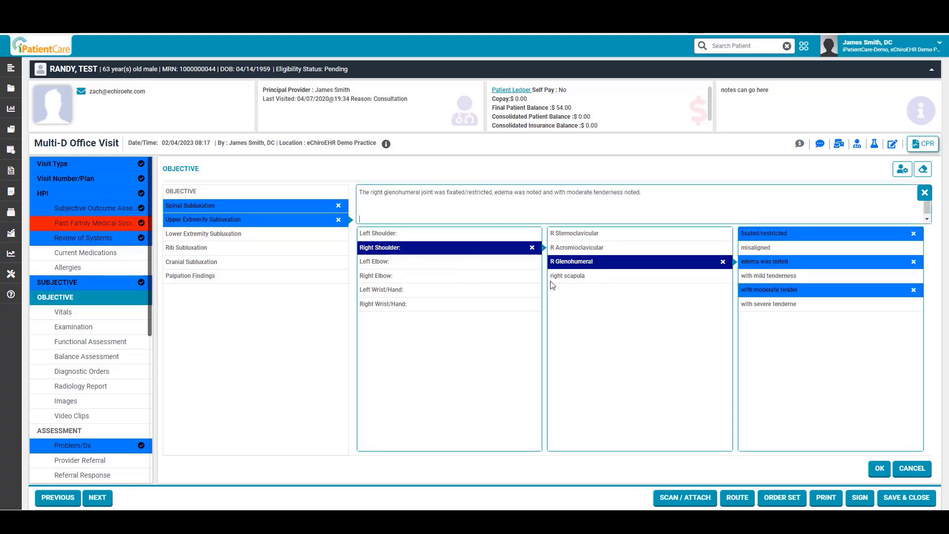
Step: Look through the lower extremity, left posterior rib and cranial subluxation options
{"action": "left_click", "coordinate": [202, 235]}
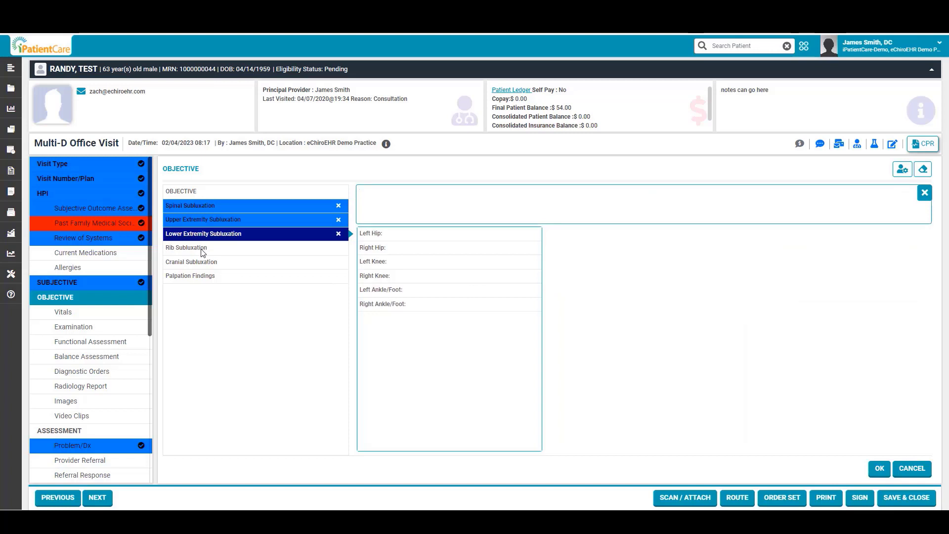
{"action": "left_click", "coordinate": [203, 250]}
{"action": "left_click", "coordinate": [399, 251]}
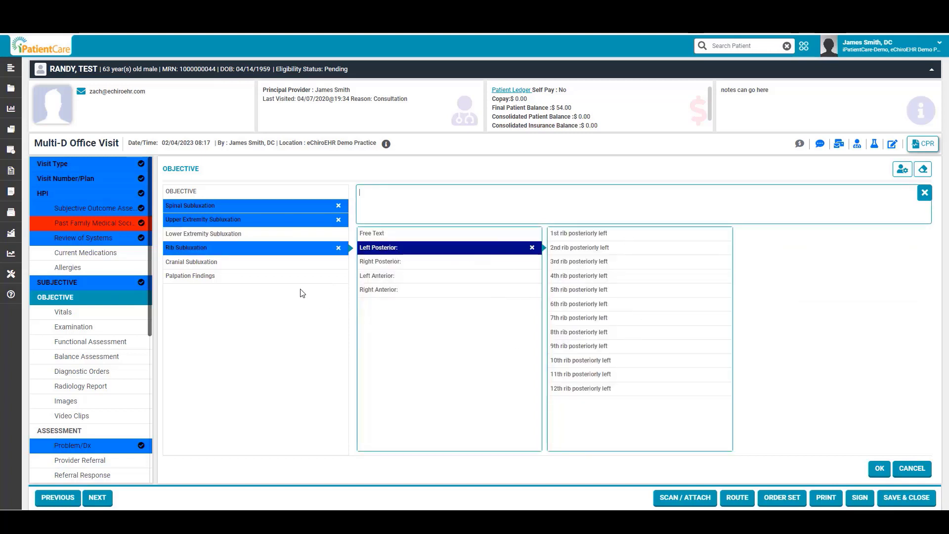
{"action": "left_click", "coordinate": [236, 264]}
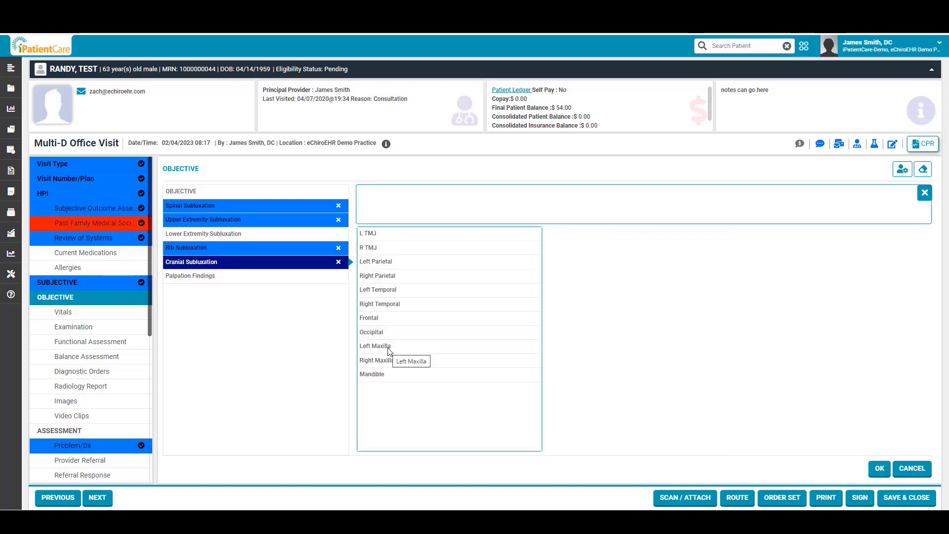
Step: Record cervical palpation findings for the right upper trapezius: moderate tenderness, moderate hypertonicity, active trigger point and edema
{"action": "left_click", "coordinate": [210, 277]}
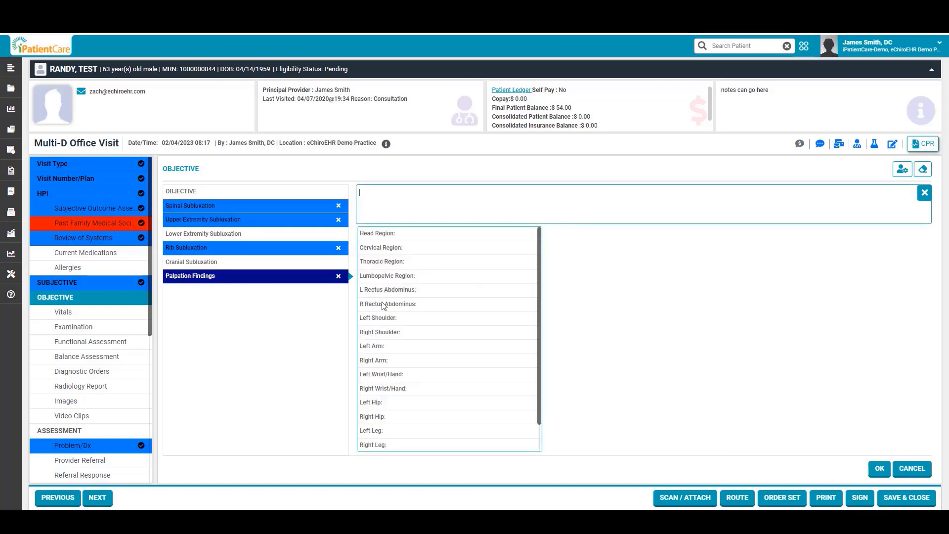
{"action": "left_click", "coordinate": [414, 249]}
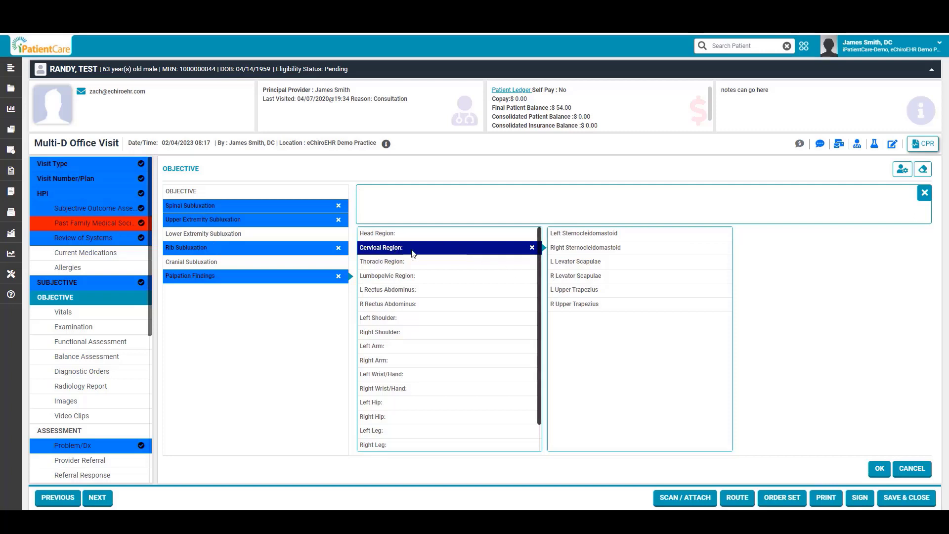
{"action": "left_click", "coordinate": [596, 304]}
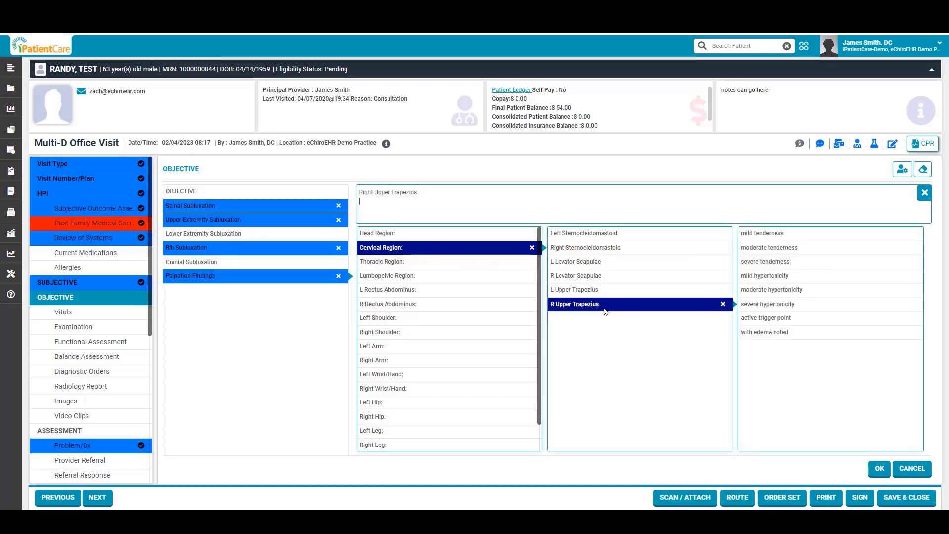
{"action": "left_click", "coordinate": [782, 250]}
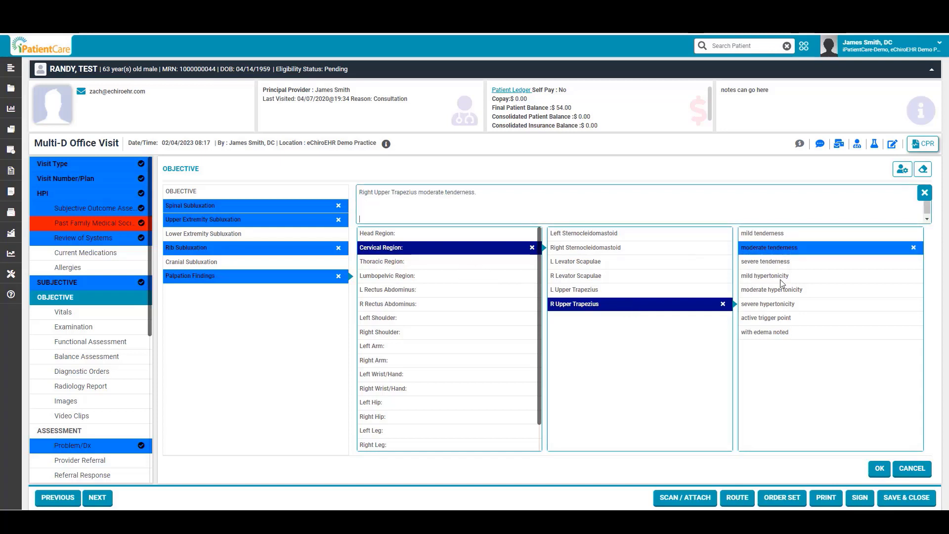
{"action": "left_click", "coordinate": [784, 293]}
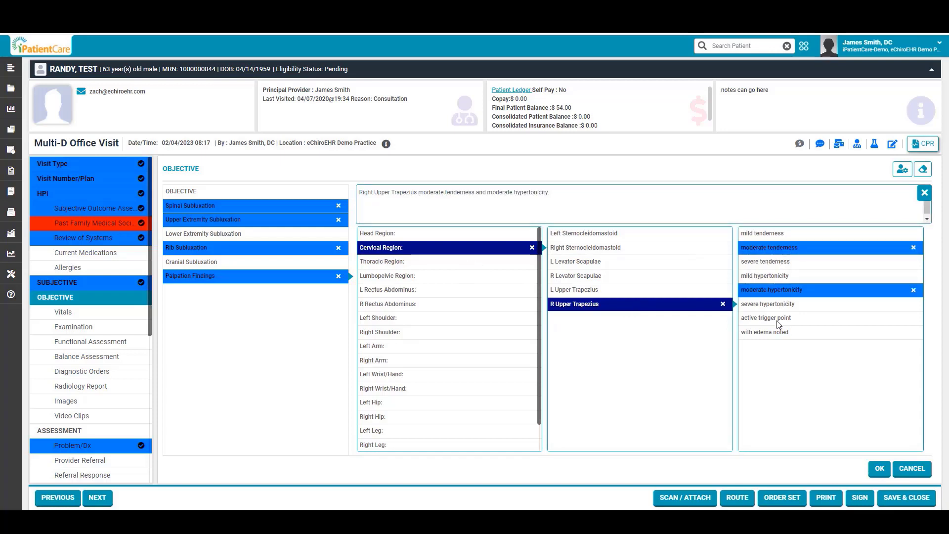
{"action": "left_click", "coordinate": [777, 319]}
{"action": "left_click", "coordinate": [774, 337]}
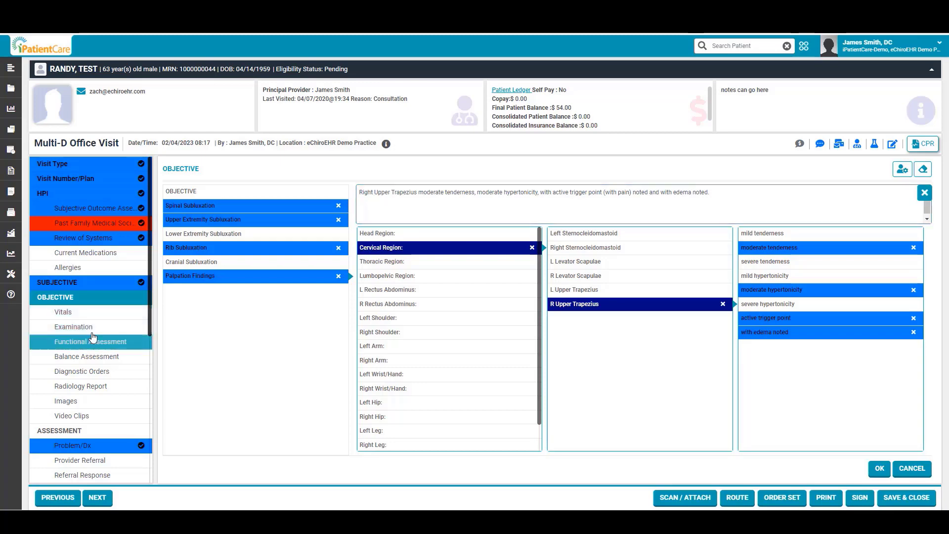
Step: In Vitals, enter temperature 98.7 F, a regular pulse rate of 85 and a normal respiratory rate of 16
{"action": "left_click", "coordinate": [94, 313]}
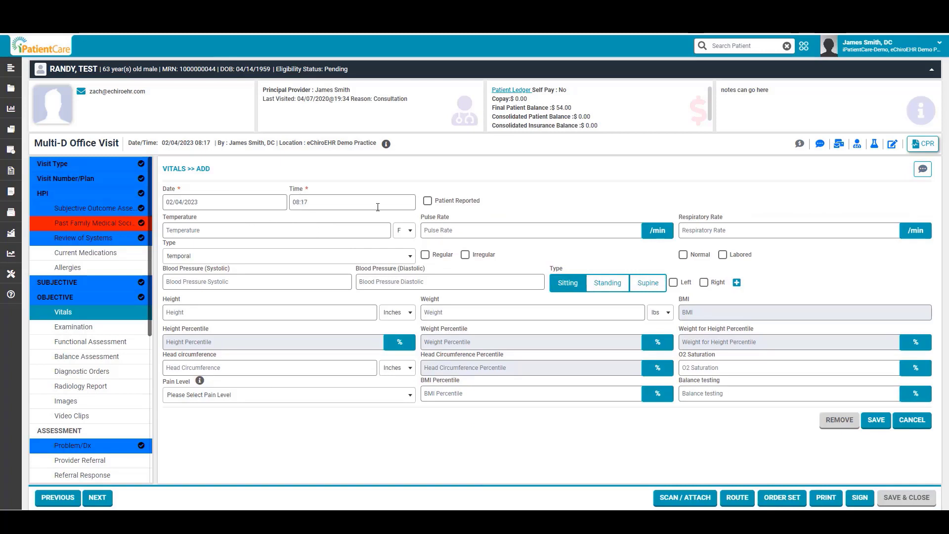
{"action": "left_click", "coordinate": [255, 234]}
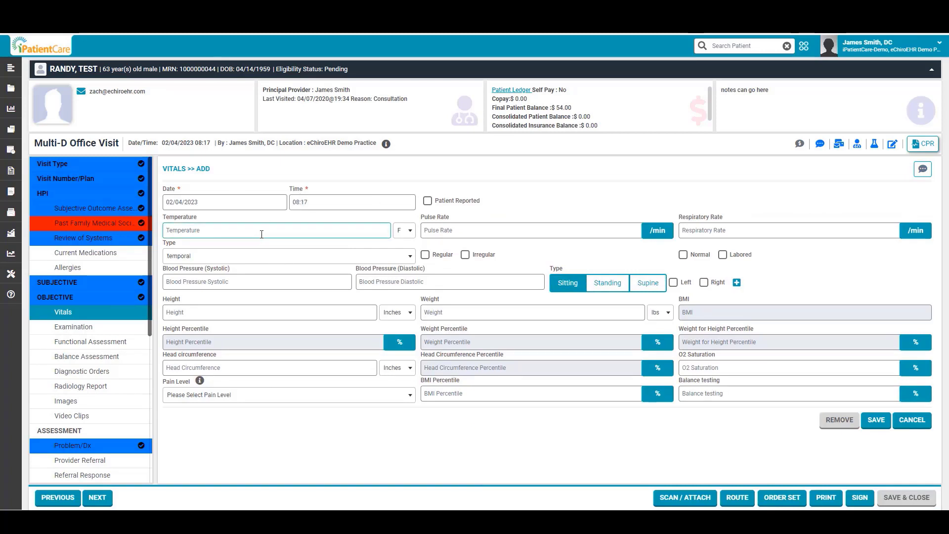
{"action": "type", "text": "98.7"}
{"action": "left_click", "coordinate": [616, 230]}
{"action": "type", "text": "85"}
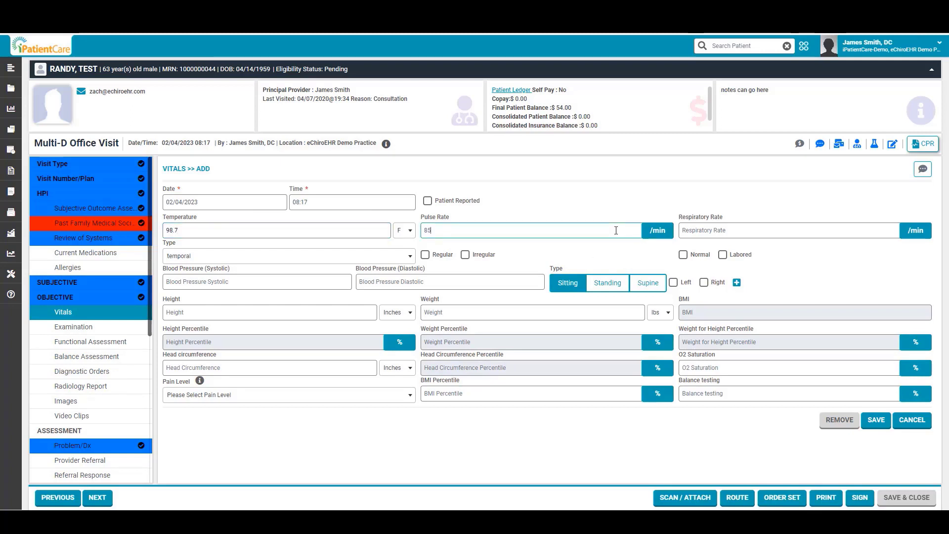
{"action": "left_click", "coordinate": [809, 227]}
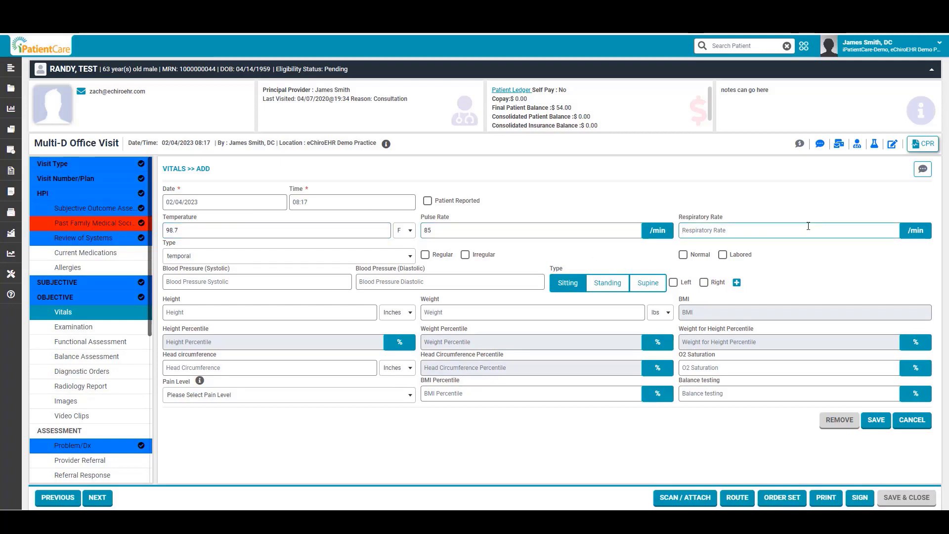
{"action": "type", "text": "16"}
{"action": "left_click", "coordinate": [683, 256]}
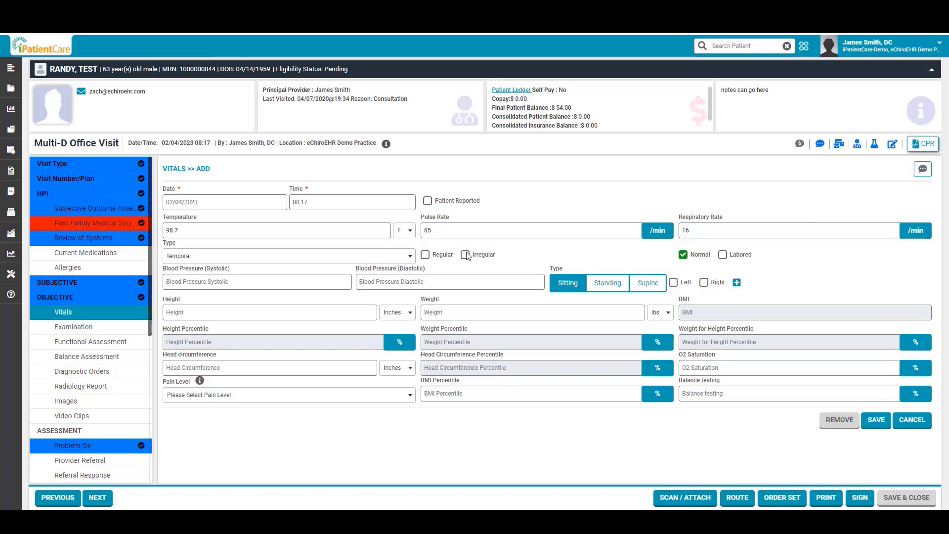
{"action": "left_click", "coordinate": [426, 255]}
{"action": "left_click", "coordinate": [410, 256]}
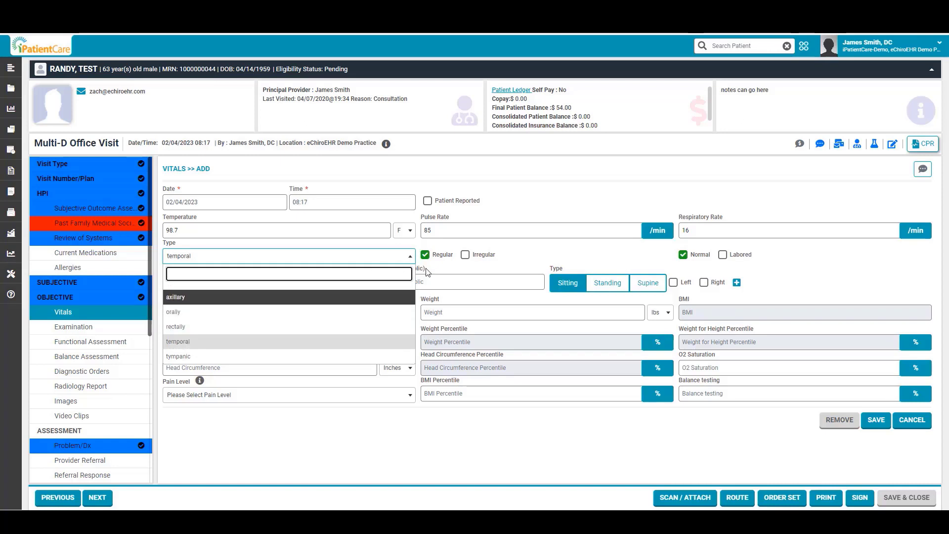
{"action": "left_click", "coordinate": [433, 269]}
Step: Enter the sitting blood pressure as 145 systolic over 85 diastolic, measured on the left
{"action": "left_click", "coordinate": [292, 281]}
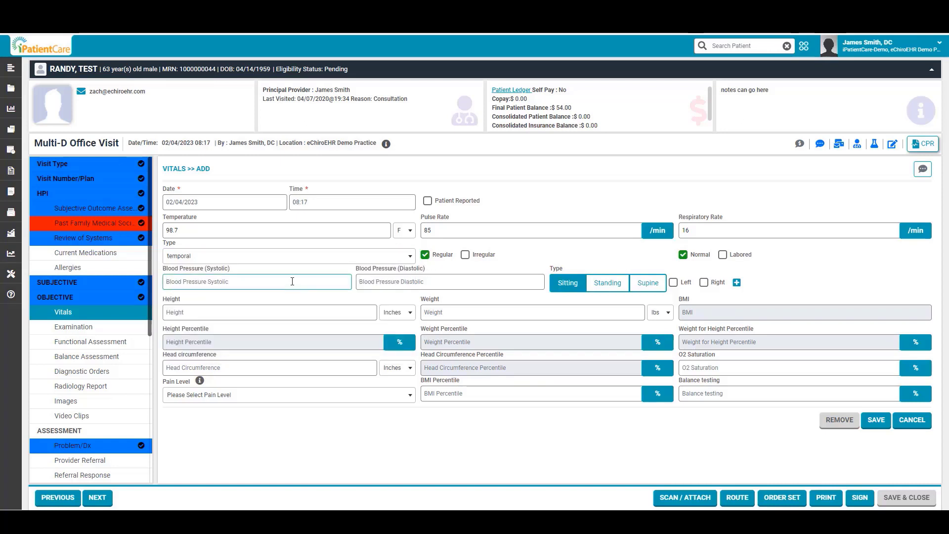
{"action": "type", "text": "145"}
{"action": "left_click", "coordinate": [479, 281]}
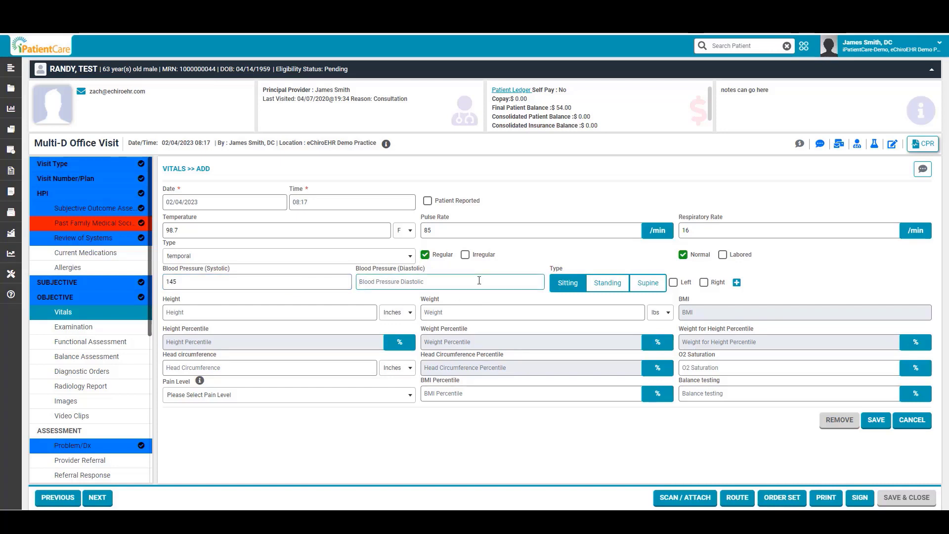
{"action": "type", "text": "85"}
{"action": "left_click", "coordinate": [675, 283]}
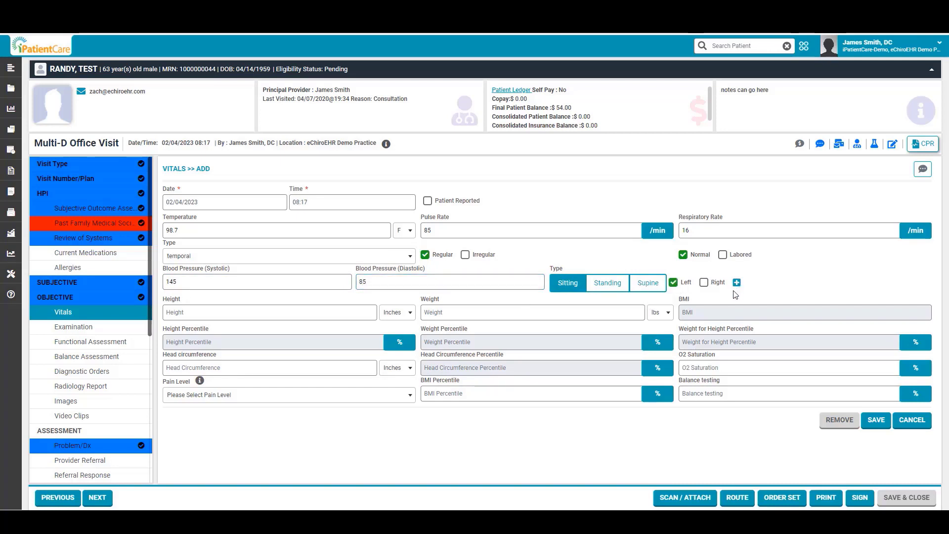
Step: Enter a height of 65 inches and a weight of 185 lbs, and save the vitals
{"action": "left_click", "coordinate": [211, 315]}
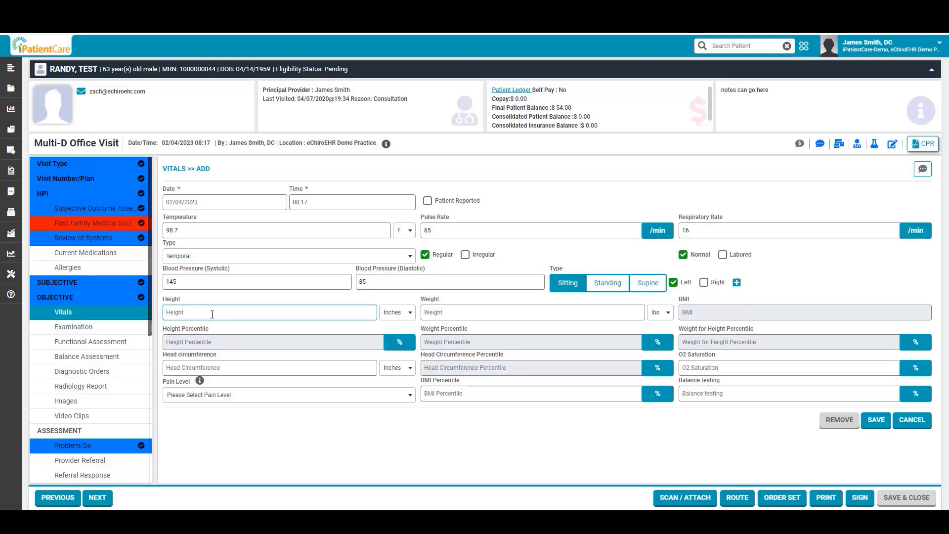
{"action": "type", "text": "65"}
{"action": "left_click", "coordinate": [459, 310]}
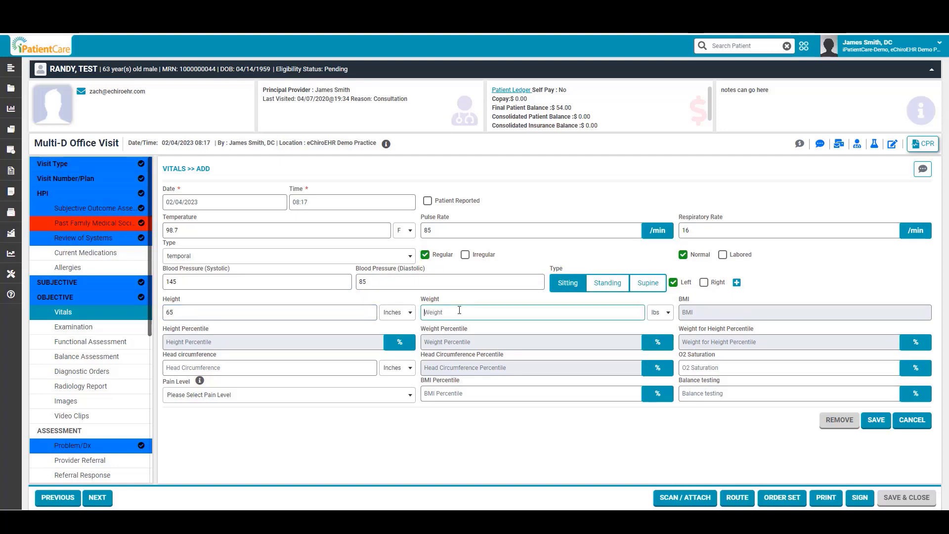
{"action": "type", "text": "1"}
{"action": "key", "text": "Tab"}
{"action": "key", "text": "Tab"}
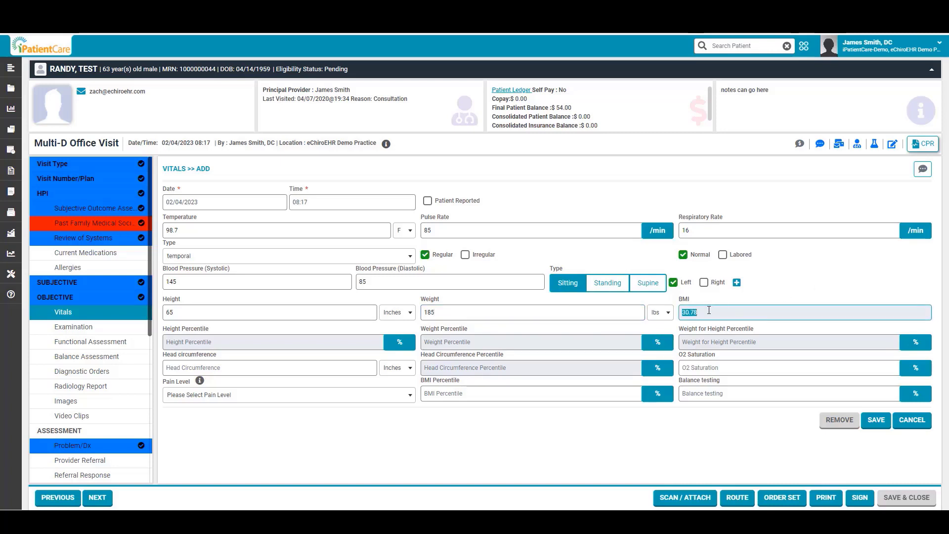
{"action": "left_click", "coordinate": [804, 287]}
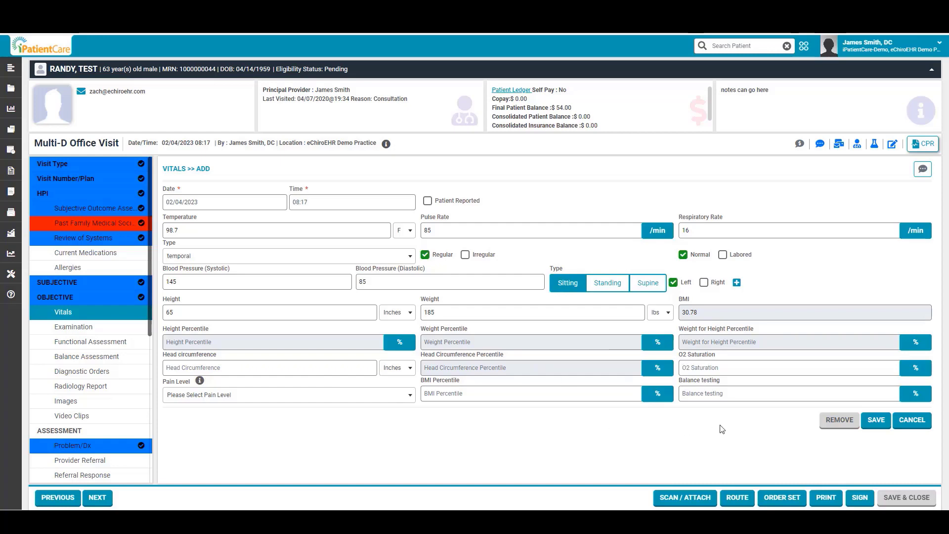
{"action": "left_click", "coordinate": [876, 421]}
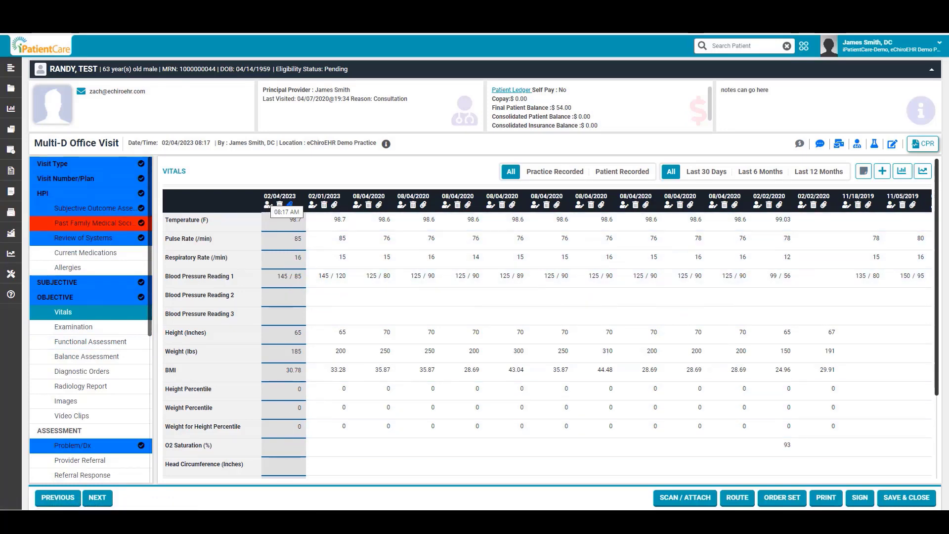
Step: In the Examination section's postural evaluation, record the shoulders as left low under P-A postural analysis
{"action": "left_click", "coordinate": [67, 330]}
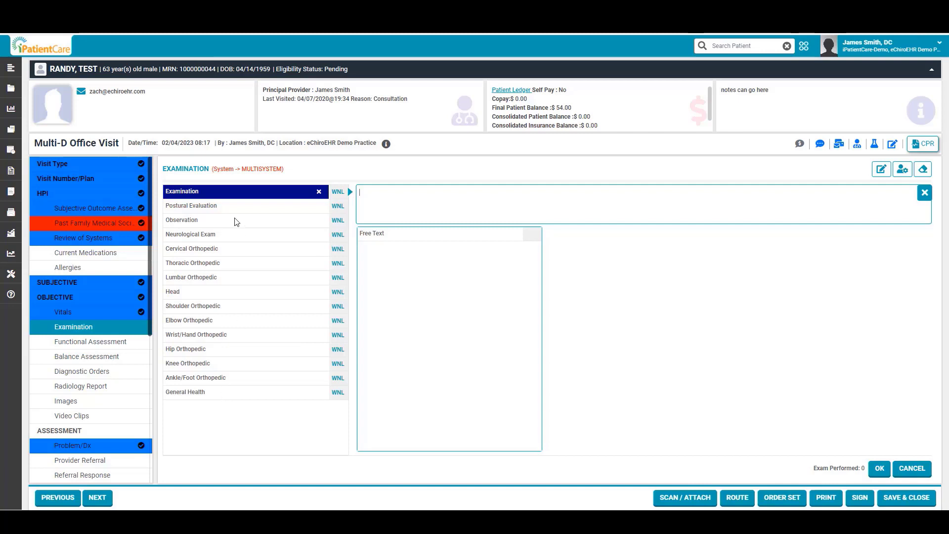
{"action": "left_click", "coordinate": [221, 207]}
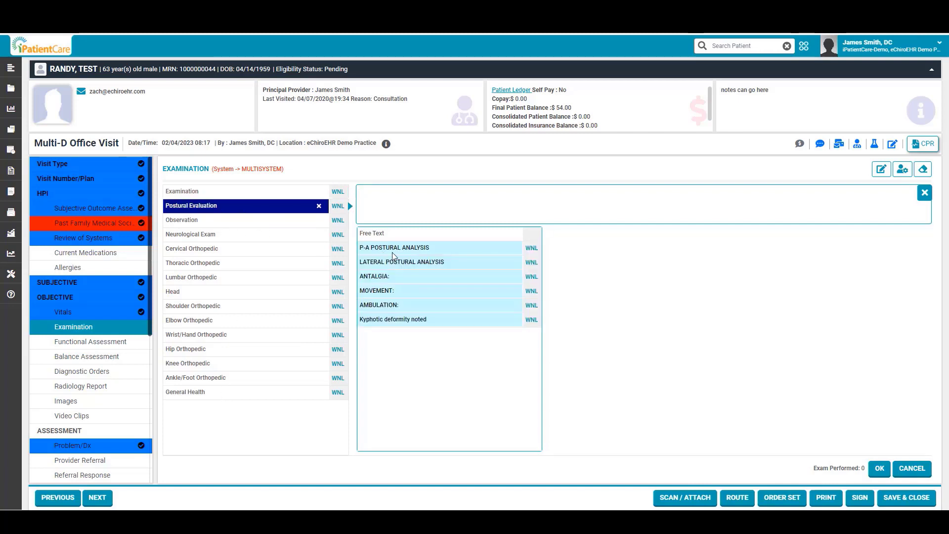
{"action": "left_click", "coordinate": [439, 253]}
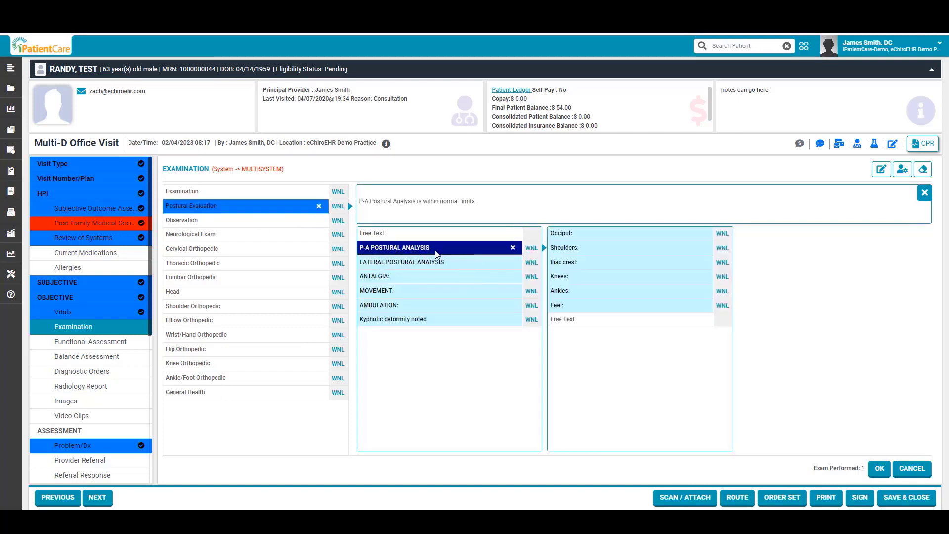
{"action": "left_click", "coordinate": [595, 248]}
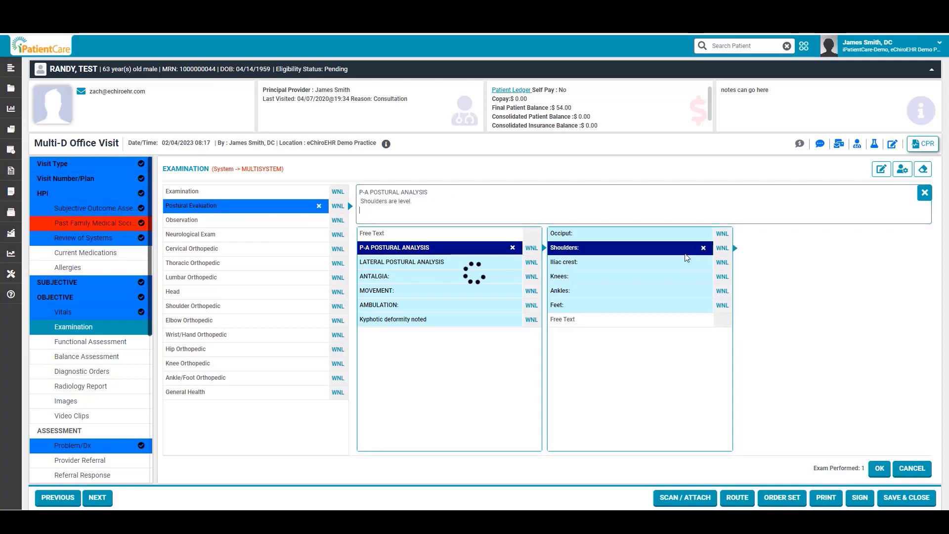
{"action": "left_click", "coordinate": [759, 249]}
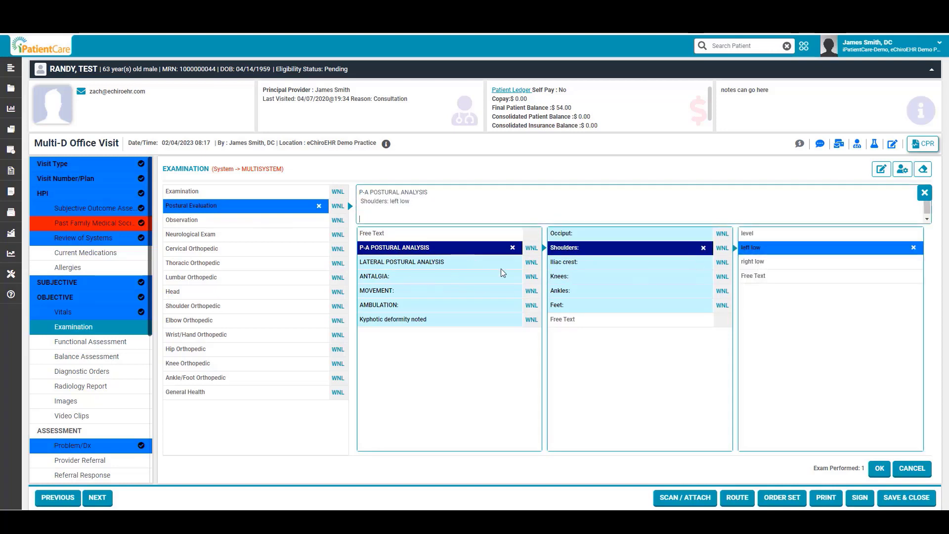
Step: Record mid-thoracic flattening of the thoracic spine under lateral postural analysis, and document that there is no antalgia
{"action": "left_click", "coordinate": [469, 263]}
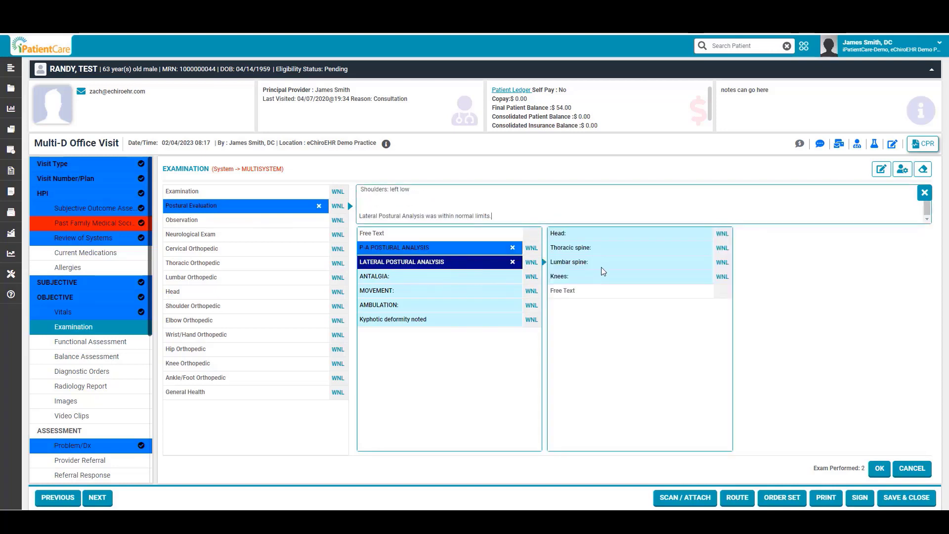
{"action": "left_click", "coordinate": [603, 250]}
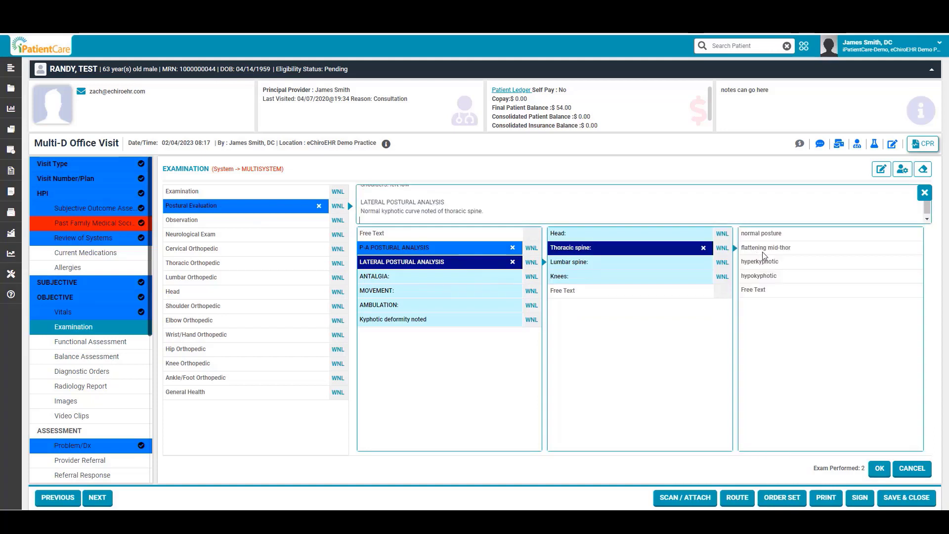
{"action": "left_click", "coordinate": [766, 250]}
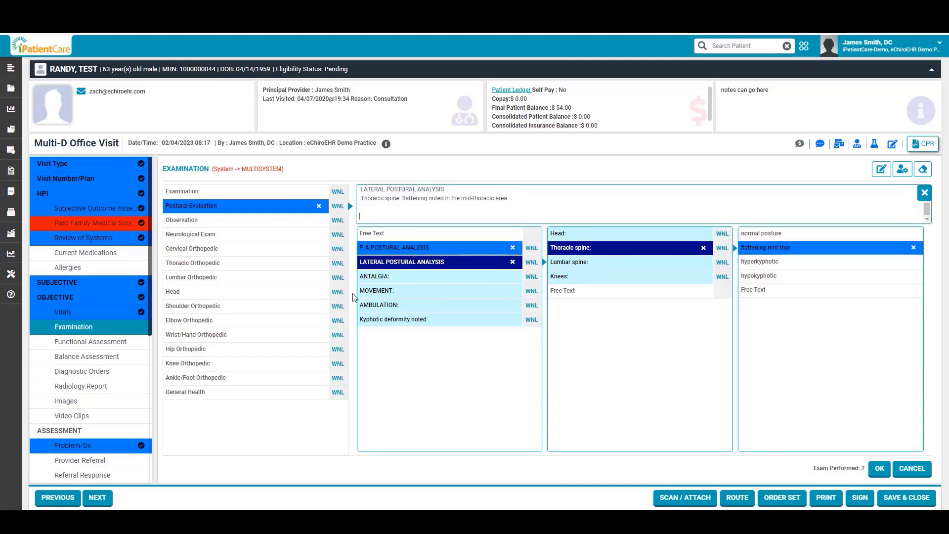
{"action": "left_click", "coordinate": [394, 279]}
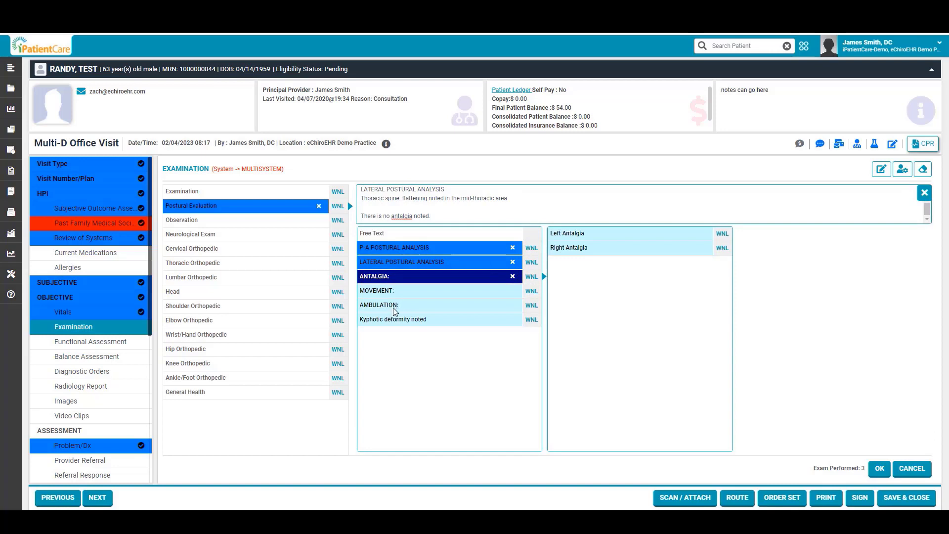
{"action": "left_click", "coordinate": [183, 222]}
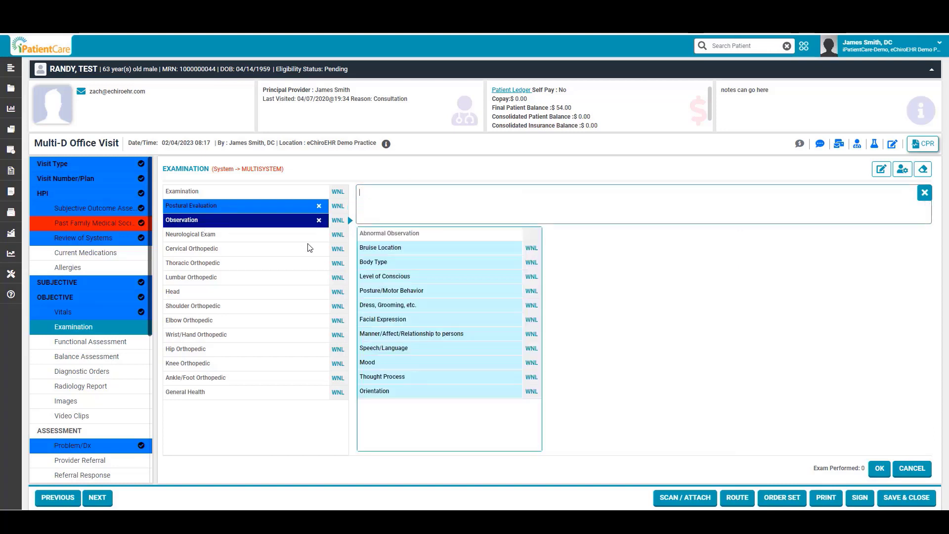
{"action": "left_click", "coordinate": [419, 250]}
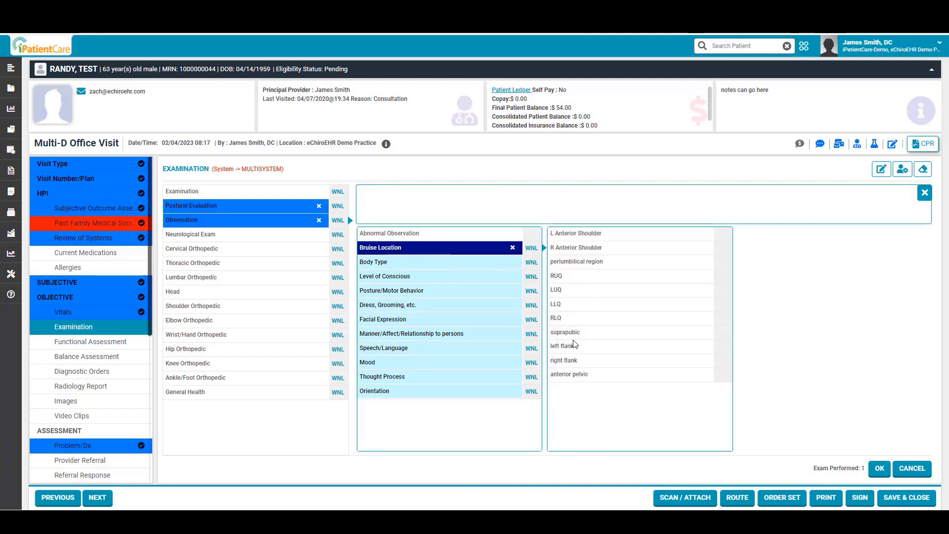
{"action": "left_click", "coordinate": [586, 250]}
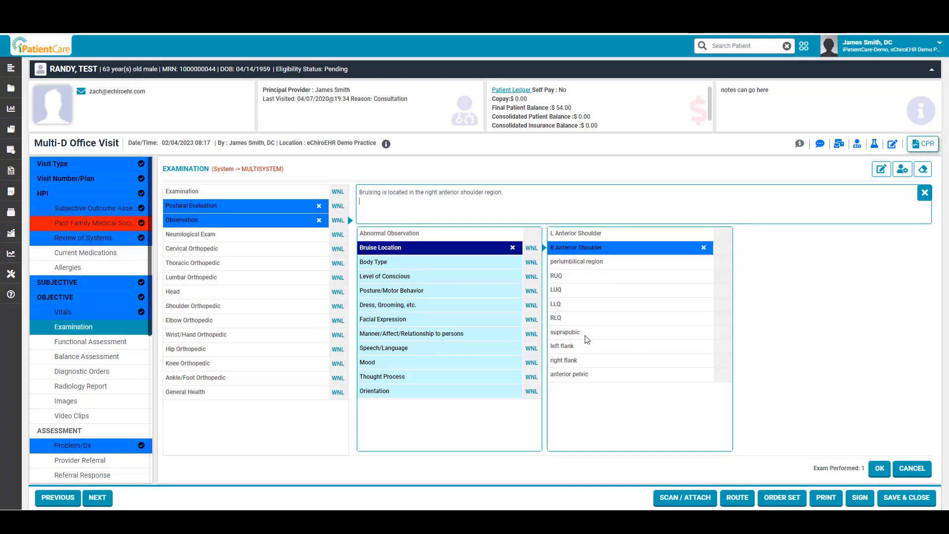
{"action": "left_click", "coordinate": [572, 365]}
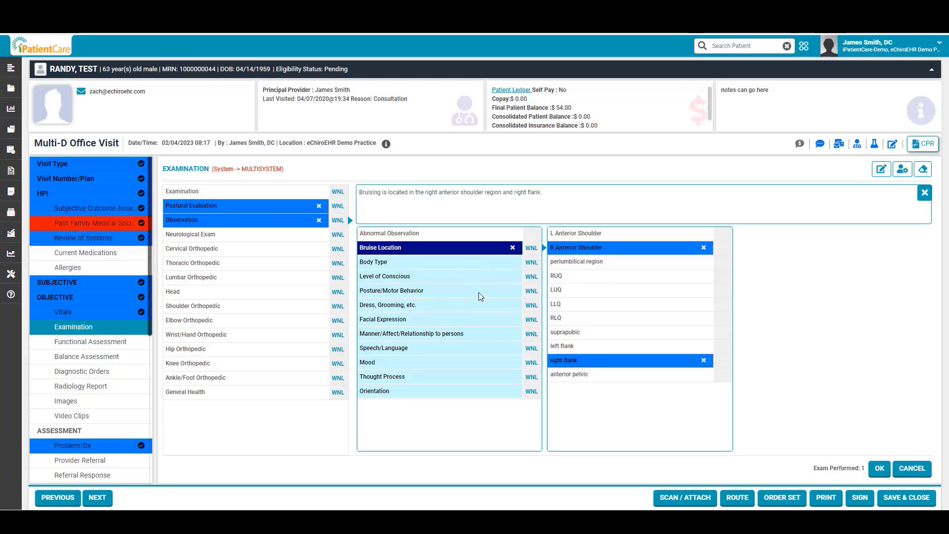
{"action": "left_click", "coordinate": [383, 251]}
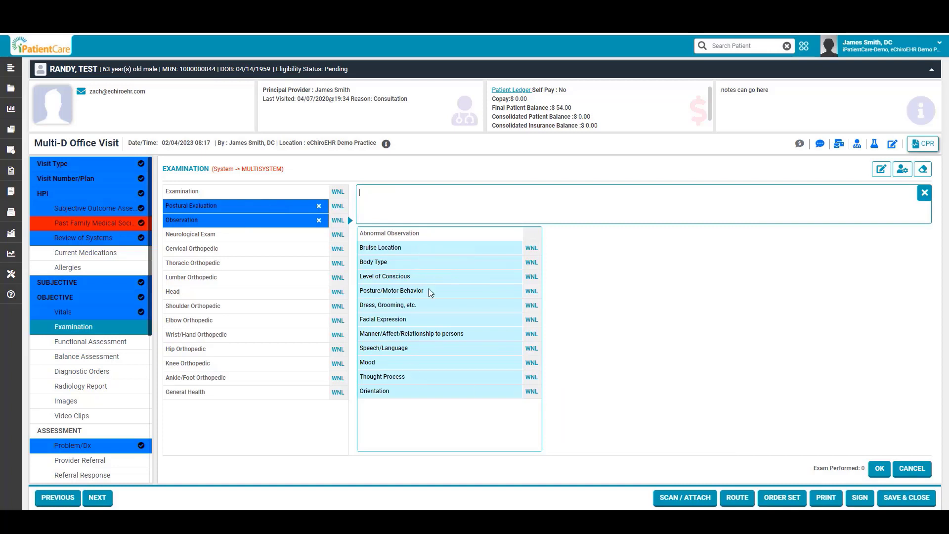
Step: Mark the whole Observation exam as within normal limits and select its generated narrative text for review
{"action": "left_click", "coordinate": [377, 219]}
{"action": "left_click", "coordinate": [336, 221]}
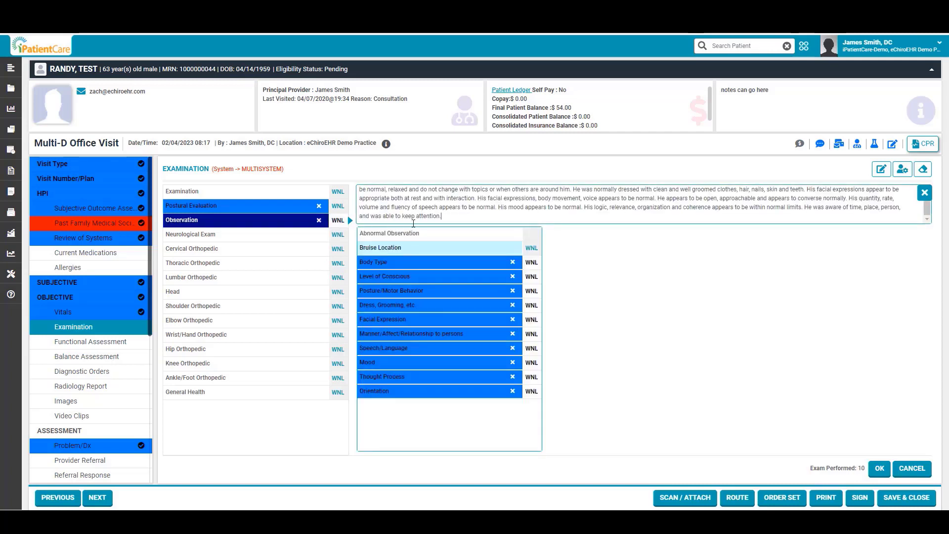
{"action": "left_click_drag", "start_coordinate": [440, 216], "coordinate": [356, 183]}
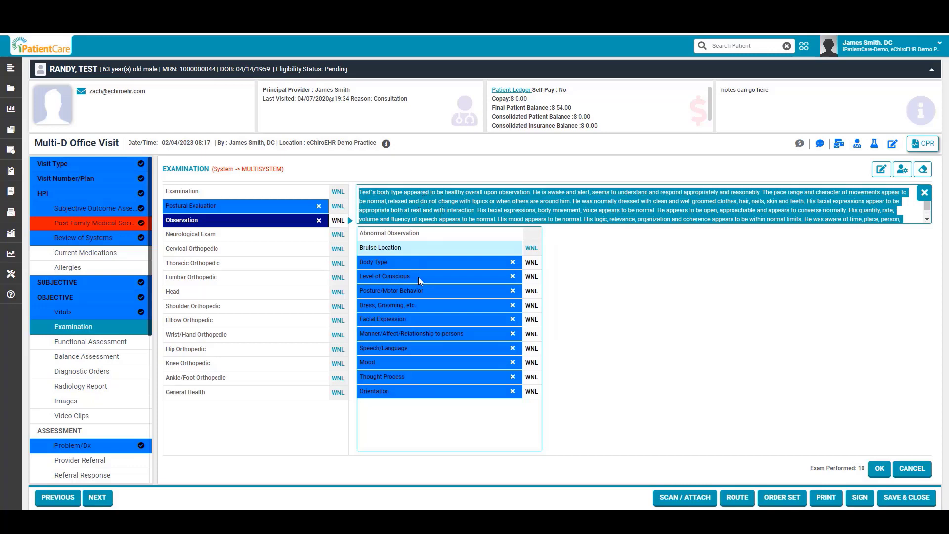
Step: In the Neurological Exam, record gait as within normal limits and the right C5 biceps reflex as 2/4 (normal)
{"action": "left_click", "coordinate": [195, 236]}
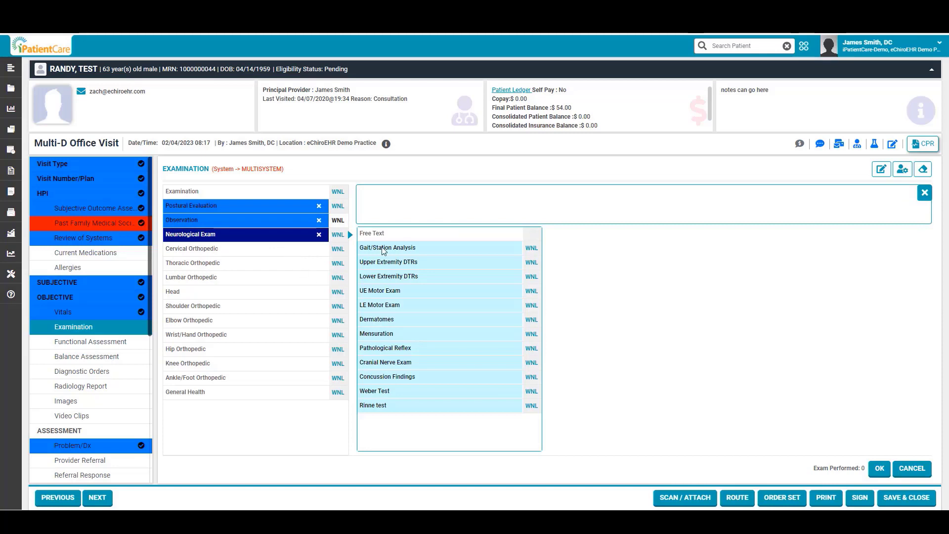
{"action": "left_click", "coordinate": [424, 249]}
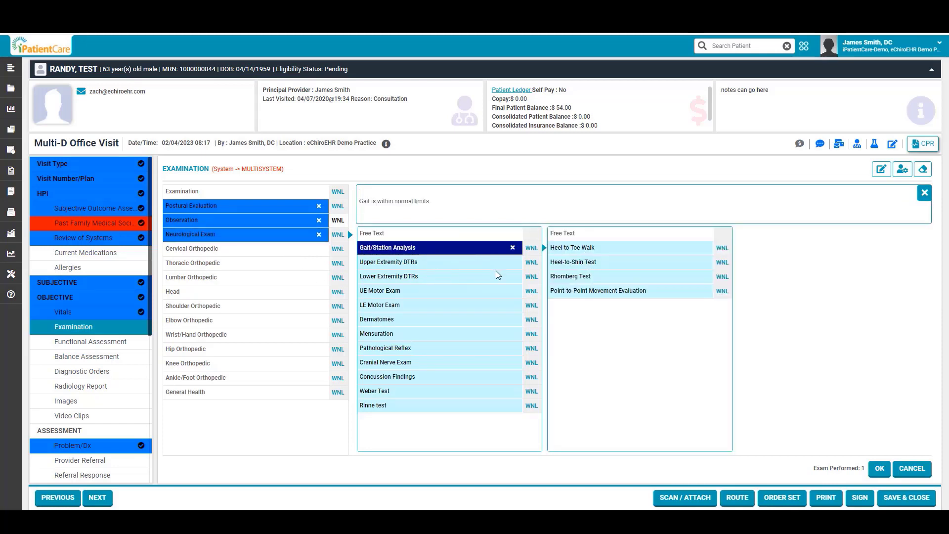
{"action": "left_click", "coordinate": [407, 263]}
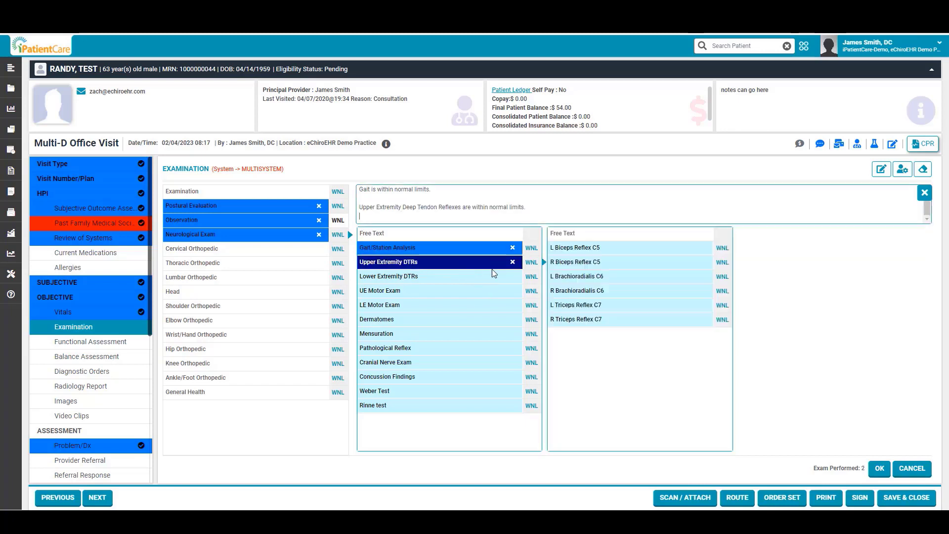
{"action": "left_click", "coordinate": [581, 265]}
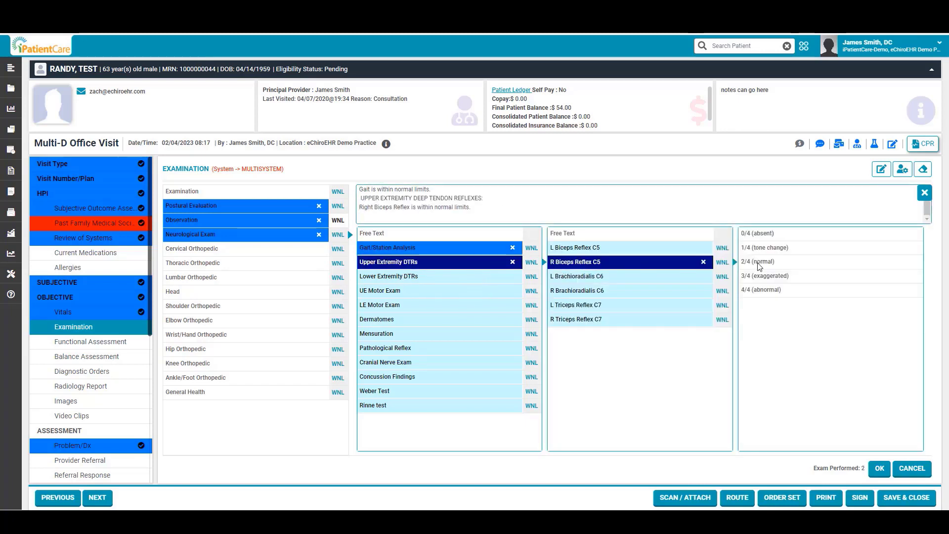
Step: Under lower extremity deep tendon reflexes, record the right L4 patellar reflex as 2/4 (normal)
{"action": "left_click", "coordinate": [420, 278]}
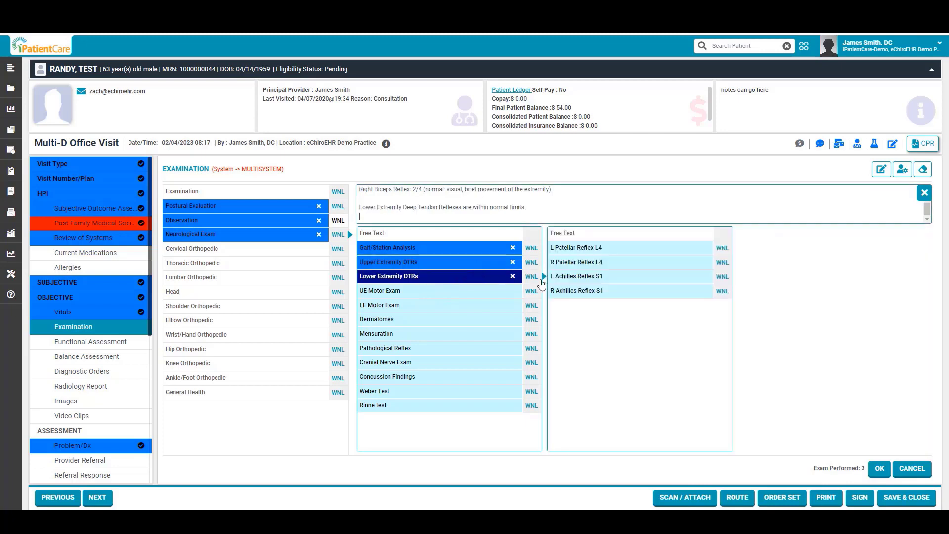
{"action": "left_click", "coordinate": [692, 261]}
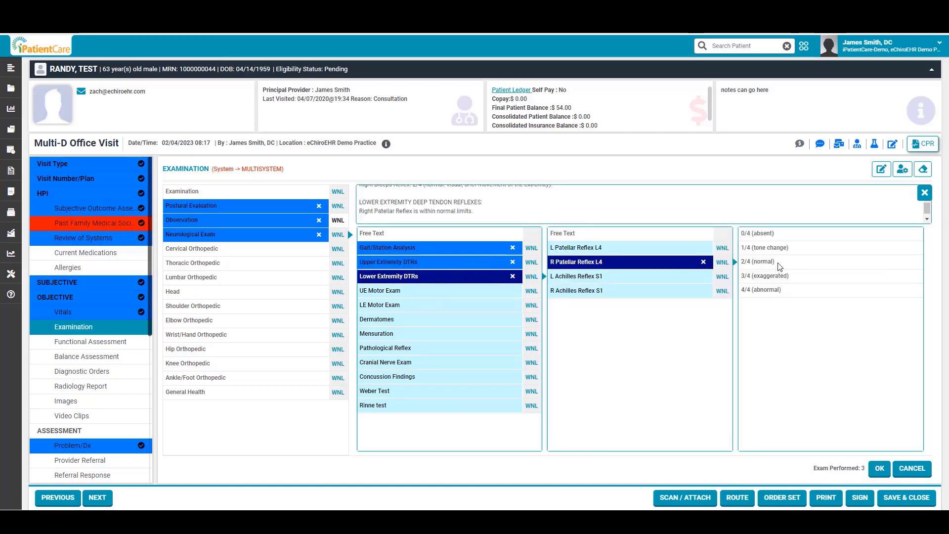
{"action": "left_click", "coordinate": [780, 263]}
Step: In the upper extremity motor exam, grade left wrist flexion (C7) as W/O Gravity 2/5
{"action": "left_click", "coordinate": [418, 293]}
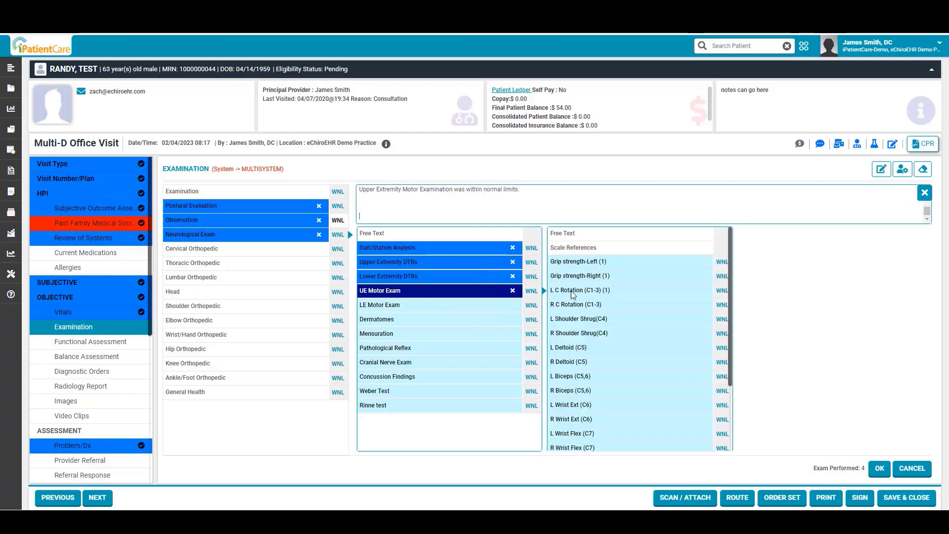
{"action": "scroll", "coordinate": [608, 395], "scroll_direction": "down", "scroll_amount": 3}
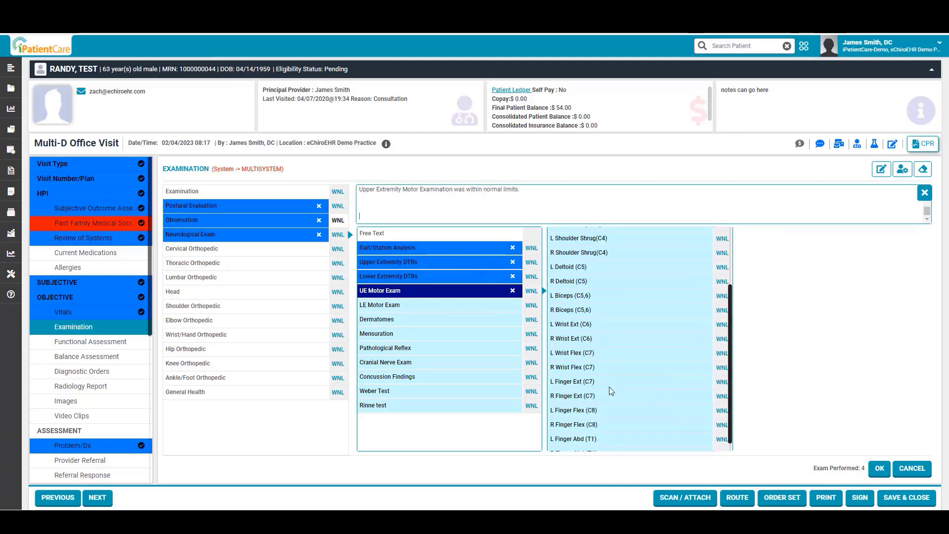
{"action": "scroll", "coordinate": [603, 376], "scroll_direction": "up", "scroll_amount": 3}
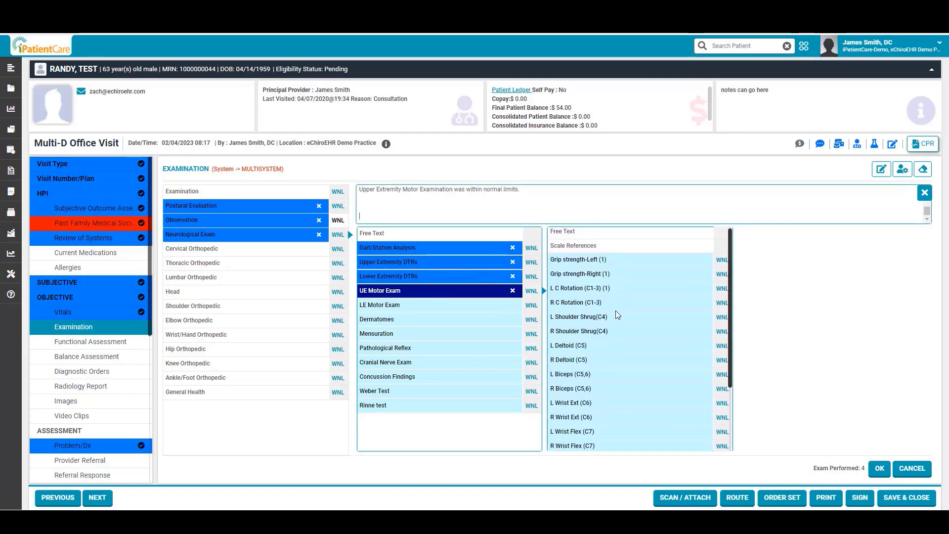
{"action": "scroll", "coordinate": [616, 322], "scroll_direction": "down", "scroll_amount": 3}
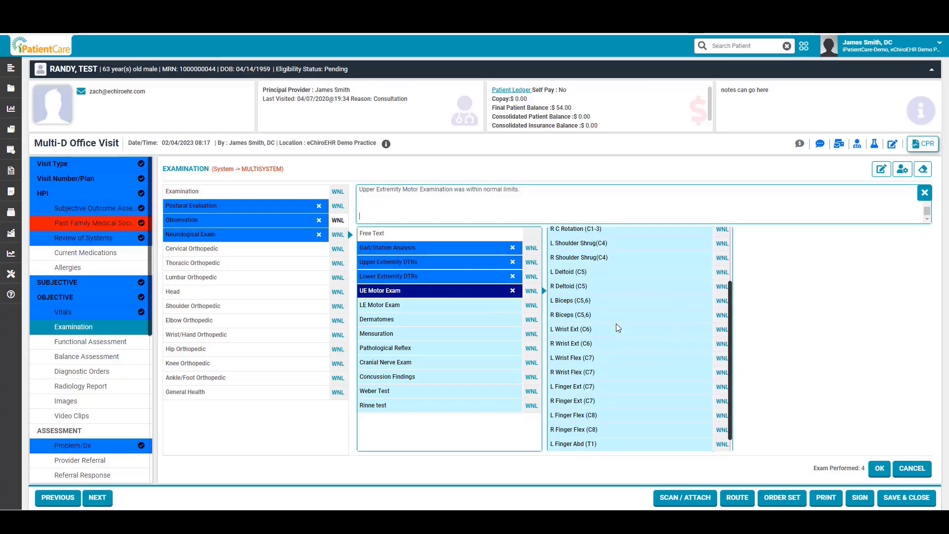
{"action": "scroll", "coordinate": [616, 323], "scroll_direction": "up", "scroll_amount": 3}
{"action": "scroll", "coordinate": [616, 322], "scroll_direction": "down", "scroll_amount": 3}
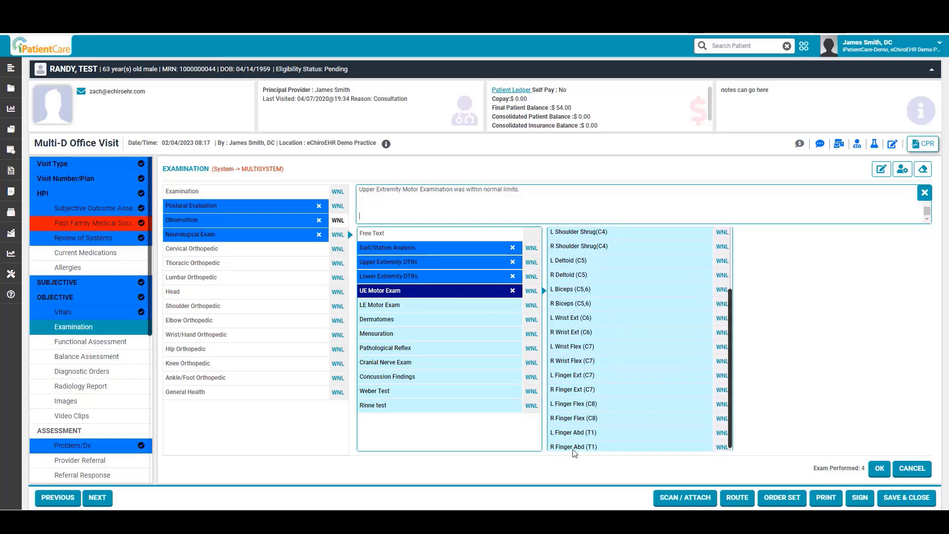
{"action": "left_click", "coordinate": [591, 350]}
{"action": "left_click", "coordinate": [776, 262]}
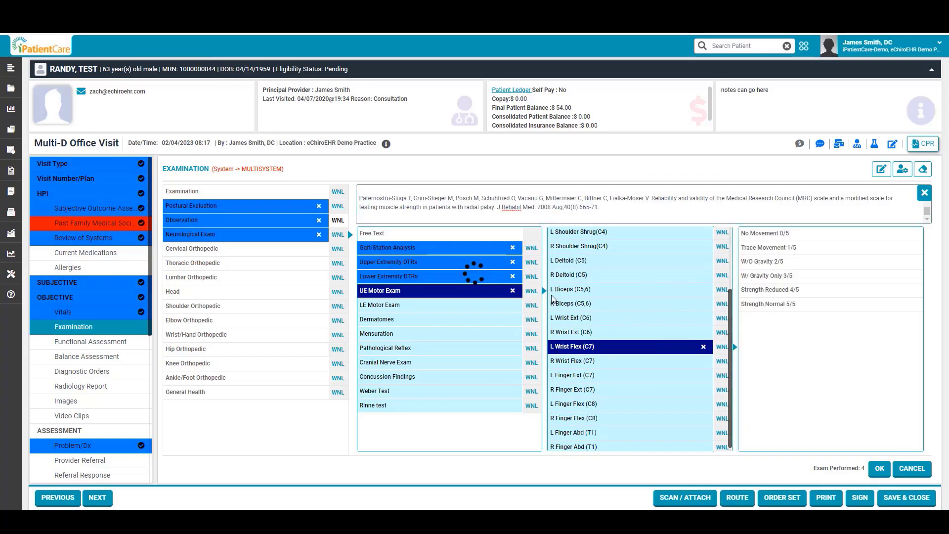
Step: Record hypersensitivity of the right C6 dermatome, and mark pathological reflexes and the cranial nerve exam as within normal limits
{"action": "left_click", "coordinate": [526, 321]}
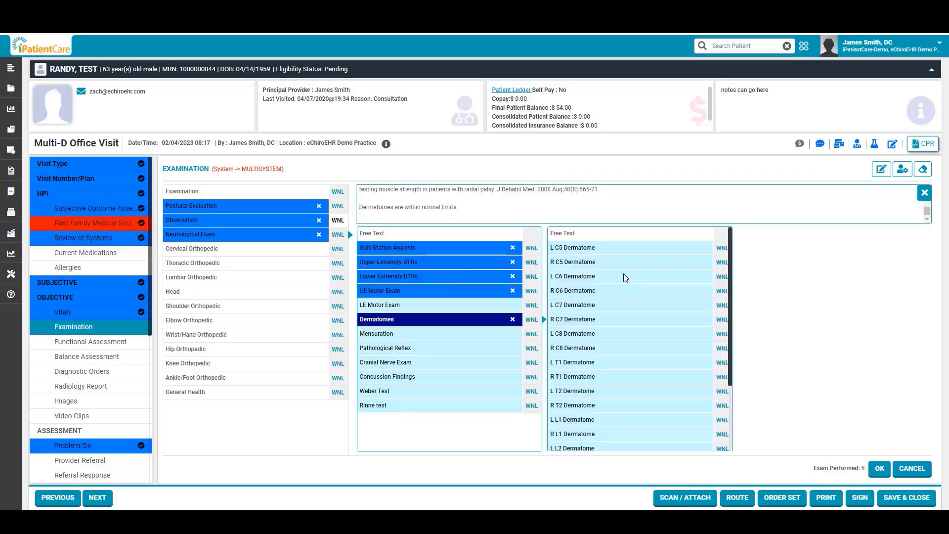
{"action": "left_click", "coordinate": [615, 294]}
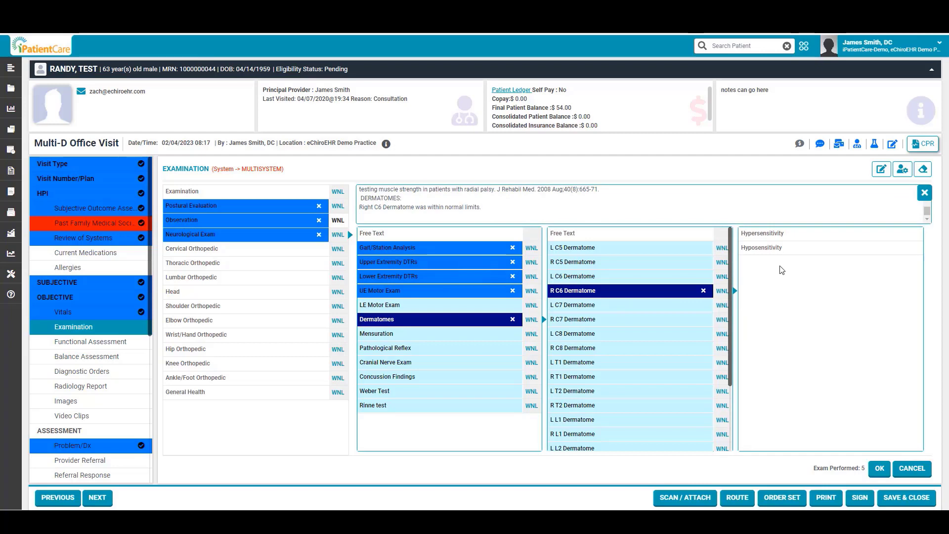
{"action": "left_click", "coordinate": [777, 240]}
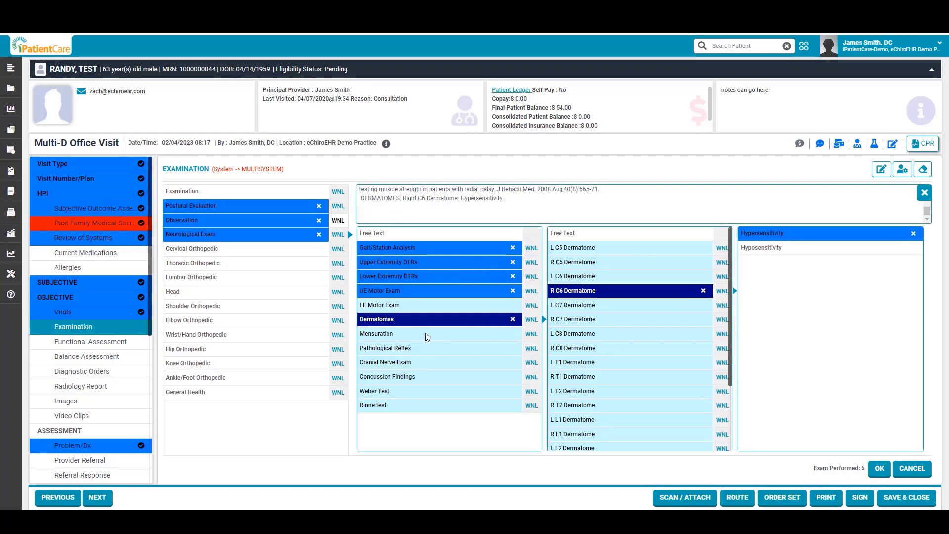
{"action": "left_click", "coordinate": [410, 349]}
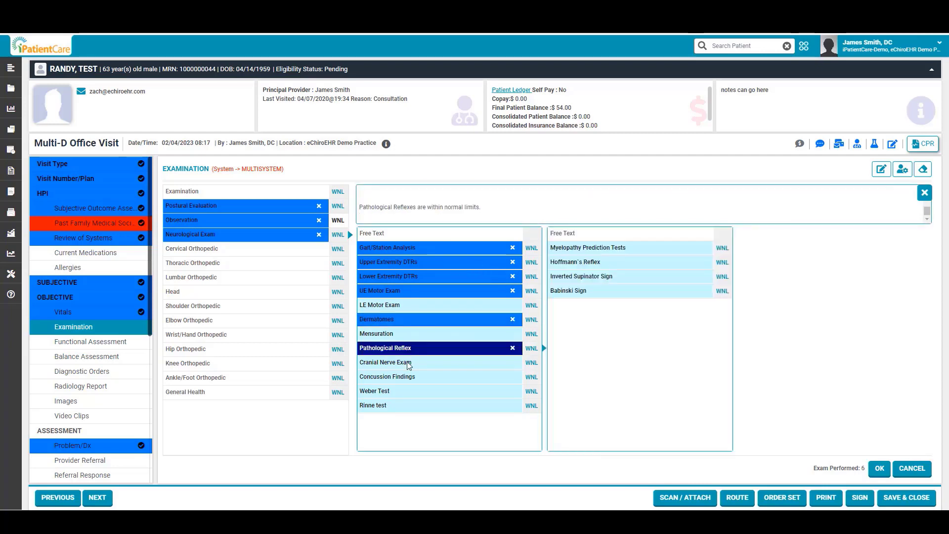
{"action": "left_click", "coordinate": [409, 364]}
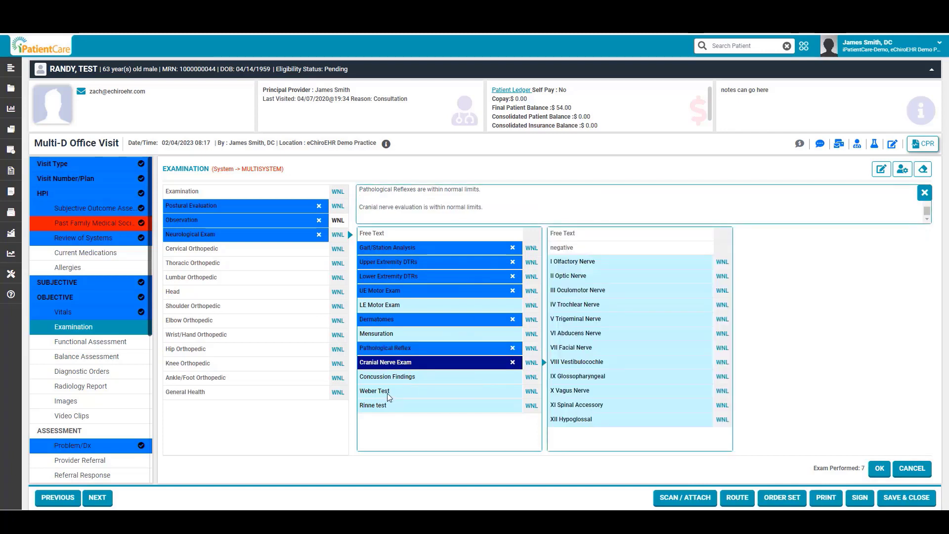
Step: In the Cervical Orthopedic exam, record cervical spine active range of motion in flexion as 25 /45-70
{"action": "left_click", "coordinate": [199, 249]}
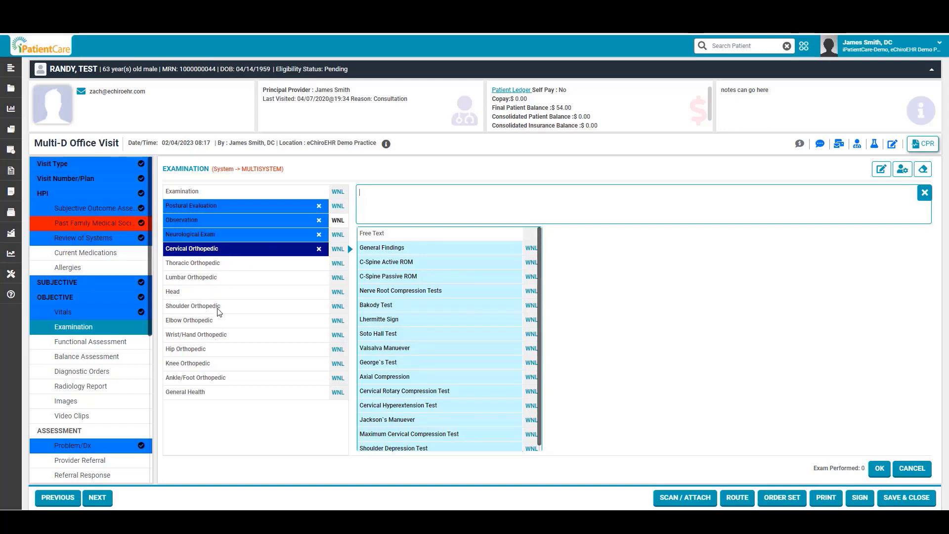
{"action": "left_click", "coordinate": [415, 265]}
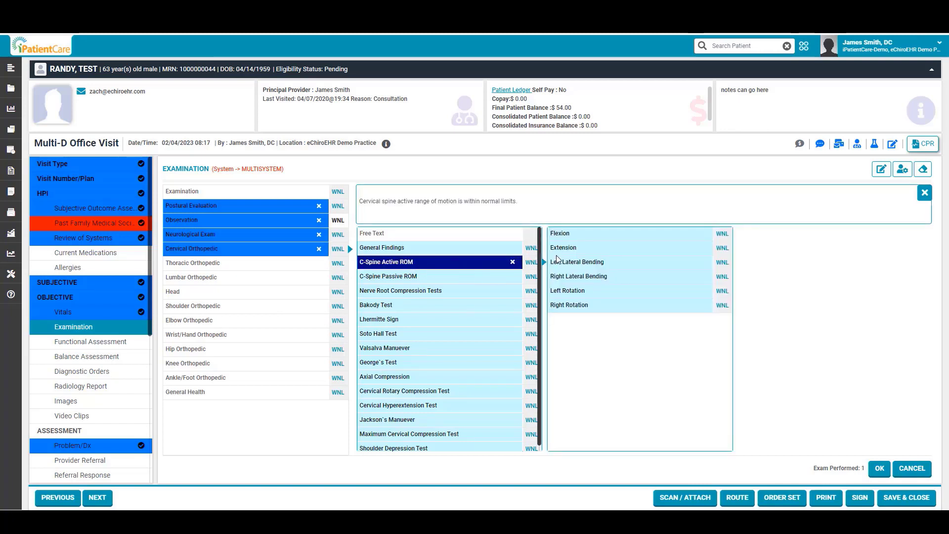
{"action": "left_click", "coordinate": [587, 235]}
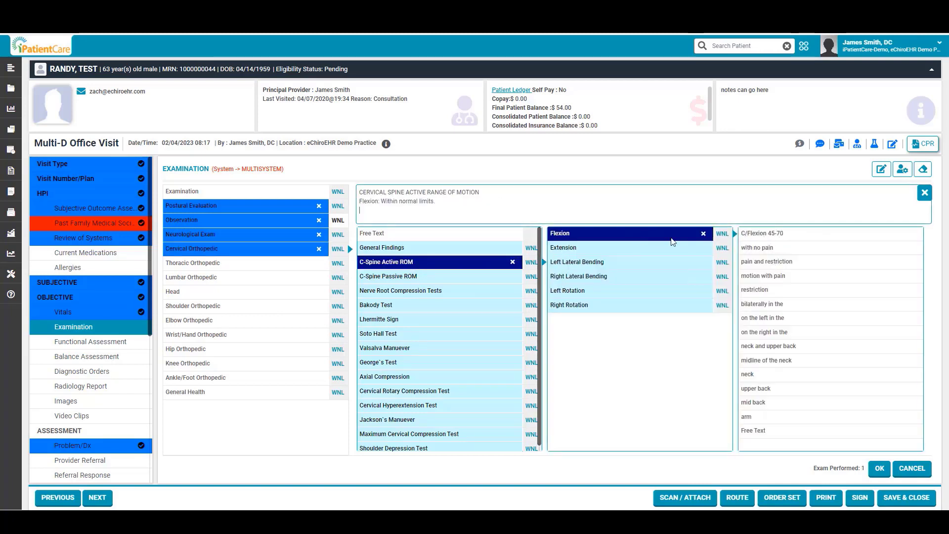
{"action": "left_click", "coordinate": [782, 235]}
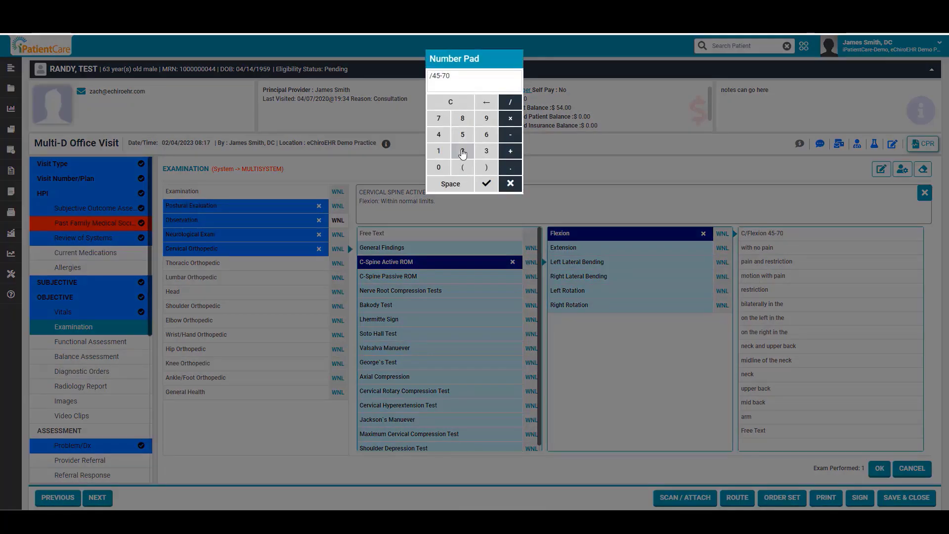
{"action": "left_click", "coordinate": [462, 150]}
{"action": "left_click", "coordinate": [463, 134]}
{"action": "left_click", "coordinate": [486, 184]}
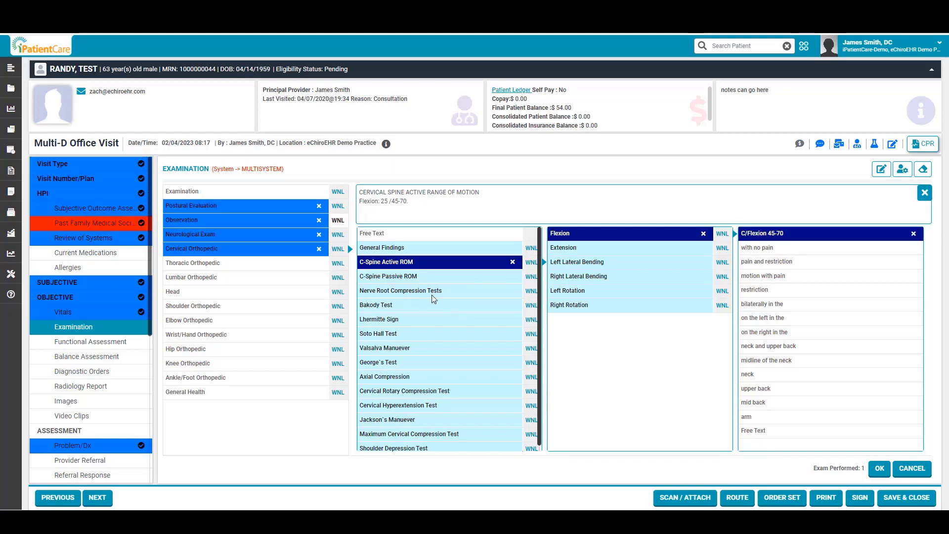
Step: Under the cervical Nerve Root Compression Tests, record Spurling's Compression Test and Cervical Distraction Test as Positive on the R
{"action": "left_click", "coordinate": [452, 293]}
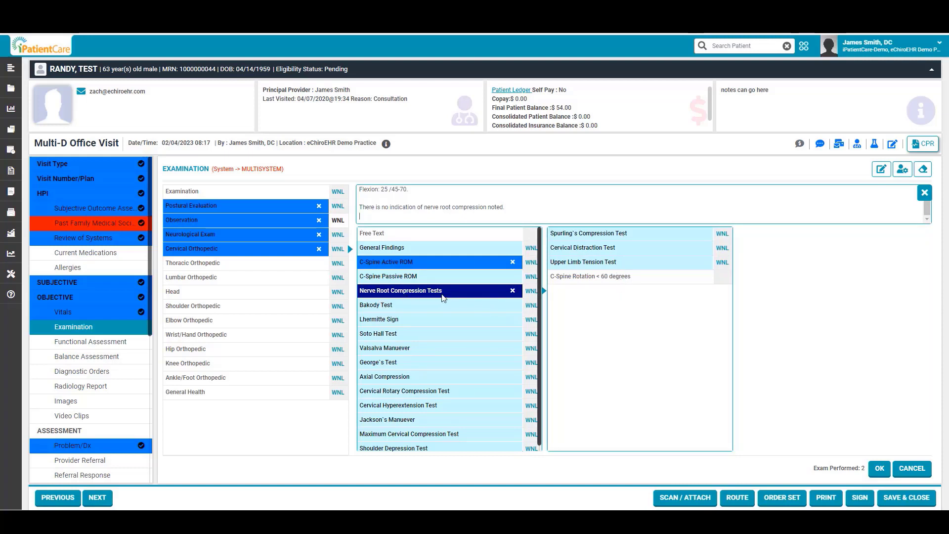
{"action": "left_click", "coordinate": [639, 240]}
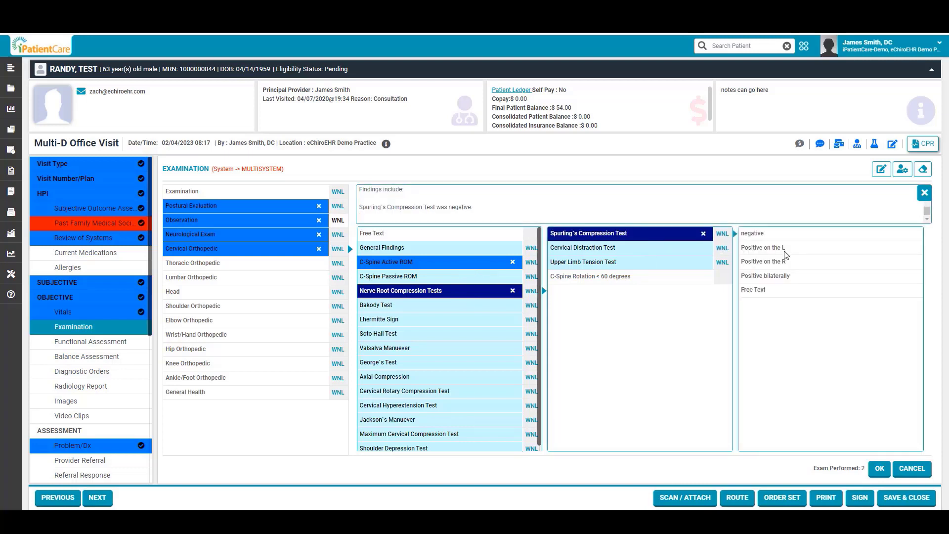
{"action": "left_click", "coordinate": [780, 266]}
{"action": "left_click", "coordinate": [648, 252]}
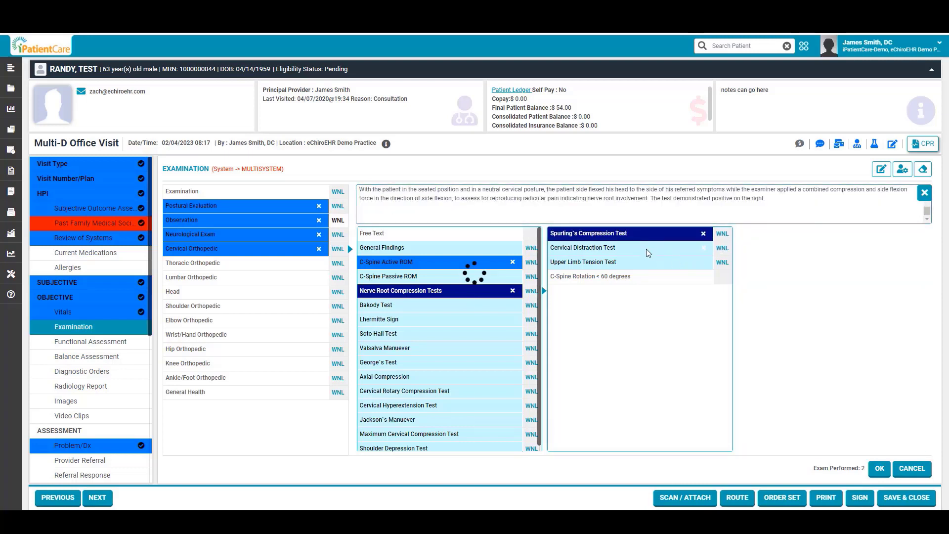
{"action": "left_click", "coordinate": [761, 265]}
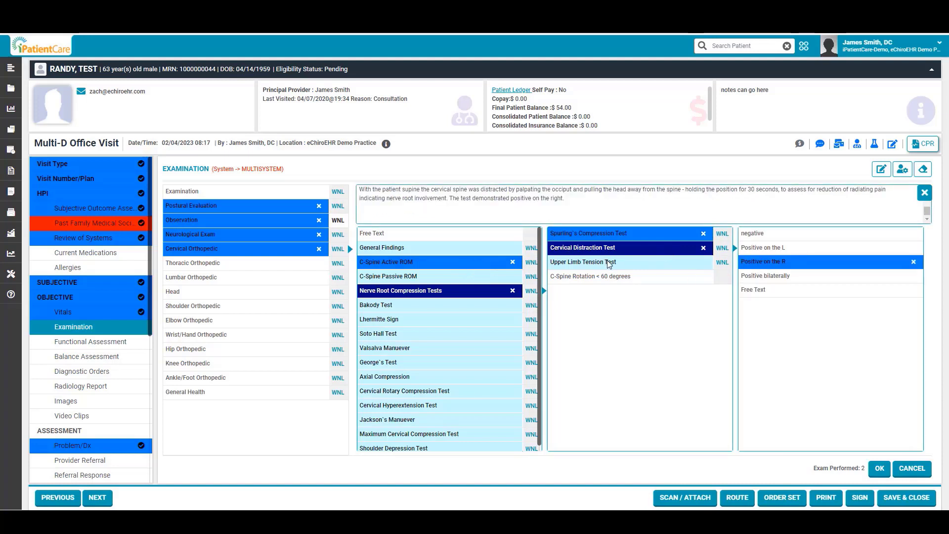
Step: Record the Upper Limb Tension Test as Positive on the R, add C-Spine Rotation < 60 degrees, and accept the examination
{"action": "left_click", "coordinate": [642, 264]}
{"action": "left_click", "coordinate": [771, 266]}
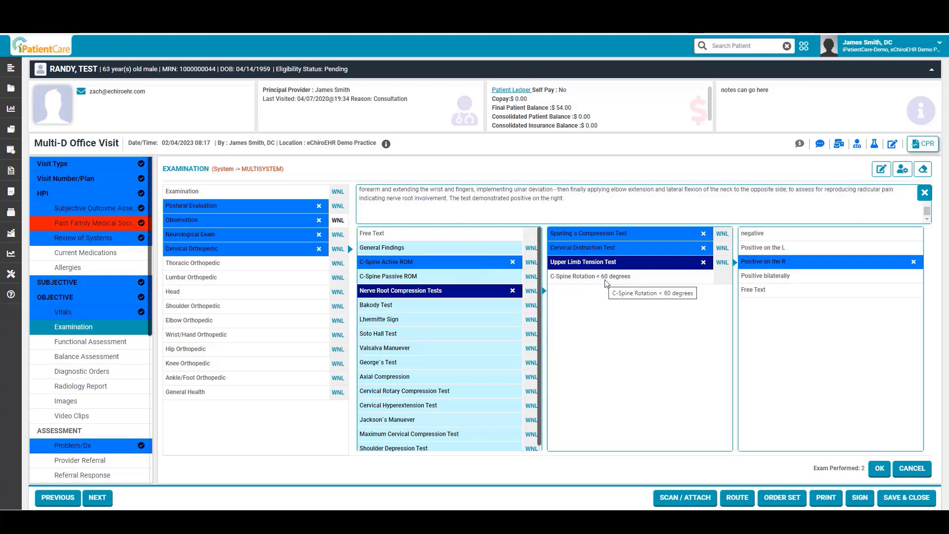
{"action": "left_click", "coordinate": [606, 278]}
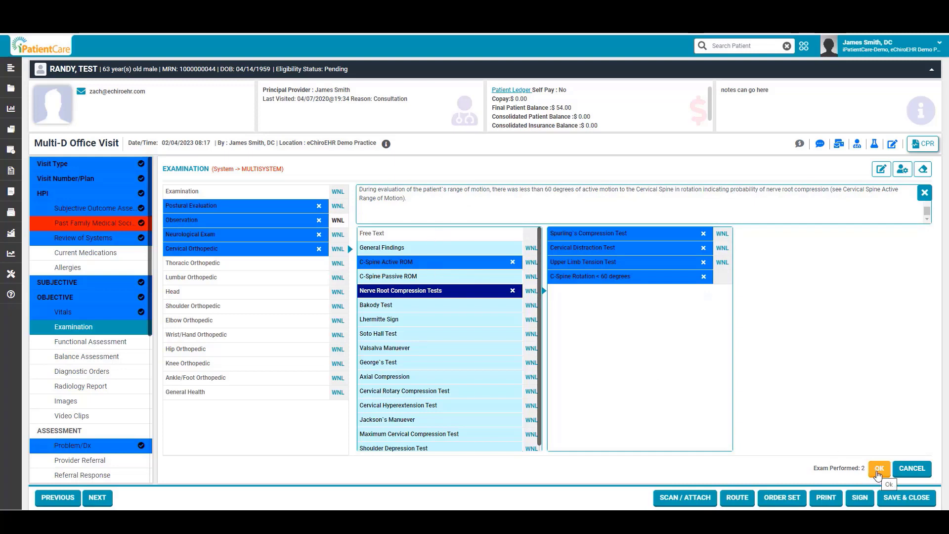
{"action": "left_click", "coordinate": [879, 468]}
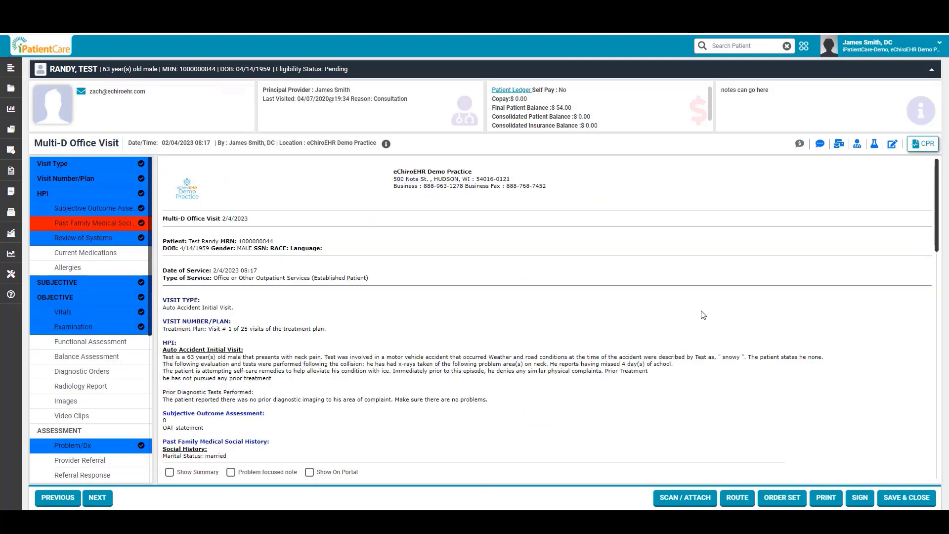
Step: Review the compiled visit note through the examination and assessment, reading the nerve root compression reference, likelihood ratios and test findings closely
{"action": "scroll", "coordinate": [583, 340], "scroll_direction": "down", "scroll_amount": 10}
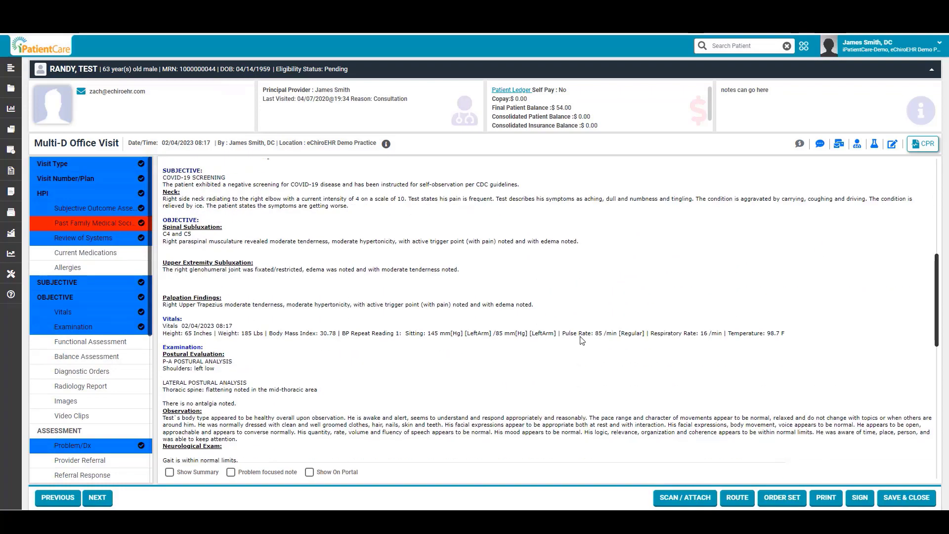
{"action": "scroll", "coordinate": [582, 340], "scroll_direction": "down", "scroll_amount": 4}
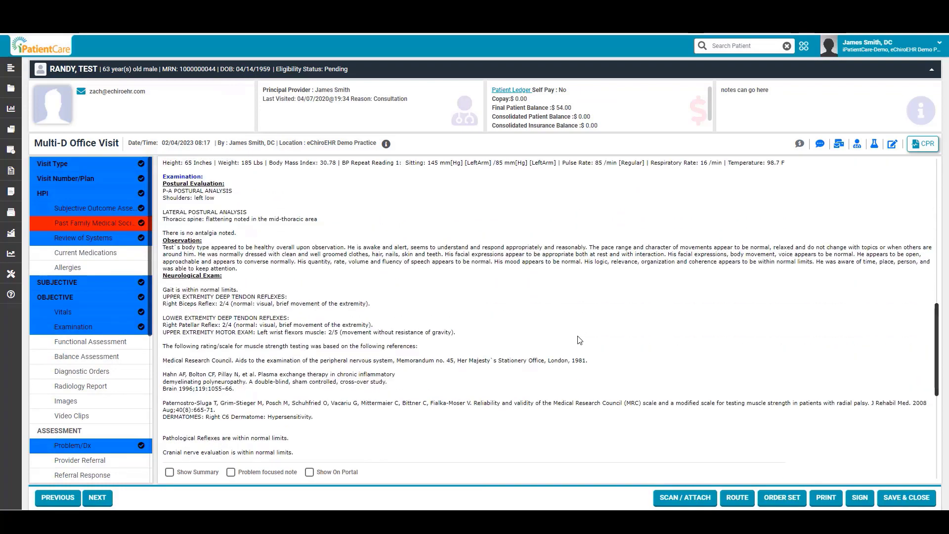
{"action": "scroll", "coordinate": [580, 340], "scroll_direction": "down", "scroll_amount": 5}
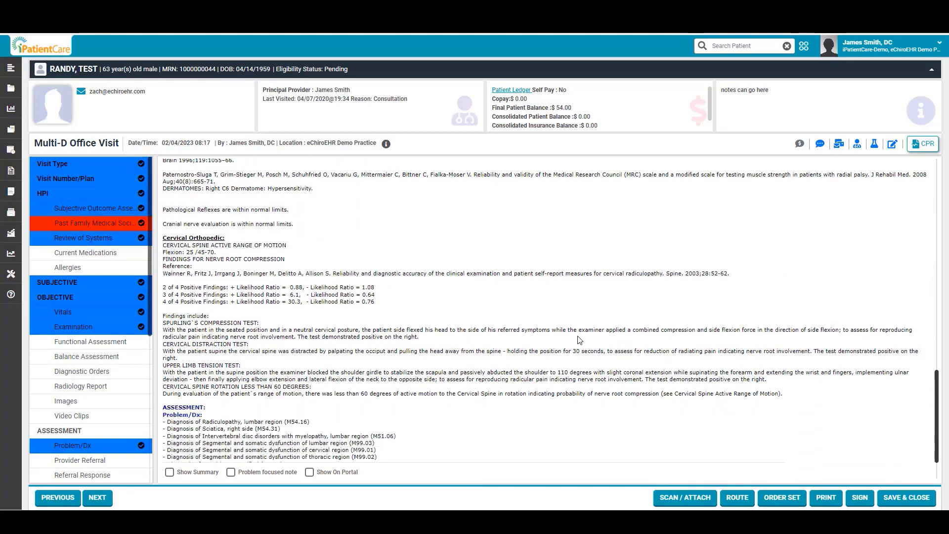
{"action": "scroll", "coordinate": [579, 341], "scroll_direction": "down", "scroll_amount": 2}
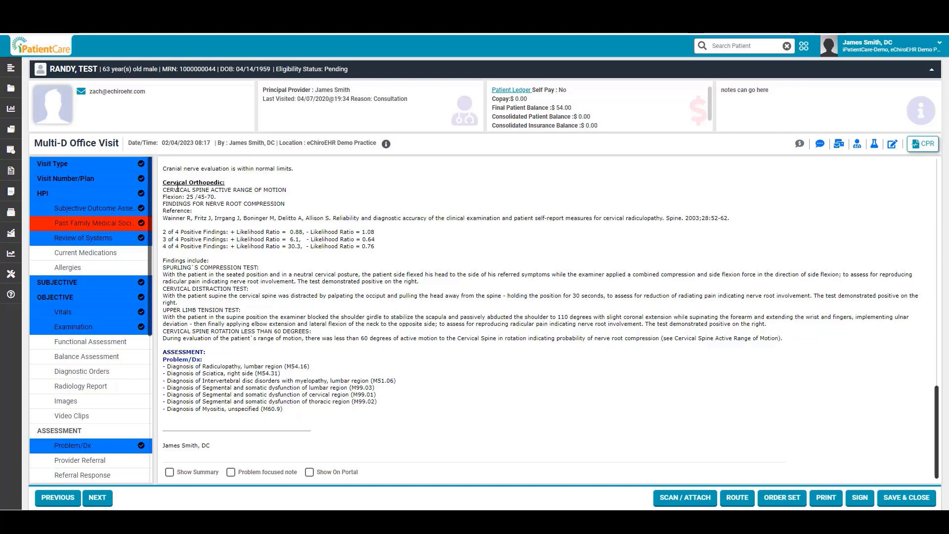
{"action": "key", "text": "ctrl+plus"}
{"action": "key", "text": "ctrl+plus"}
{"action": "key", "text": "ctrl+plus"}
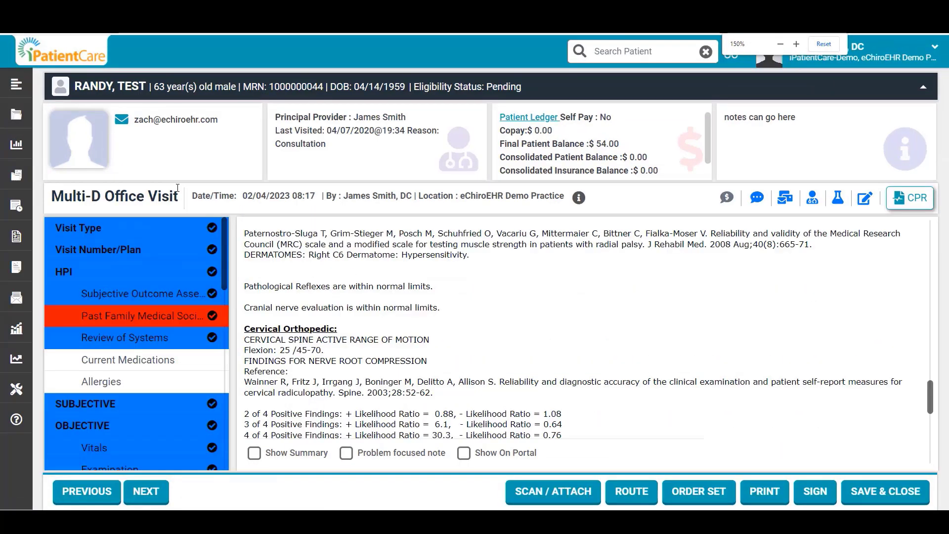
{"action": "scroll", "coordinate": [348, 284], "scroll_direction": "down", "scroll_amount": 5}
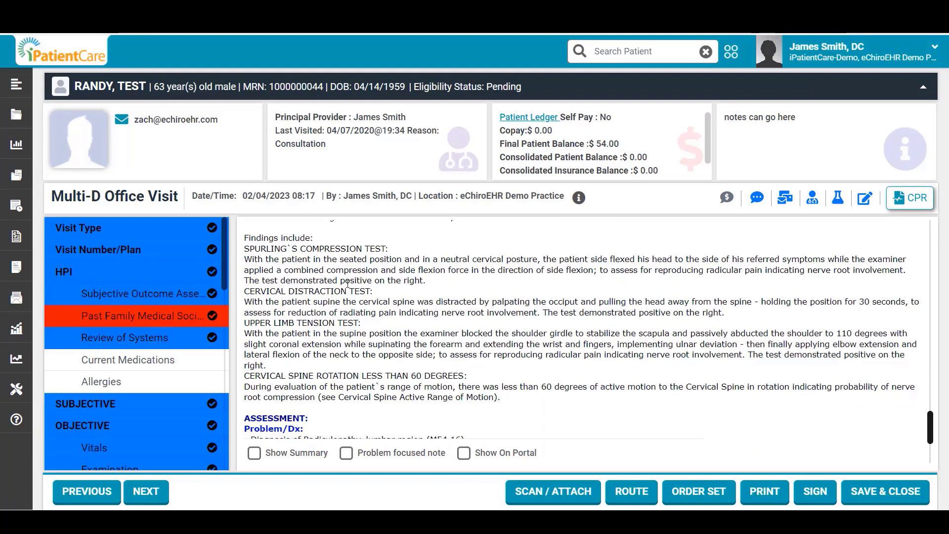
{"action": "scroll", "coordinate": [348, 283], "scroll_direction": "up", "scroll_amount": 4}
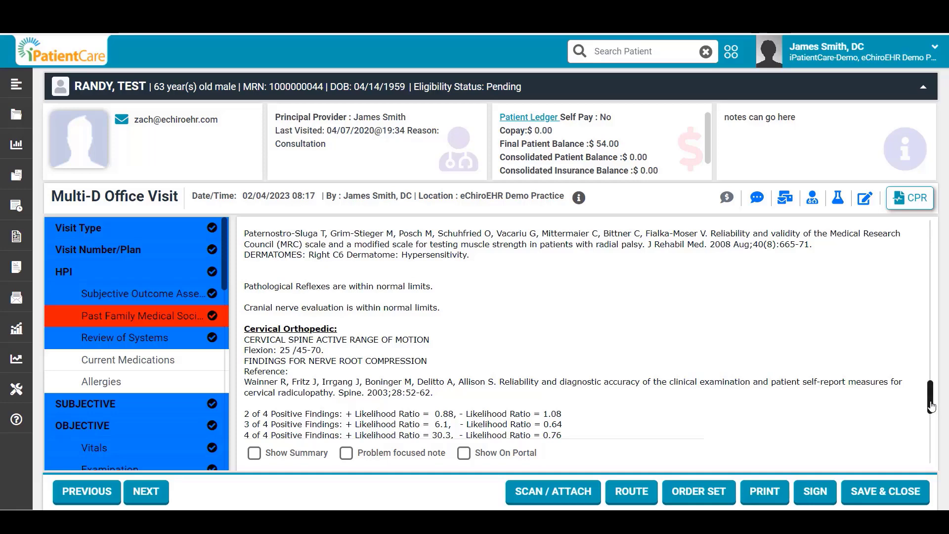
{"action": "left_click_drag", "start_coordinate": [932, 405], "coordinate": [934, 422]}
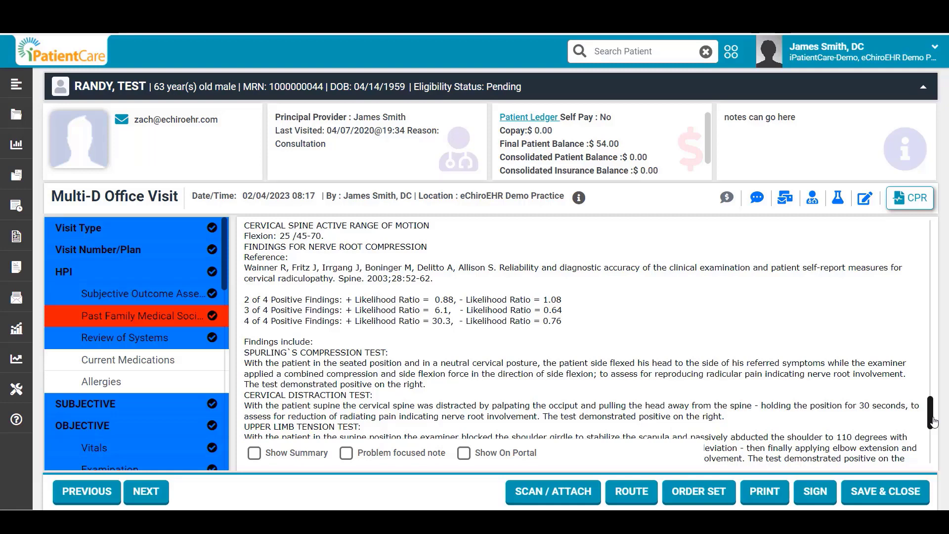
{"action": "left_click_drag", "start_coordinate": [933, 422], "coordinate": [934, 425]}
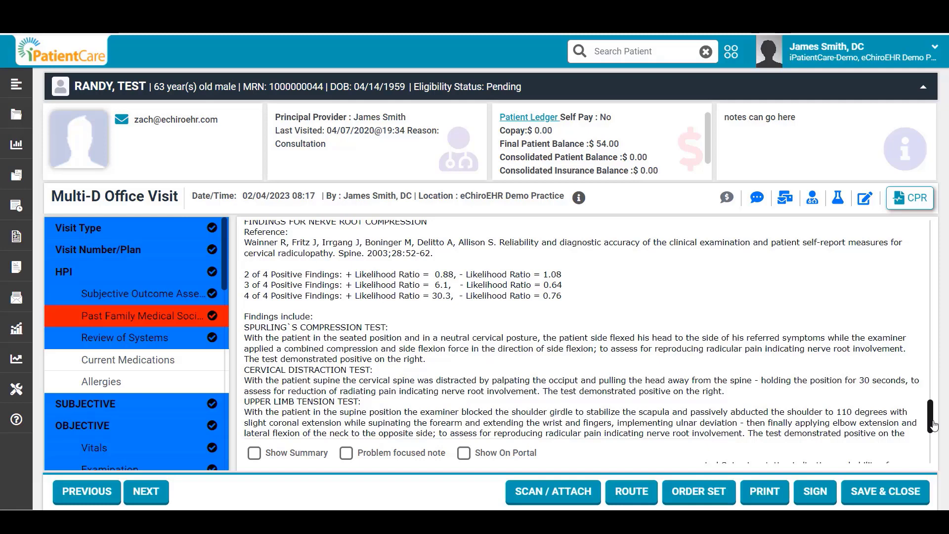
{"action": "left_click_drag", "start_coordinate": [935, 425], "coordinate": [939, 434]}
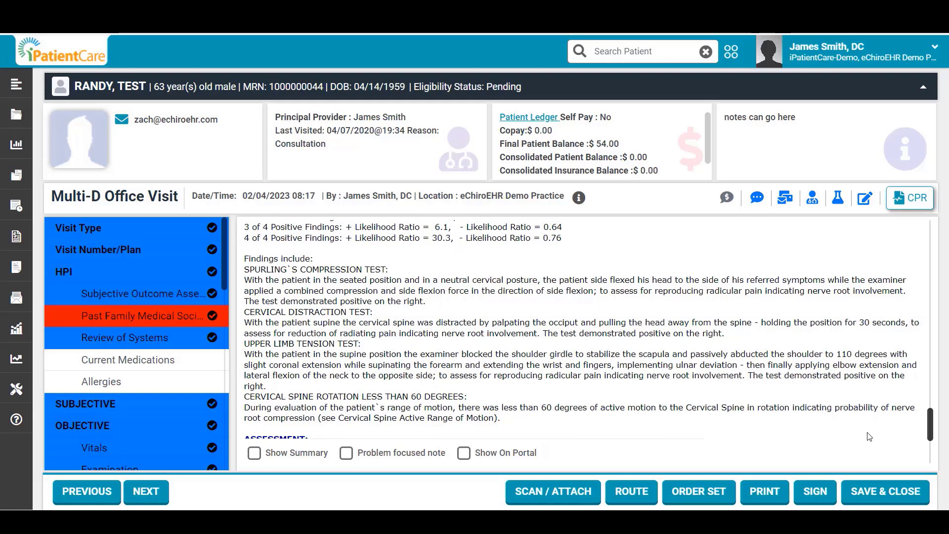
{"action": "left_click_drag", "start_coordinate": [930, 433], "coordinate": [930, 445]}
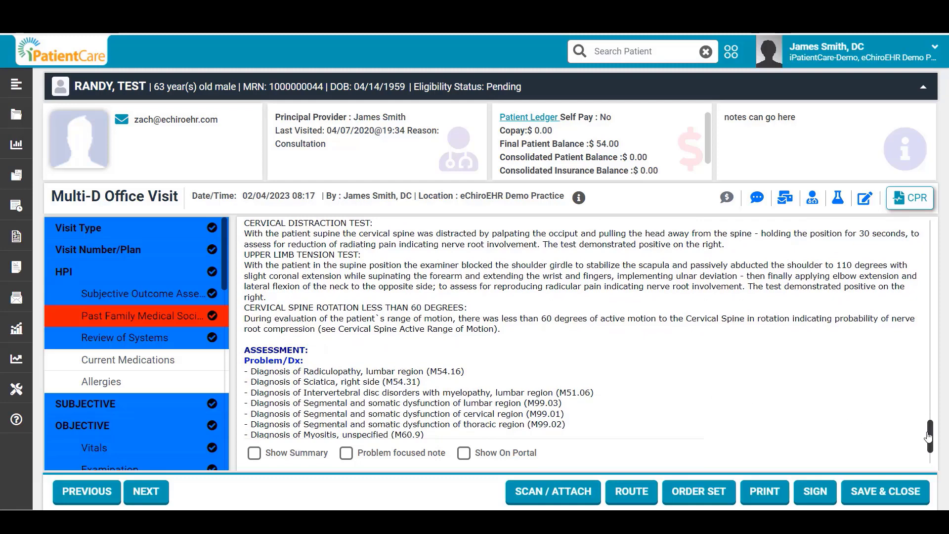
{"action": "left_click_drag", "start_coordinate": [929, 438], "coordinate": [922, 409]}
{"action": "scroll", "coordinate": [921, 409], "scroll_direction": "up", "scroll_amount": 1}
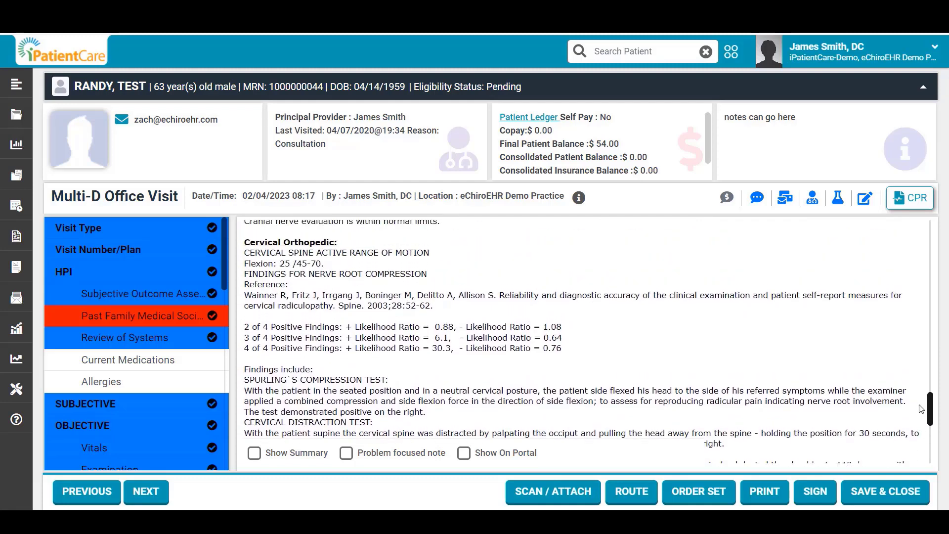
{"action": "scroll", "coordinate": [922, 409], "scroll_direction": "up", "scroll_amount": 2}
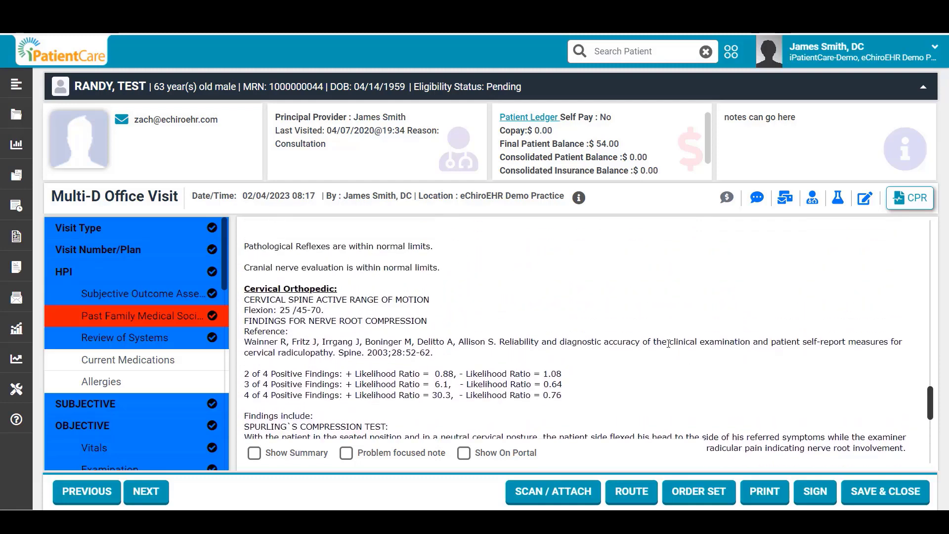
{"action": "key", "text": "ctrl+minus"}
{"action": "key", "text": "ctrl+minus"}
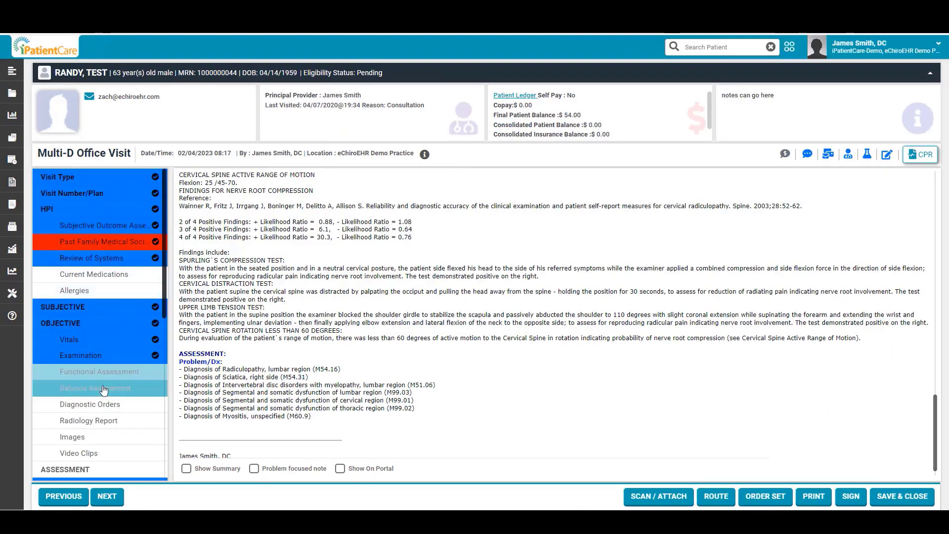
Step: Open the Functional Assessment form and look through its timing, strength and endurance, and cervical flexion/extension ratio sections
{"action": "scroll", "coordinate": [84, 346], "scroll_direction": "down", "scroll_amount": 2}
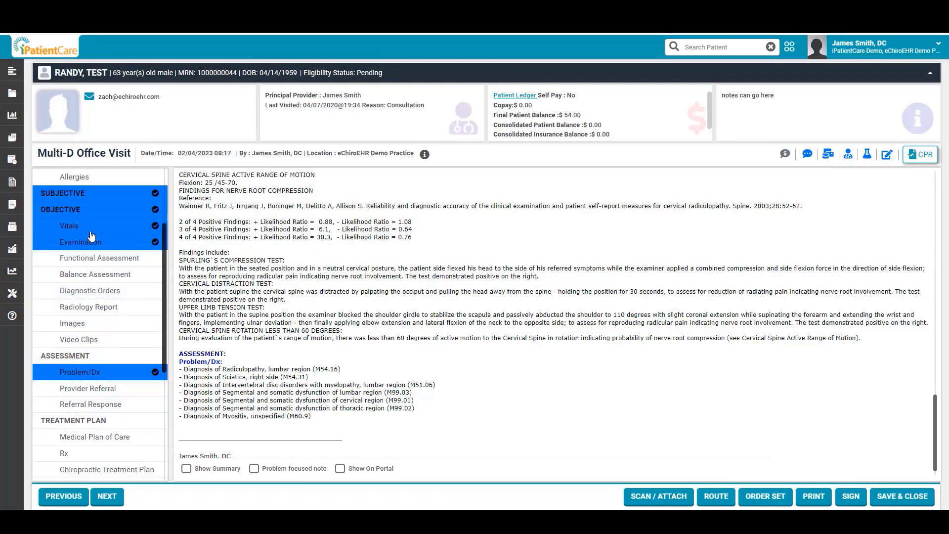
{"action": "left_click", "coordinate": [82, 262]}
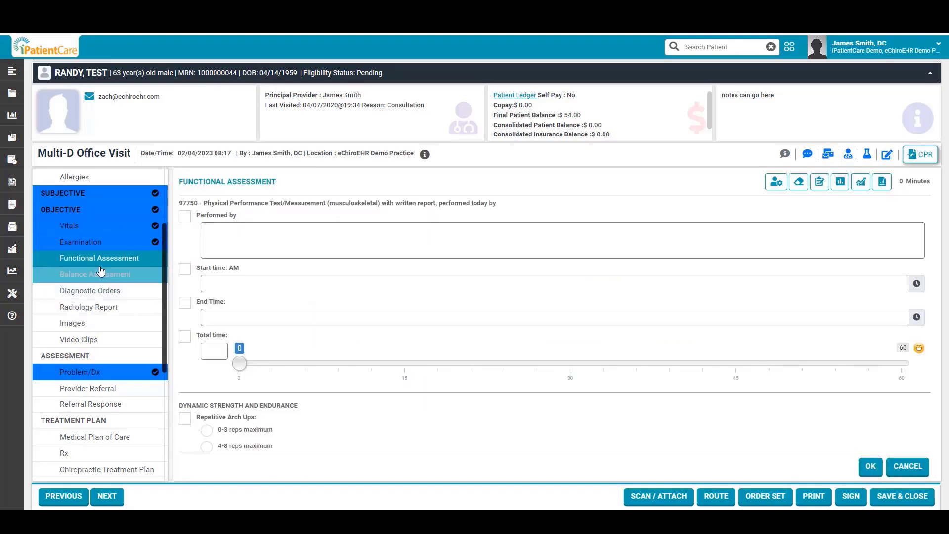
{"action": "left_click", "coordinate": [127, 274]}
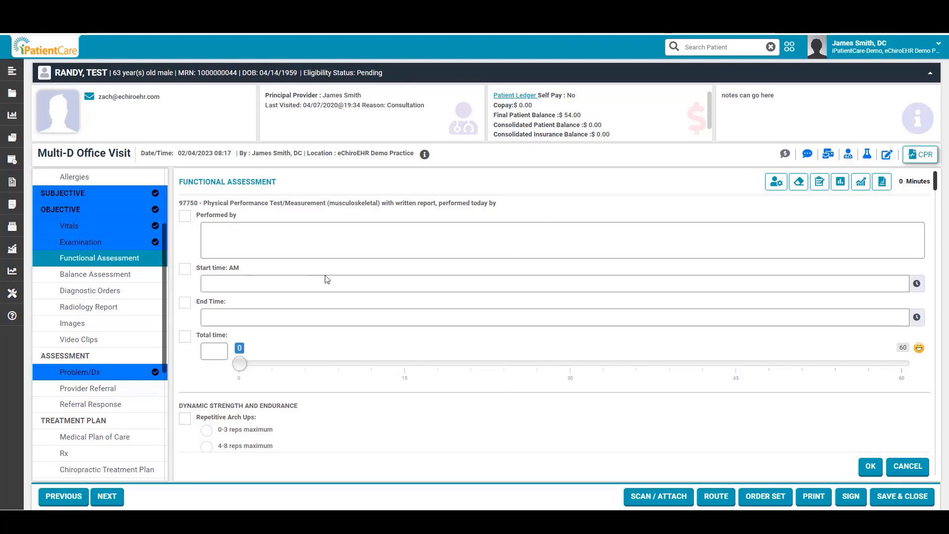
{"action": "scroll", "coordinate": [325, 279], "scroll_direction": "down", "scroll_amount": 5}
{"action": "scroll", "coordinate": [325, 279], "scroll_direction": "down", "scroll_amount": 5}
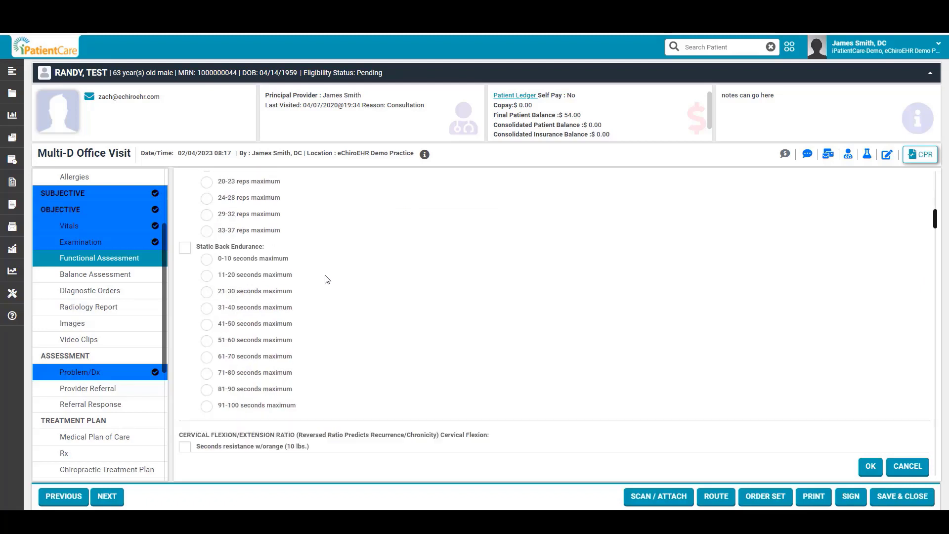
{"action": "scroll", "coordinate": [327, 279], "scroll_direction": "up", "scroll_amount": 10}
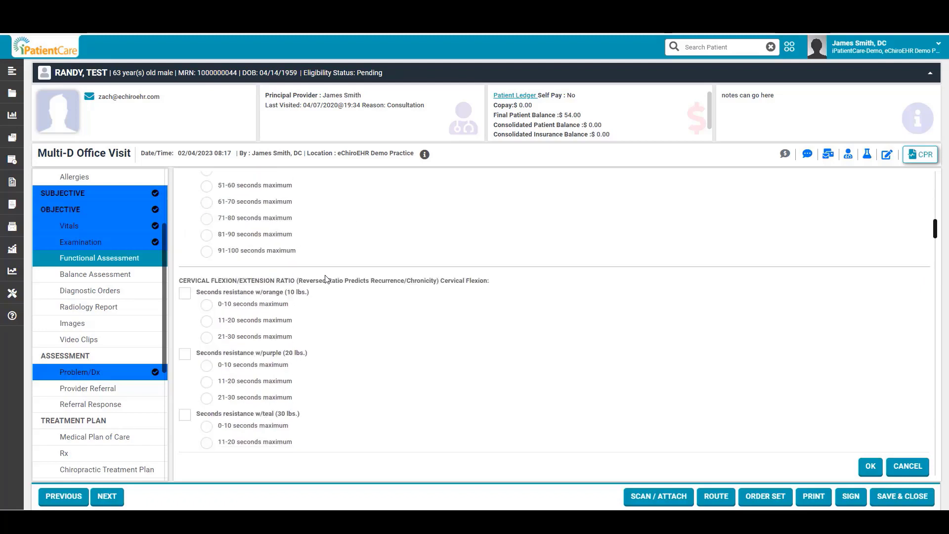
{"action": "scroll", "coordinate": [325, 279], "scroll_direction": "up", "scroll_amount": 10}
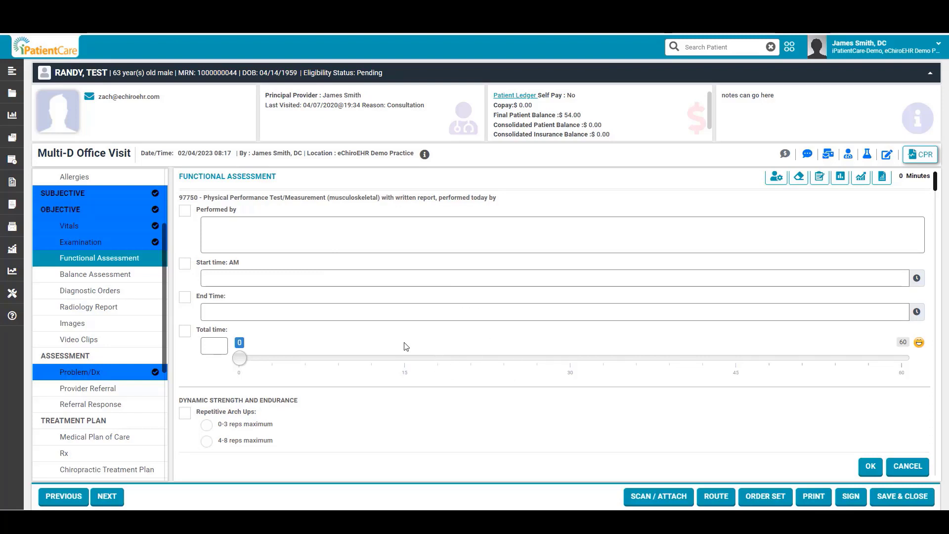
Step: Open the Balance Assessment form and look through its performance details and percentage-rated questions on daily activities
{"action": "left_click", "coordinate": [98, 277]}
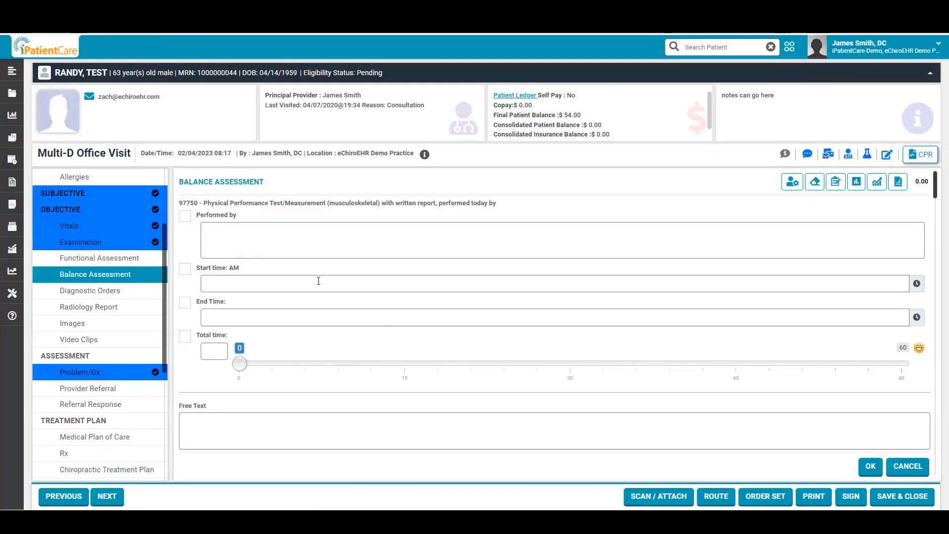
{"action": "scroll", "coordinate": [319, 287], "scroll_direction": "down", "scroll_amount": 3}
{"action": "scroll", "coordinate": [319, 290], "scroll_direction": "down", "scroll_amount": 4}
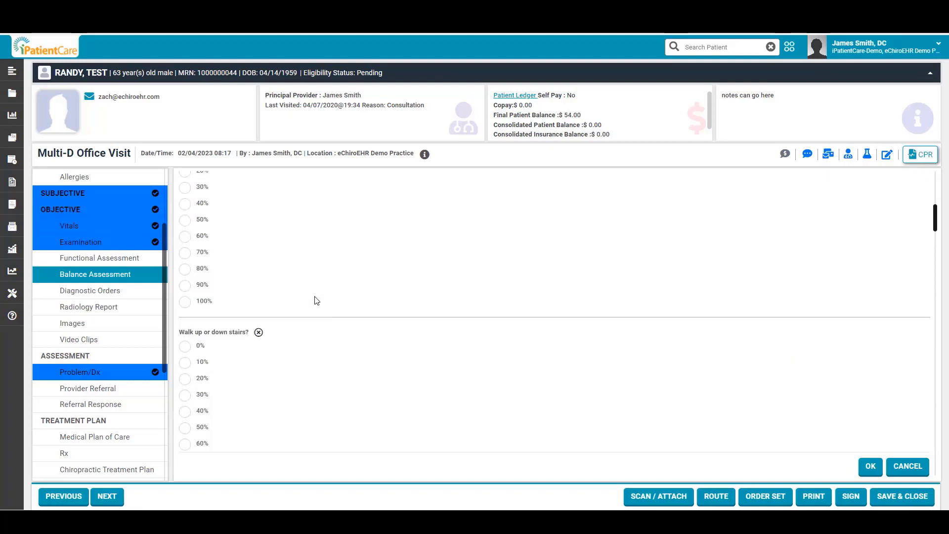
{"action": "scroll", "coordinate": [316, 301], "scroll_direction": "down", "scroll_amount": 6}
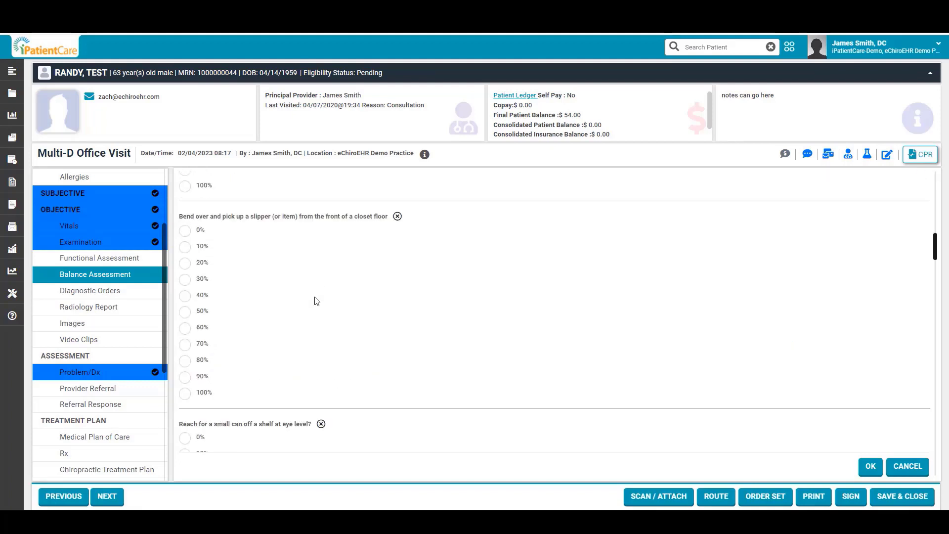
{"action": "scroll", "coordinate": [316, 300], "scroll_direction": "down", "scroll_amount": 3}
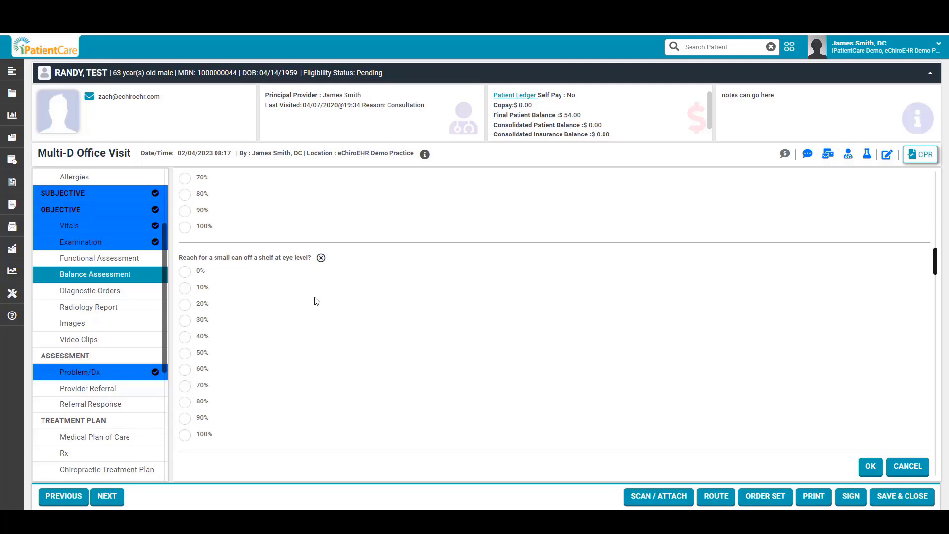
{"action": "scroll", "coordinate": [316, 300], "scroll_direction": "down", "scroll_amount": 3}
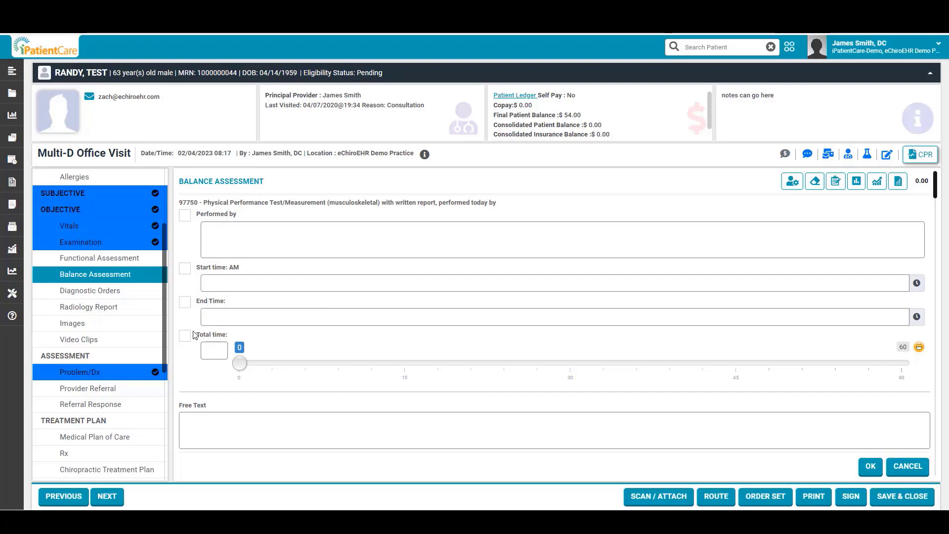
Step: Order the 72040 XRAY - Cervical 2-3 views from the X-ray tests in the visit's Diagnostic Orders
{"action": "left_click", "coordinate": [111, 299]}
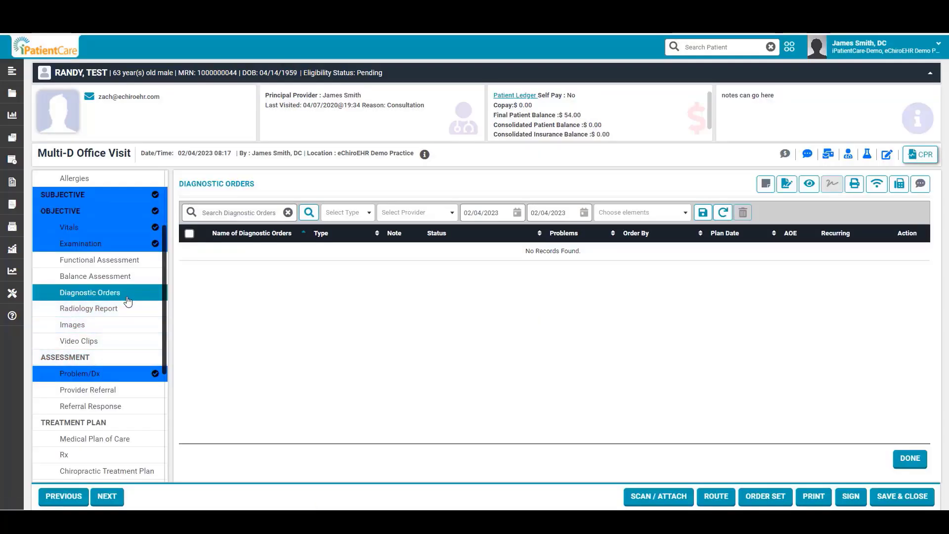
{"action": "left_click", "coordinate": [309, 214]}
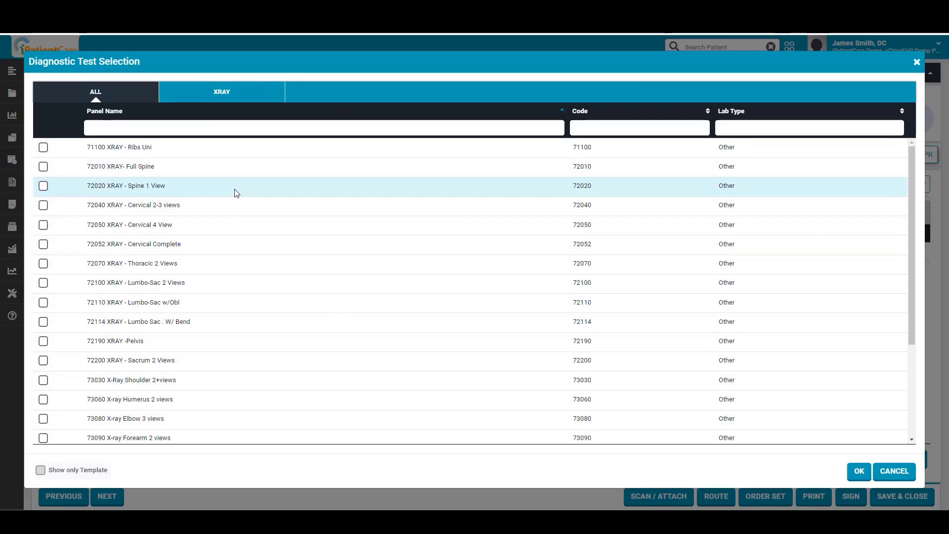
{"action": "scroll", "coordinate": [236, 193], "scroll_direction": "down", "scroll_amount": 3}
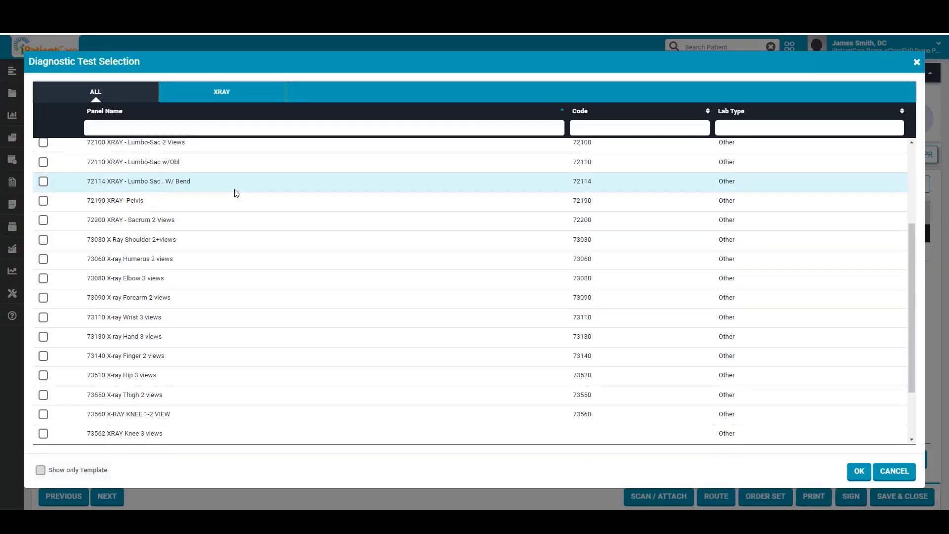
{"action": "scroll", "coordinate": [237, 192], "scroll_direction": "up", "scroll_amount": 3}
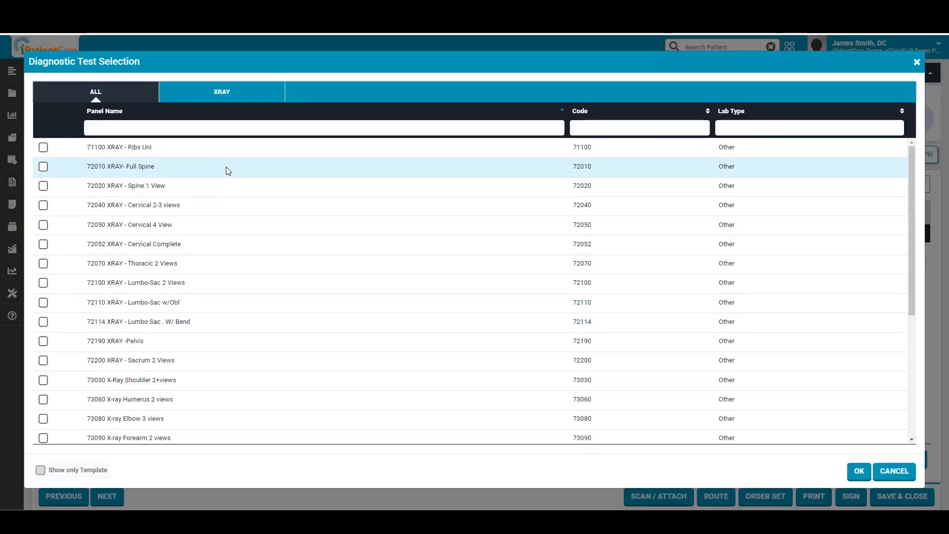
{"action": "left_click", "coordinate": [222, 95]}
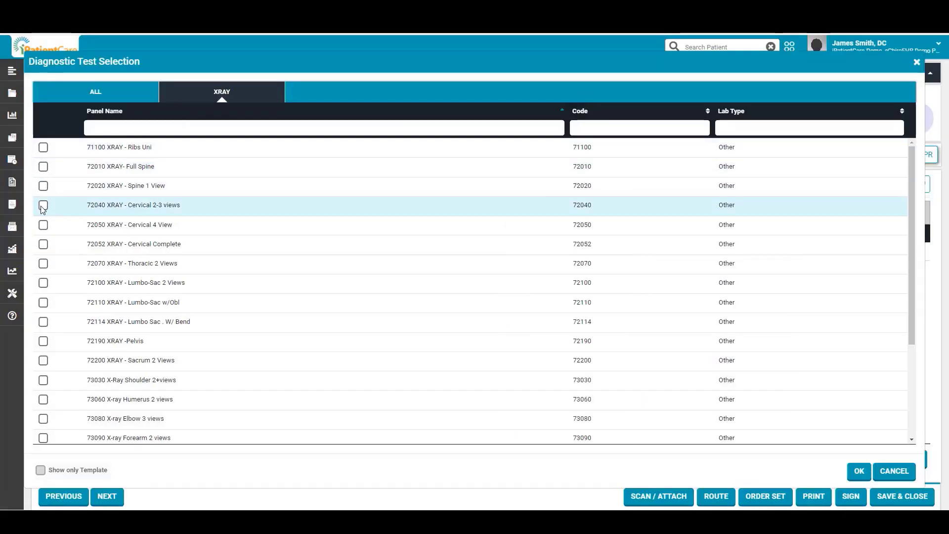
{"action": "left_click", "coordinate": [43, 205]}
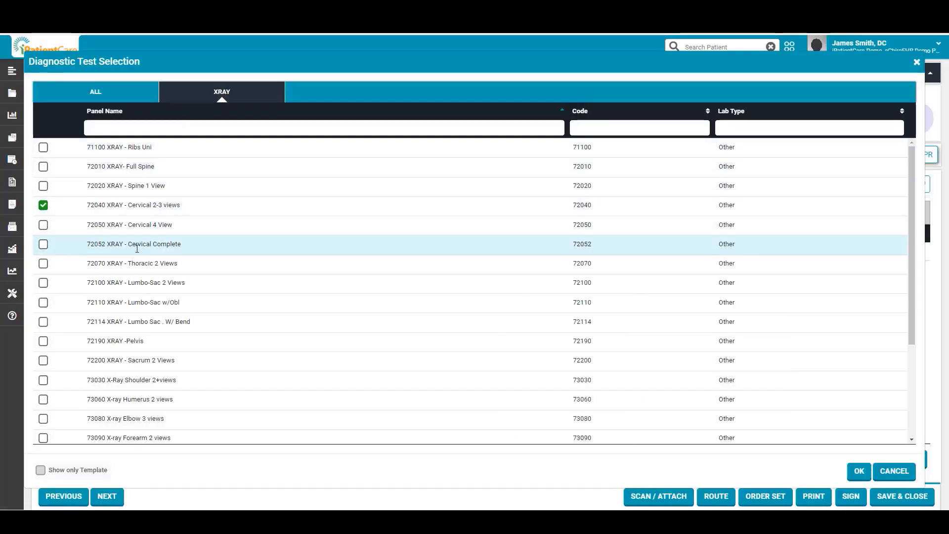
{"action": "left_click", "coordinate": [858, 473]}
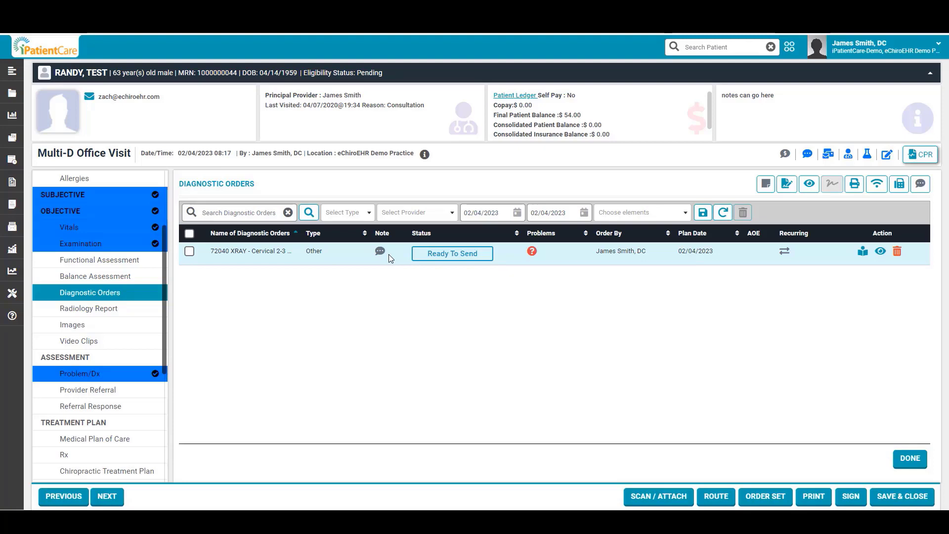
Step: Preview the cervical X-ray order document, look over its export formats and order details, and close it
{"action": "left_click", "coordinate": [881, 254]}
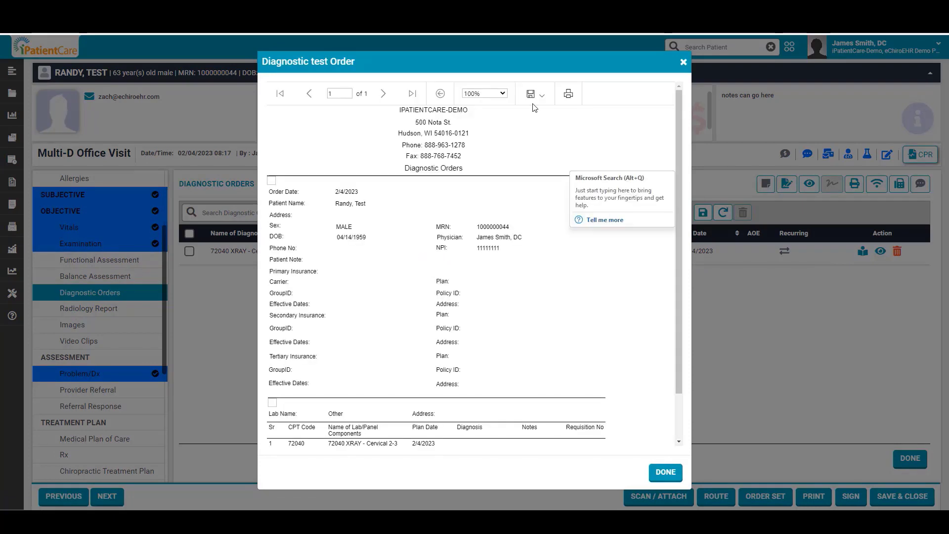
{"action": "left_click", "coordinate": [539, 104]}
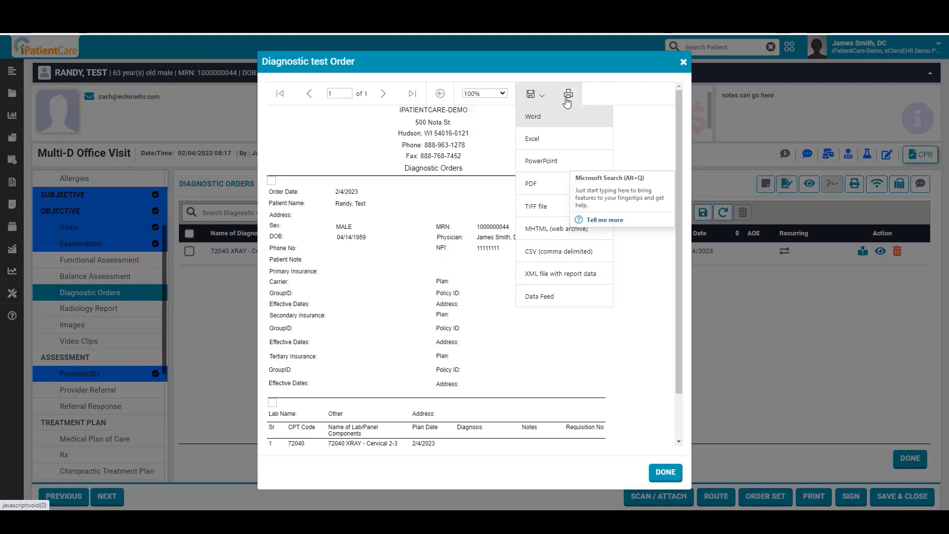
{"action": "scroll", "coordinate": [493, 179], "scroll_direction": "down", "scroll_amount": 2}
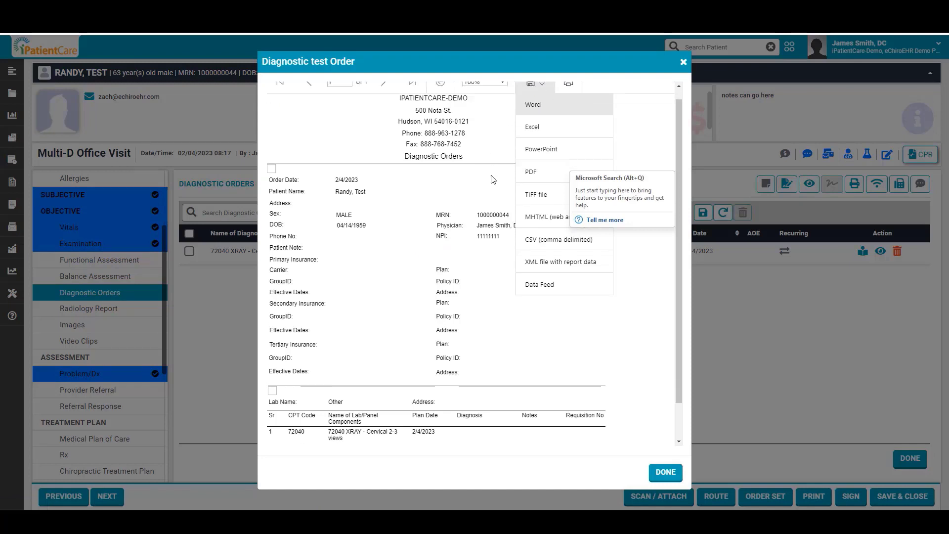
{"action": "scroll", "coordinate": [493, 179], "scroll_direction": "up", "scroll_amount": 2}
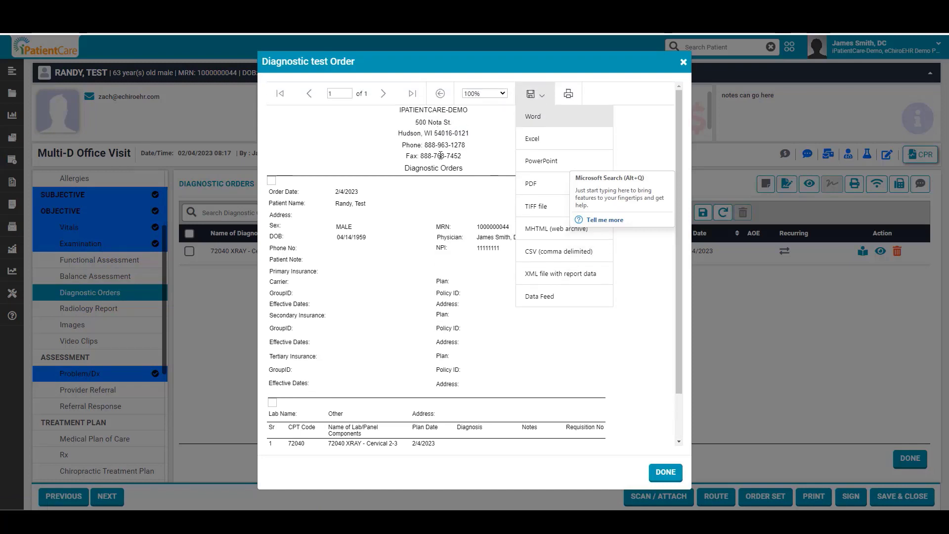
{"action": "left_click", "coordinate": [441, 156]}
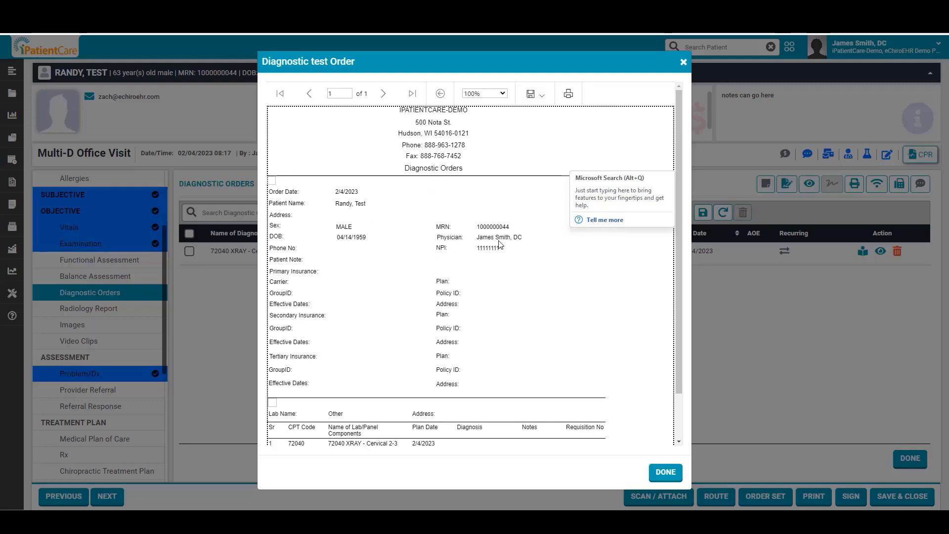
{"action": "scroll", "coordinate": [501, 244], "scroll_direction": "down", "scroll_amount": 2}
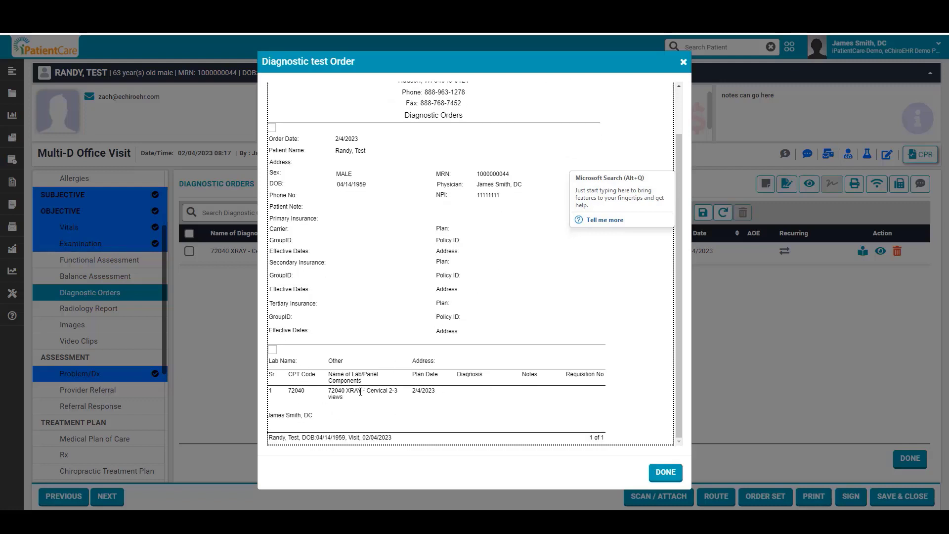
{"action": "left_click", "coordinate": [82, 314]}
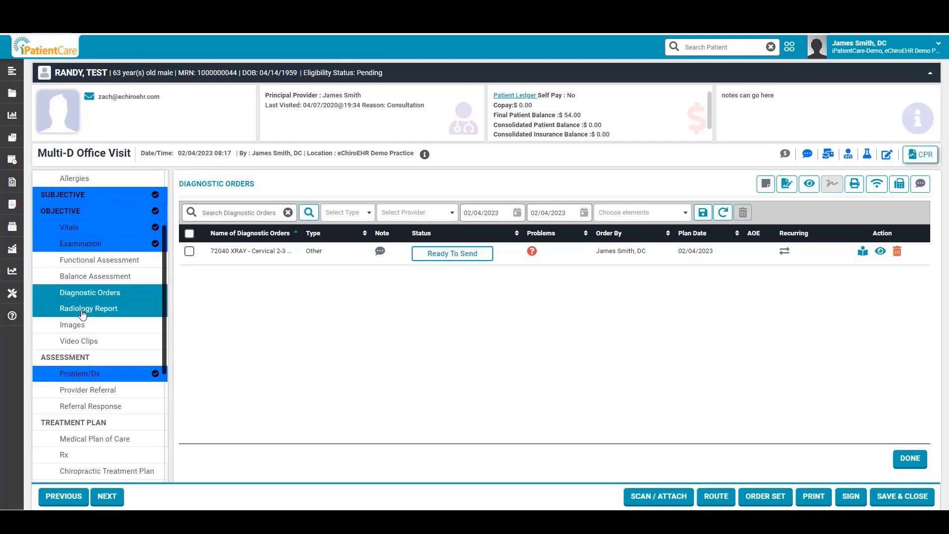
Step: In the Radiology Report's Reason for Study, add the general indications Pain >6 Wk Duration based on pain and Significant Trauma based on history
{"action": "left_click", "coordinate": [83, 309]}
{"action": "scroll", "coordinate": [297, 335], "scroll_direction": "down", "scroll_amount": 3}
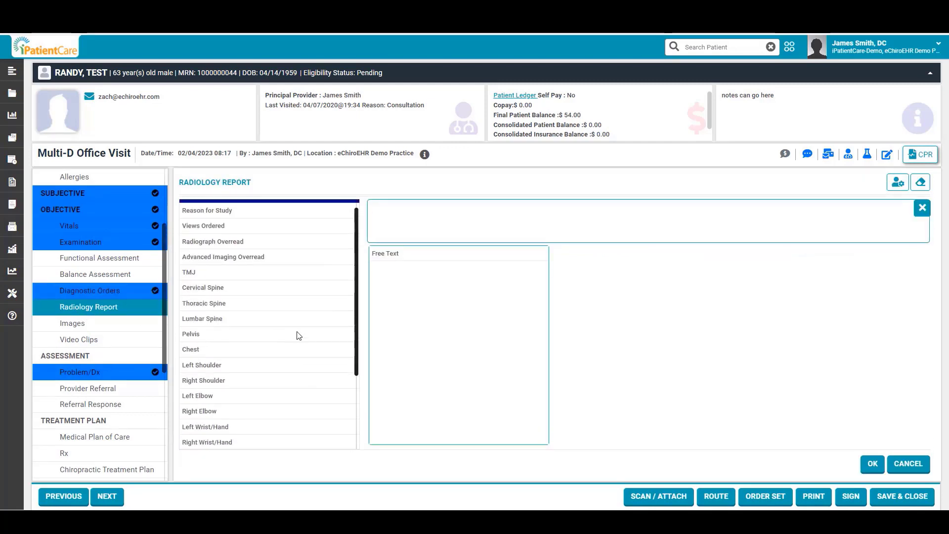
{"action": "left_click", "coordinate": [237, 214]}
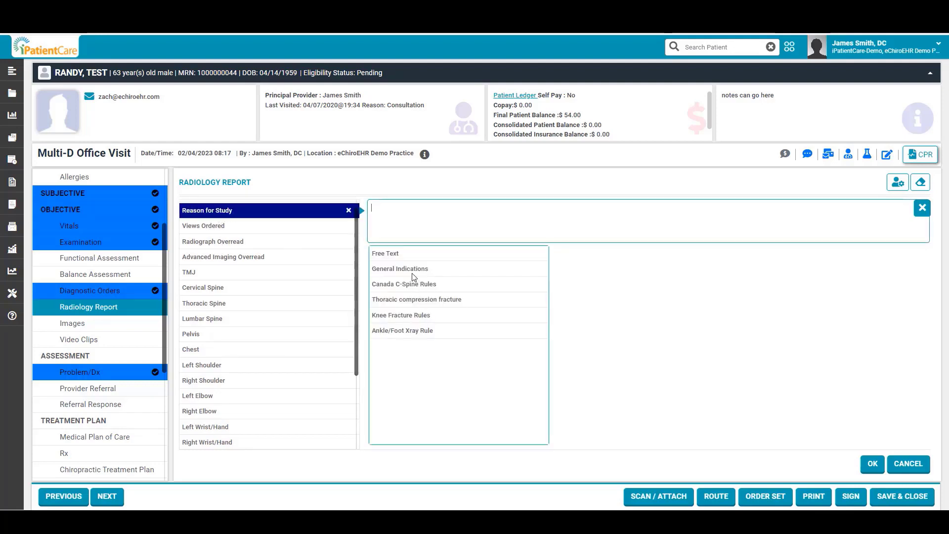
{"action": "left_click", "coordinate": [439, 270]}
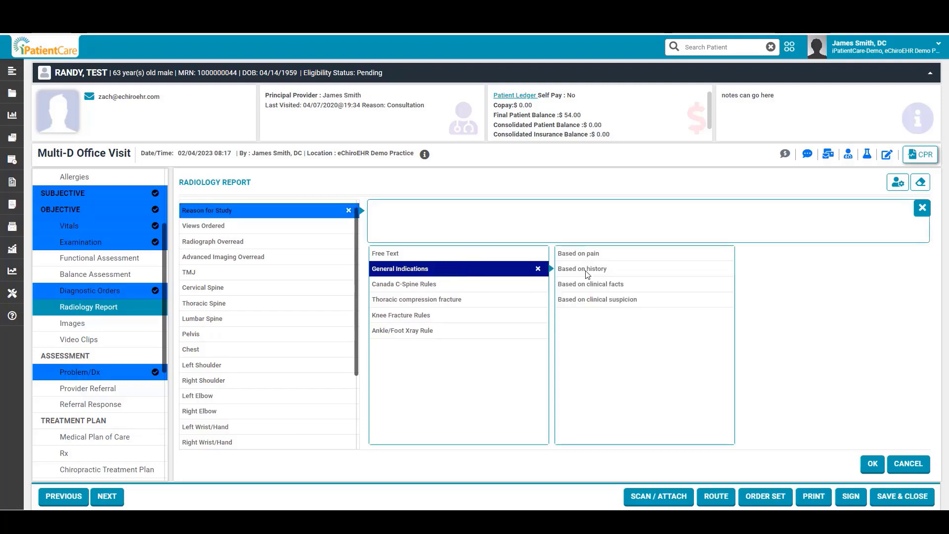
{"action": "left_click", "coordinate": [595, 255]}
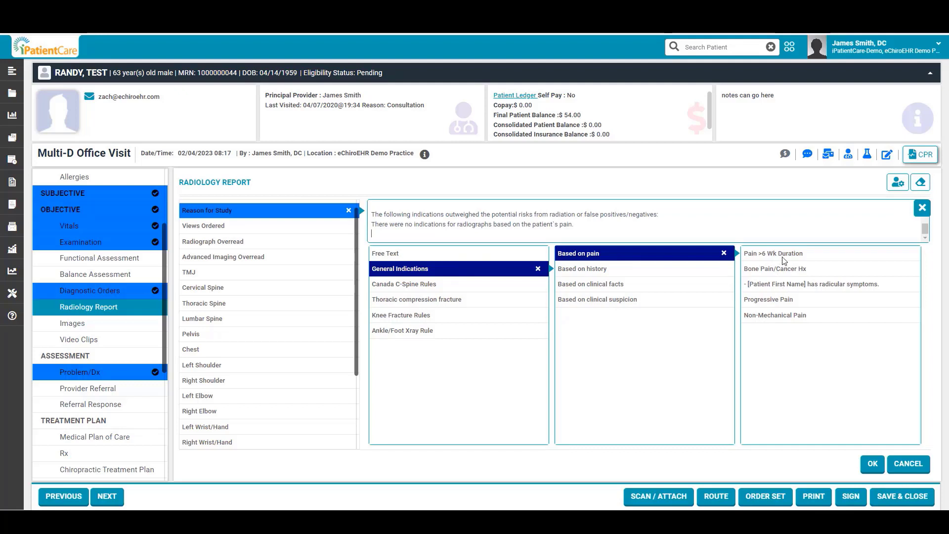
{"action": "left_click", "coordinate": [782, 255]}
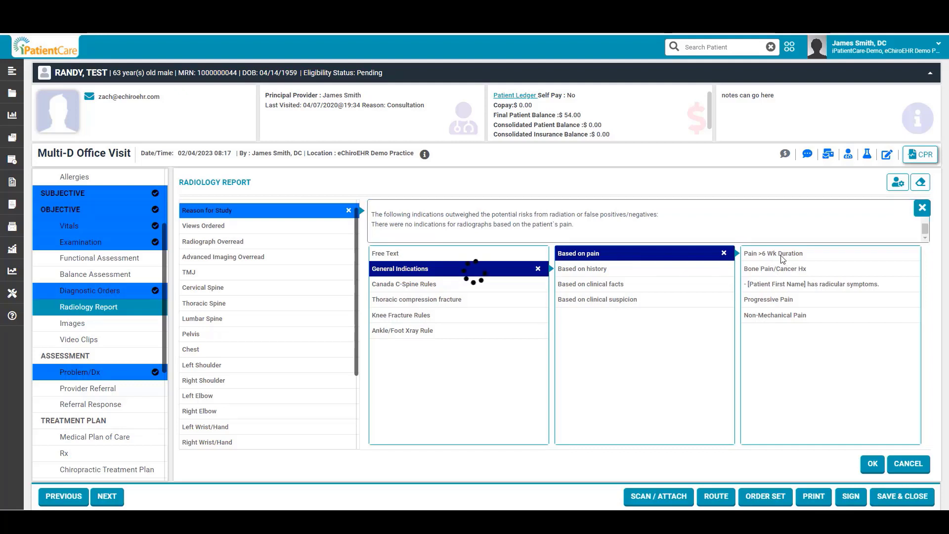
{"action": "left_click", "coordinate": [595, 275]}
{"action": "left_click", "coordinate": [790, 285]}
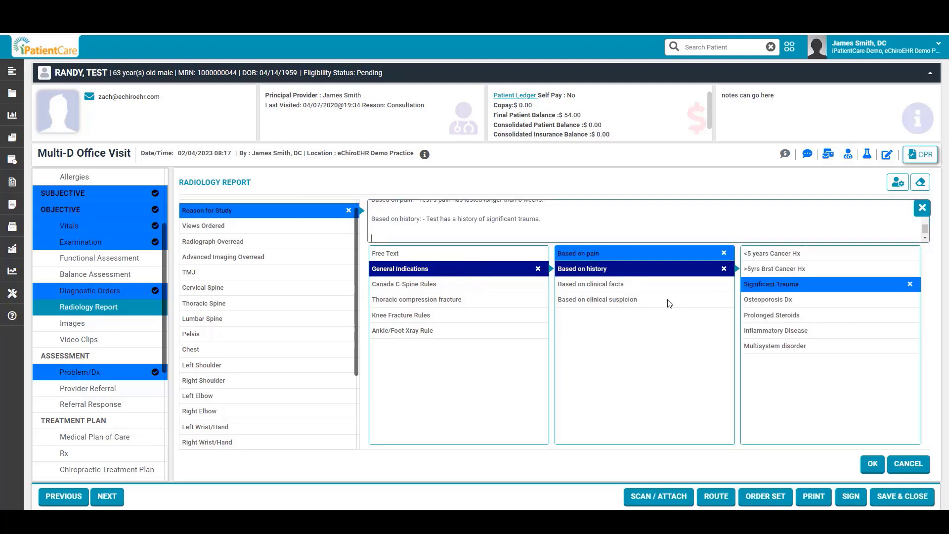
Step: Add Age > 50 years based on clinical facts and Suspect Instability based on clinical suspicion to the general indications
{"action": "left_click", "coordinate": [623, 288]}
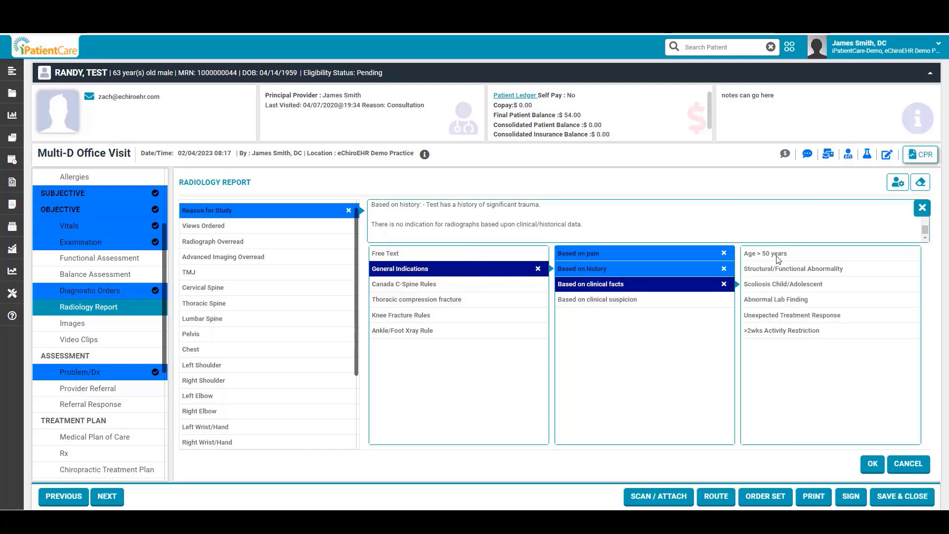
{"action": "left_click", "coordinate": [776, 255]}
{"action": "left_click", "coordinate": [624, 300]}
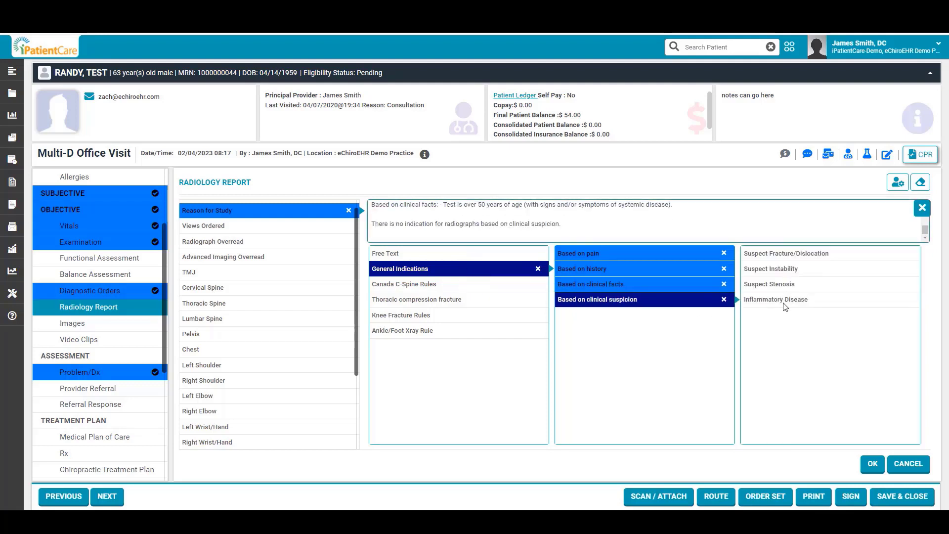
{"action": "left_click", "coordinate": [788, 269]}
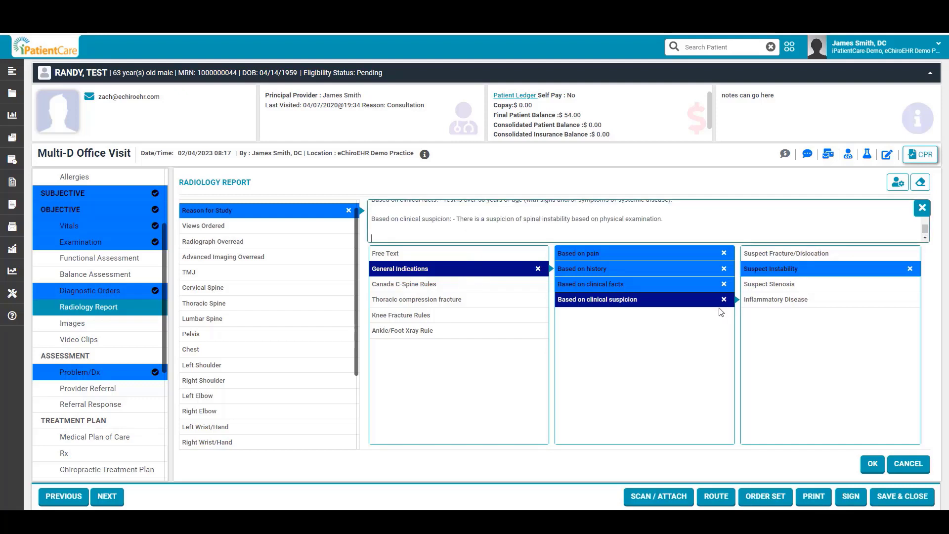
Step: Add Canada C-Spine Rules, Thoracic compression fracture, Knee Fracture Rules and Ankle/Foot Xray Rule to the radiology report's Reason for Study
{"action": "left_click", "coordinate": [414, 286]}
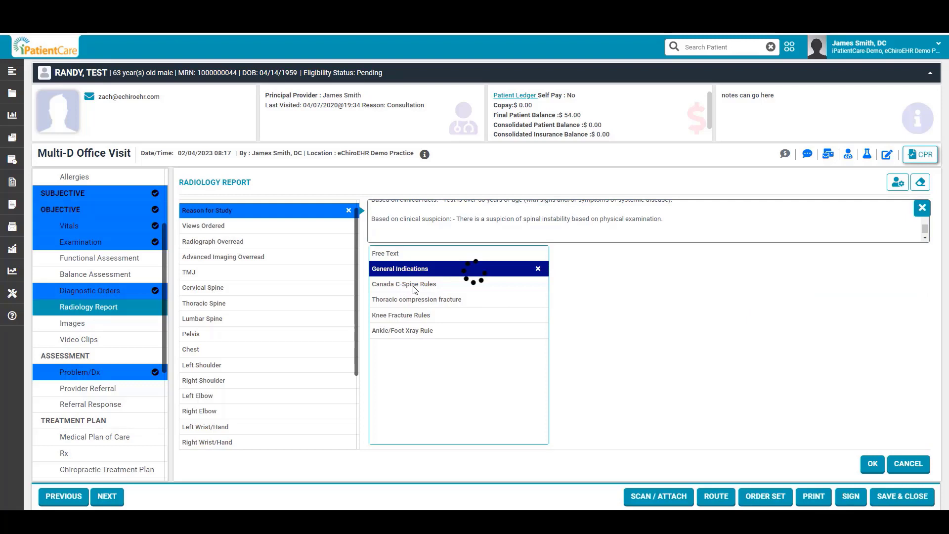
{"action": "left_click", "coordinate": [440, 302]}
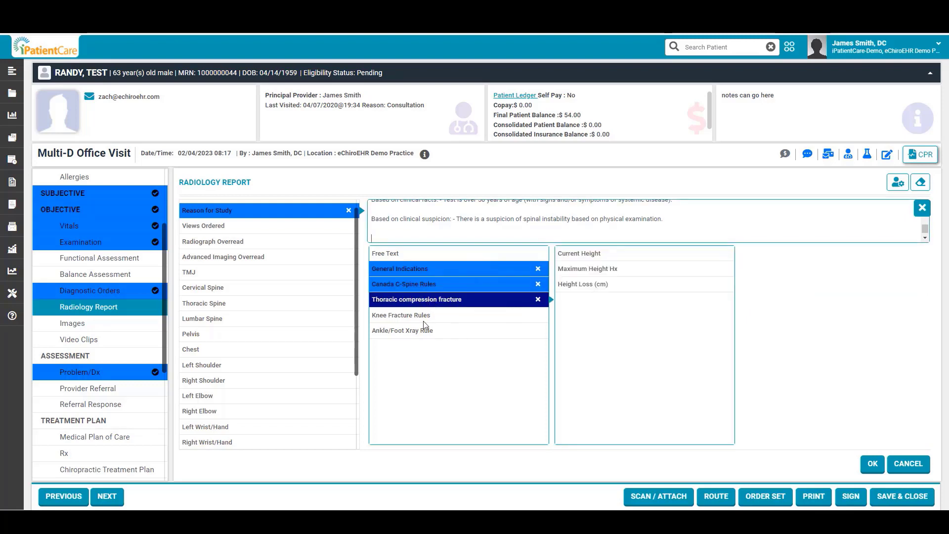
{"action": "left_click", "coordinate": [424, 319]}
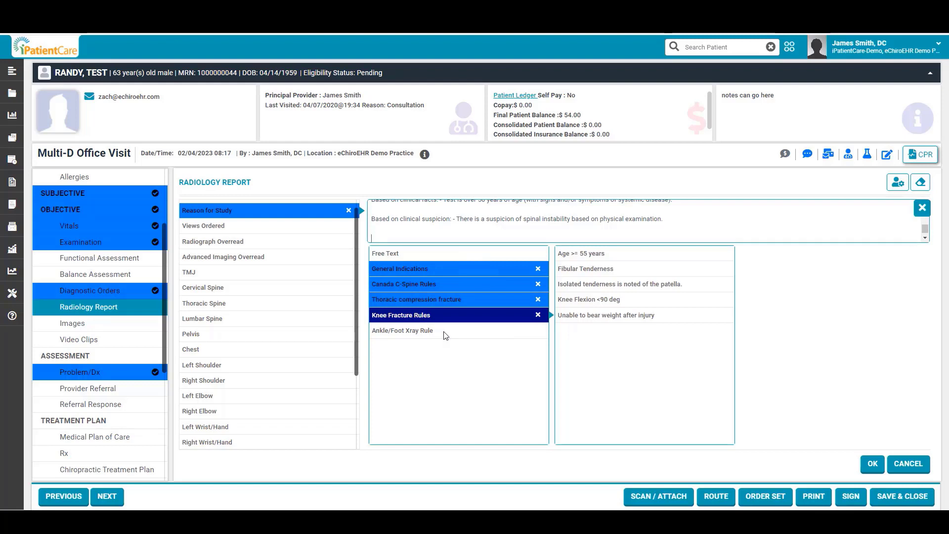
{"action": "left_click", "coordinate": [445, 332]}
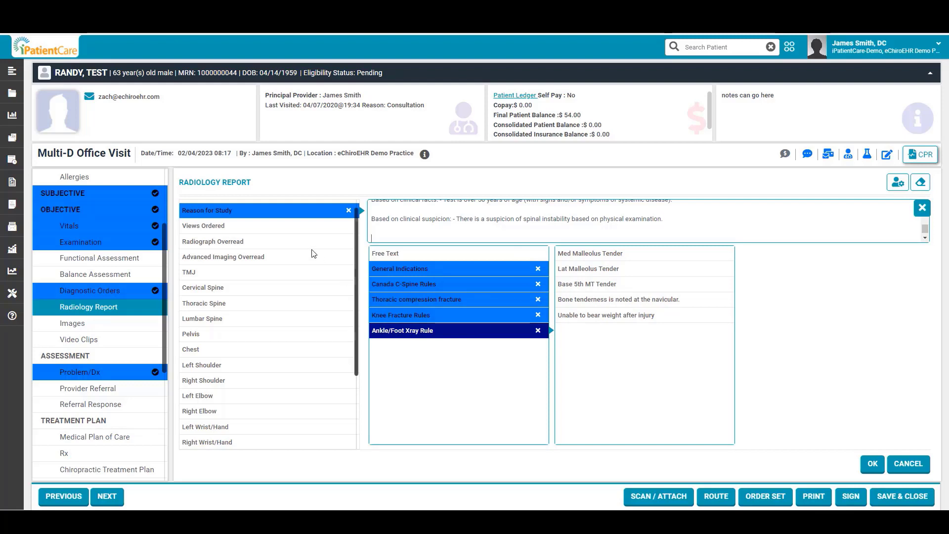
Step: Record APLC, LCN, APOM as the spine views ordered in the radiology report
{"action": "left_click", "coordinate": [234, 228]}
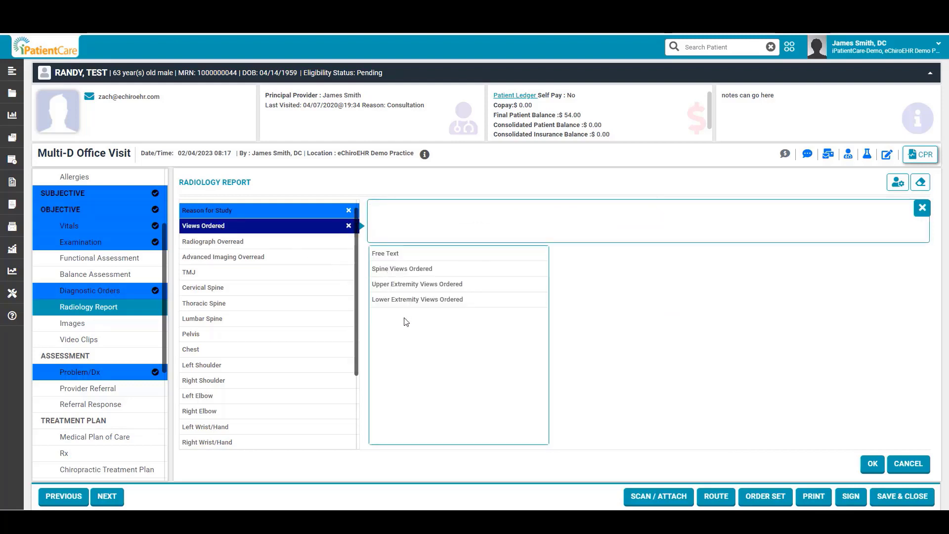
{"action": "left_click", "coordinate": [417, 270]}
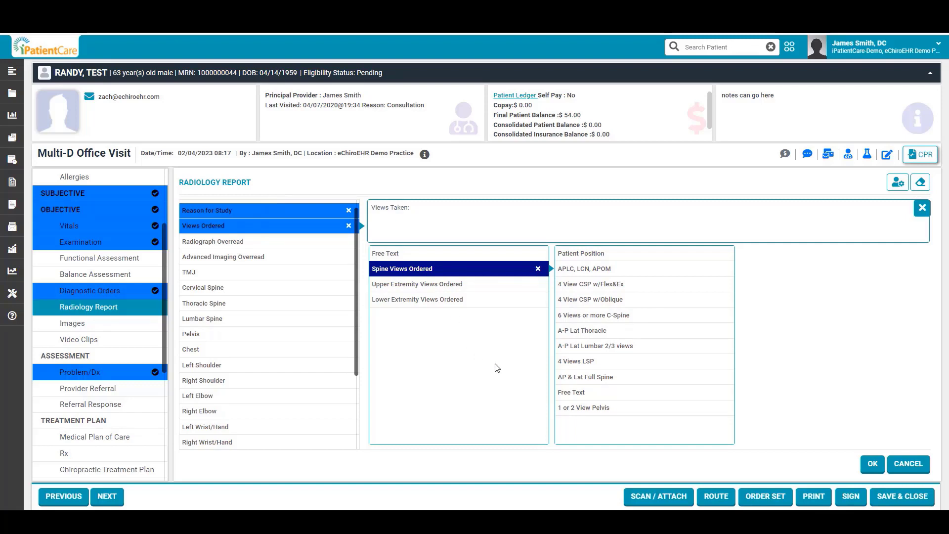
{"action": "left_click", "coordinate": [625, 271]}
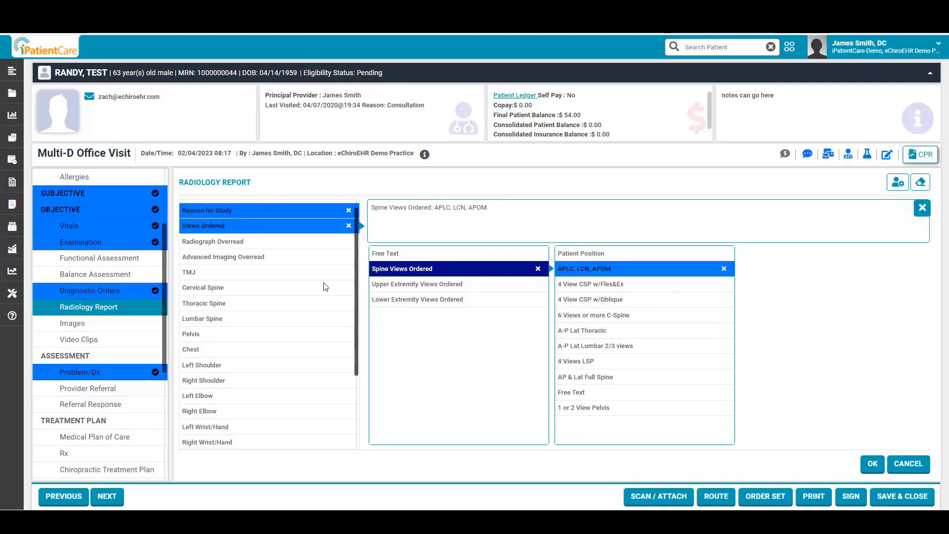
Step: Check the two overread categories and record the default normal cervical spine findings for alignment, bone, cartilage and soft tissue
{"action": "left_click", "coordinate": [234, 244]}
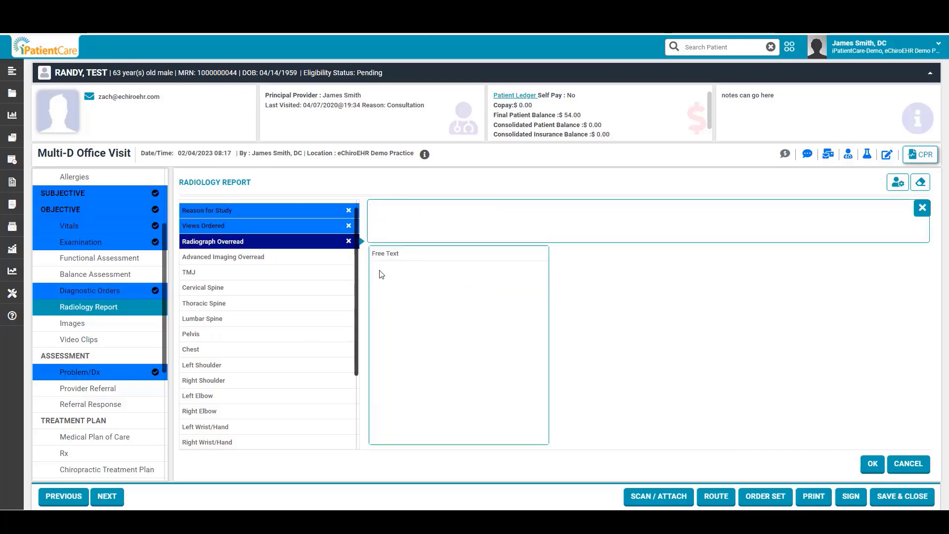
{"action": "left_click", "coordinate": [287, 261]}
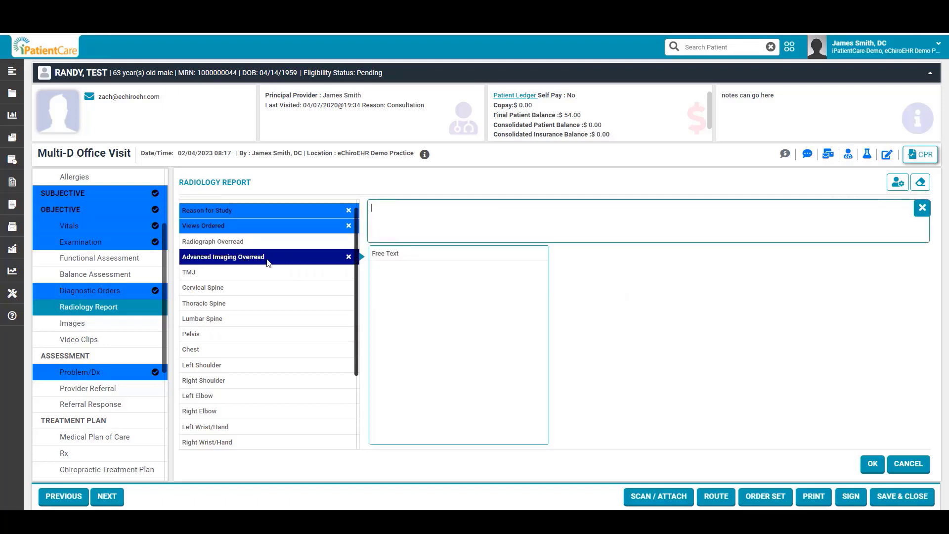
{"action": "left_click", "coordinate": [239, 291]}
{"action": "scroll", "coordinate": [220, 375], "scroll_direction": "down", "scroll_amount": 1}
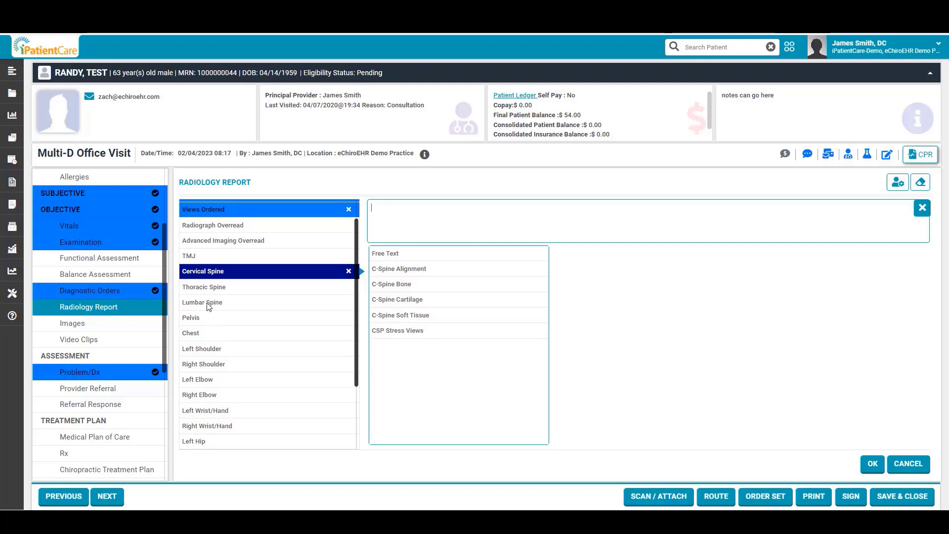
{"action": "left_click", "coordinate": [428, 271]}
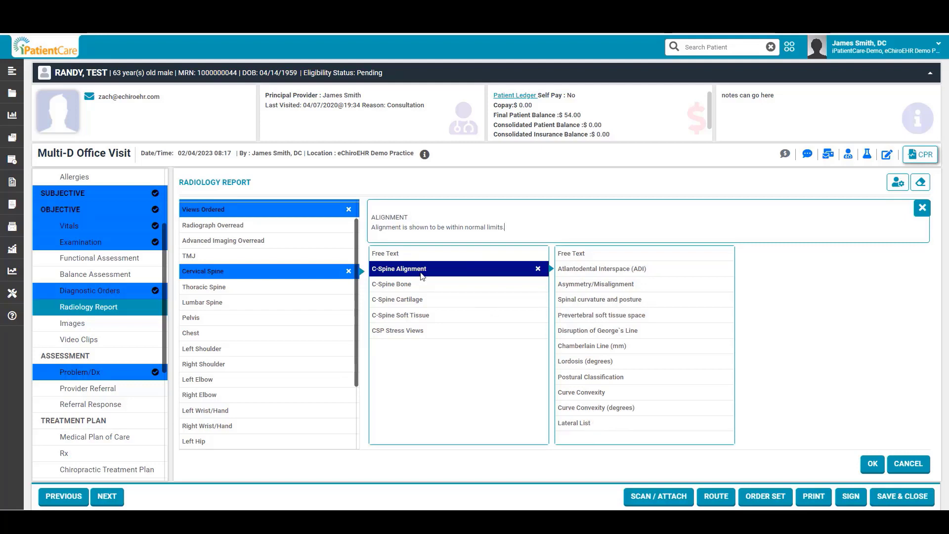
{"action": "left_click", "coordinate": [435, 285]}
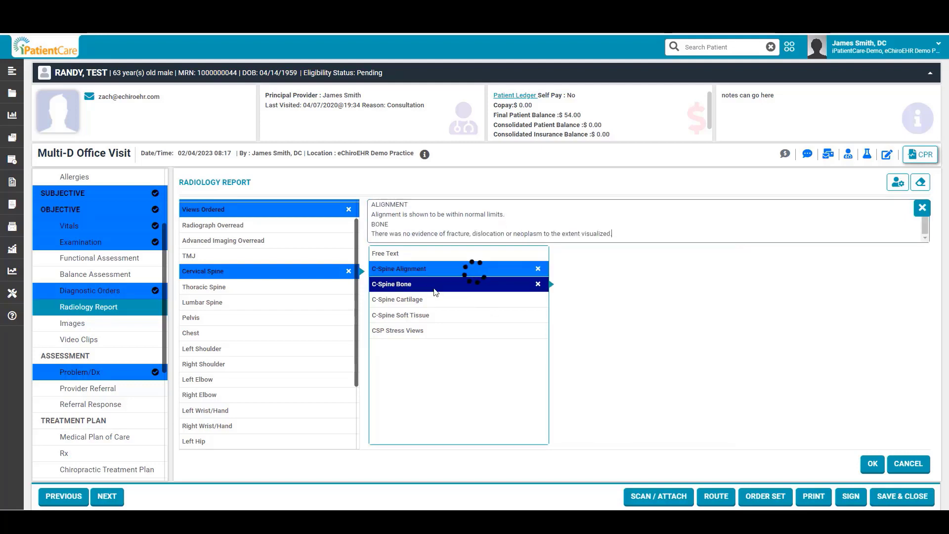
{"action": "left_click", "coordinate": [431, 300]}
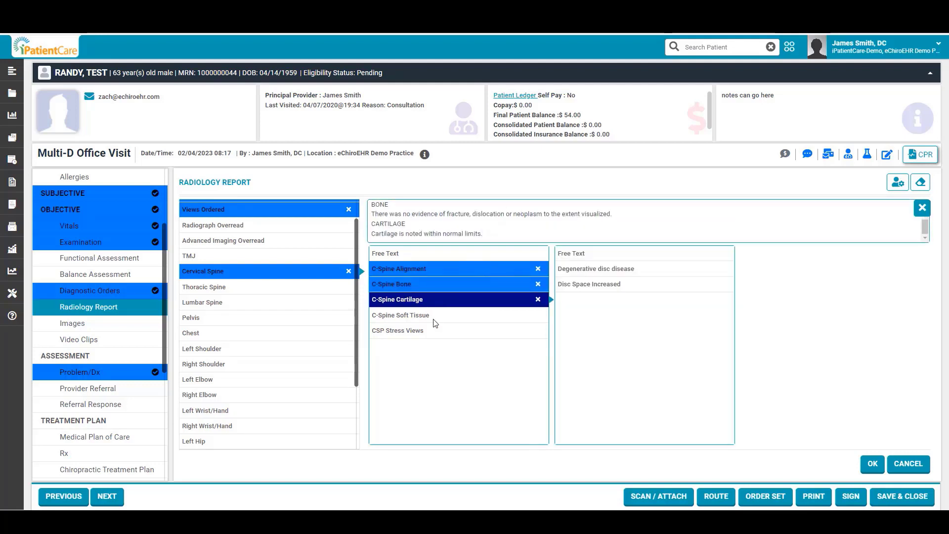
{"action": "left_click", "coordinate": [435, 319]}
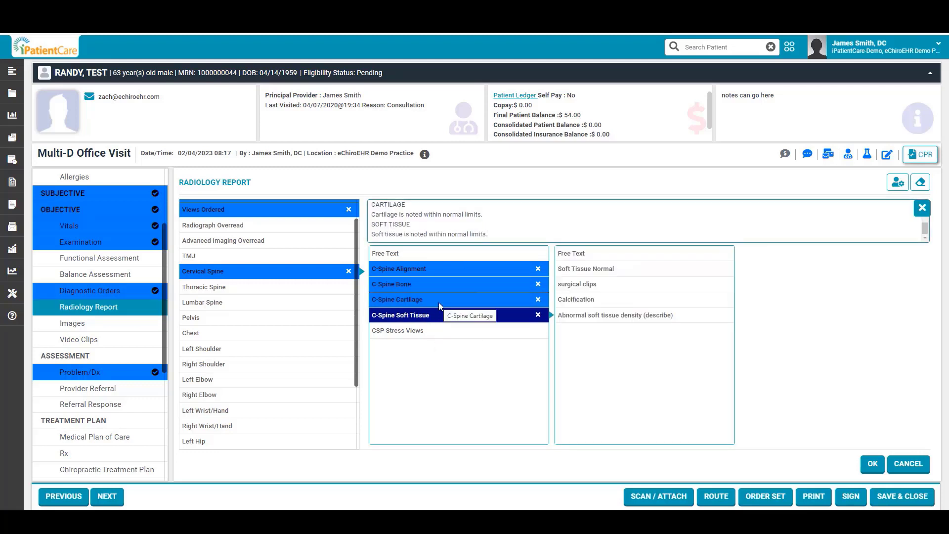
Step: Start a new image of type Body Image in the visit's Images section
{"action": "left_click", "coordinate": [77, 326]}
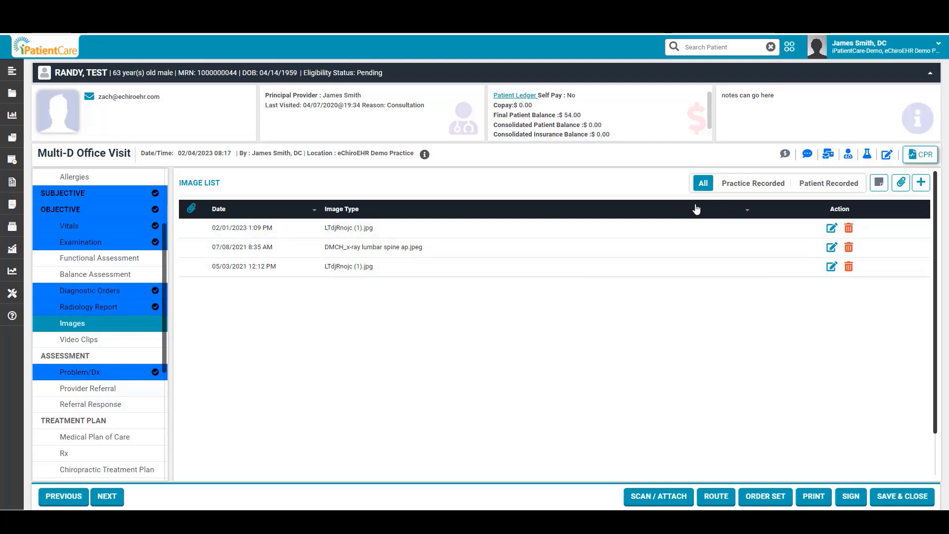
{"action": "left_click", "coordinate": [922, 187]}
{"action": "left_click", "coordinate": [458, 93]}
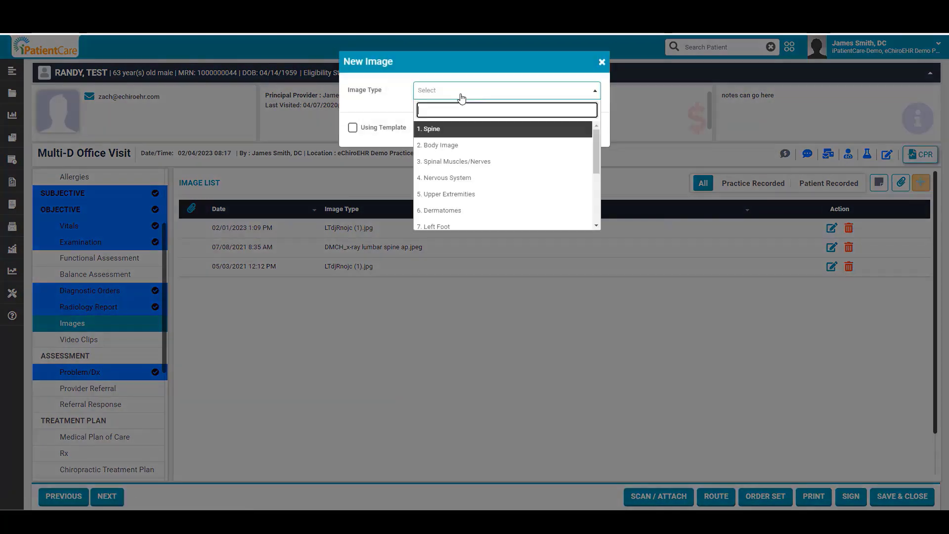
{"action": "left_click", "coordinate": [450, 148]}
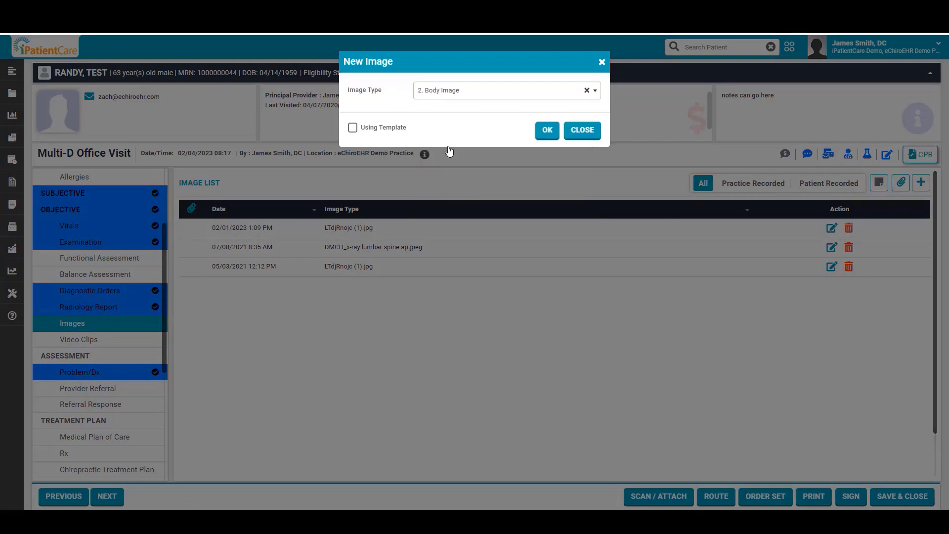
{"action": "left_click", "coordinate": [546, 131]}
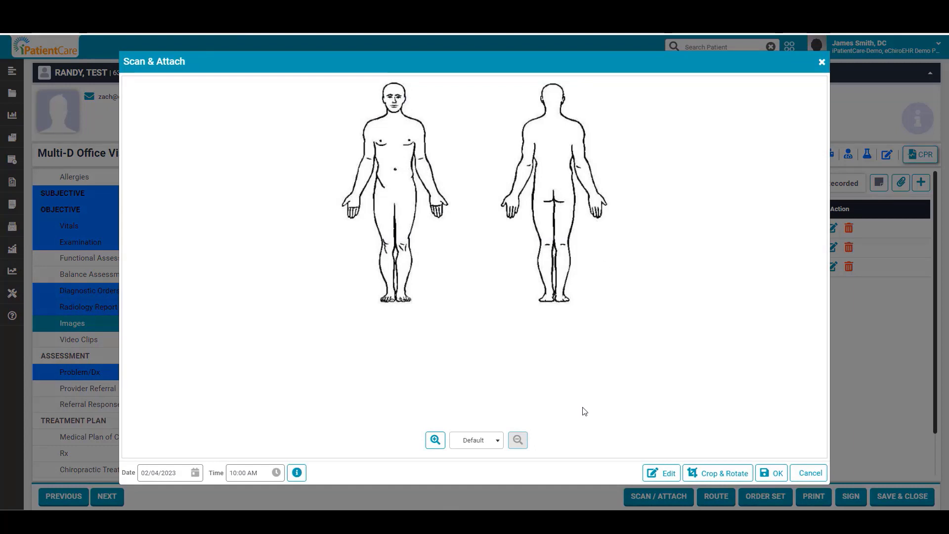
Step: Try freehand marks on the back-view figure's neck, upper back and right arm, and discard the annotations and the new image
{"action": "left_click", "coordinate": [667, 476]}
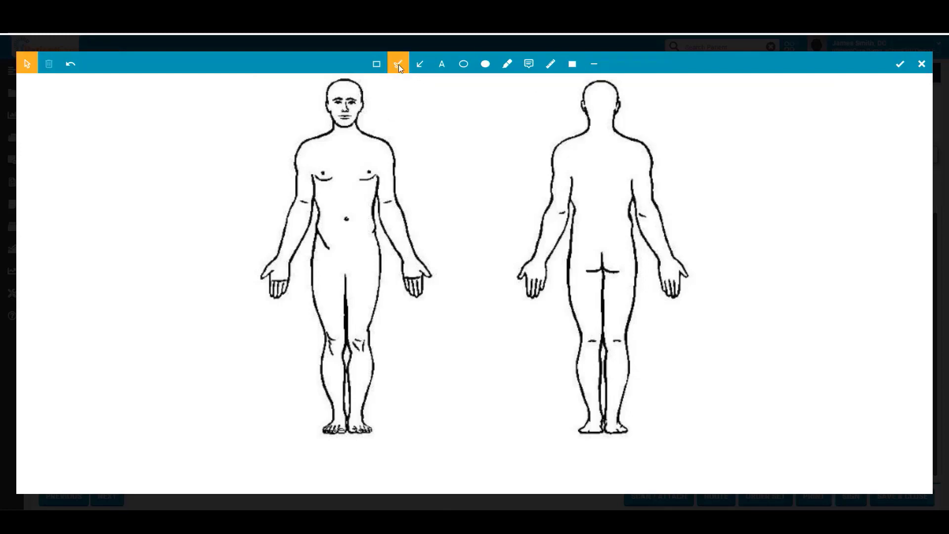
{"action": "left_click", "coordinate": [398, 64]}
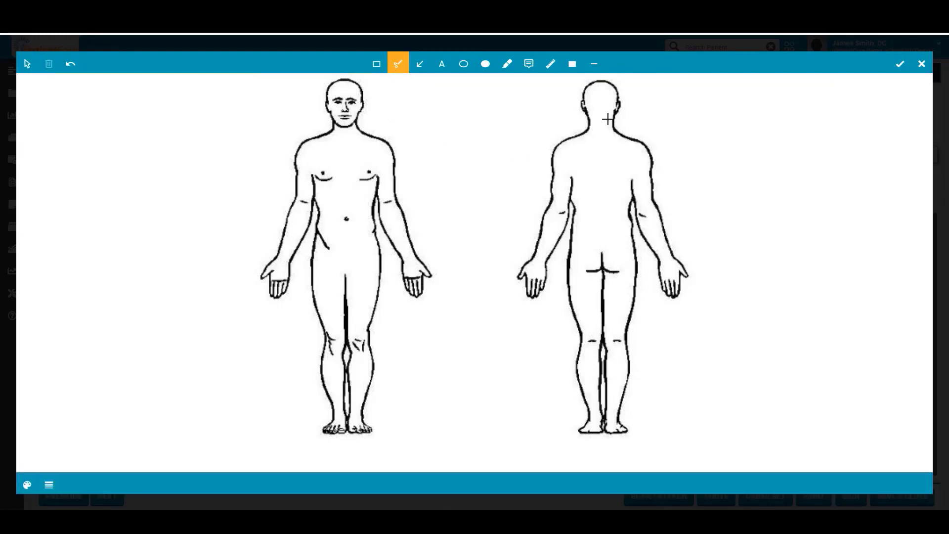
{"action": "mouse_move", "coordinate": [608, 119]}
{"action": "left_mouse_down"}
{"action": "mouse_move", "coordinate": [636, 148]}
{"action": "mouse_move", "coordinate": [655, 212]}
{"action": "left_mouse_up"}
{"action": "mouse_move", "coordinate": [611, 147]}
{"action": "left_mouse_down"}
{"action": "mouse_move", "coordinate": [603, 164]}
{"action": "mouse_move", "coordinate": [613, 148]}
{"action": "left_mouse_up"}
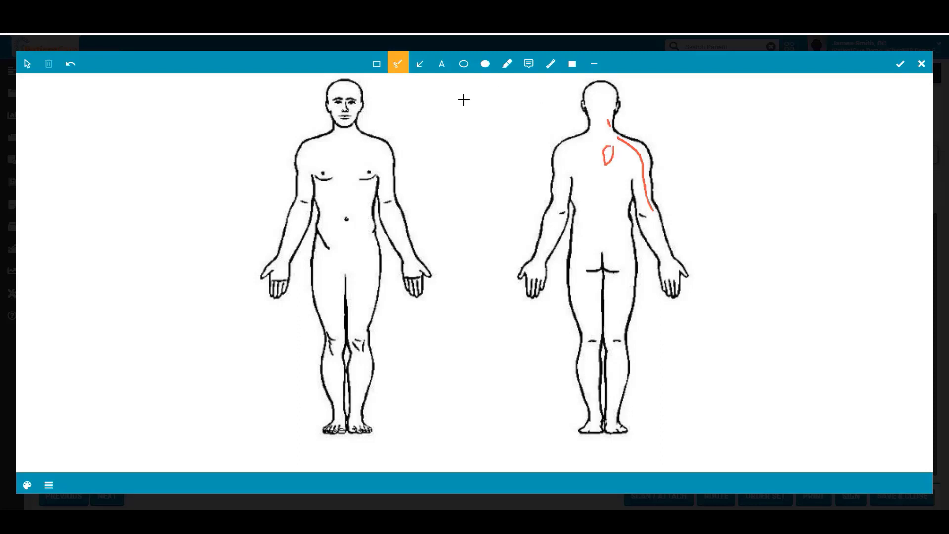
{"action": "left_click", "coordinate": [440, 62]}
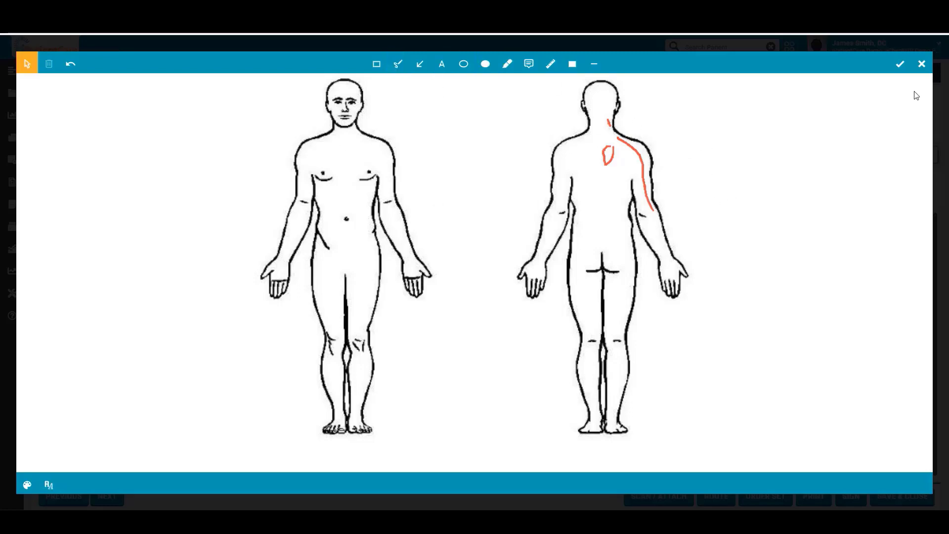
{"action": "left_click", "coordinate": [923, 64]}
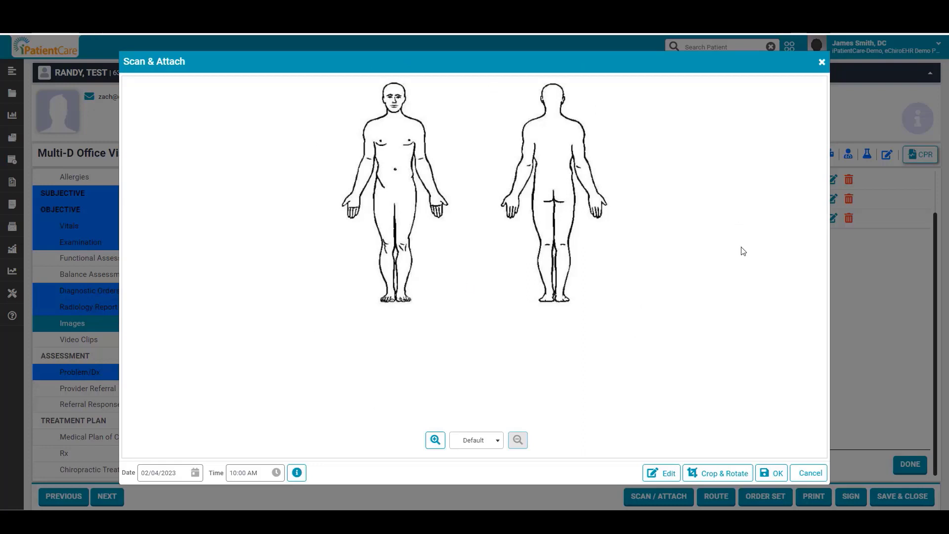
{"action": "left_click", "coordinate": [806, 474]}
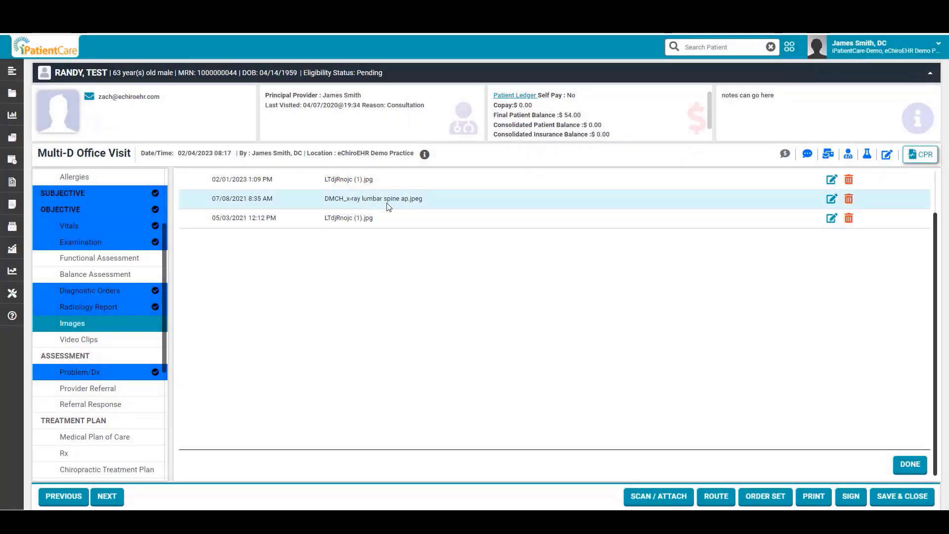
Step: View the Video Clips section of the visit note and open the Assessment section
{"action": "left_click", "coordinate": [203, 201]}
{"action": "left_click", "coordinate": [120, 341]}
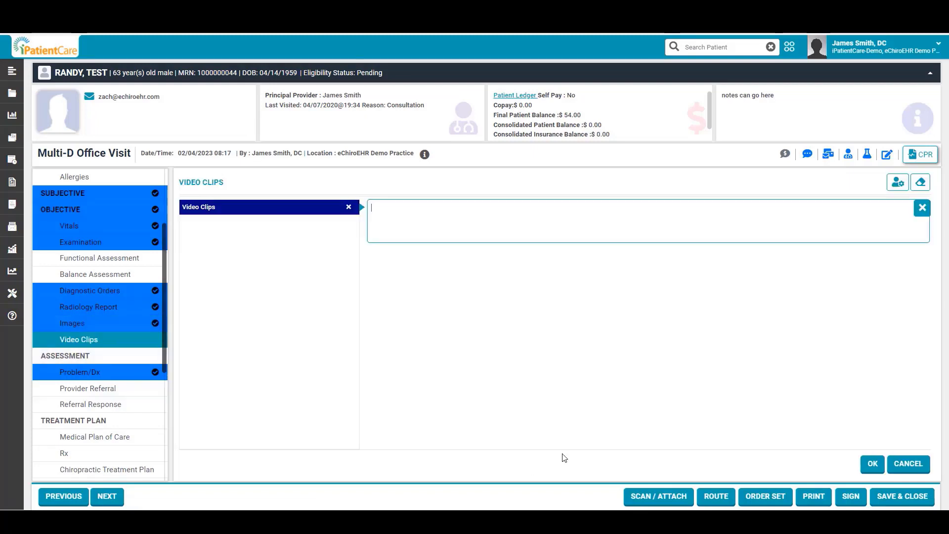
{"action": "left_click", "coordinate": [78, 360]}
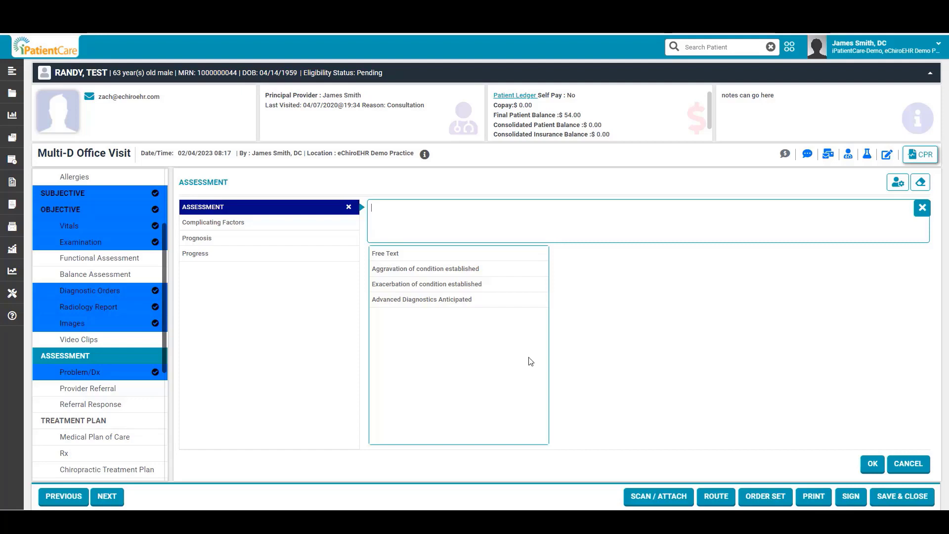
Step: Select Complicating Factors, Treatment Barriers and Red Flags Identified under the assessment's Complicating Factors and review the red flag options
{"action": "left_click", "coordinate": [252, 228]}
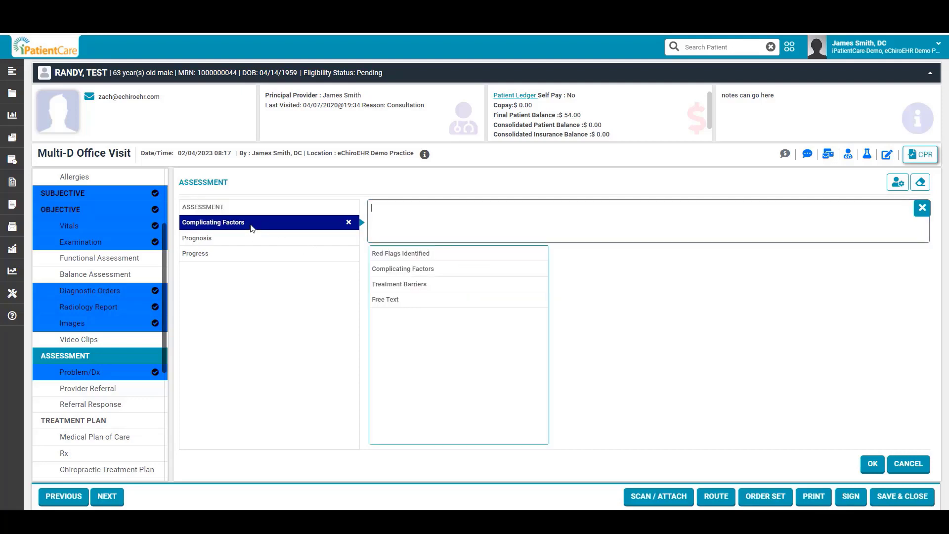
{"action": "left_click", "coordinate": [414, 271]}
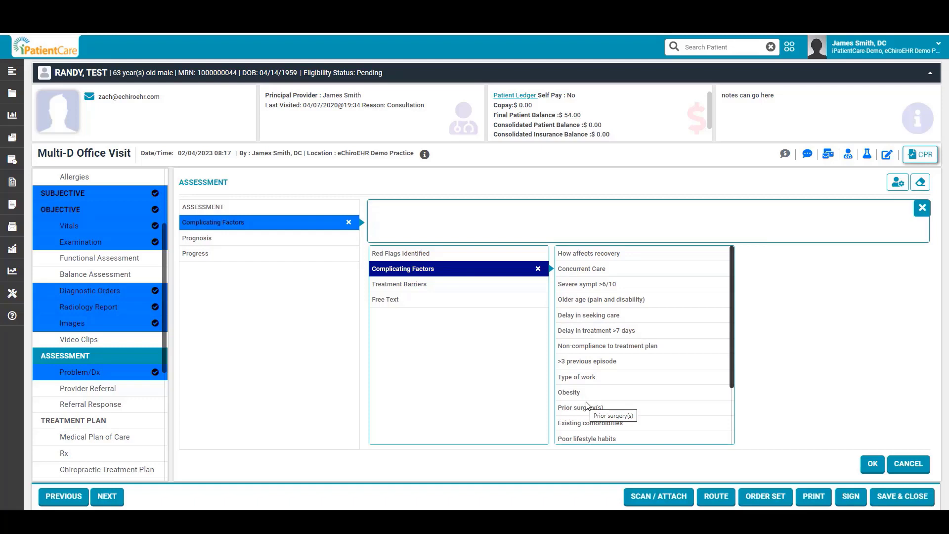
{"action": "left_click", "coordinate": [408, 284]}
{"action": "left_click", "coordinate": [412, 256]}
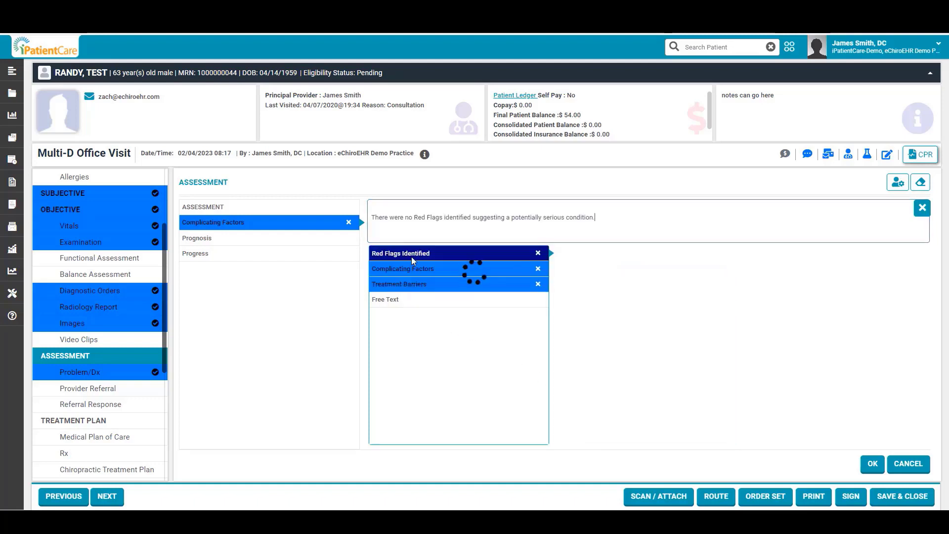
{"action": "scroll", "coordinate": [598, 306], "scroll_direction": "down", "scroll_amount": 3}
{"action": "scroll", "coordinate": [594, 381], "scroll_direction": "up", "scroll_amount": 3}
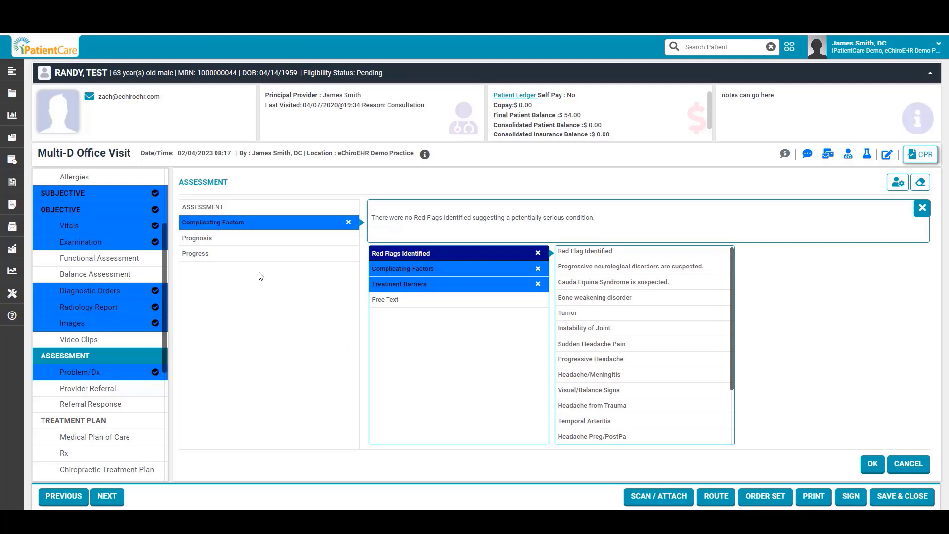
Step: Select Acute Prognostics and Chronic Prognostics under Prognosis, and Progress Status under Progress in the assessment
{"action": "left_click", "coordinate": [228, 239]}
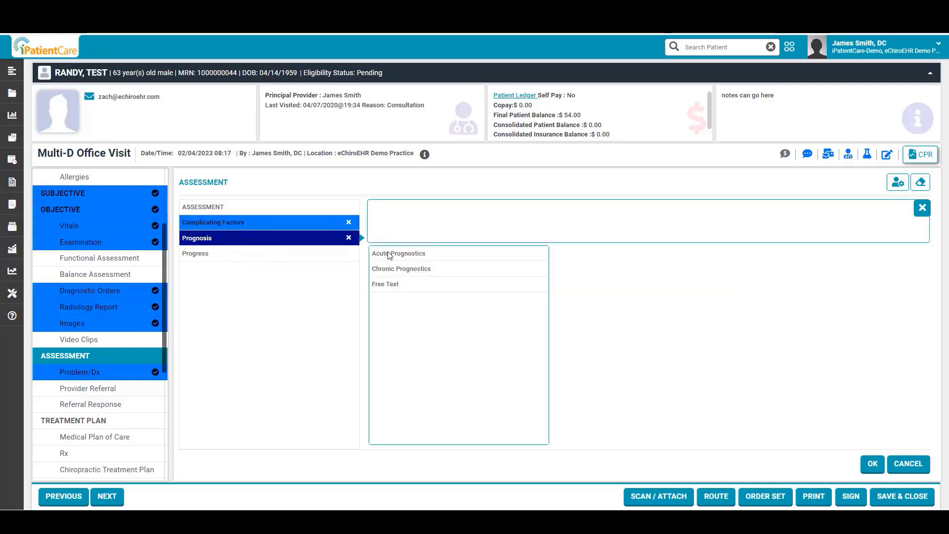
{"action": "left_click", "coordinate": [417, 257]}
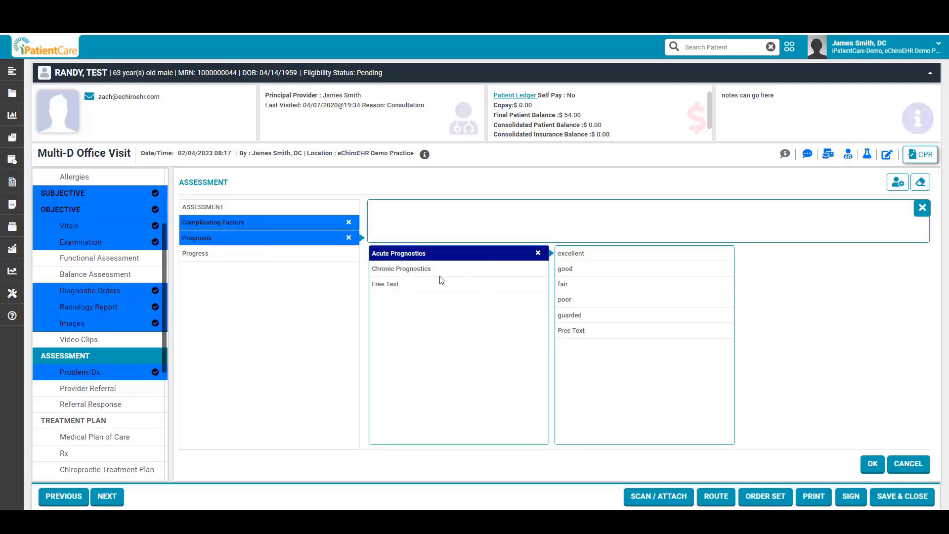
{"action": "left_click", "coordinate": [441, 271]}
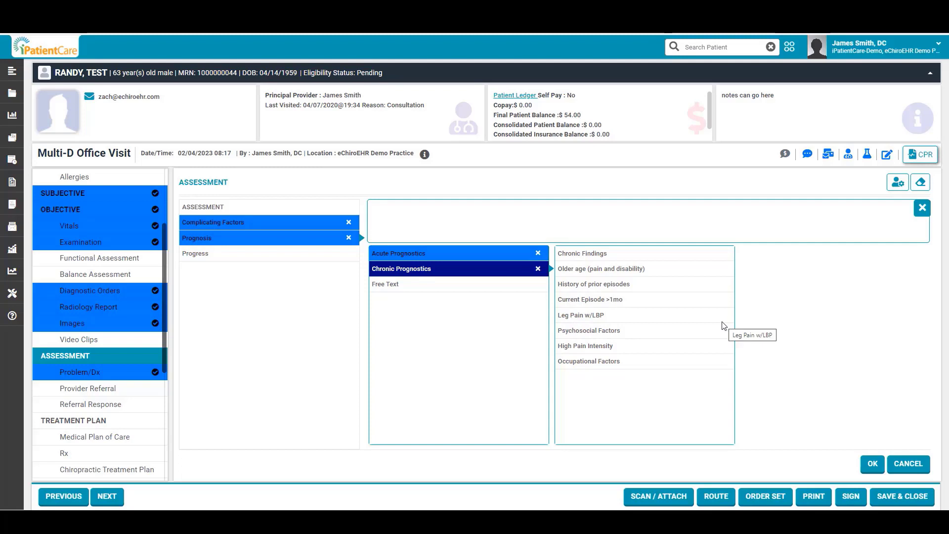
{"action": "left_click", "coordinate": [247, 255]}
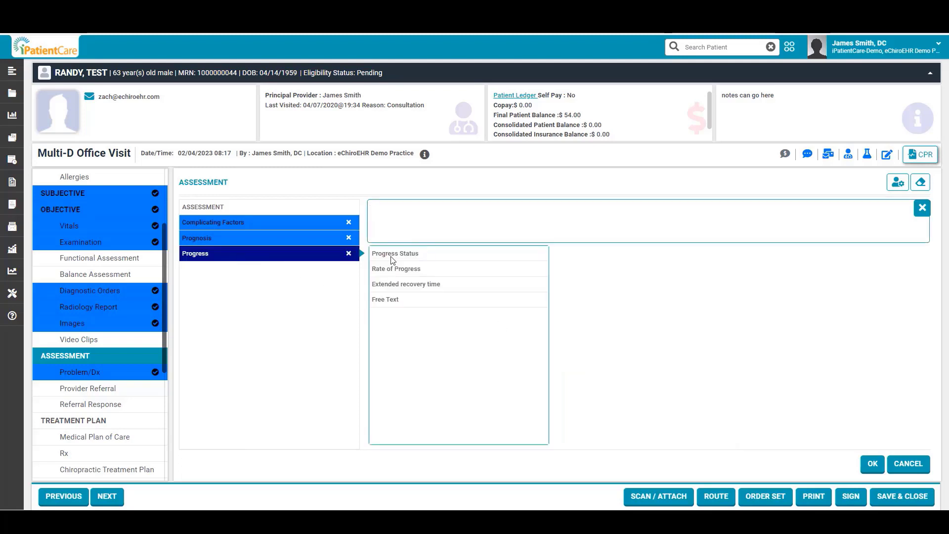
{"action": "left_click", "coordinate": [403, 258]}
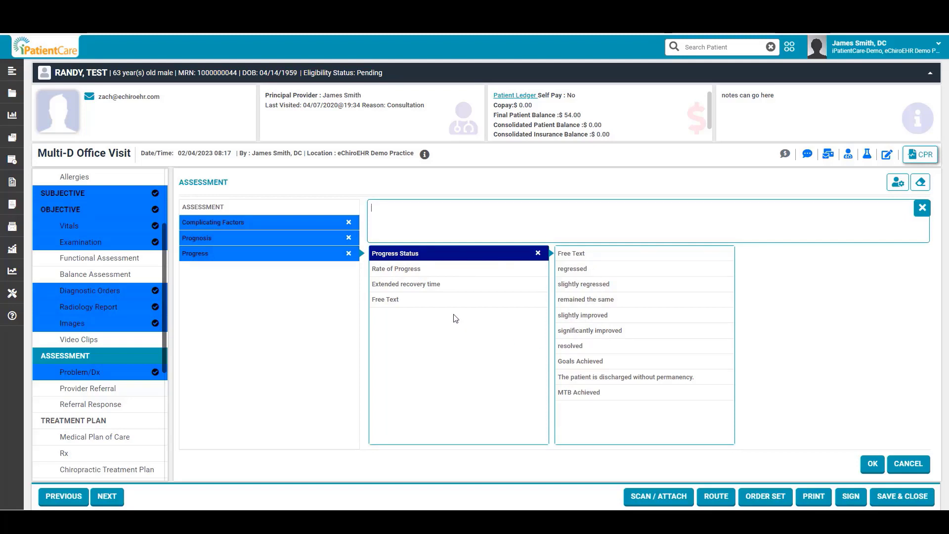
Step: Select Rate of Progress under the assessment's Progress and open the Problem/Dx section
{"action": "left_click", "coordinate": [477, 271]}
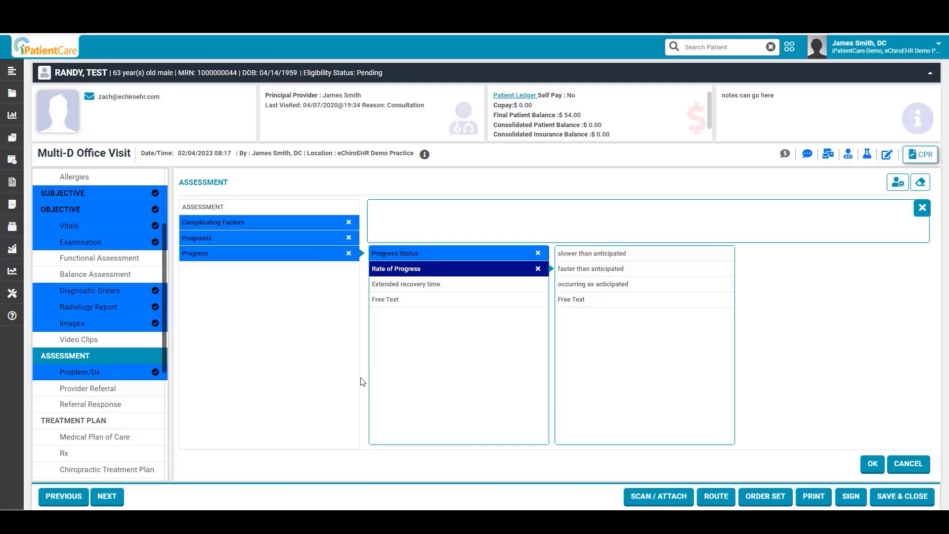
{"action": "left_click", "coordinate": [82, 374]}
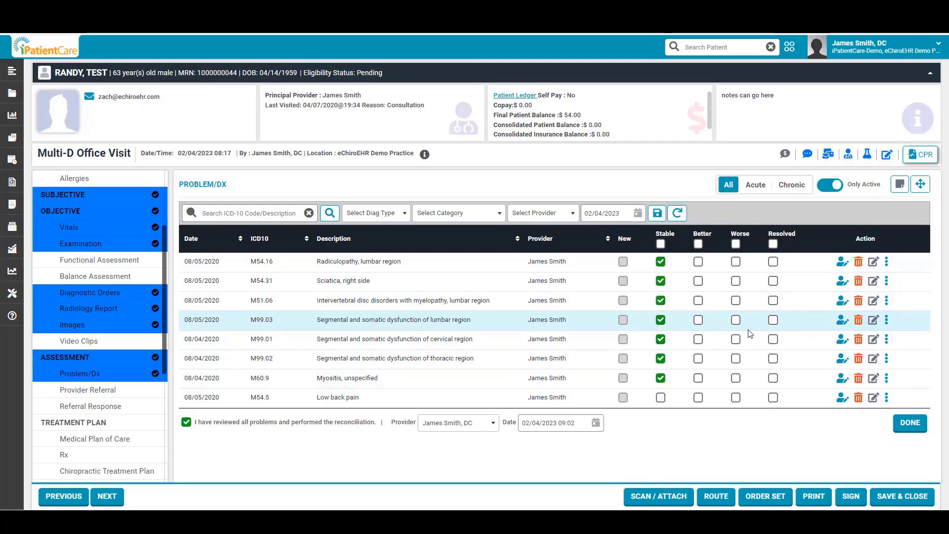
Step: Search the ICD-10 codes for M99 in Problem/Dx and clear the search text
{"action": "left_click", "coordinate": [235, 214]}
{"action": "type", "text": "mm"}
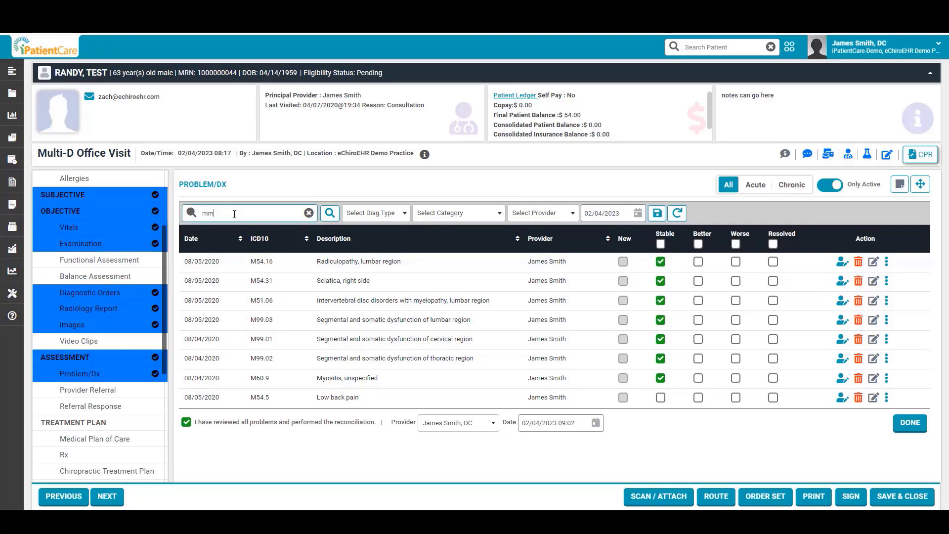
{"action": "key", "text": "BackSpace"}
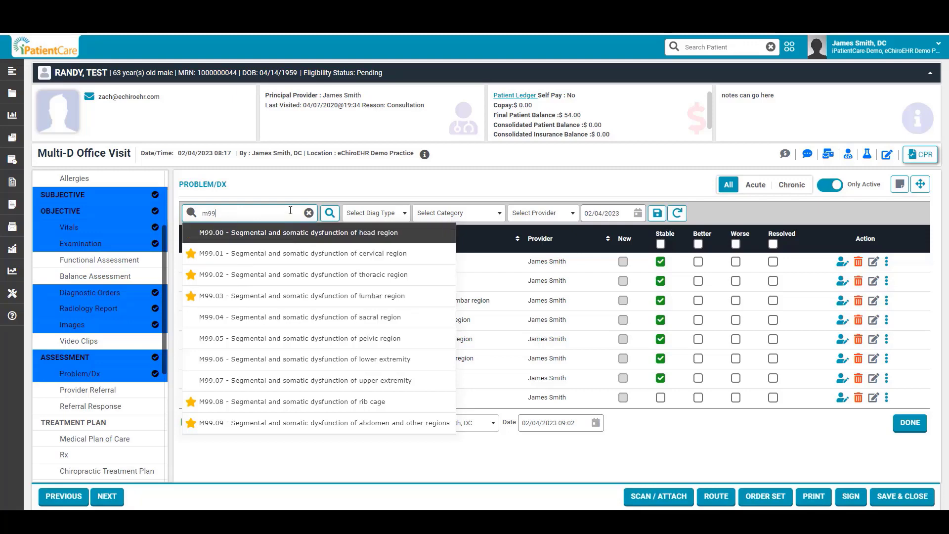
{"action": "left_click_drag", "start_coordinate": [256, 213], "coordinate": [206, 211]}
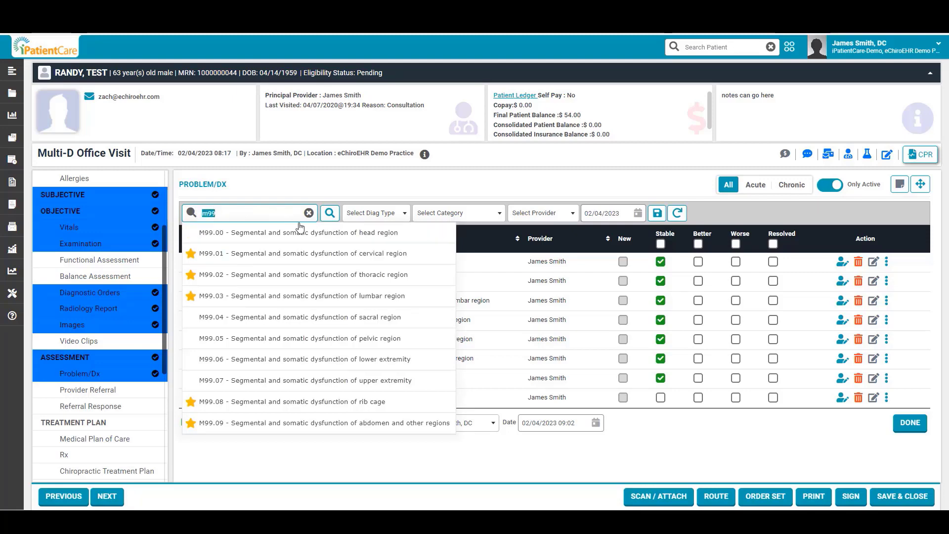
{"action": "key", "text": "BackSpace"}
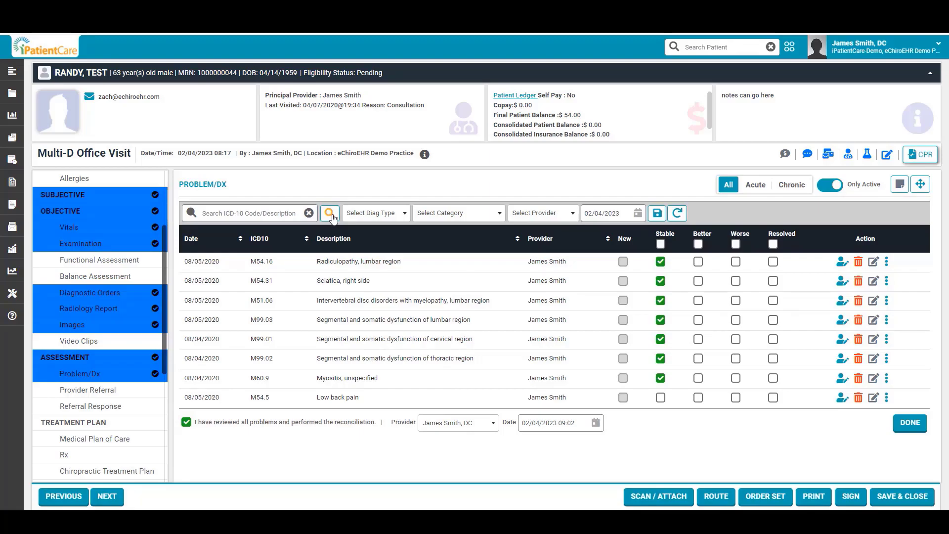
Step: Open the advanced ICD search and examine the ICD-10 codes in the Neurological category
{"action": "left_click", "coordinate": [330, 214]}
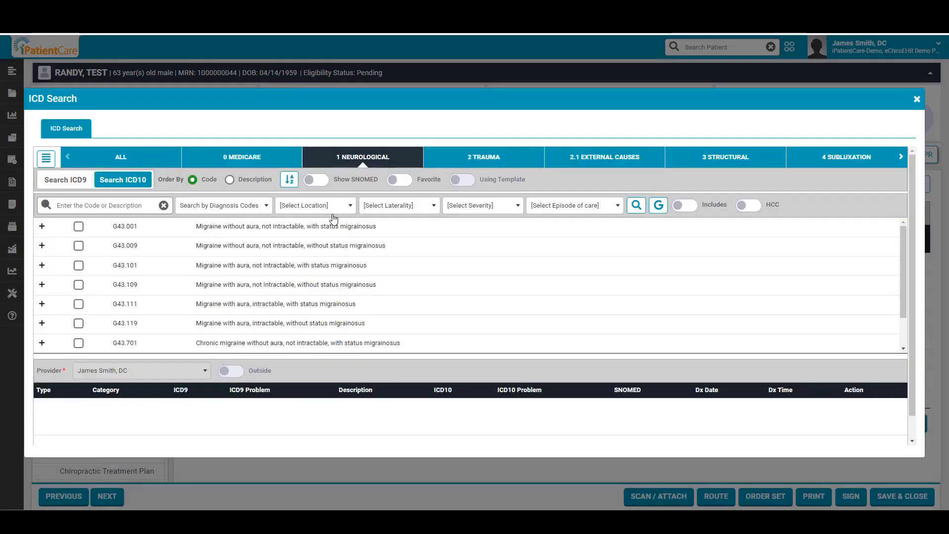
{"action": "scroll", "coordinate": [314, 244], "scroll_direction": "down", "scroll_amount": 2}
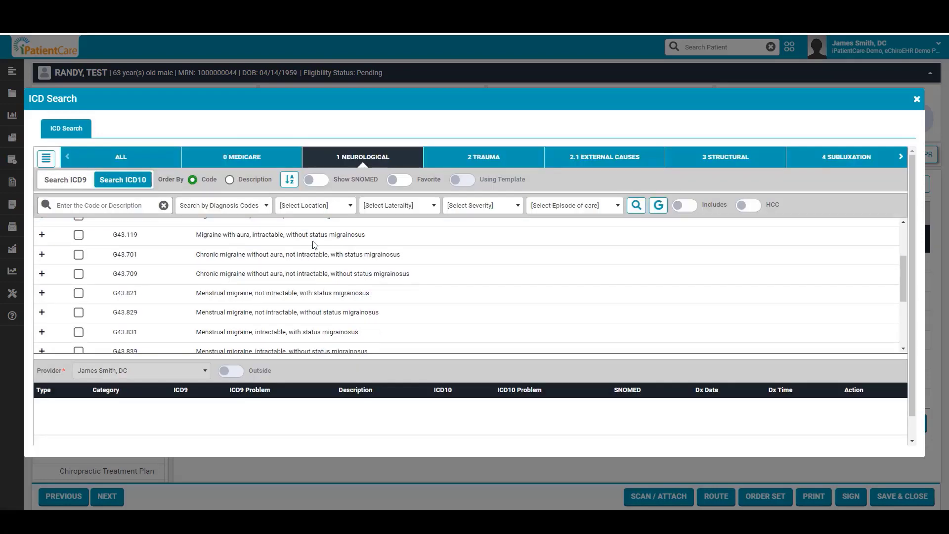
{"action": "scroll", "coordinate": [314, 243], "scroll_direction": "up", "scroll_amount": 2}
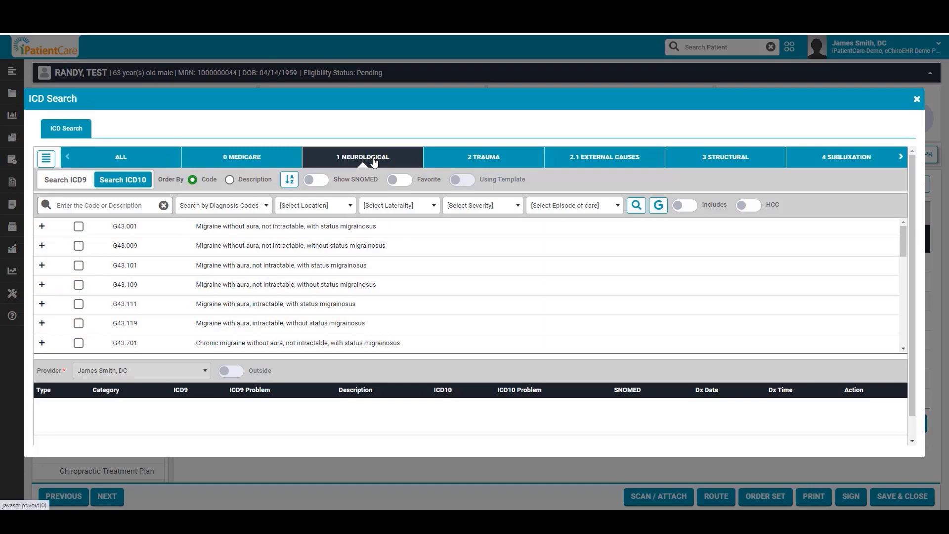
{"action": "scroll", "coordinate": [341, 275], "scroll_direction": "down", "scroll_amount": 1}
{"action": "scroll", "coordinate": [341, 275], "scroll_direction": "down", "scroll_amount": 6}
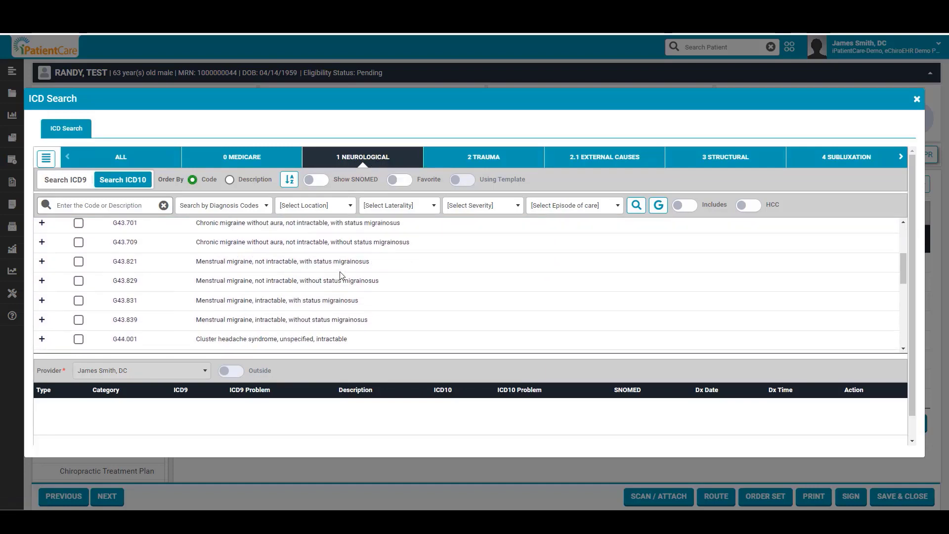
{"action": "scroll", "coordinate": [341, 275], "scroll_direction": "down", "scroll_amount": 3}
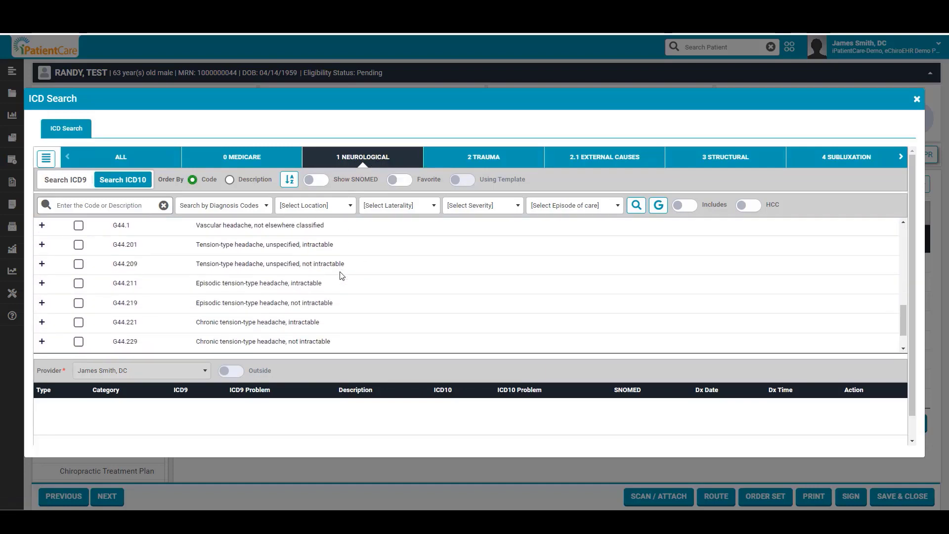
{"action": "scroll", "coordinate": [342, 275], "scroll_direction": "down", "scroll_amount": 3}
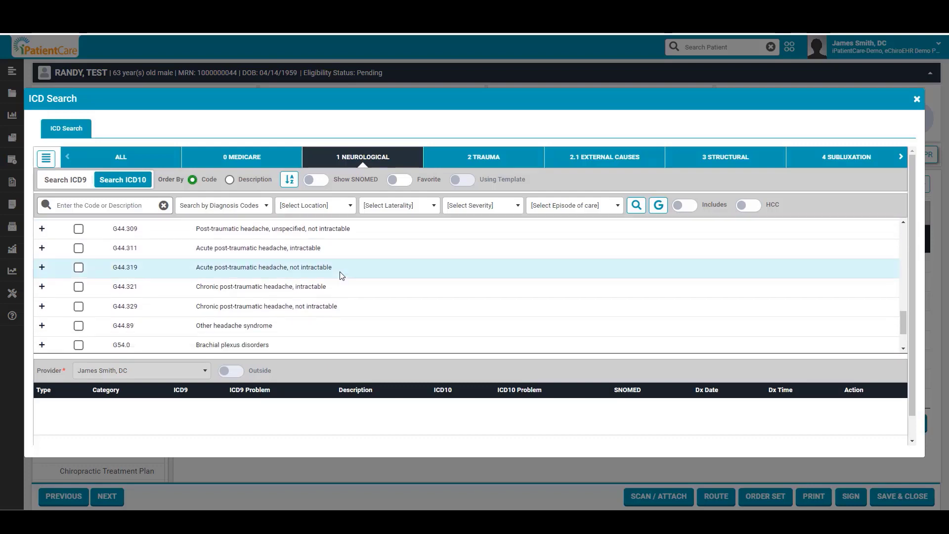
{"action": "scroll", "coordinate": [341, 275], "scroll_direction": "down", "scroll_amount": 5}
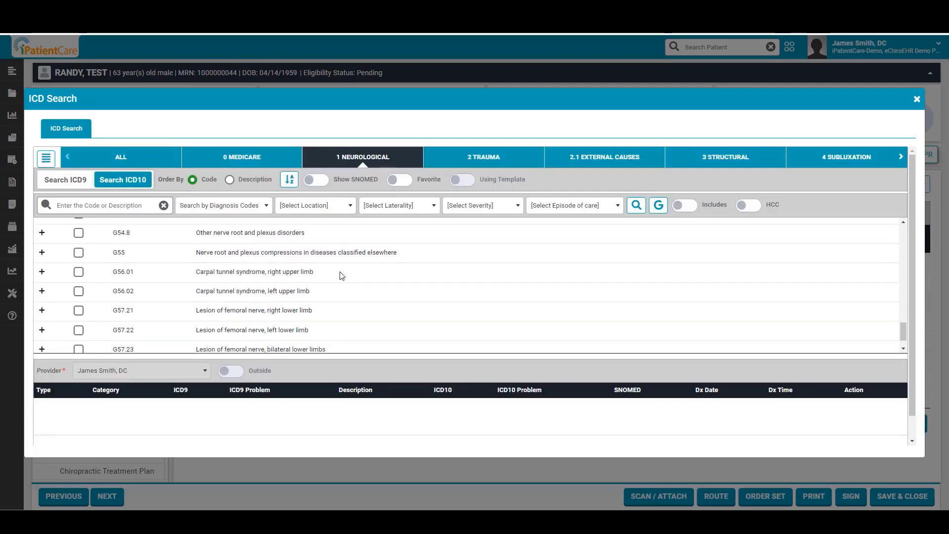
{"action": "scroll", "coordinate": [341, 276], "scroll_direction": "down", "scroll_amount": 2}
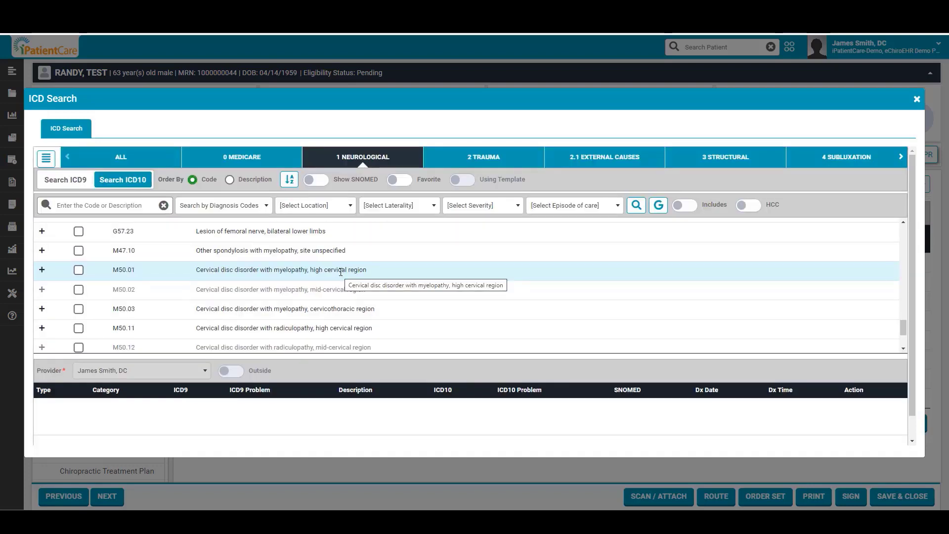
{"action": "scroll", "coordinate": [340, 269], "scroll_direction": "up", "scroll_amount": 10}
Step: Examine the ICD-10 codes in the Medicare category
{"action": "left_click", "coordinate": [239, 162]}
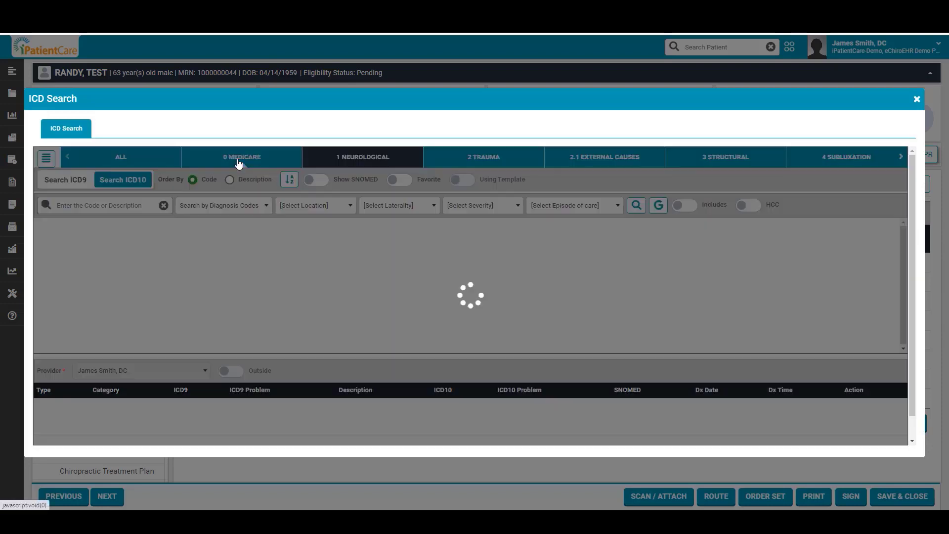
{"action": "scroll", "coordinate": [261, 262], "scroll_direction": "down", "scroll_amount": 5}
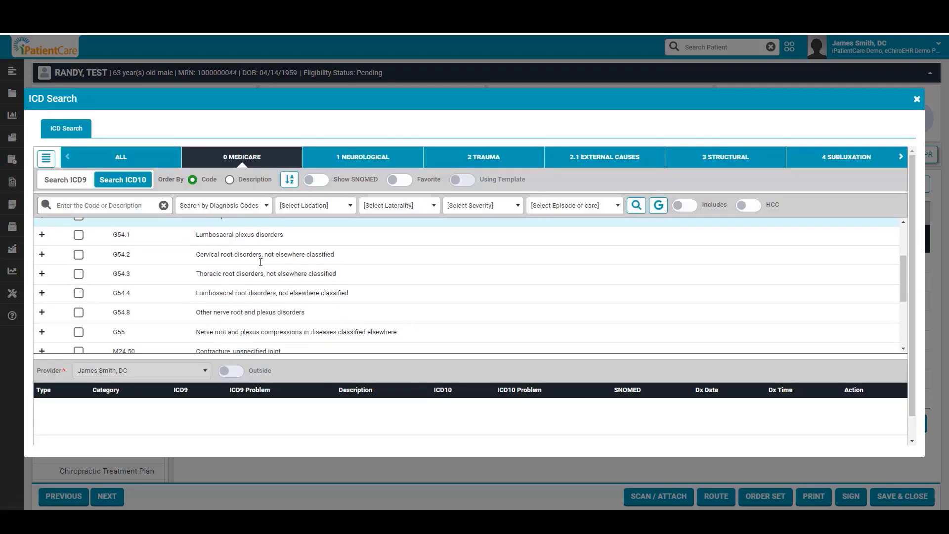
{"action": "scroll", "coordinate": [260, 262], "scroll_direction": "down", "scroll_amount": 3}
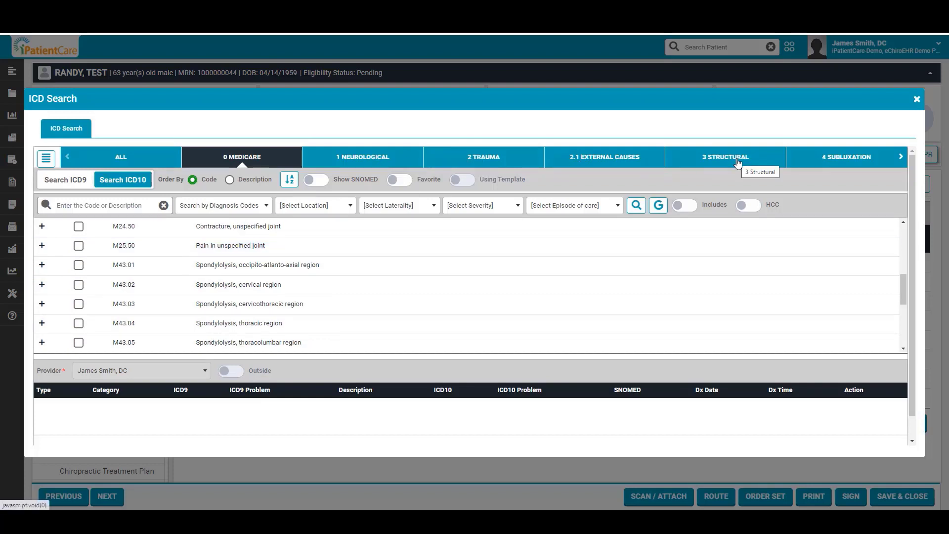
Step: Look through the remaining ICD diagnosis categories and close the ICD search without adding a code
{"action": "left_click", "coordinate": [901, 158]}
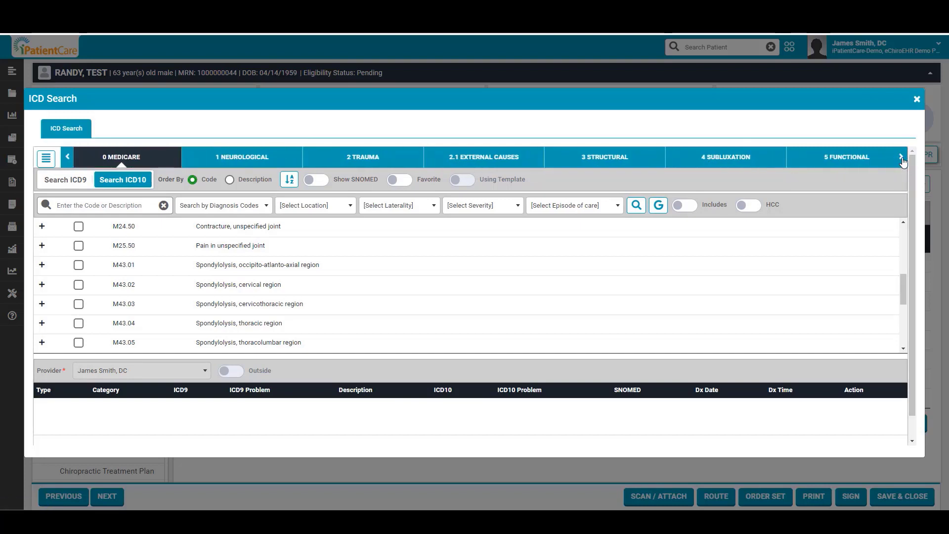
{"action": "left_click", "coordinate": [901, 158]}
{"action": "left_click", "coordinate": [902, 158]}
{"action": "left_click", "coordinate": [901, 158]}
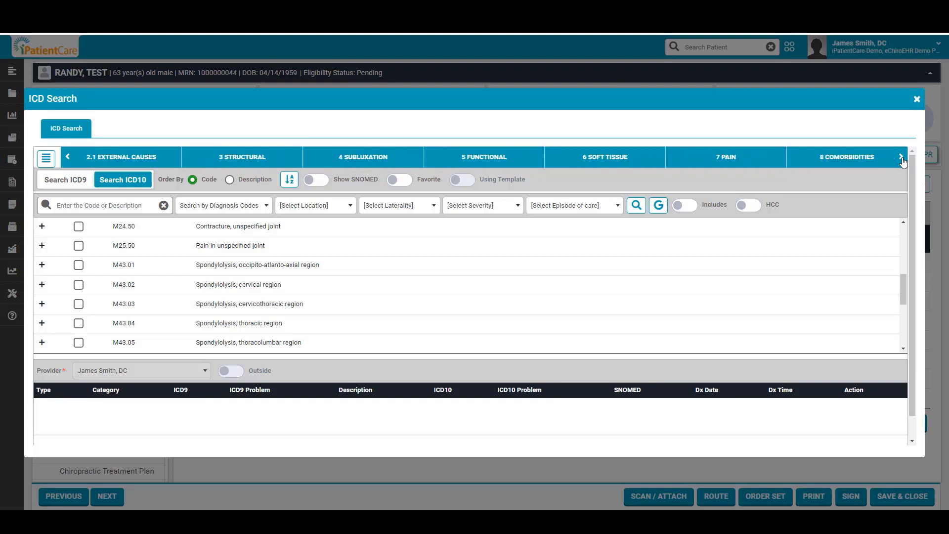
{"action": "left_click", "coordinate": [901, 159]}
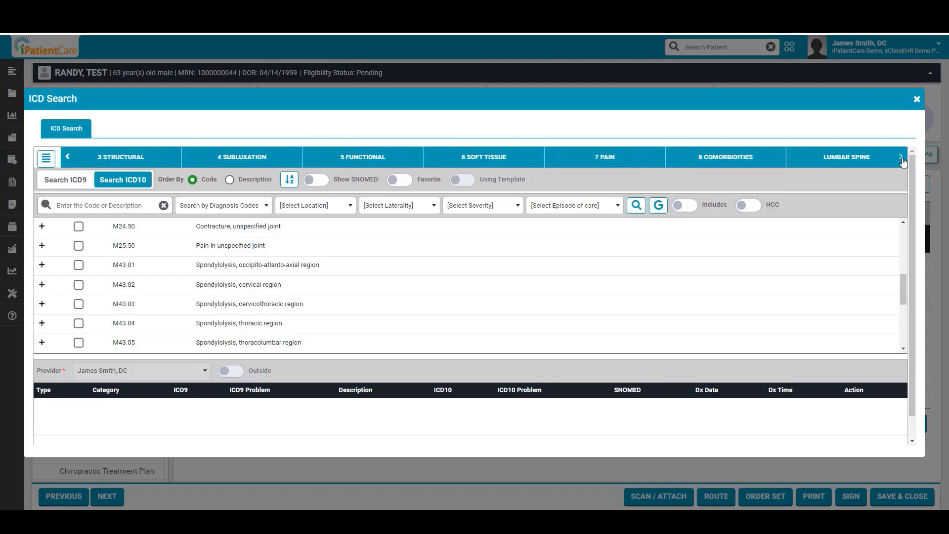
{"action": "left_click", "coordinate": [68, 158]}
{"action": "left_click", "coordinate": [68, 159]}
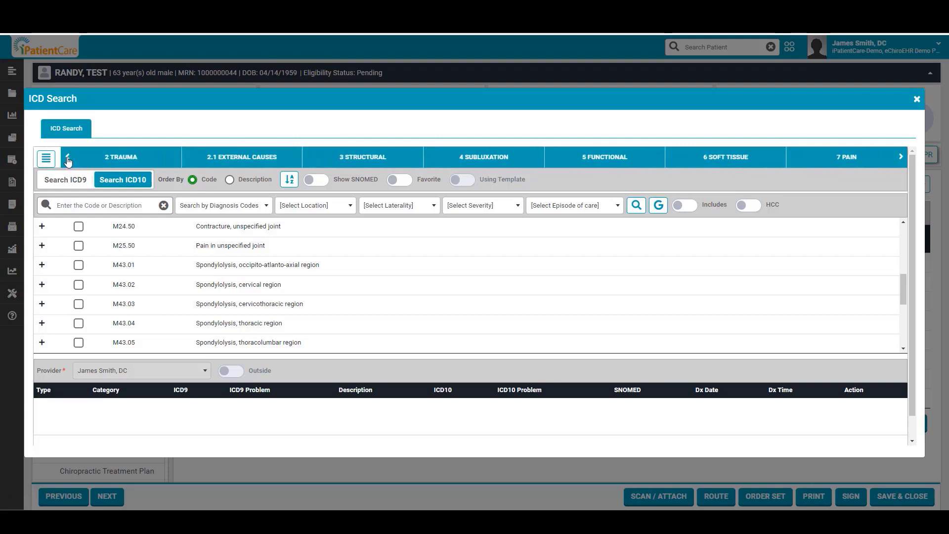
{"action": "left_click", "coordinate": [68, 158]}
{"action": "left_click", "coordinate": [68, 158]}
{"action": "left_click", "coordinate": [68, 159]}
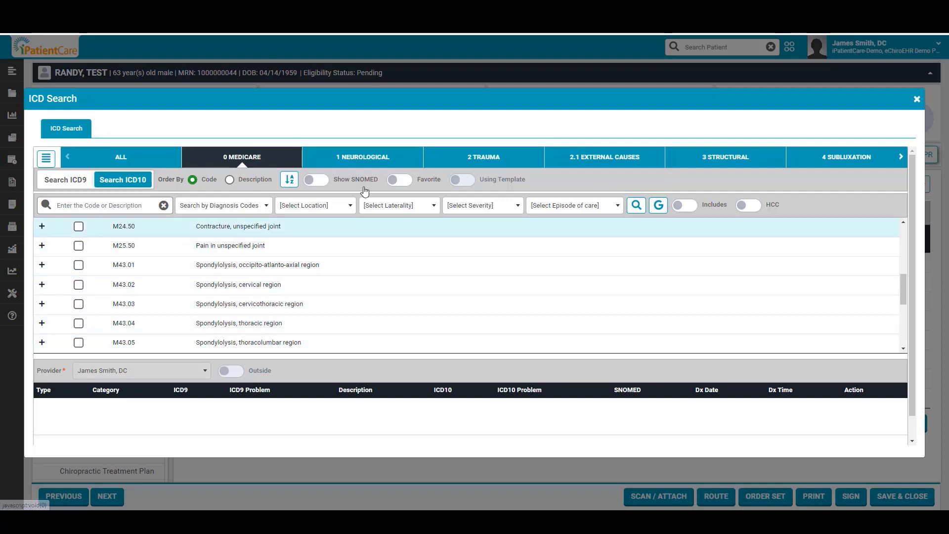
{"action": "left_click", "coordinate": [917, 98]}
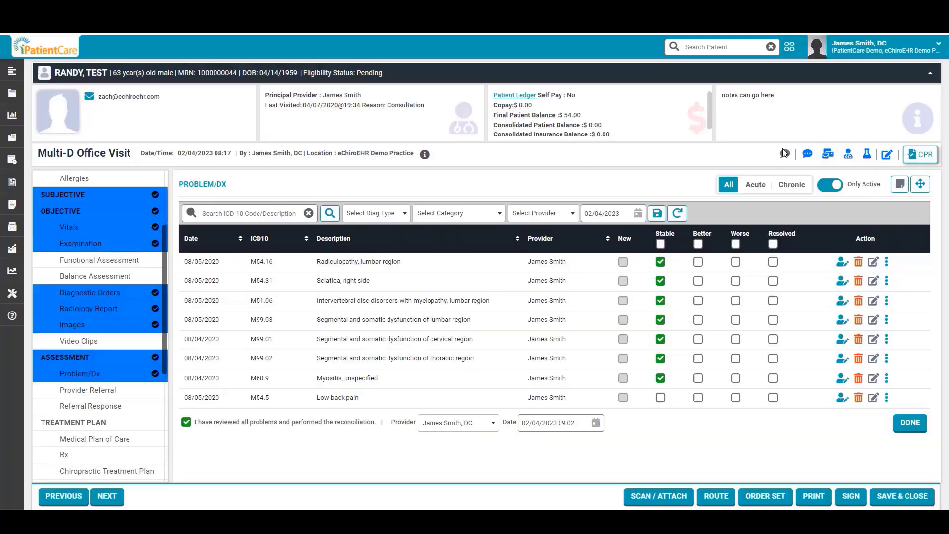
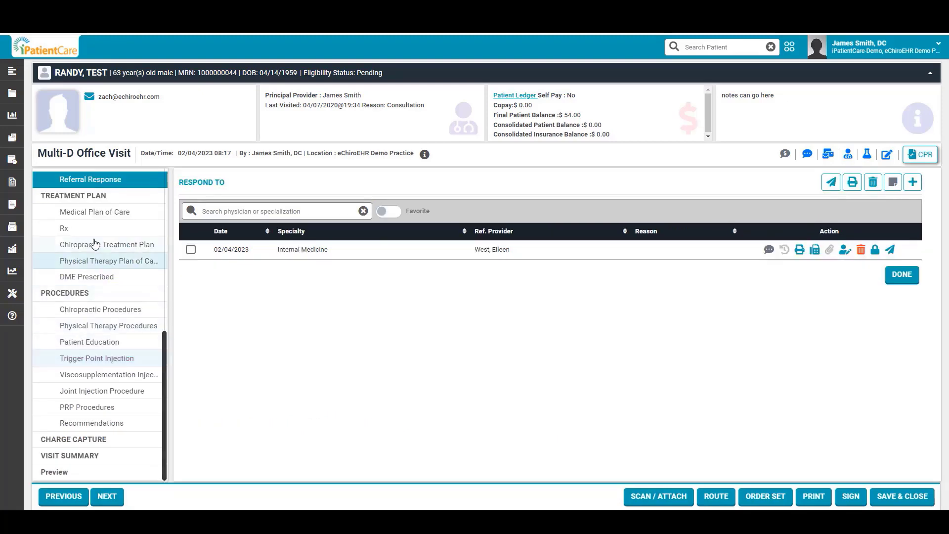
Step: Add Treatment parameters reference and Infrmd Consent Adult, accepting the preselected date, to the Chiropractic Treatment Plan
{"action": "left_click", "coordinate": [93, 199]}
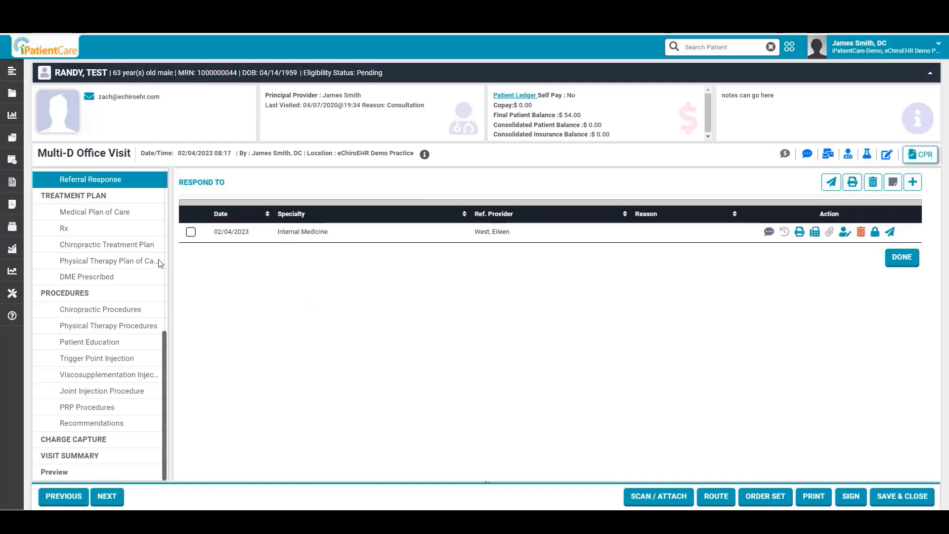
{"action": "left_click", "coordinate": [149, 244]}
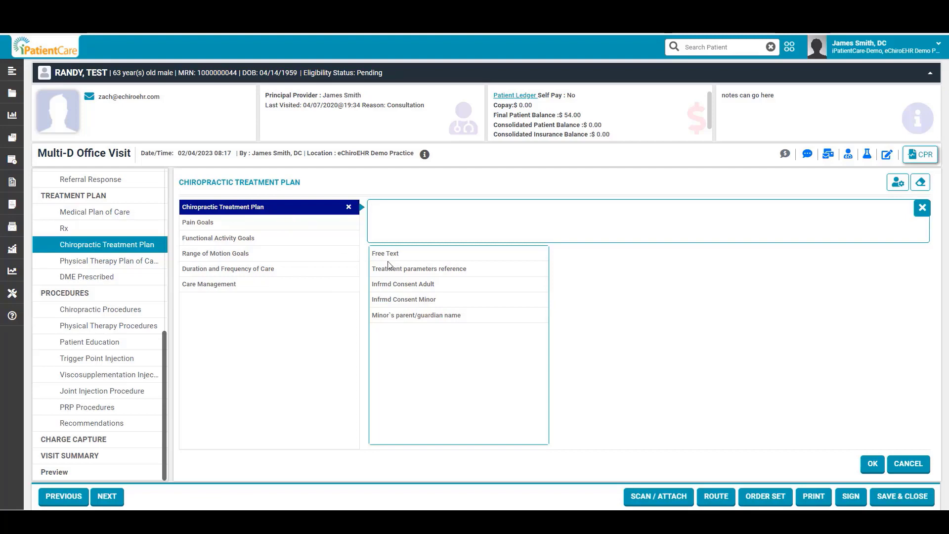
{"action": "left_click", "coordinate": [421, 273]}
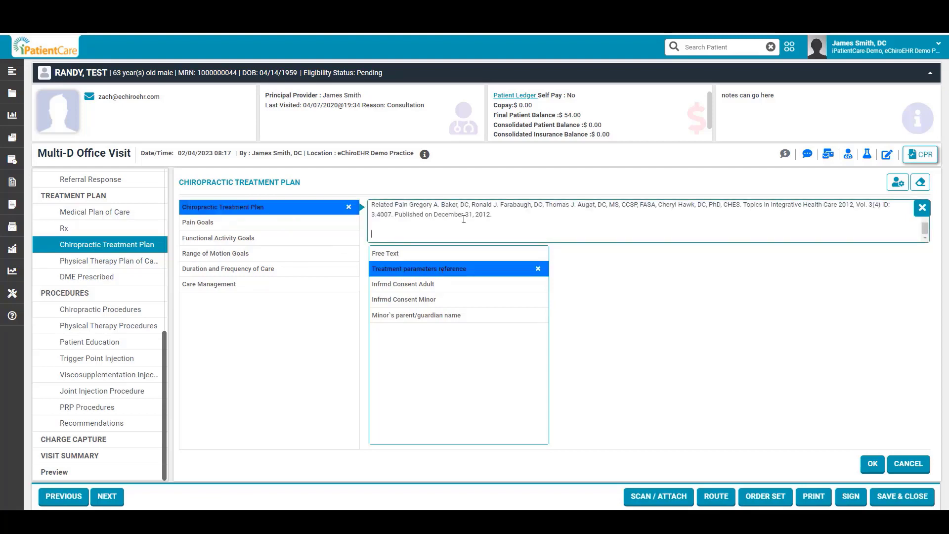
{"action": "left_click", "coordinate": [418, 285]}
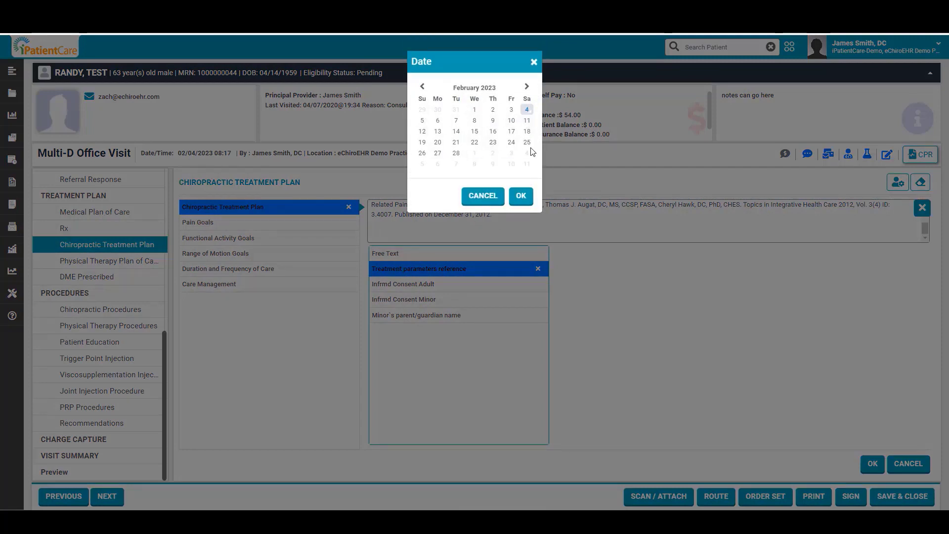
{"action": "left_click", "coordinate": [521, 195]}
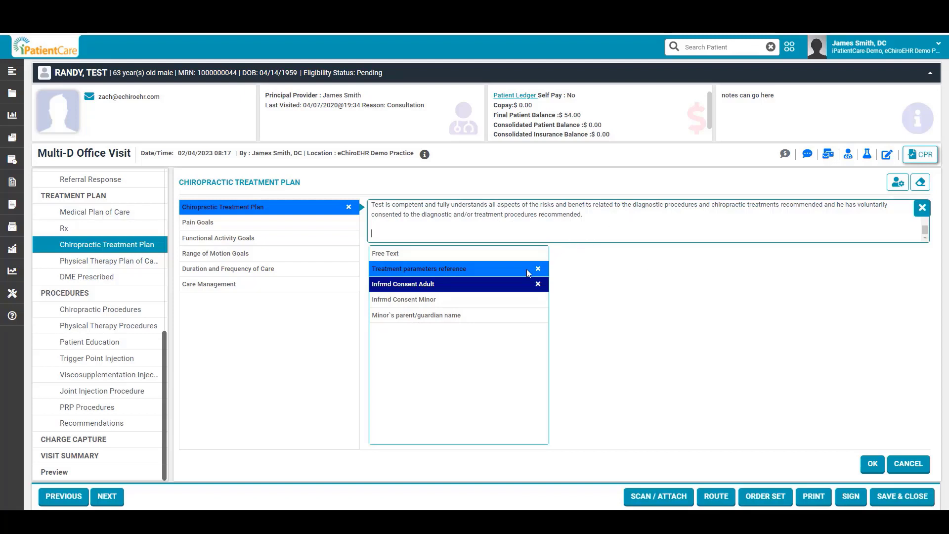
Step: Set the Preincid Status Goal of the Neck Pain Goal to 0 under Pain Goals
{"action": "left_click", "coordinate": [218, 223]}
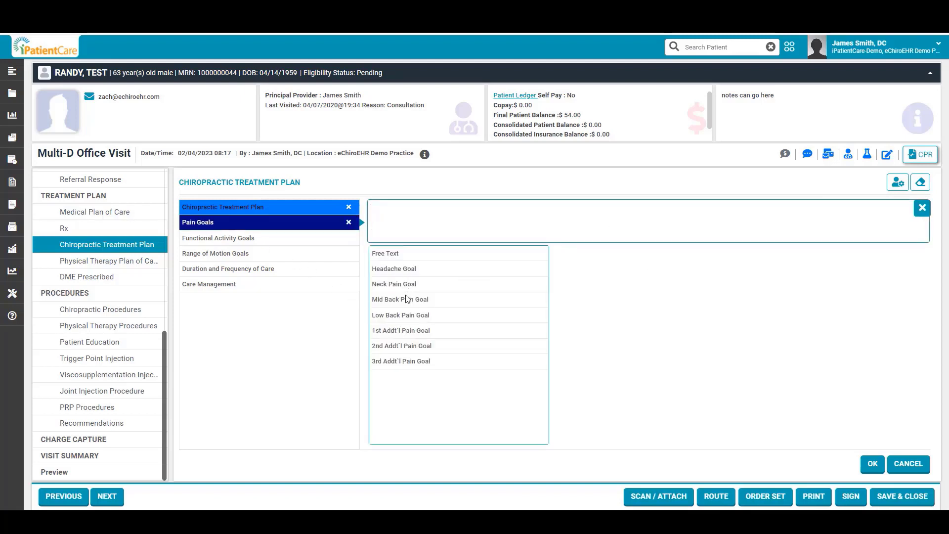
{"action": "left_click", "coordinate": [478, 283]}
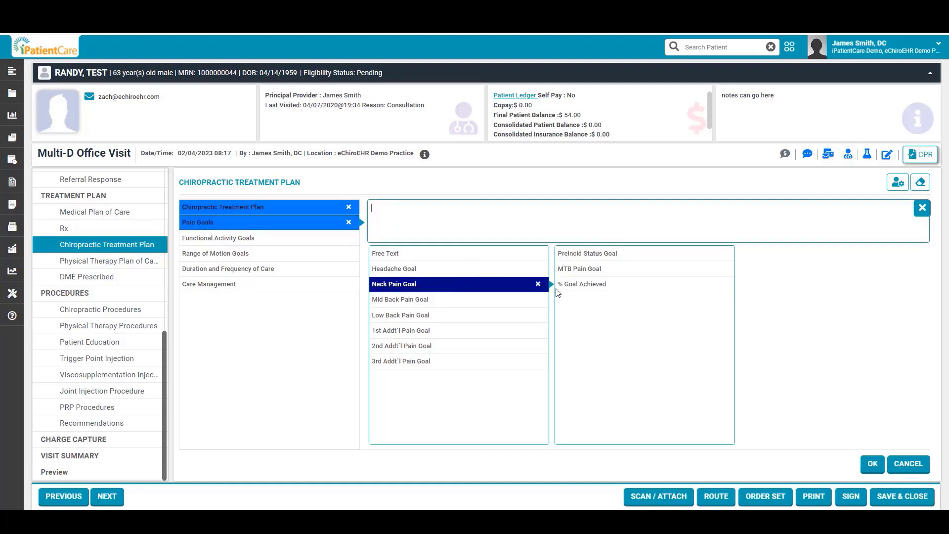
{"action": "left_click", "coordinate": [598, 254]}
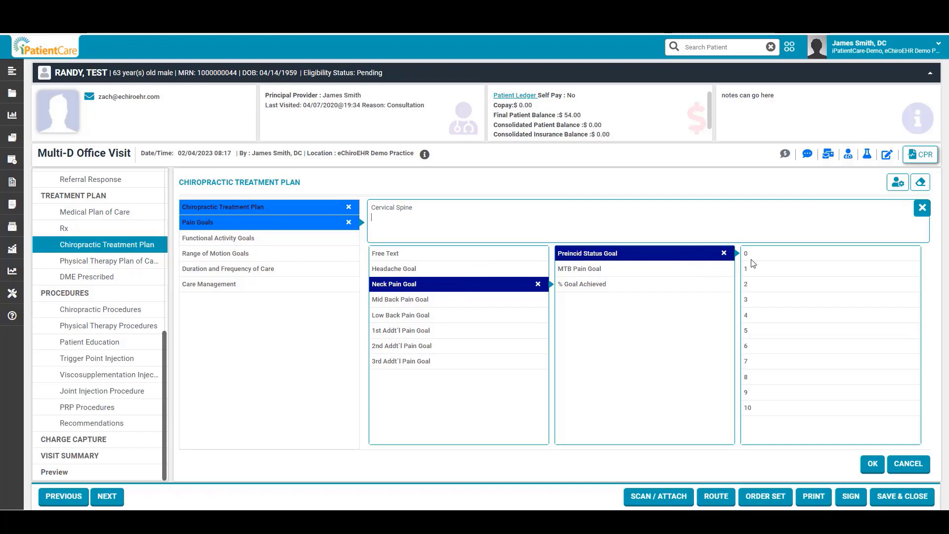
{"action": "left_click", "coordinate": [765, 257]}
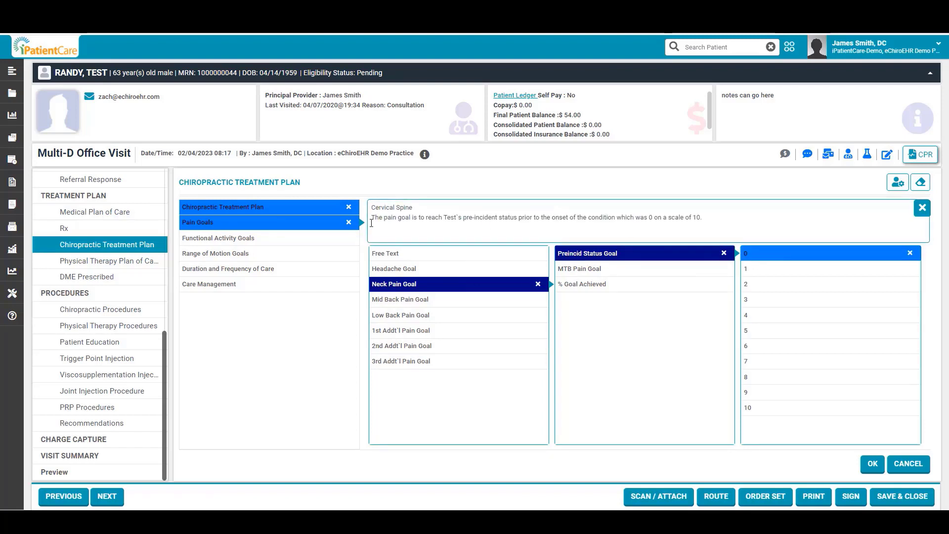
Step: Add Activity Goal #1 under Functional Activity Goals for the Sitting activity, with a goal of 60 minutes
{"action": "left_click", "coordinate": [261, 241]}
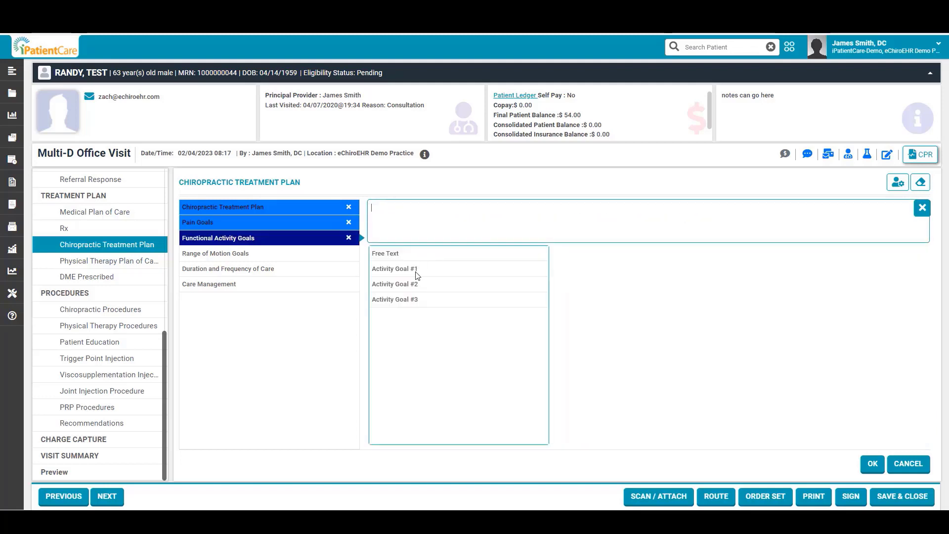
{"action": "left_click", "coordinate": [416, 271]}
{"action": "left_click", "coordinate": [599, 258]}
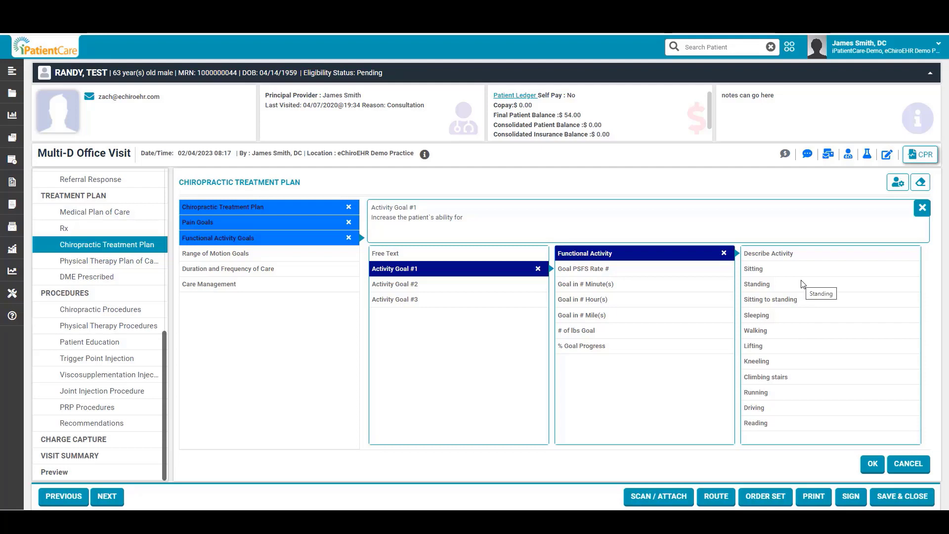
{"action": "left_click", "coordinate": [758, 271]}
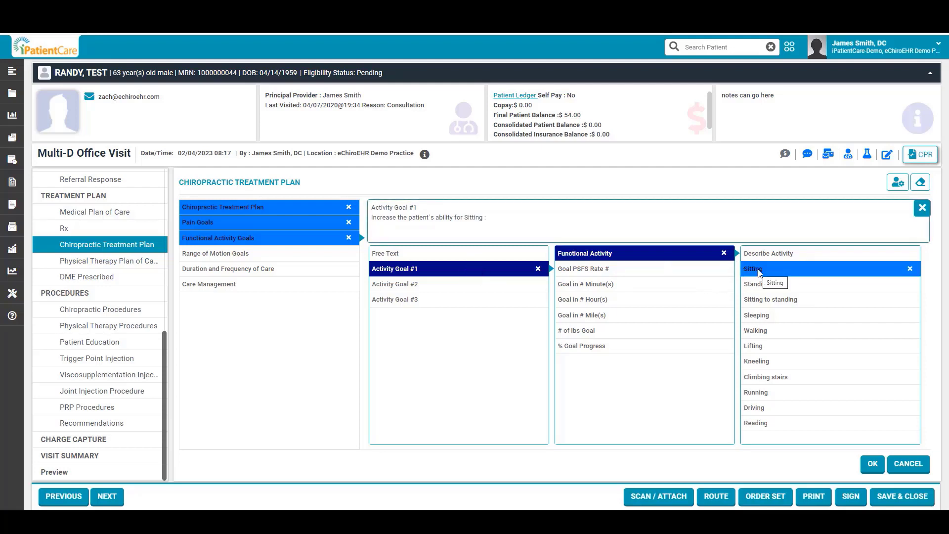
{"action": "left_click", "coordinate": [623, 285]}
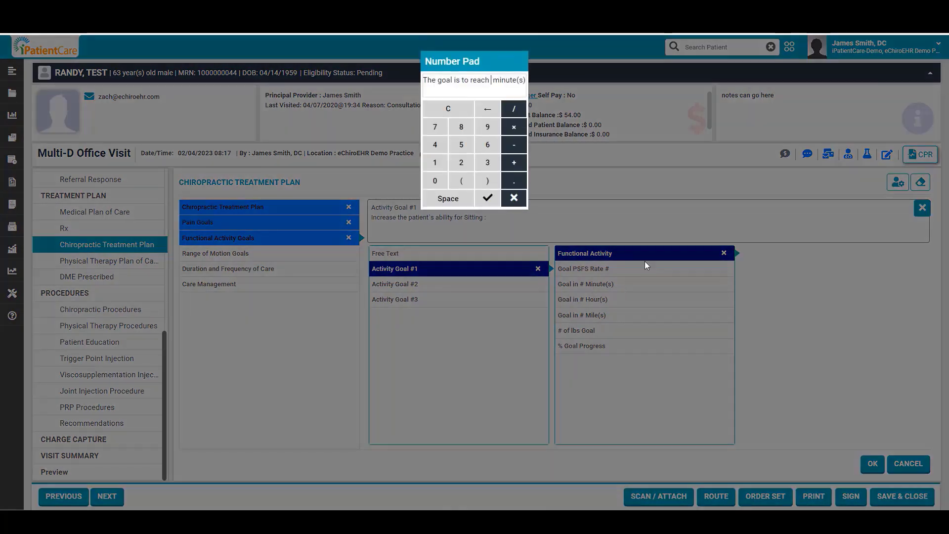
{"action": "left_click", "coordinate": [487, 145]}
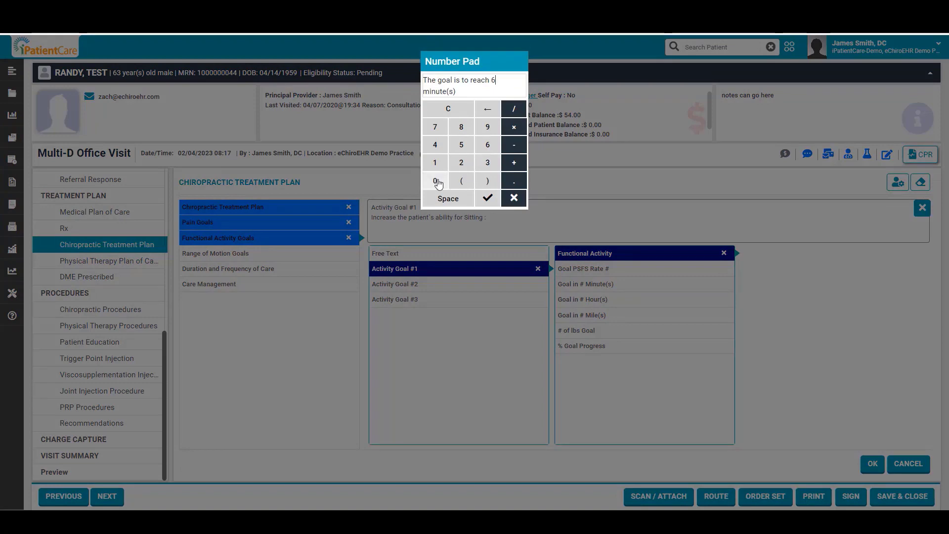
{"action": "left_click", "coordinate": [487, 198]}
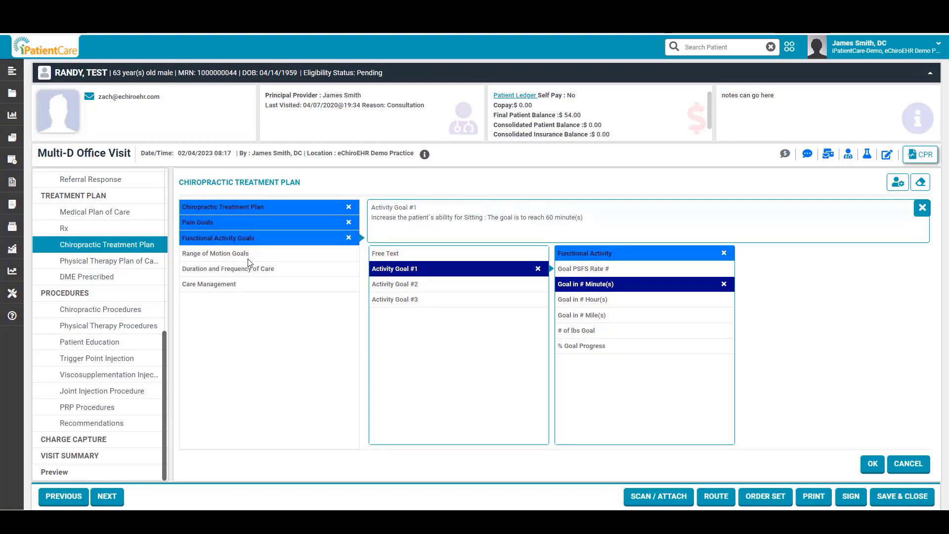
Step: Set the cervical flexion goal to 45 in the C-SP ROM Goals under Range of Motion Goals
{"action": "left_click", "coordinate": [225, 256]}
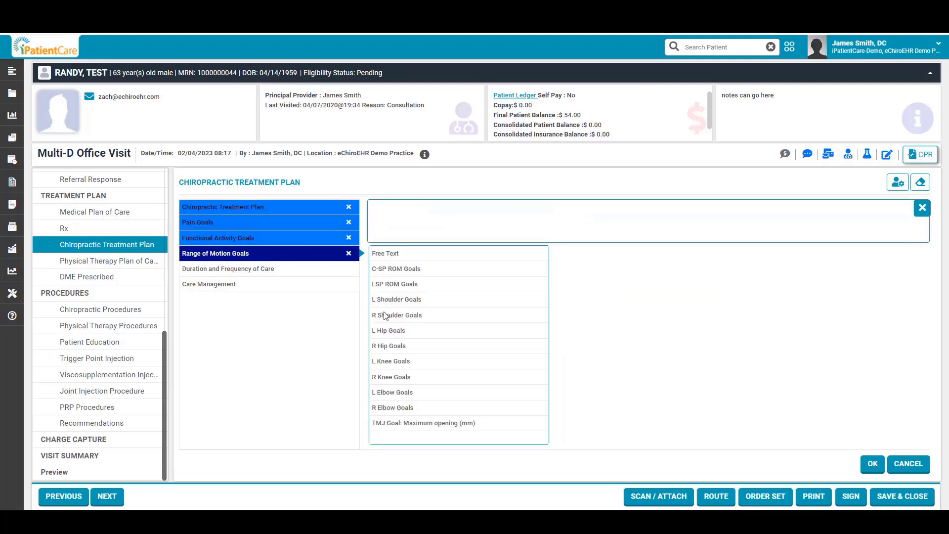
{"action": "left_click", "coordinate": [419, 271]}
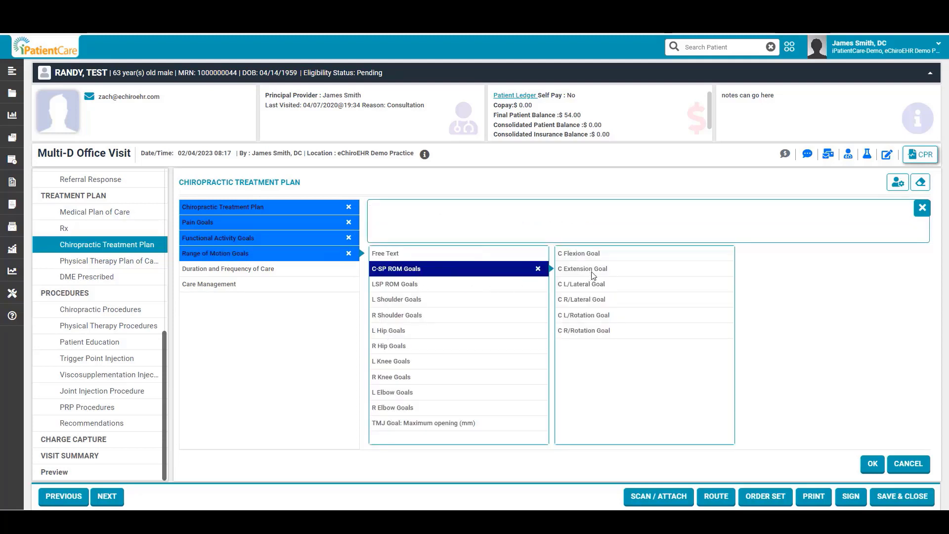
{"action": "left_click", "coordinate": [602, 257]}
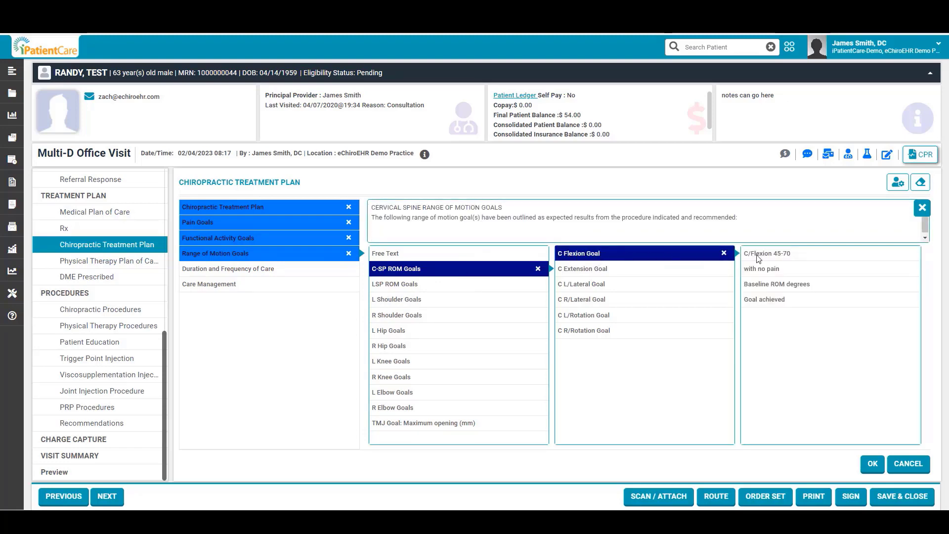
{"action": "left_click", "coordinate": [771, 254]}
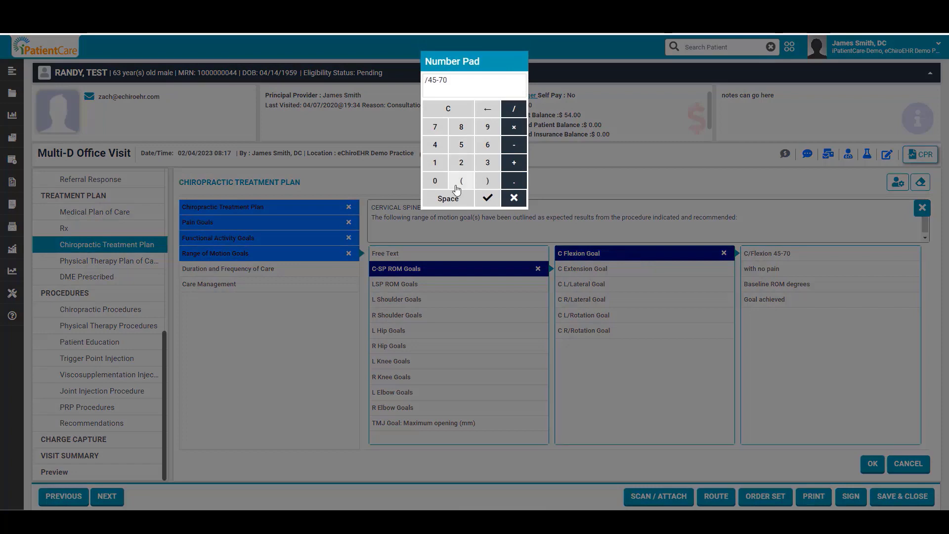
{"action": "left_click", "coordinate": [435, 144]}
{"action": "left_click", "coordinate": [456, 145]}
{"action": "left_click", "coordinate": [488, 198]}
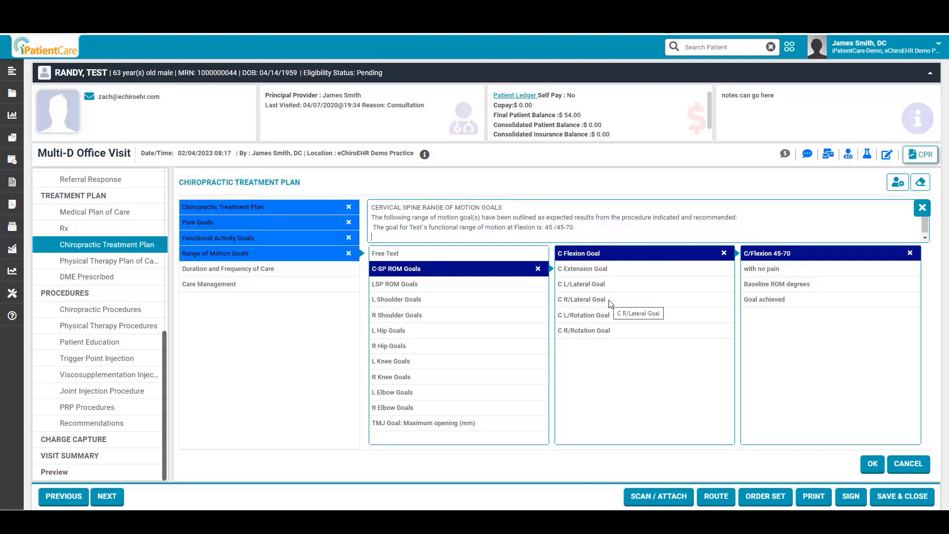
Step: Set the Duration of Care to 8 weeks and the Frequency of Care to 25 visits
{"action": "left_click", "coordinate": [255, 271]}
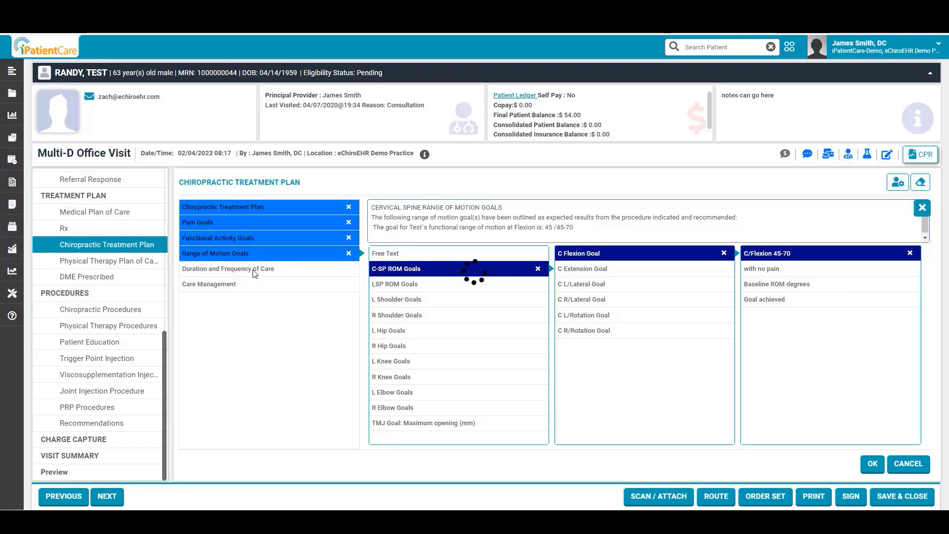
{"action": "left_click", "coordinate": [414, 272]}
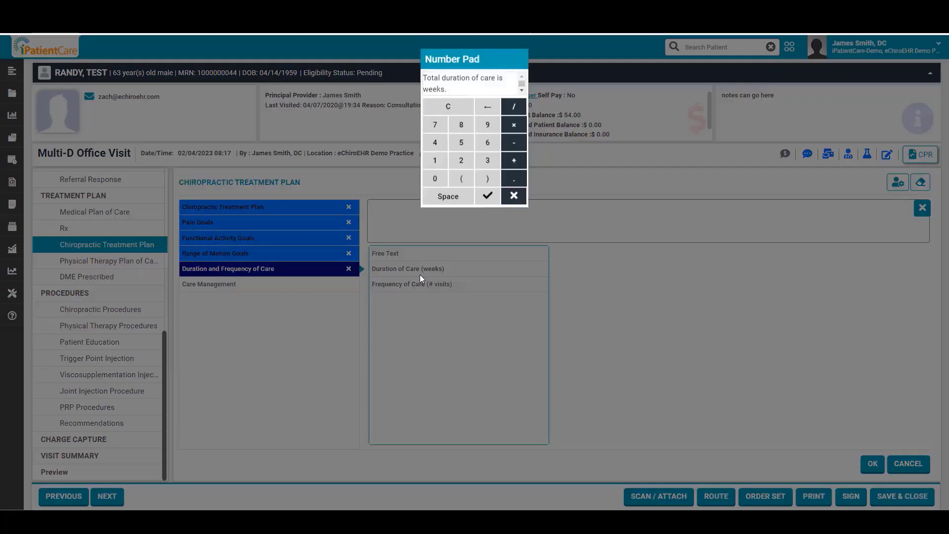
{"action": "left_click", "coordinate": [462, 127]}
{"action": "left_click", "coordinate": [487, 197]}
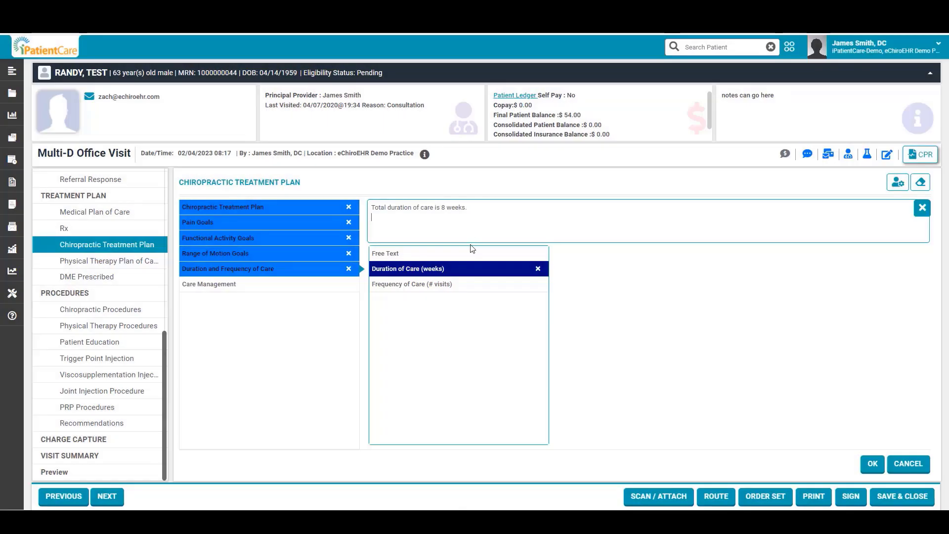
{"action": "left_click", "coordinate": [450, 289]}
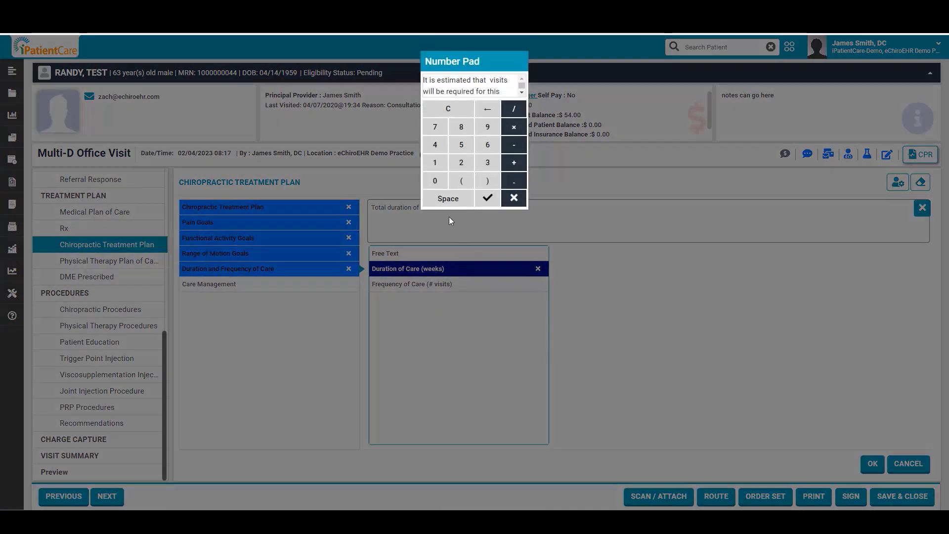
{"action": "left_click", "coordinate": [458, 164]}
{"action": "left_click", "coordinate": [461, 147]}
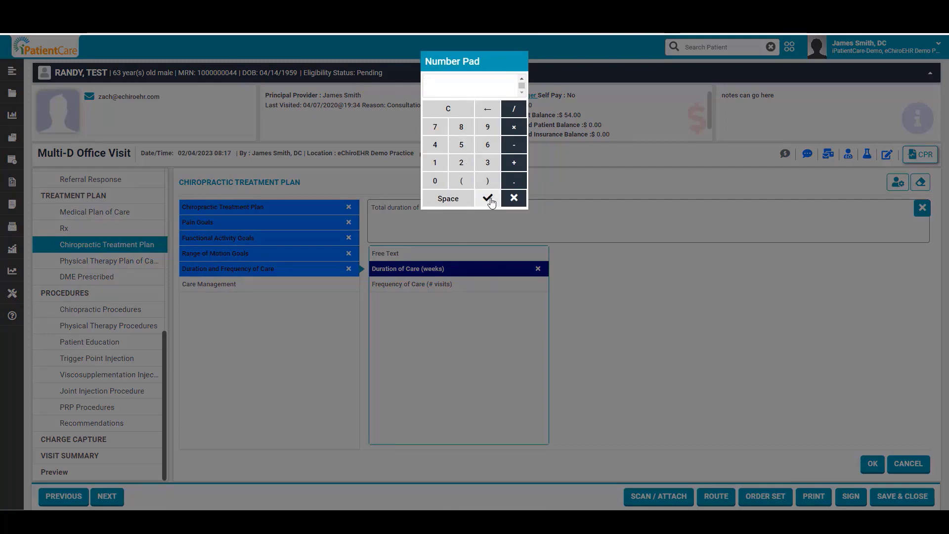
{"action": "left_click", "coordinate": [487, 198]}
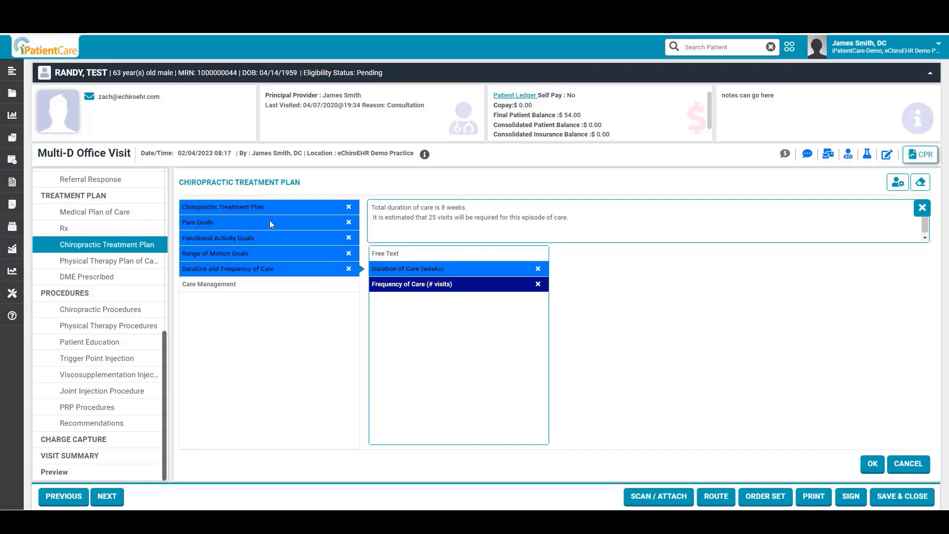
Step: Add Chiropractic adjustment, Therapeutic Exercise, Mechanical traction, Electric Stimulation and Low Level Laser as therapeutic descriptions under Care Management
{"action": "left_click", "coordinate": [214, 289]}
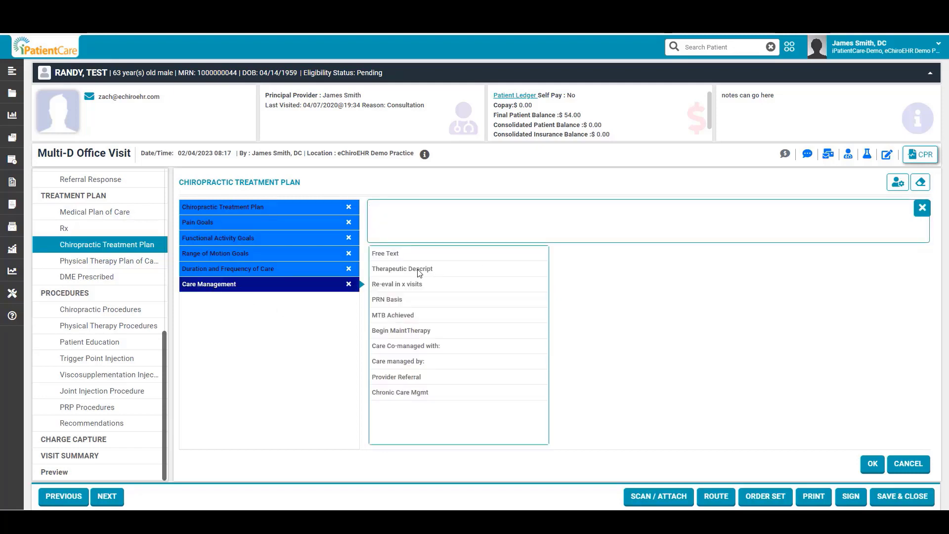
{"action": "left_click", "coordinate": [419, 271]}
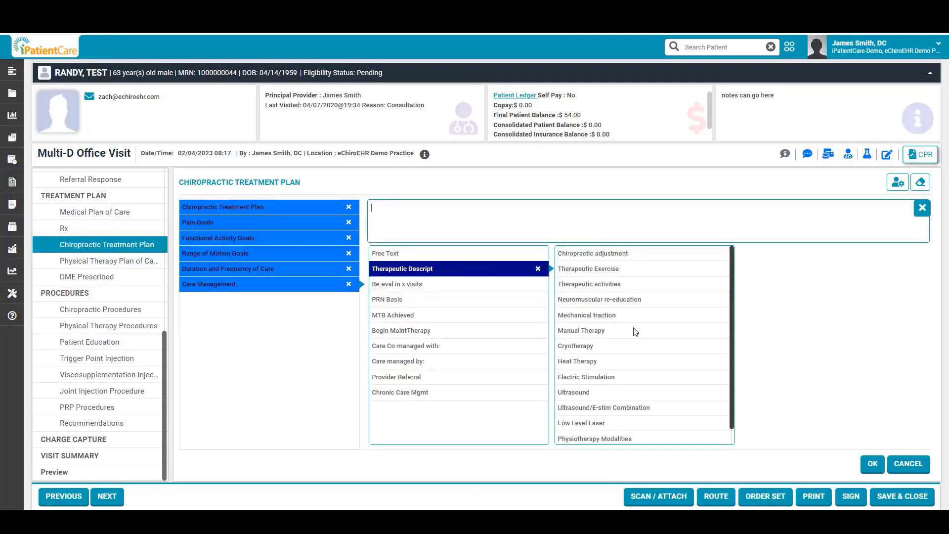
{"action": "scroll", "coordinate": [642, 284], "scroll_direction": "down", "scroll_amount": 1}
{"action": "scroll", "coordinate": [645, 282], "scroll_direction": "up", "scroll_amount": 1}
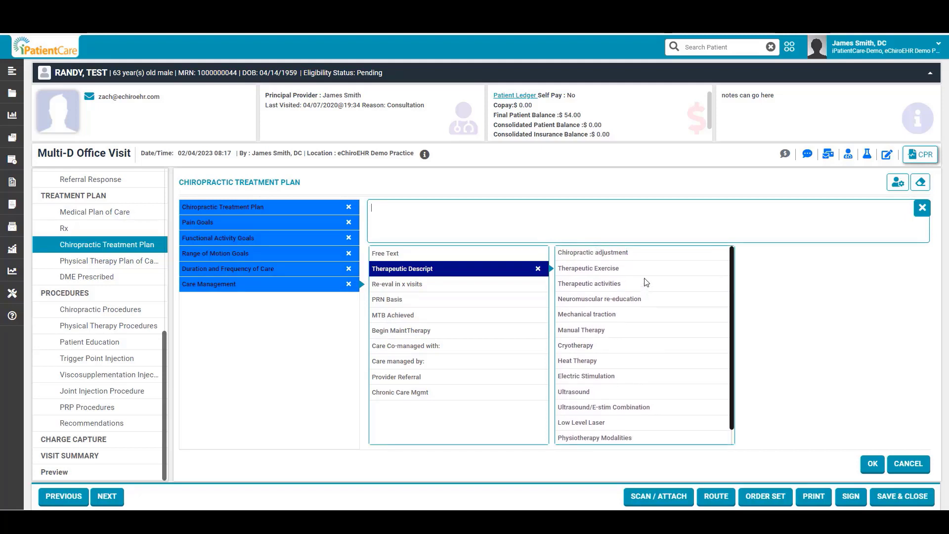
{"action": "left_click", "coordinate": [605, 256]}
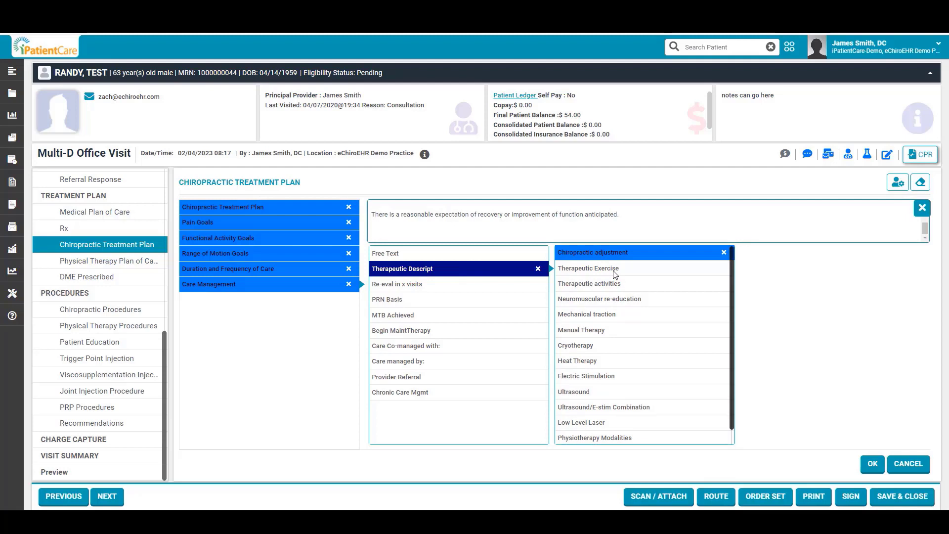
{"action": "left_click", "coordinate": [613, 271]}
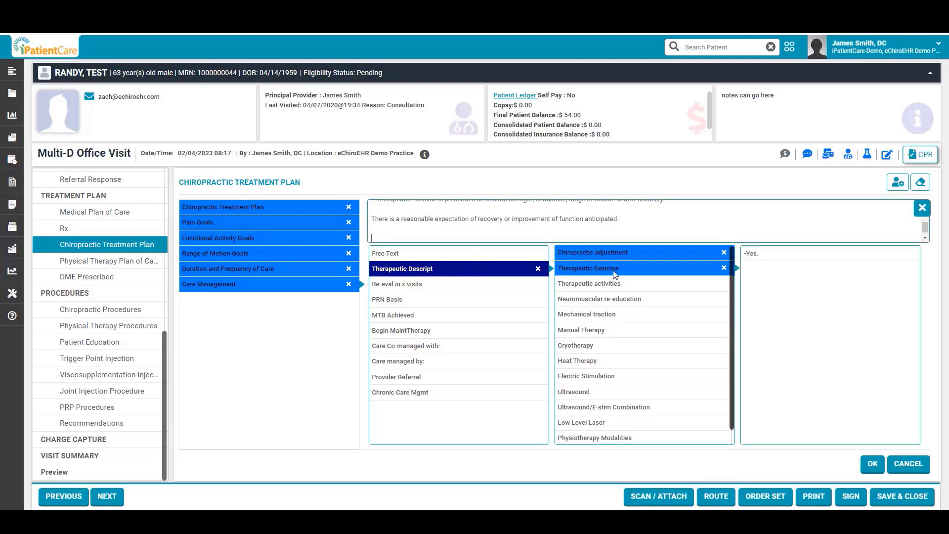
{"action": "left_click", "coordinate": [610, 316]}
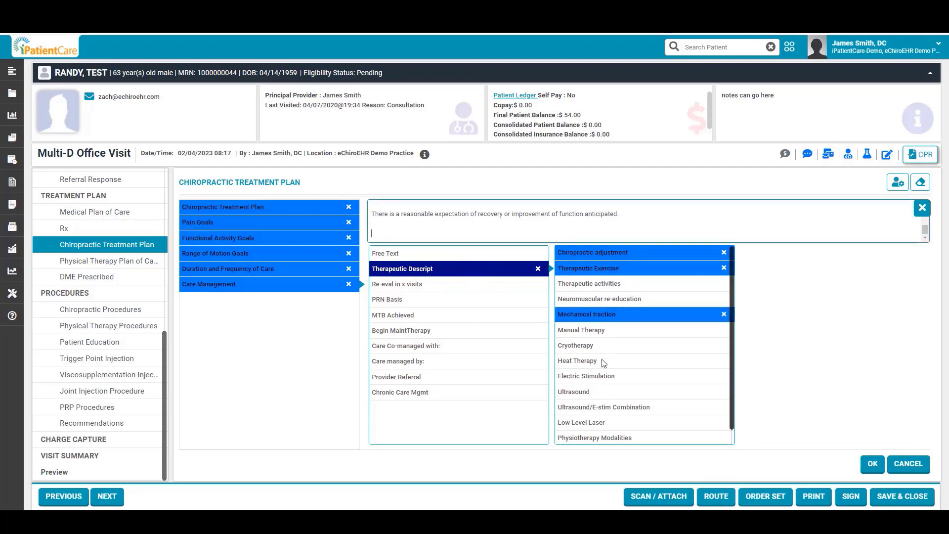
{"action": "left_click", "coordinate": [598, 379]}
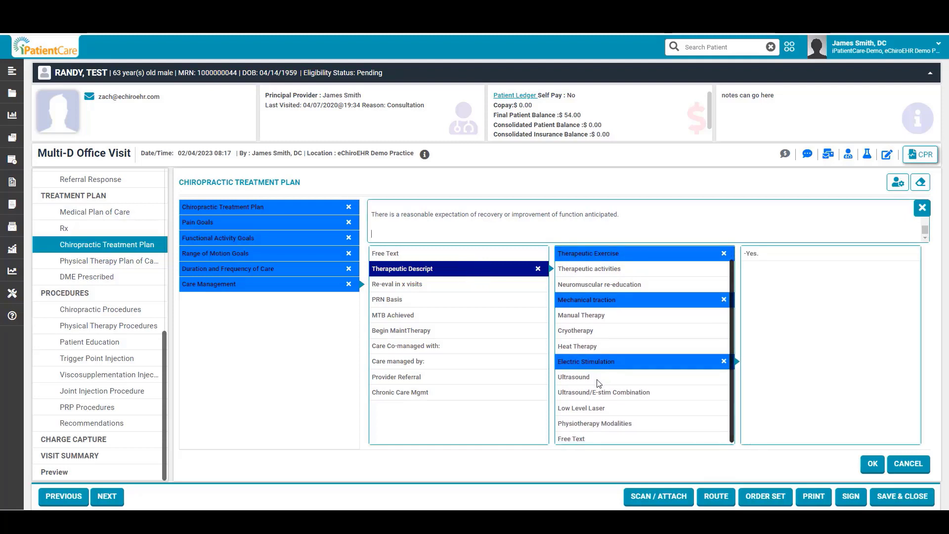
{"action": "left_click", "coordinate": [589, 409]}
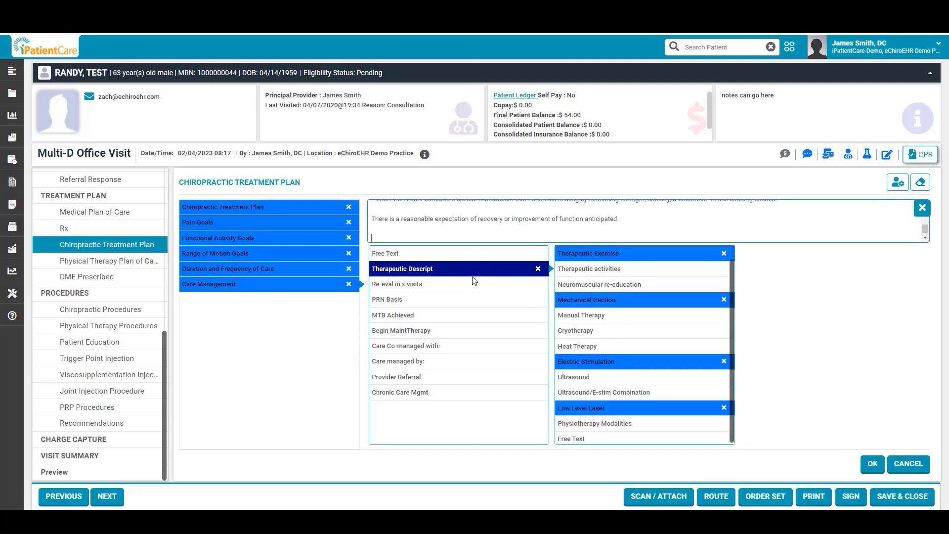
Step: Schedule the Care Management re-evaluation in an additional 10 visits
{"action": "left_click", "coordinate": [415, 285]}
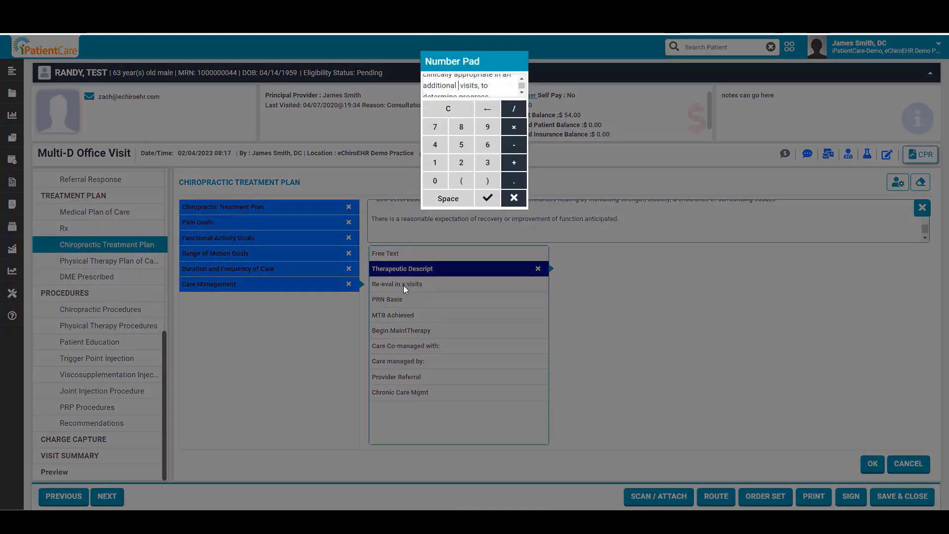
{"action": "left_click", "coordinate": [435, 164]}
{"action": "left_click", "coordinate": [436, 180]}
{"action": "left_click", "coordinate": [487, 198]}
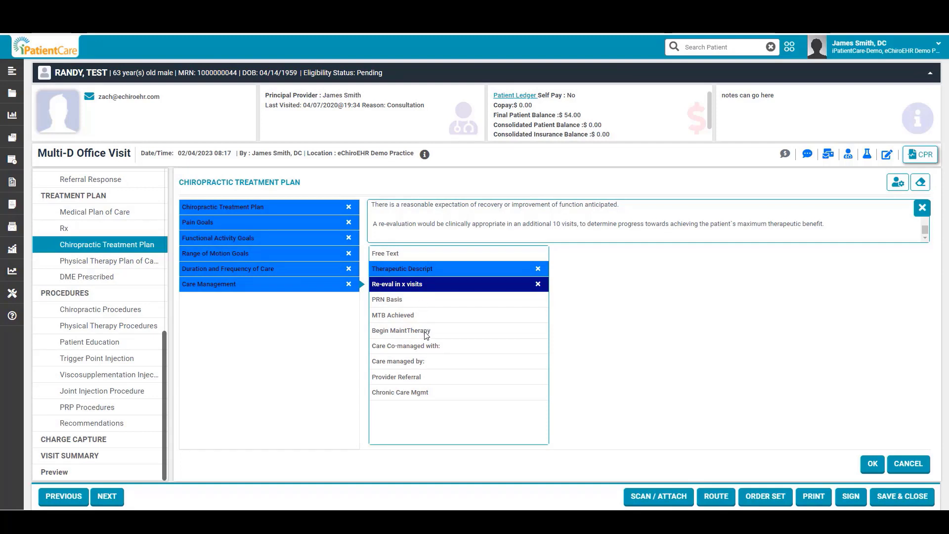
Step: Enter the co-managing doctor's name as free text for Care Co-managed with
{"action": "left_click", "coordinate": [445, 352]}
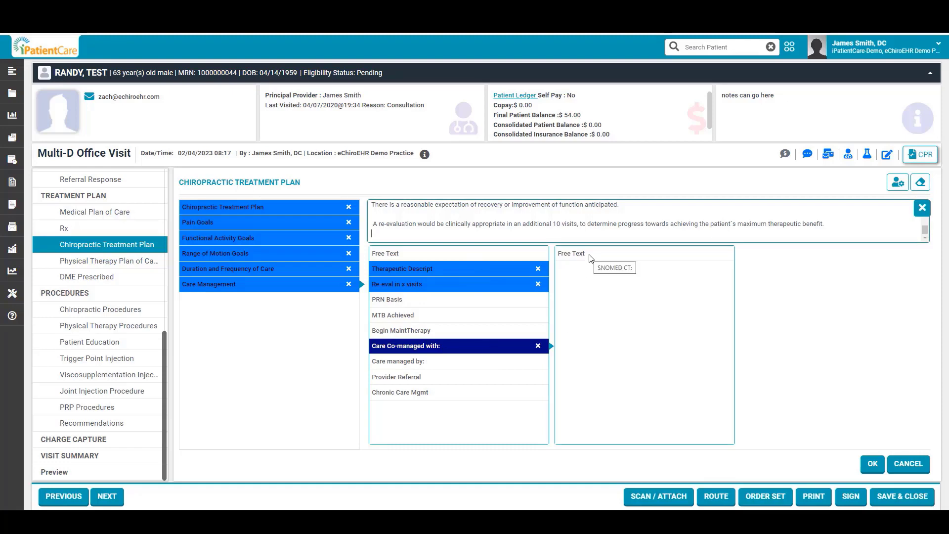
{"action": "left_click", "coordinate": [589, 255]}
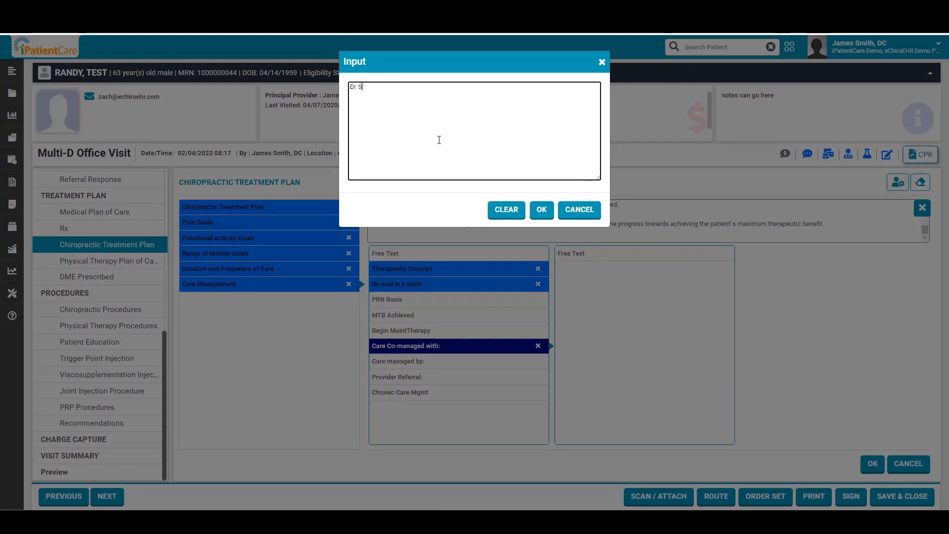
{"action": "type", "text": "Dr Smith"}
{"action": "left_click", "coordinate": [542, 209]}
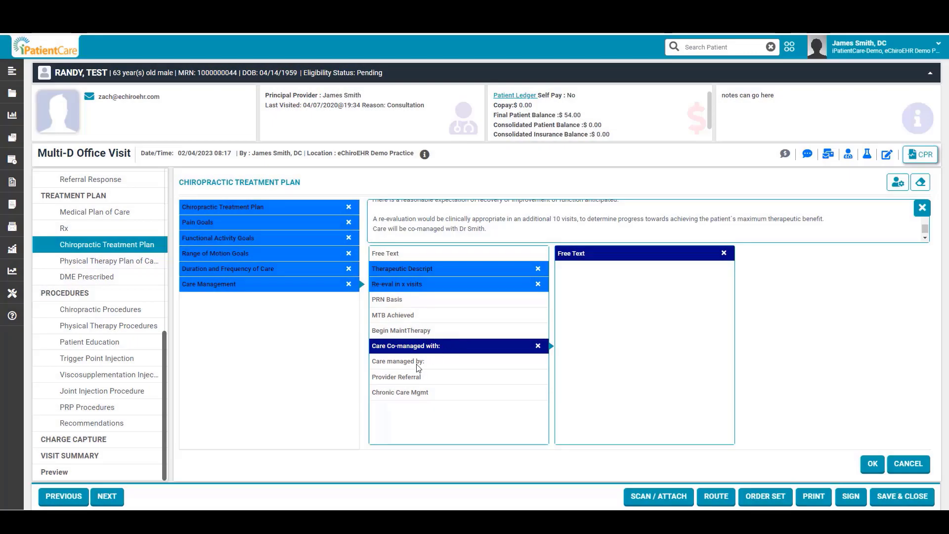
Step: Look through the Care managed by, Provider Referral and Chronic Care Mgmt options under Care Management
{"action": "left_click", "coordinate": [417, 363]}
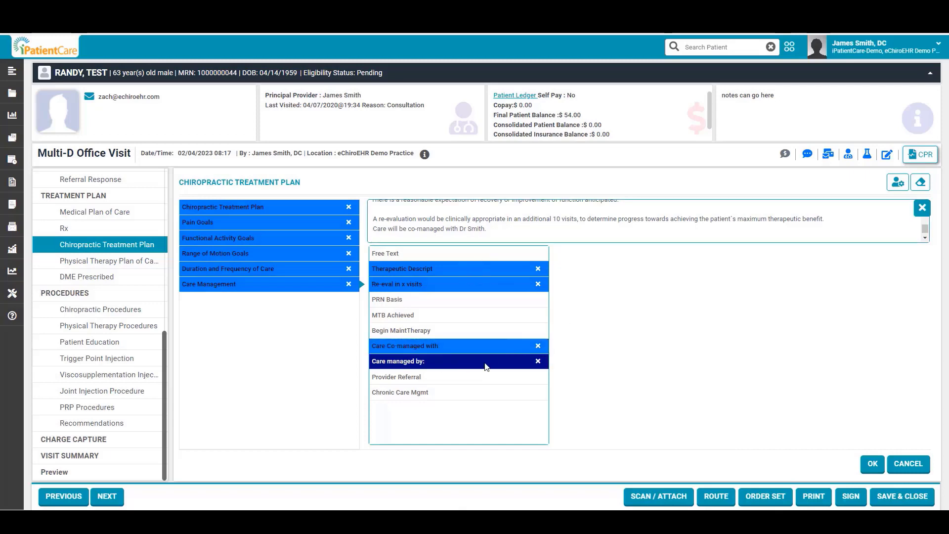
{"action": "left_click", "coordinate": [442, 377]}
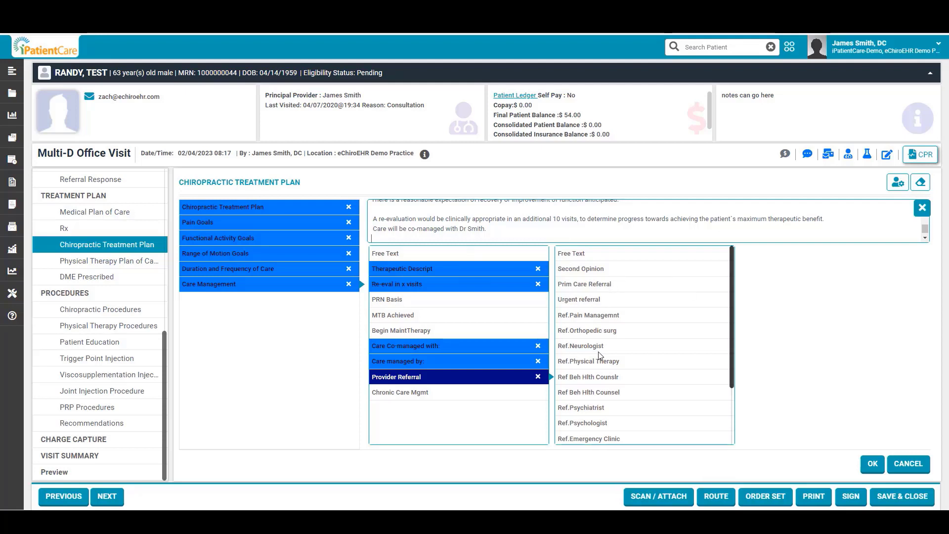
{"action": "scroll", "coordinate": [601, 356], "scroll_direction": "down", "scroll_amount": 2}
{"action": "left_click", "coordinate": [417, 393]}
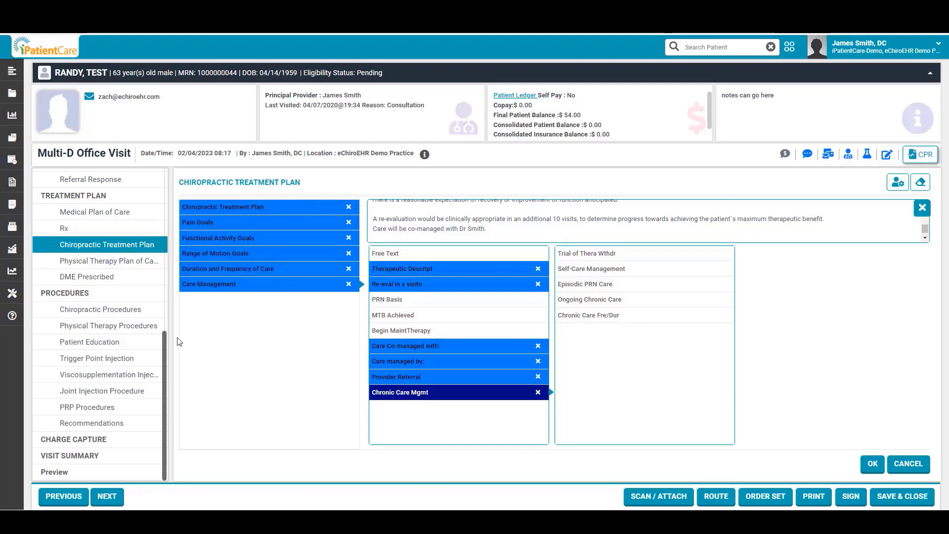
Step: Look through the Physical Therapy Plan of Care options for goals, services and interventions, frequency, duration, self-care recommendations and progress reports
{"action": "left_click", "coordinate": [112, 262]}
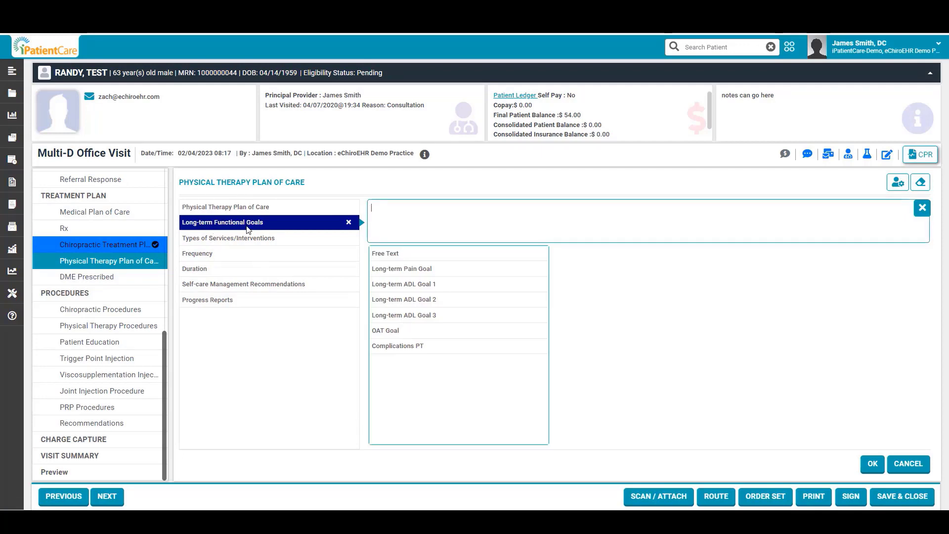
{"action": "left_click", "coordinate": [211, 240]}
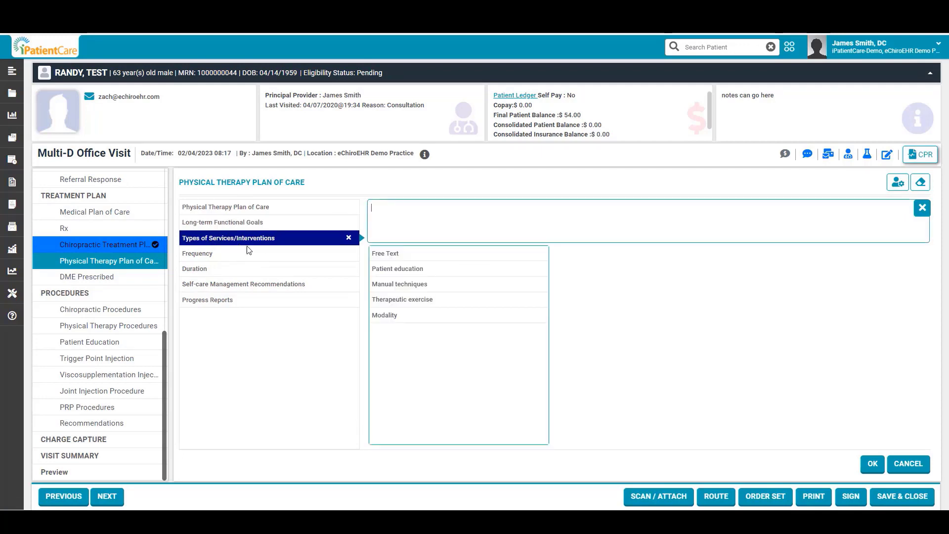
{"action": "left_click", "coordinate": [399, 286]}
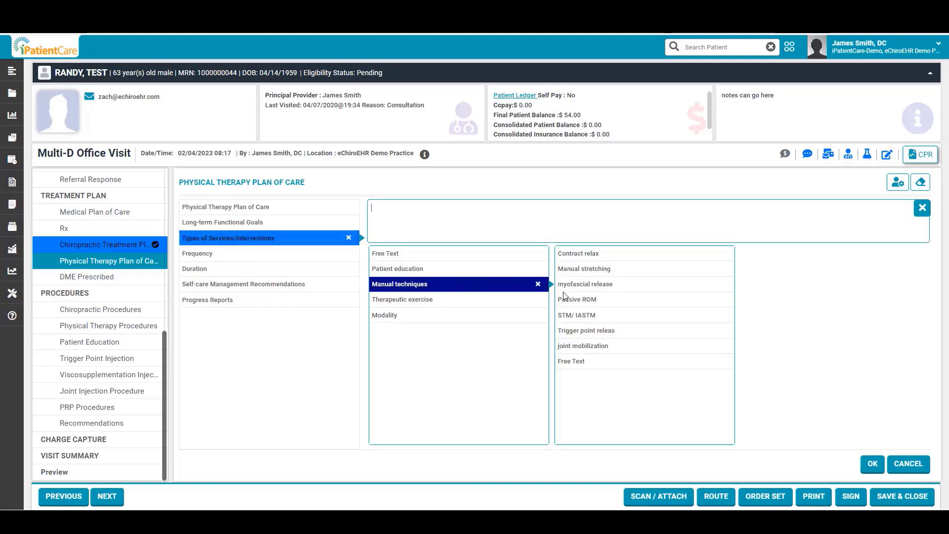
{"action": "left_click", "coordinate": [249, 258]}
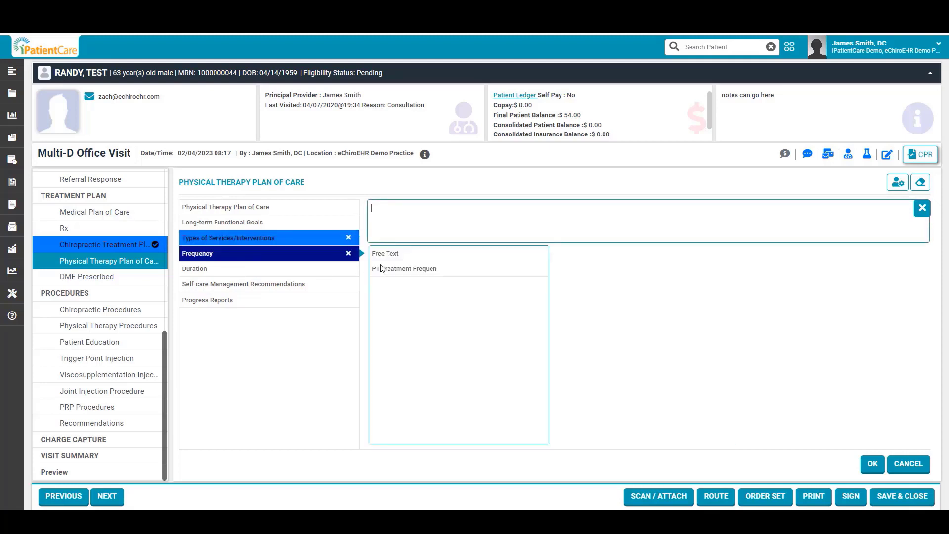
{"action": "left_click", "coordinate": [259, 269]}
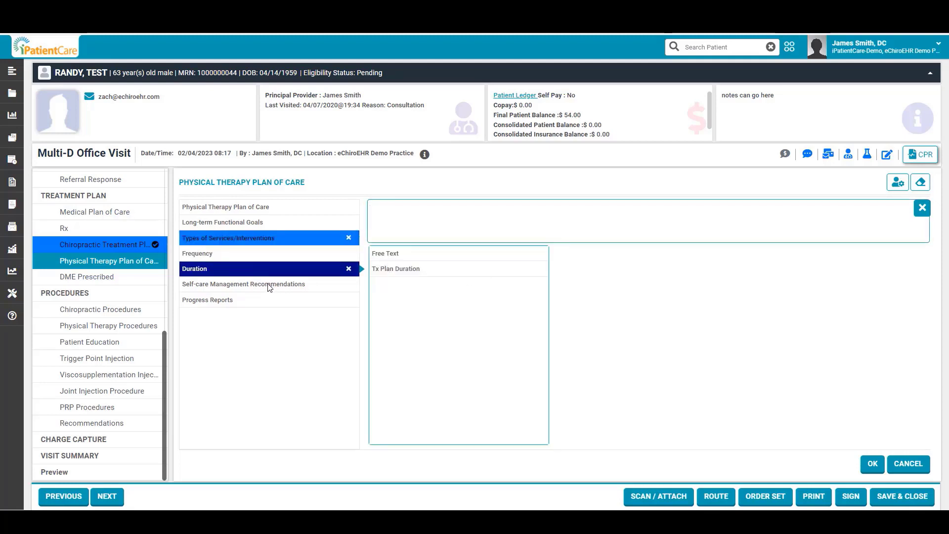
{"action": "left_click", "coordinate": [266, 288]}
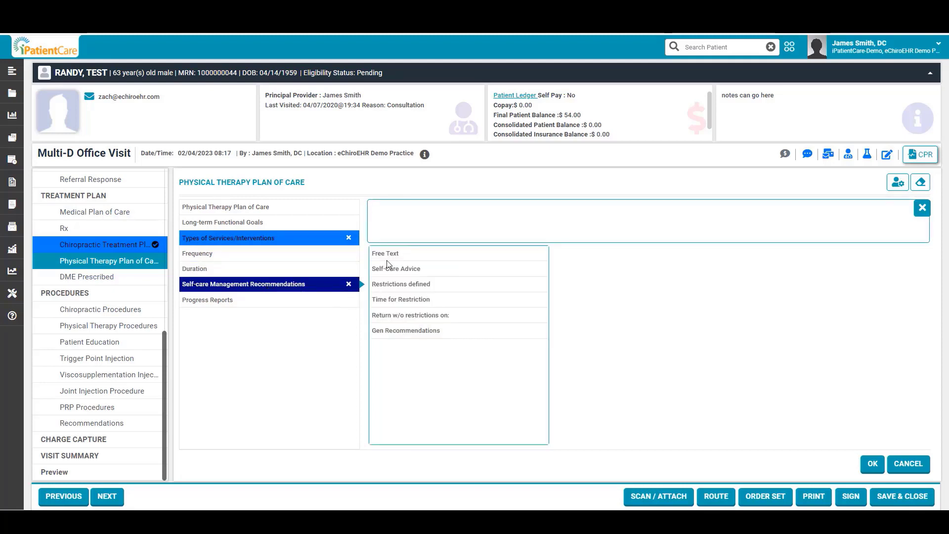
{"action": "left_click", "coordinate": [210, 301]}
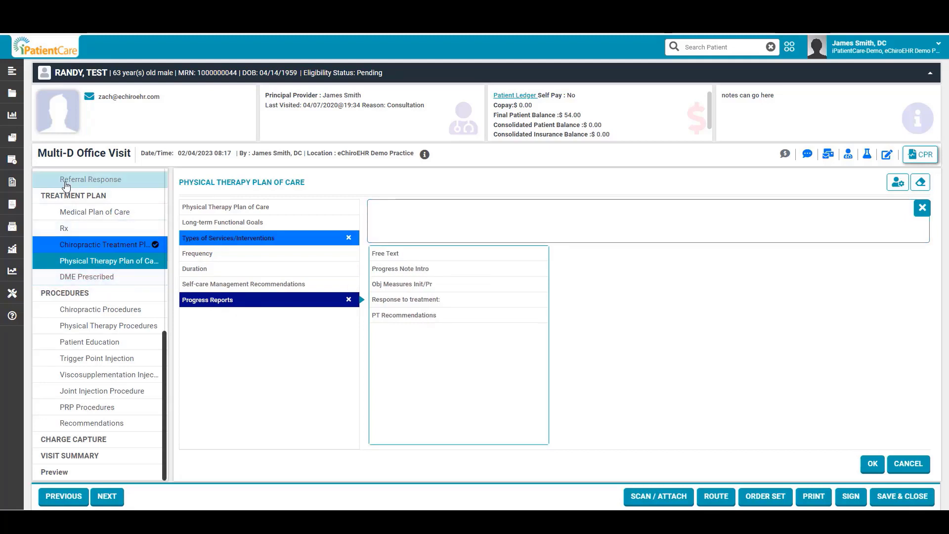
Step: Under DME Prescribed, record Level 4 Active and justify the L1851 Knee Brace with + Ant Drawer Sign and X-ray evidence OA
{"action": "left_click", "coordinate": [94, 277]}
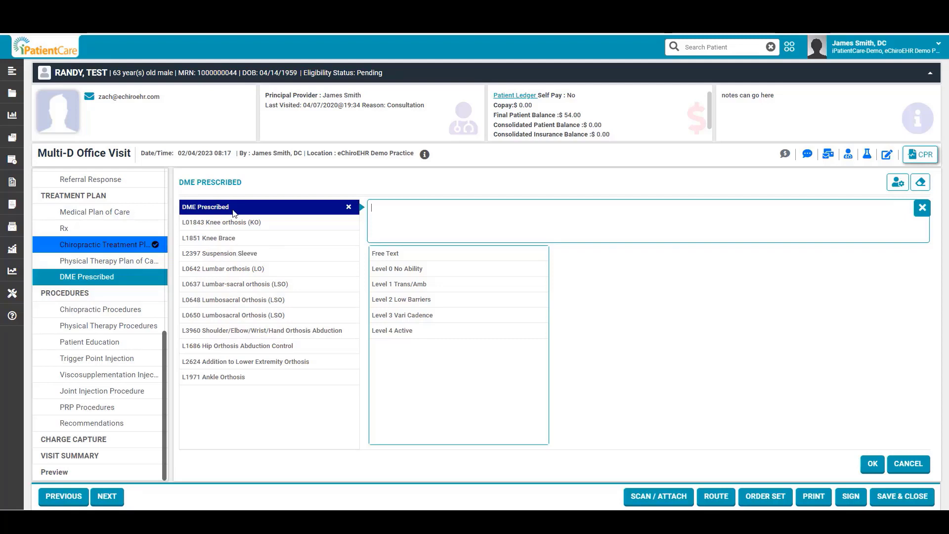
{"action": "left_click", "coordinate": [414, 331]}
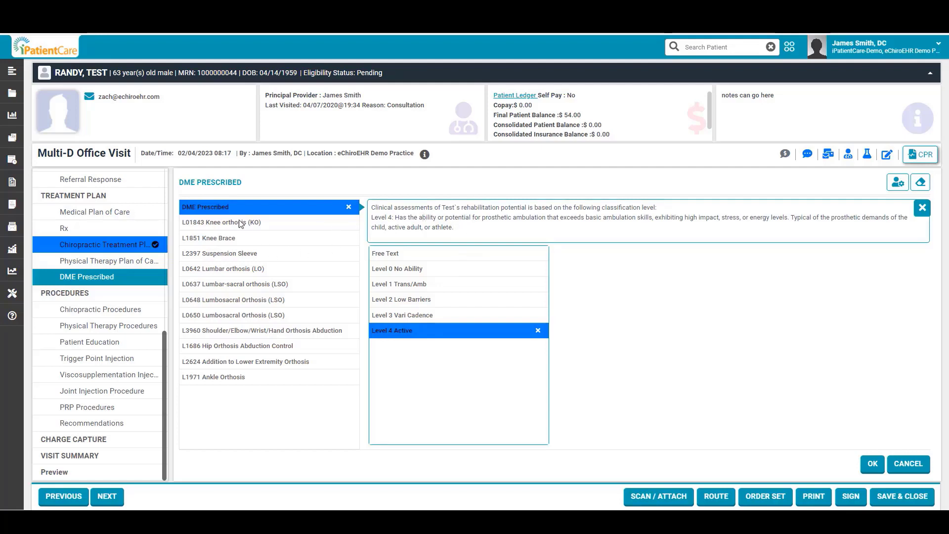
{"action": "left_click", "coordinate": [234, 241]}
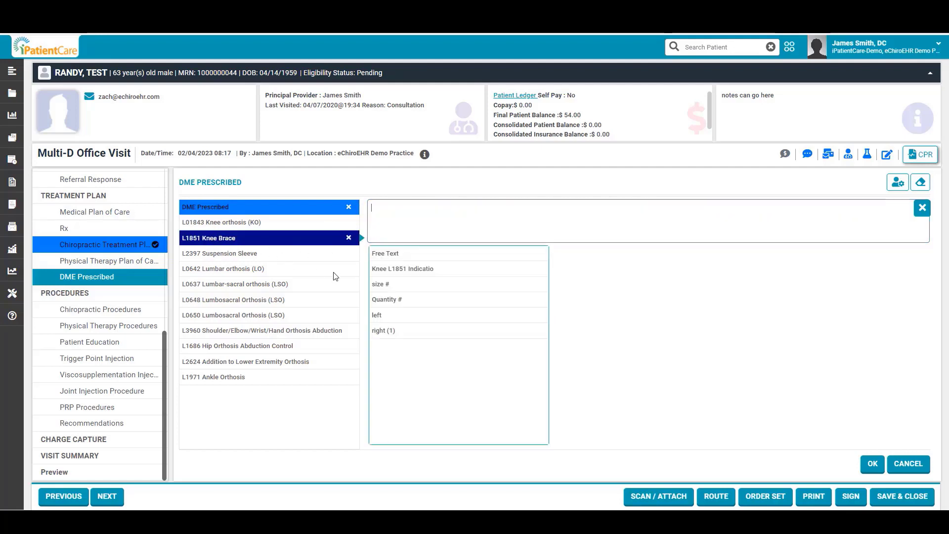
{"action": "left_click", "coordinate": [417, 271]}
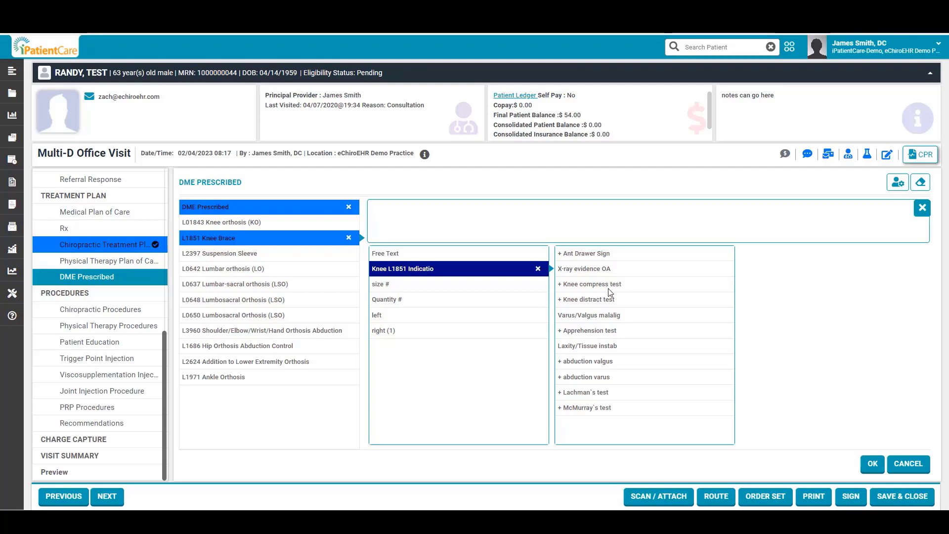
{"action": "left_click", "coordinate": [602, 257]}
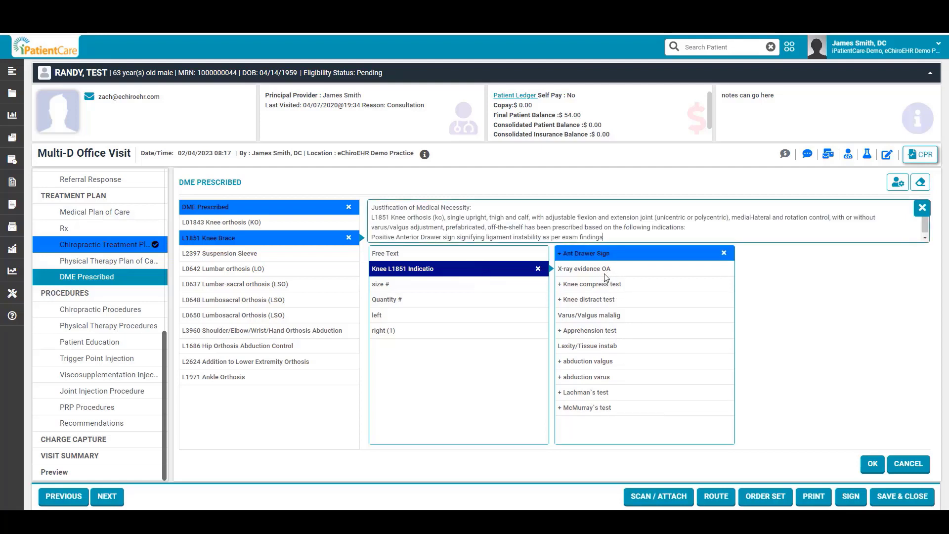
{"action": "left_click", "coordinate": [605, 272]}
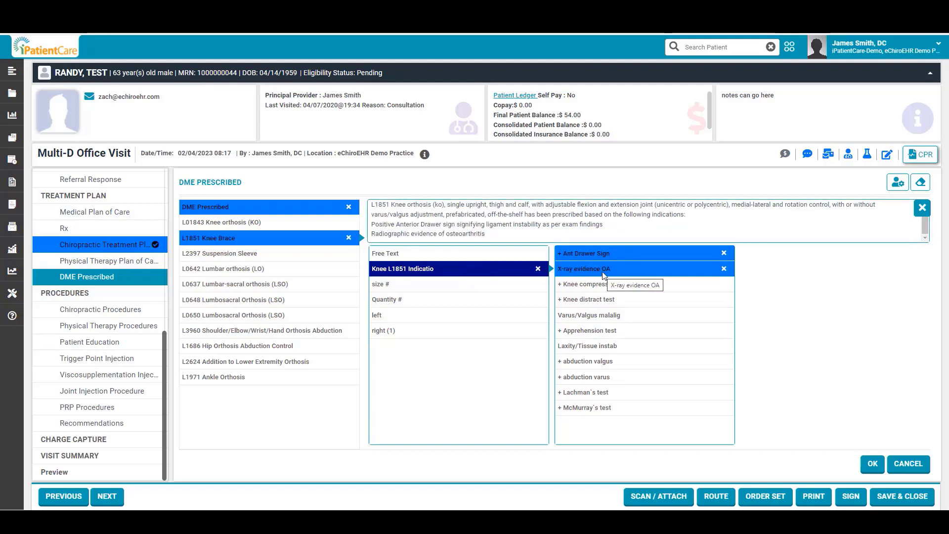
Step: Specify the L1851 knee brace as size 5, quantity 1, right side, and review its medical necessity text
{"action": "left_click", "coordinate": [405, 285]}
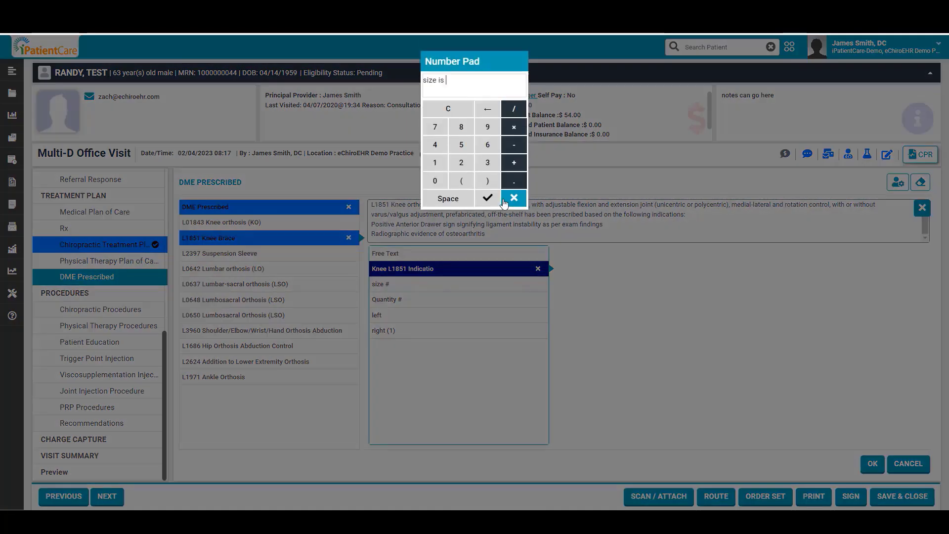
{"action": "left_click", "coordinate": [461, 145]}
{"action": "left_click", "coordinate": [488, 198]}
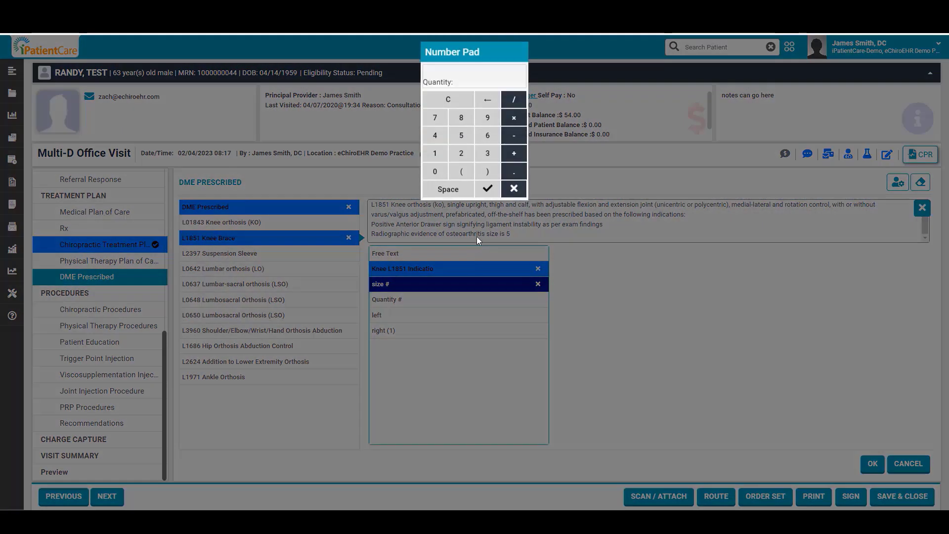
{"action": "left_click", "coordinate": [435, 153]}
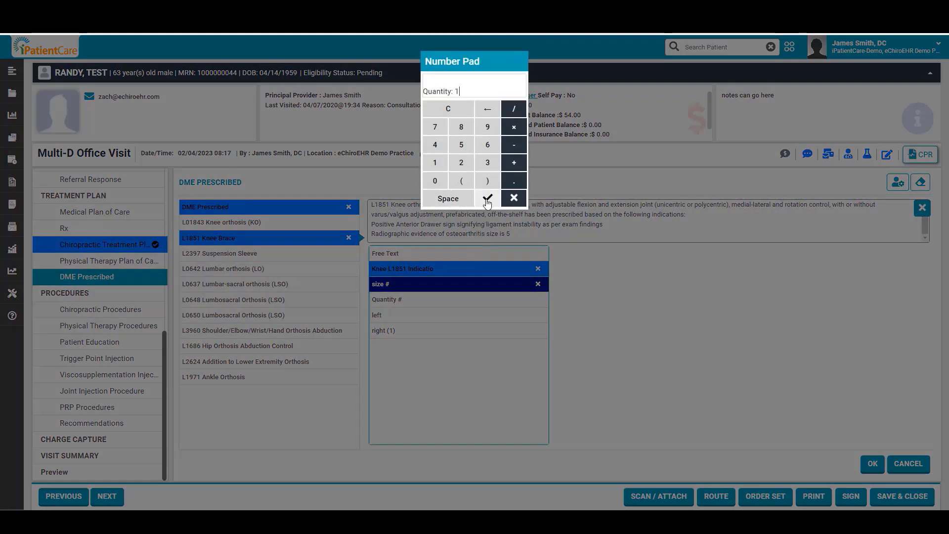
{"action": "left_click", "coordinate": [487, 189]}
{"action": "left_click", "coordinate": [430, 332]}
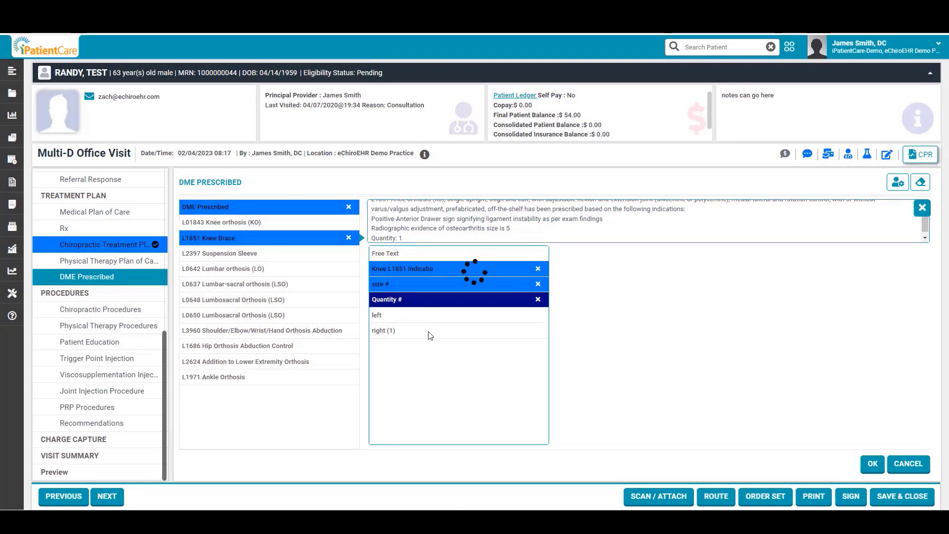
{"action": "scroll", "coordinate": [490, 224], "scroll_direction": "up", "scroll_amount": 2}
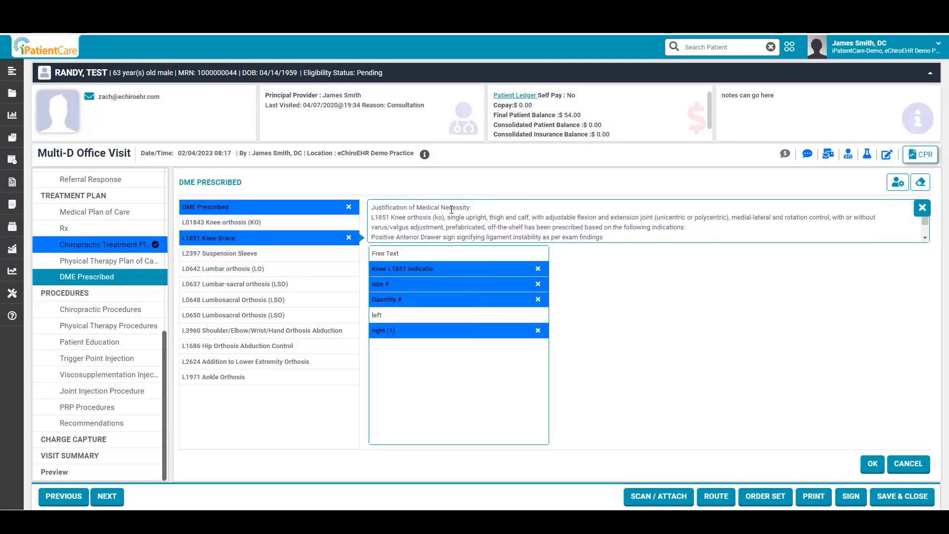
{"action": "scroll", "coordinate": [451, 210], "scroll_direction": "down", "scroll_amount": 2}
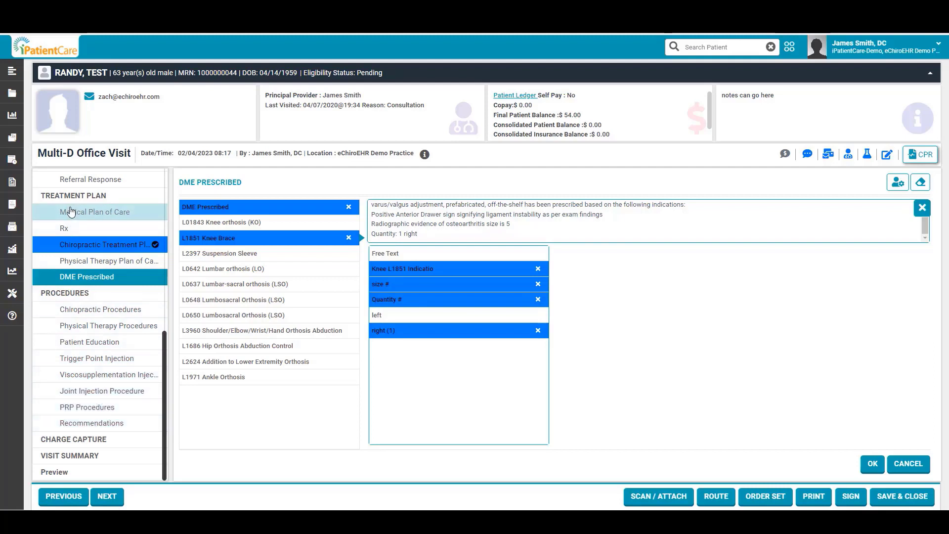
Step: Record Evaluation & Management code 99203 30-44 minutes under Chiropractic Procedures with 44 minutes of total time
{"action": "left_click", "coordinate": [126, 311]}
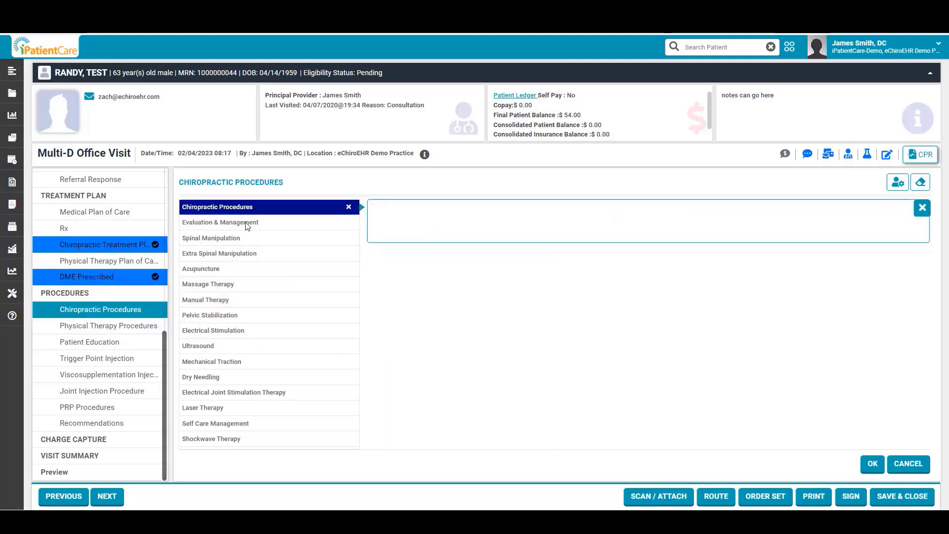
{"action": "left_click", "coordinate": [247, 222]}
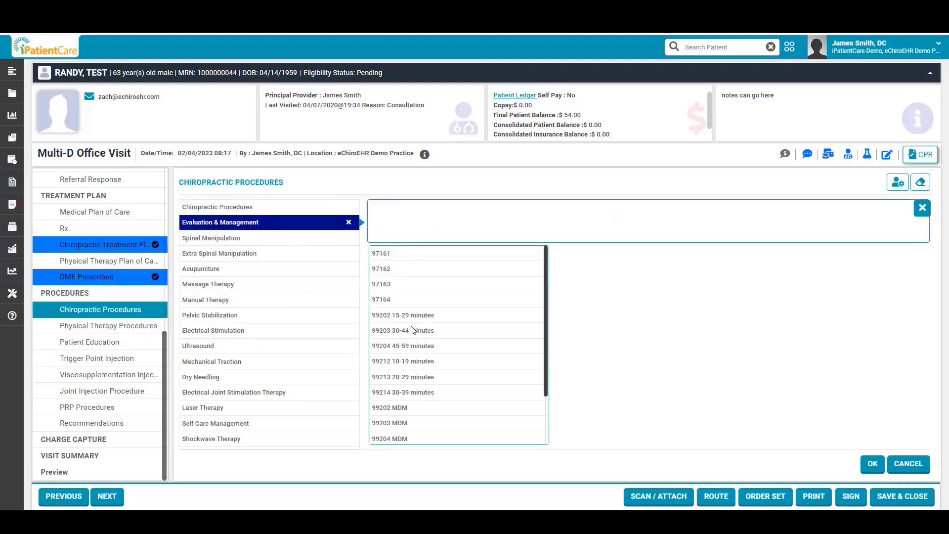
{"action": "scroll", "coordinate": [403, 421], "scroll_direction": "down", "scroll_amount": 1}
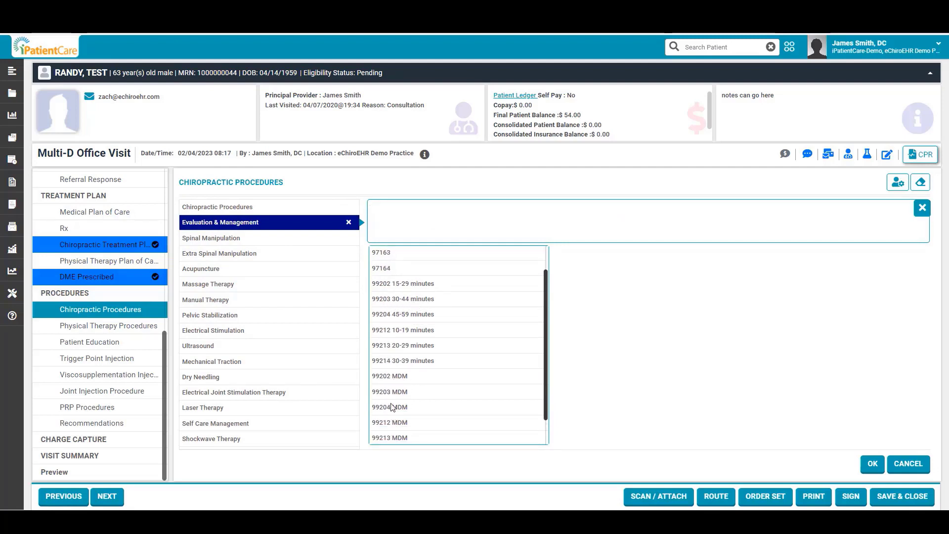
{"action": "left_click", "coordinate": [398, 300]}
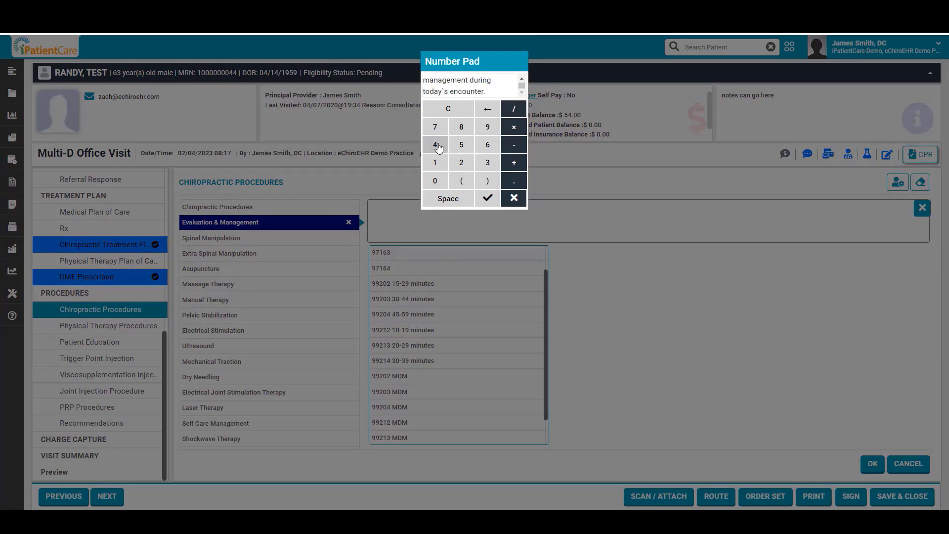
{"action": "left_click", "coordinate": [488, 197]}
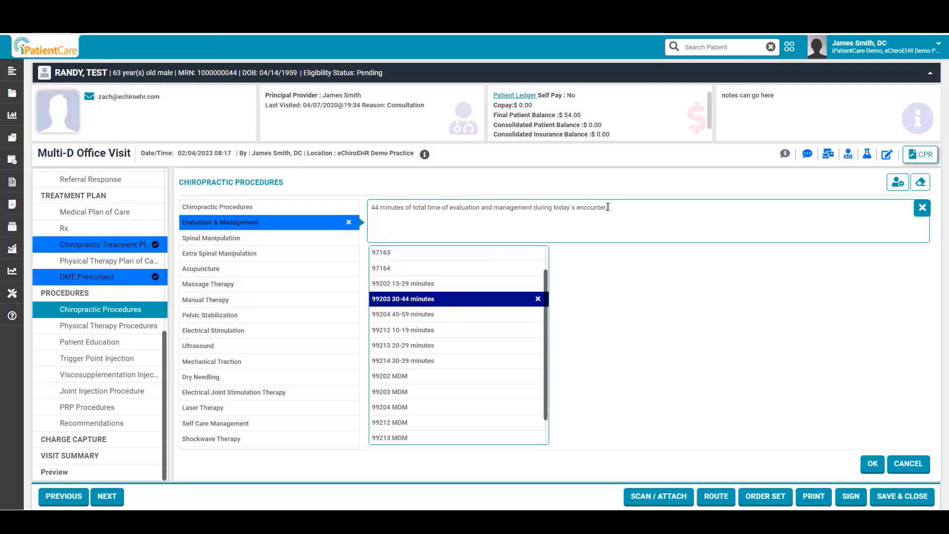
Step: Switch to the PowerPoint slide on Total Time and collapse its notes to read which activities count
{"action": "left_click_drag", "start_coordinate": [1, 148], "coordinate": [526, 33]}
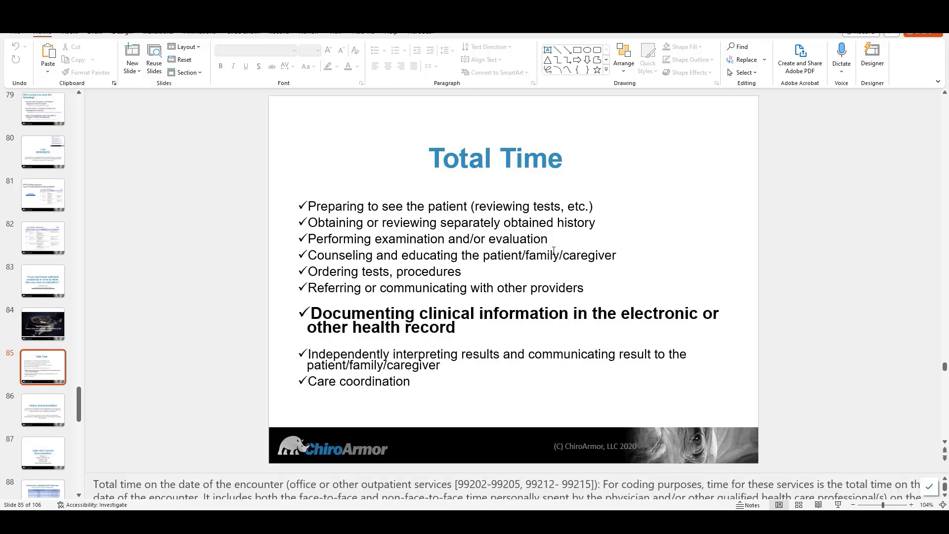
{"action": "left_click_drag", "start_coordinate": [485, 474], "coordinate": [484, 501]}
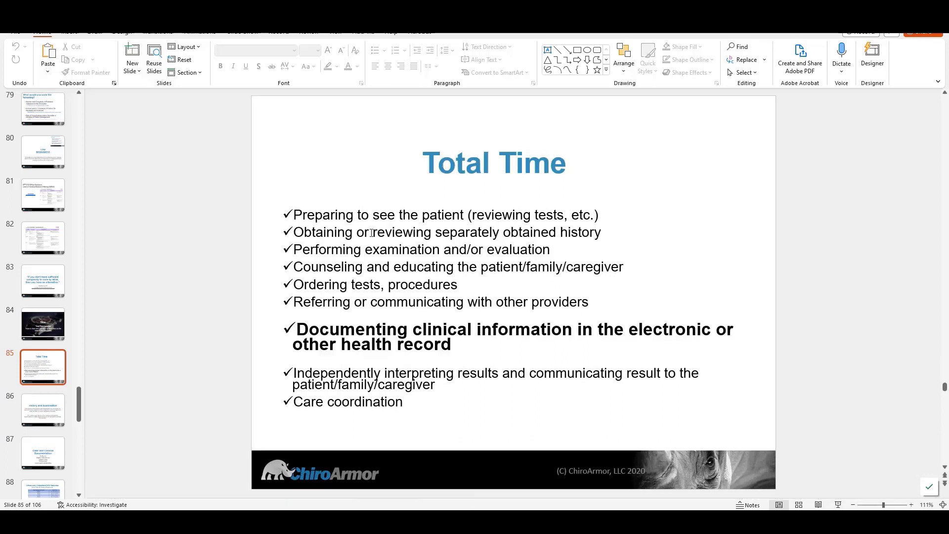
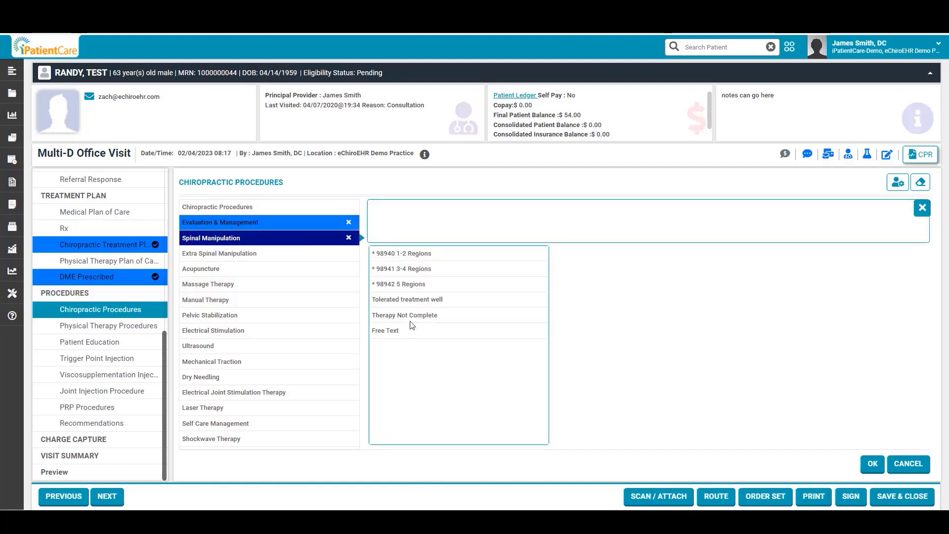
Step: Document spinal manipulation 98940 1-2 Regions for cervical levels C4 and C5 using diversified manipulation
{"action": "left_click", "coordinate": [410, 253]}
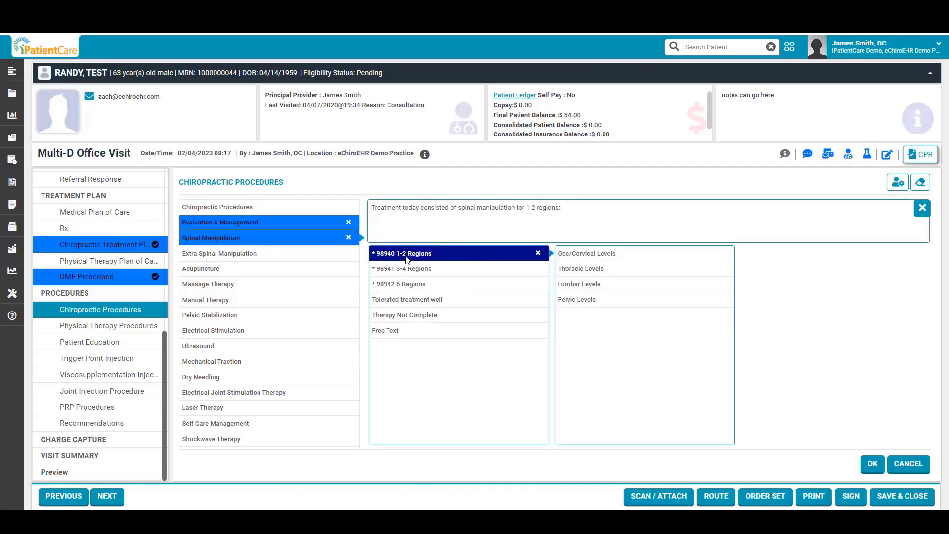
{"action": "left_click", "coordinate": [598, 254]}
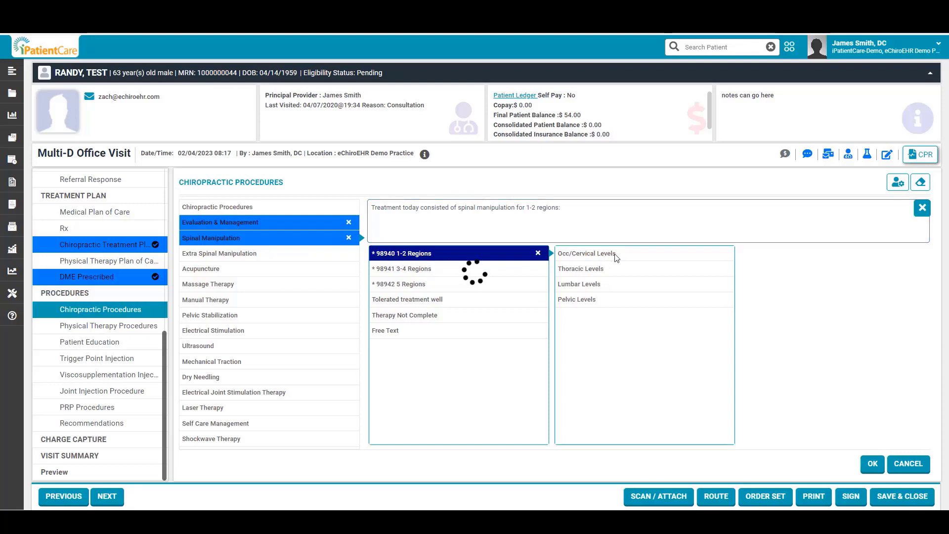
{"action": "left_click", "coordinate": [761, 317]}
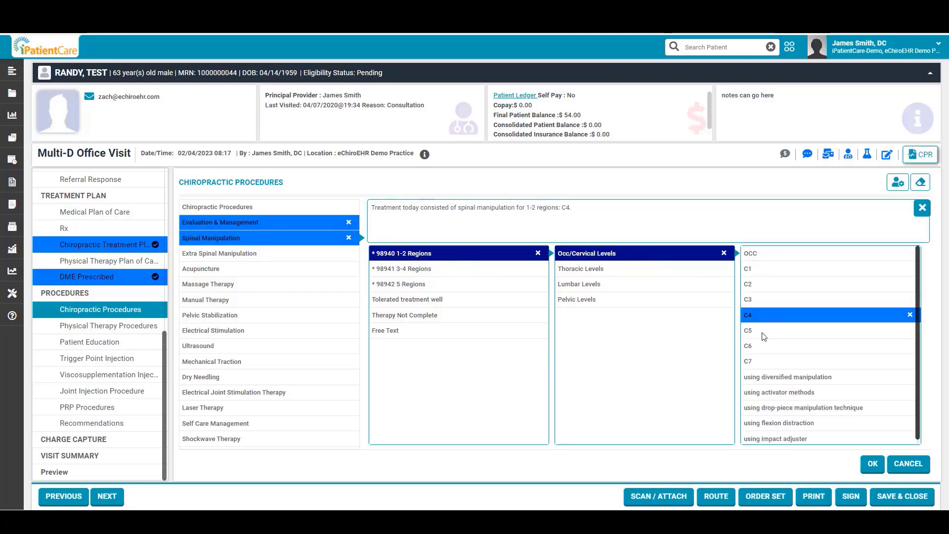
{"action": "left_click", "coordinate": [763, 331]}
{"action": "left_click", "coordinate": [779, 377]}
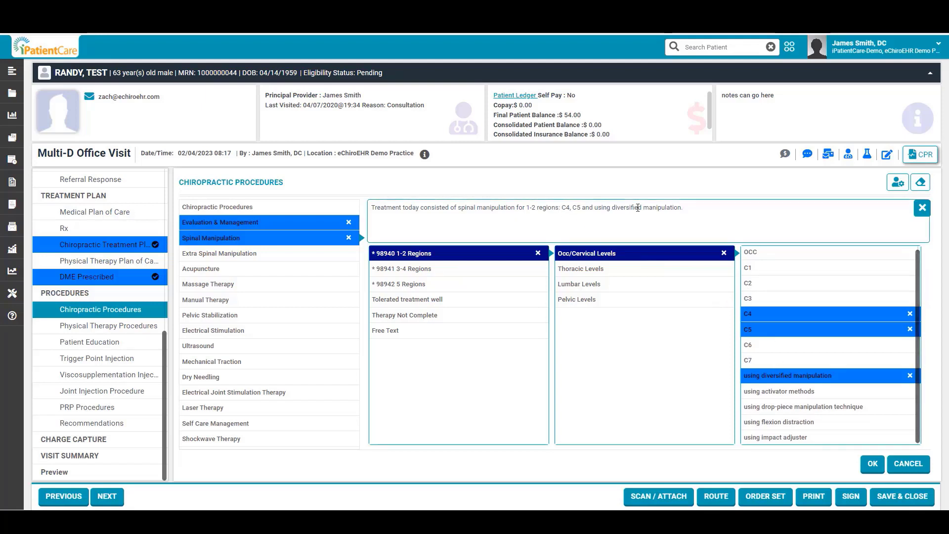
Step: Add thoracic level T4 using anterior thoracic technique to the spinal manipulation and record that treatment was tolerated well
{"action": "left_click", "coordinate": [591, 274]}
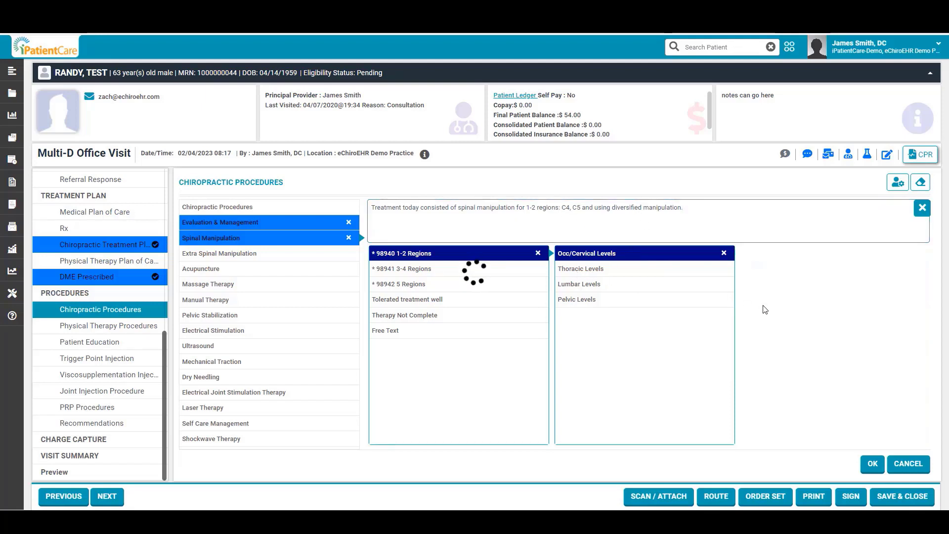
{"action": "left_click", "coordinate": [766, 305]}
{"action": "scroll", "coordinate": [771, 327], "scroll_direction": "down", "scroll_amount": 3}
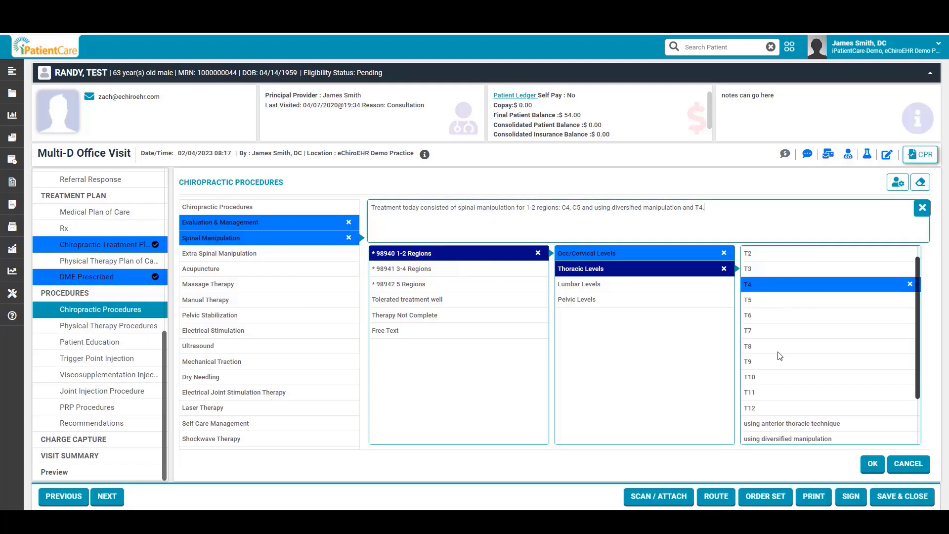
{"action": "left_click", "coordinate": [779, 366]}
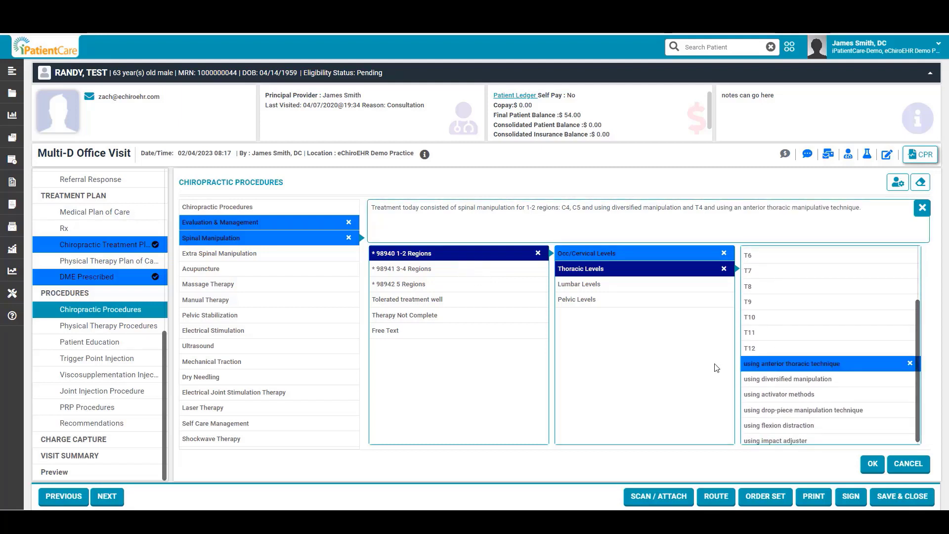
{"action": "left_click", "coordinate": [455, 300]}
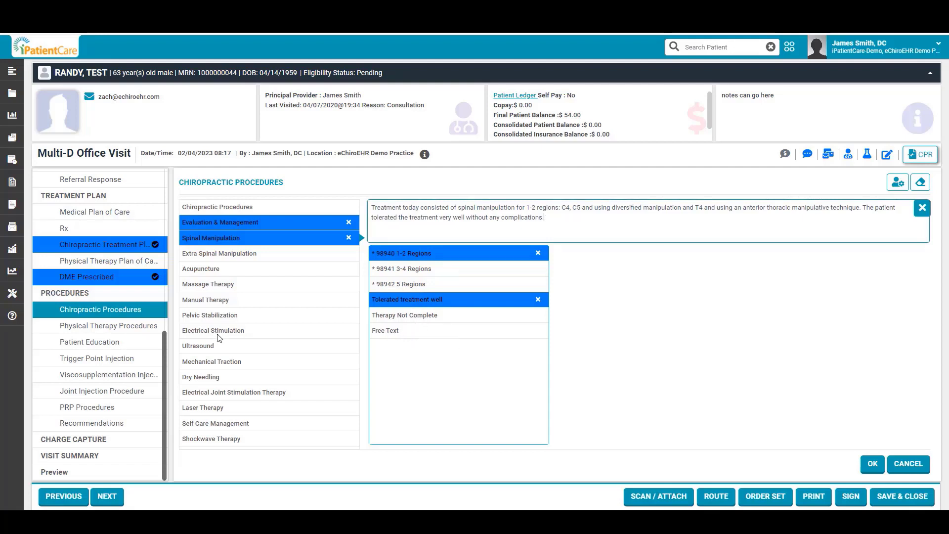
Step: Document 97014 Electrical stimulation (unattended) using Interferential Mode 3/5 for 15 minutes
{"action": "left_click", "coordinate": [238, 332]}
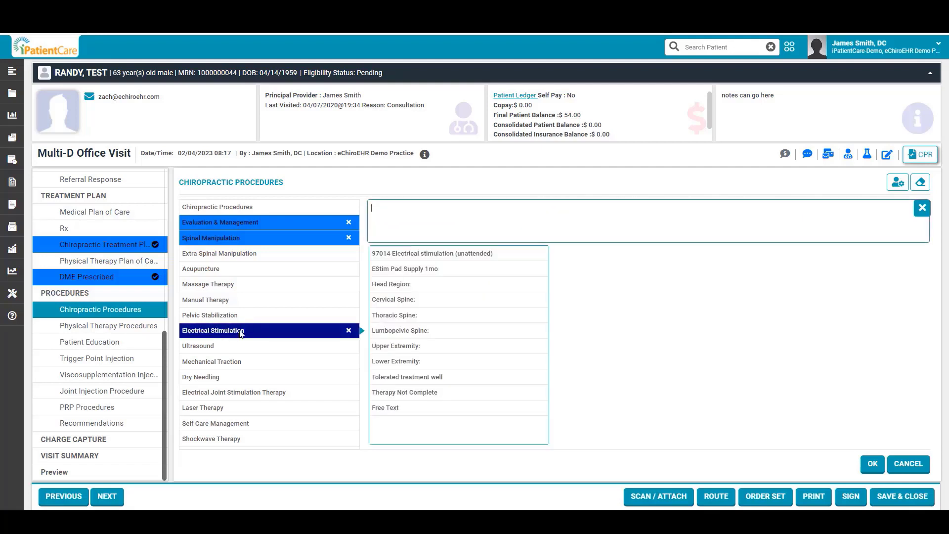
{"action": "left_click", "coordinate": [430, 254]}
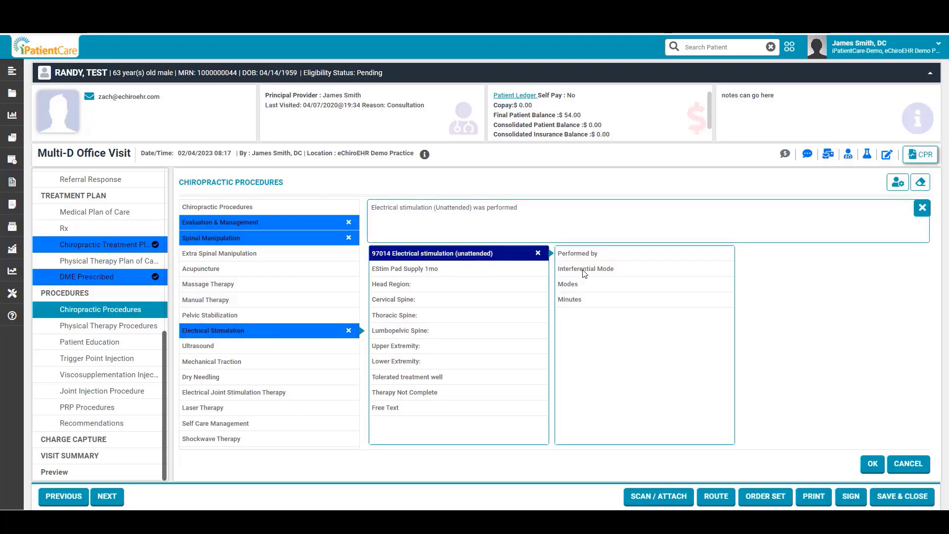
{"action": "left_click", "coordinate": [584, 271]}
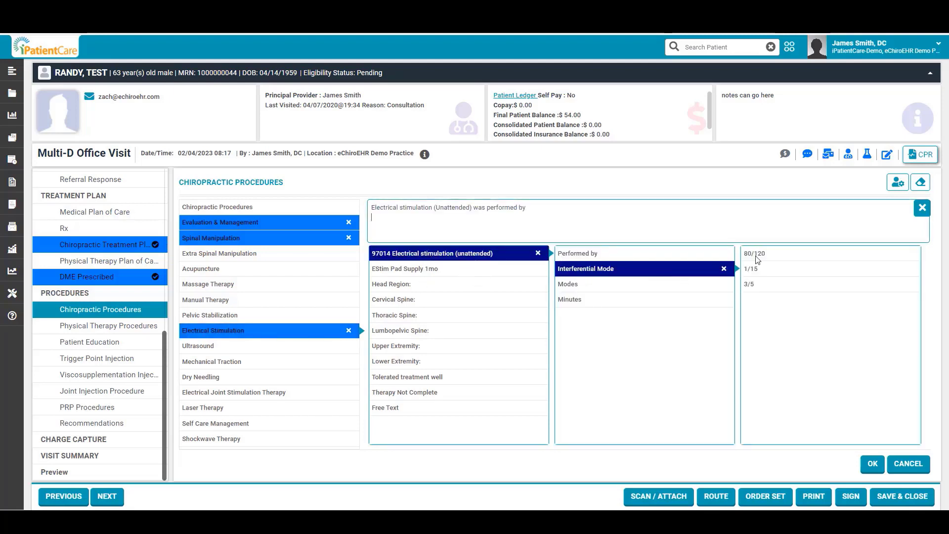
{"action": "left_click", "coordinate": [765, 286]}
{"action": "left_click", "coordinate": [618, 300]}
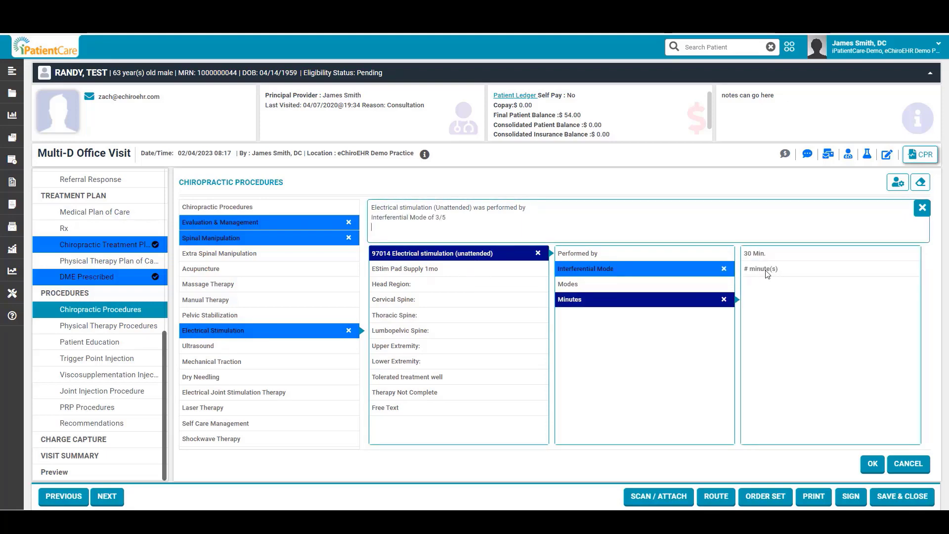
{"action": "left_click", "coordinate": [767, 273]}
{"action": "left_click", "coordinate": [435, 163]}
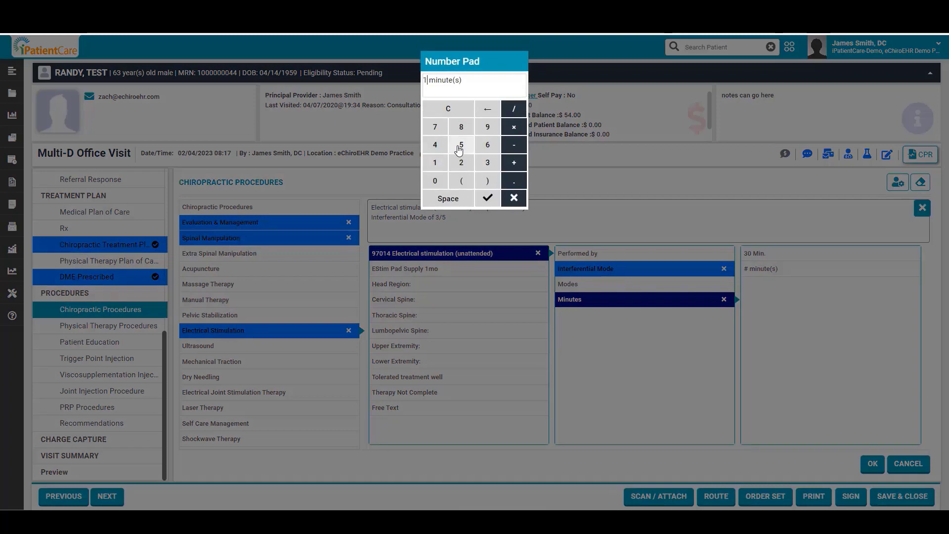
{"action": "left_click", "coordinate": [460, 145]}
{"action": "left_click", "coordinate": [487, 198]}
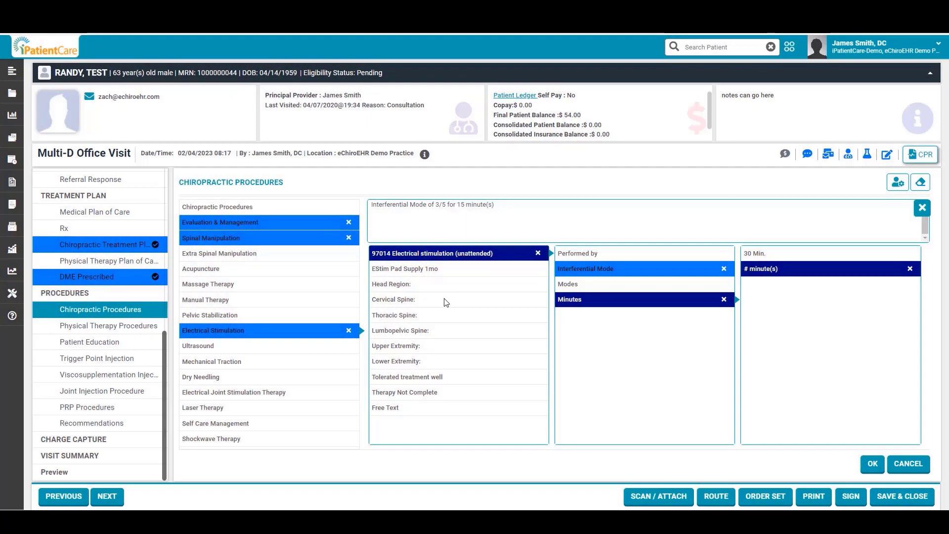
Step: Record the cervical spine areas stimulated as right cervical paraspinal, right levator scapulae, right upper trapezius and right occipitalis
{"action": "left_click", "coordinate": [448, 300]}
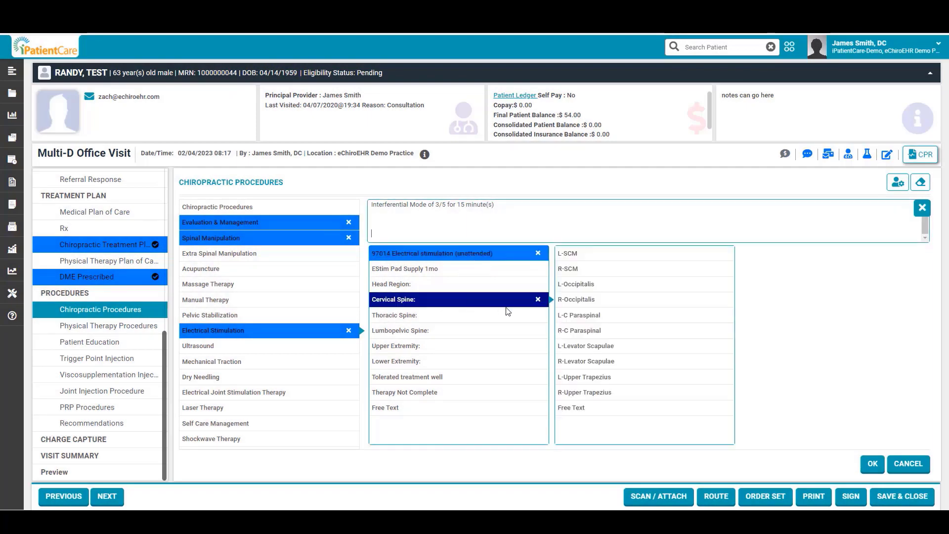
{"action": "left_click", "coordinate": [597, 333]}
{"action": "left_click", "coordinate": [605, 363]}
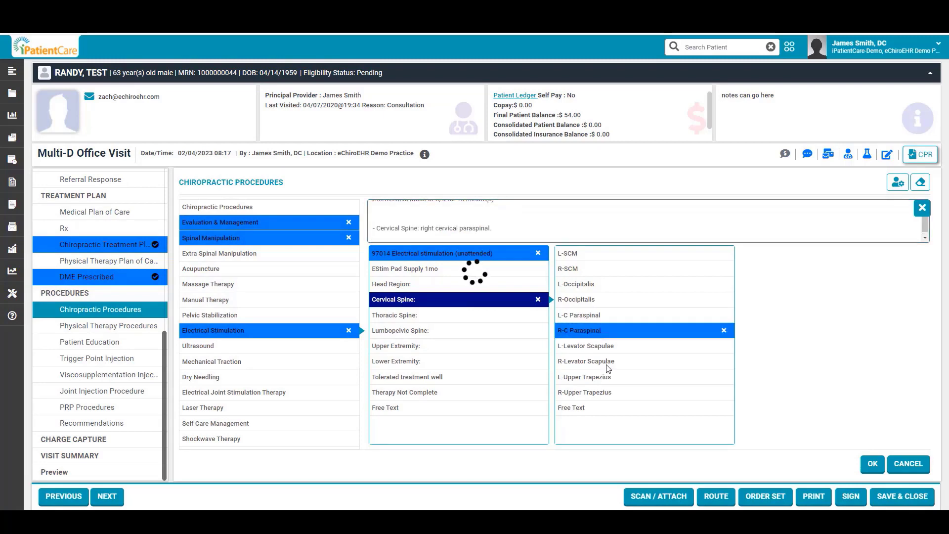
{"action": "left_click", "coordinate": [608, 393]}
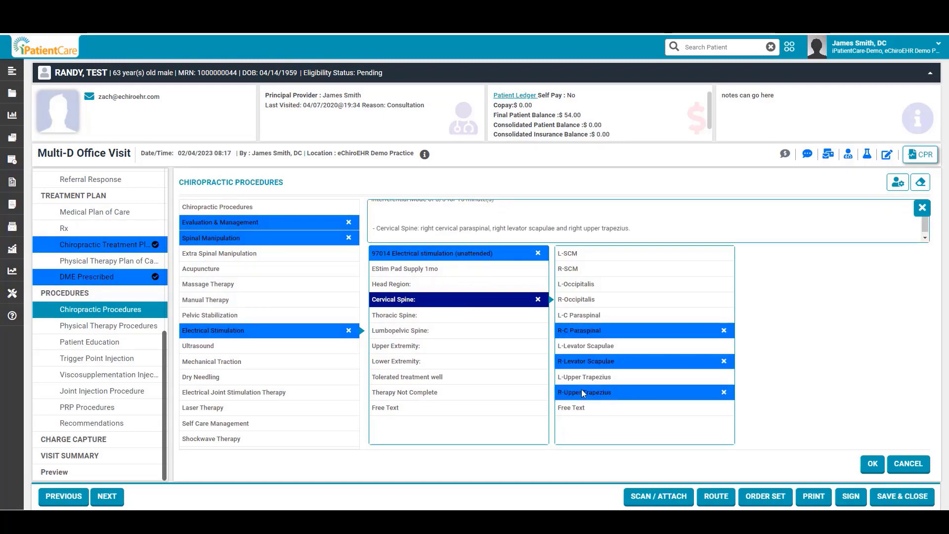
{"action": "left_click", "coordinate": [597, 302]}
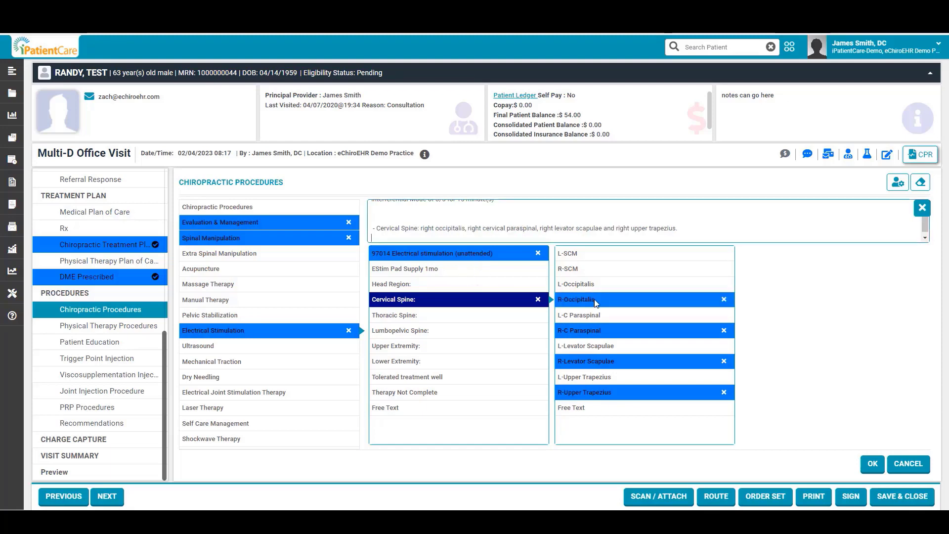
Step: Open Physical Therapy Procedures and look through the available evaluation codes and therapy options
{"action": "left_click", "coordinate": [117, 328]}
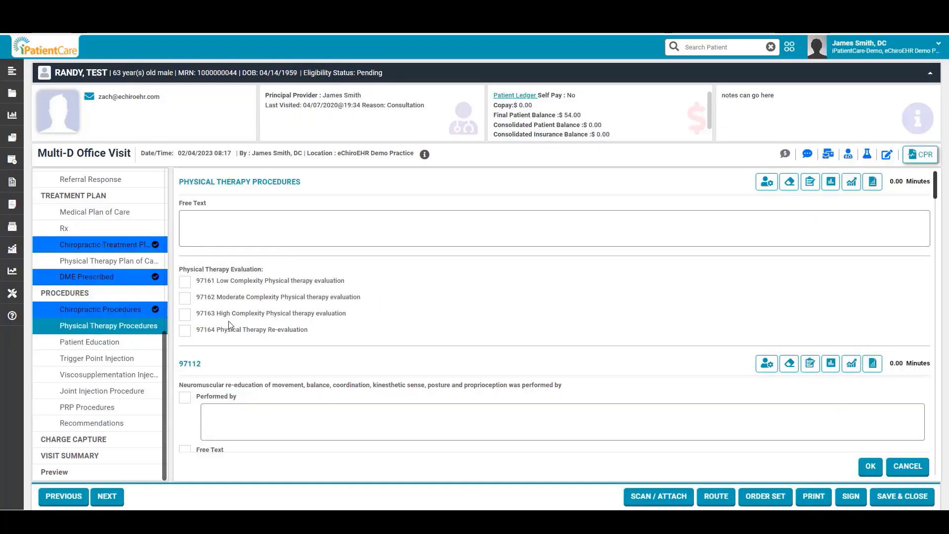
{"action": "scroll", "coordinate": [219, 339], "scroll_direction": "down", "scroll_amount": 4}
{"action": "scroll", "coordinate": [205, 372], "scroll_direction": "up", "scroll_amount": 4}
{"action": "left_click_drag", "start_coordinate": [935, 191], "coordinate": [944, 266]}
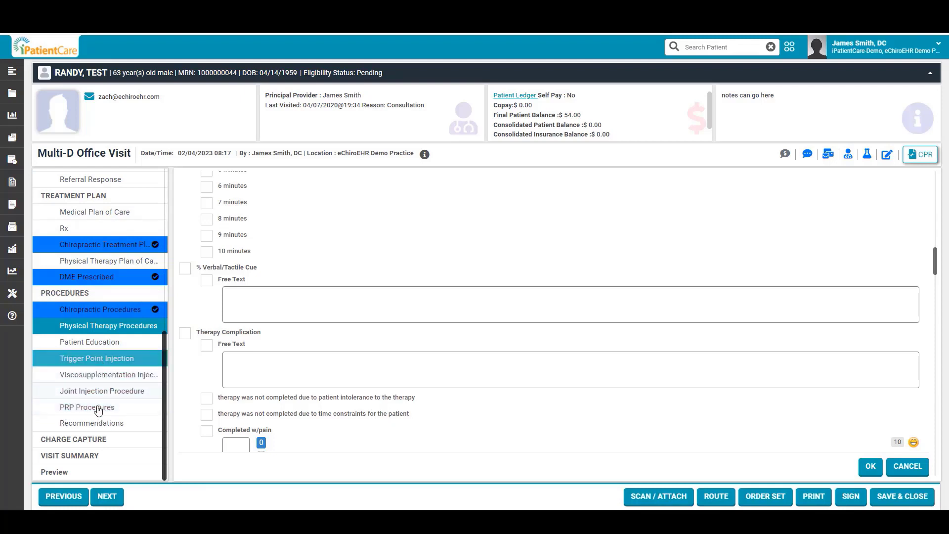
Step: Search the Patient Education documents and browse the BMI, External Resource, Hypertension, Orthopedics and Allied categories
{"action": "left_click", "coordinate": [99, 344]}
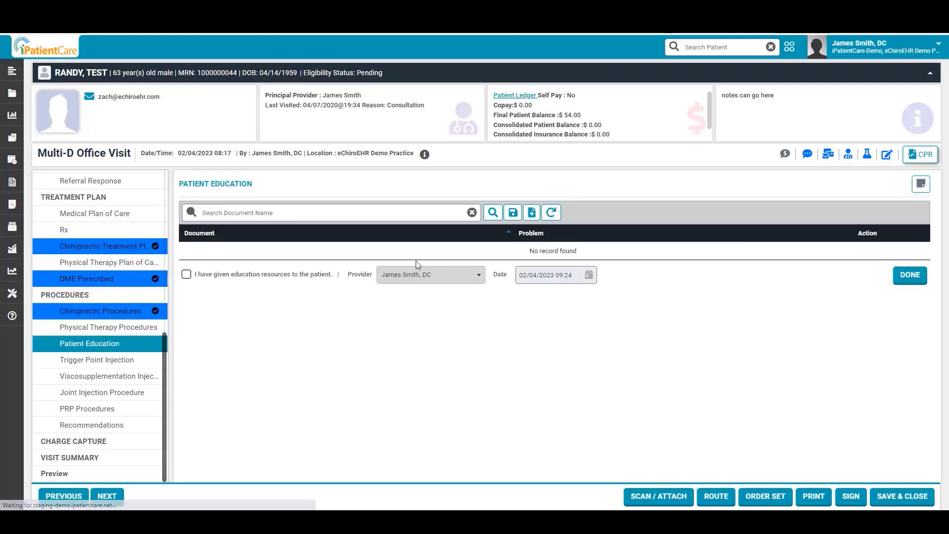
{"action": "left_click", "coordinate": [492, 213]}
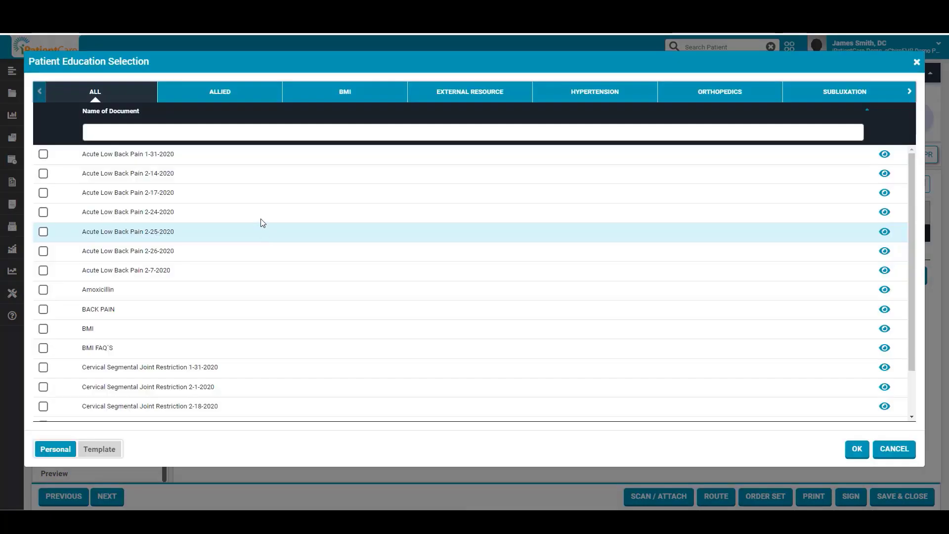
{"action": "left_click", "coordinate": [326, 93]}
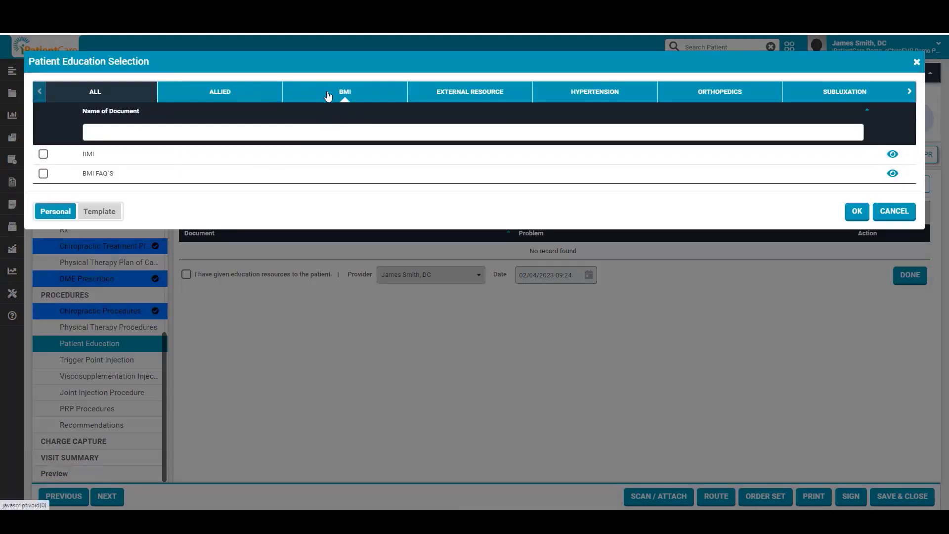
{"action": "left_click", "coordinate": [446, 99]}
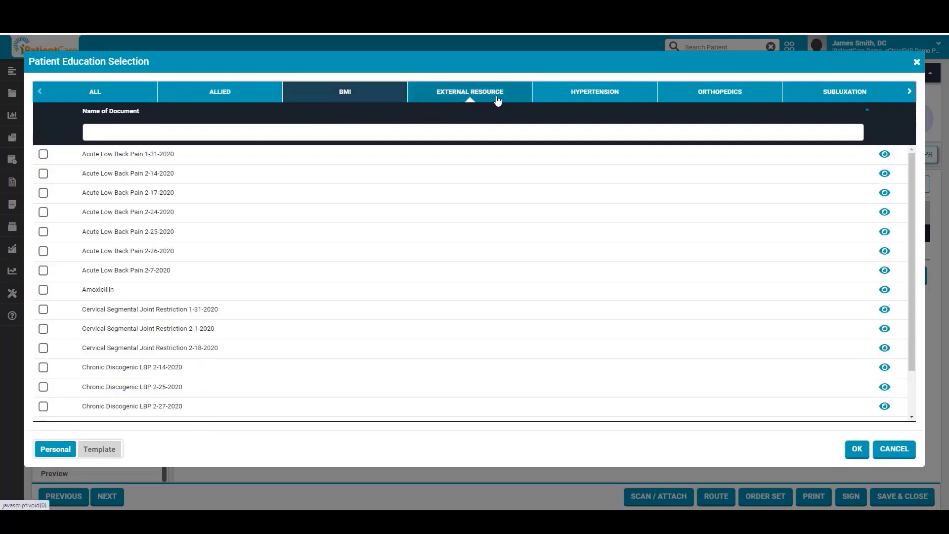
{"action": "left_click", "coordinate": [568, 94]}
{"action": "left_click", "coordinate": [688, 94]}
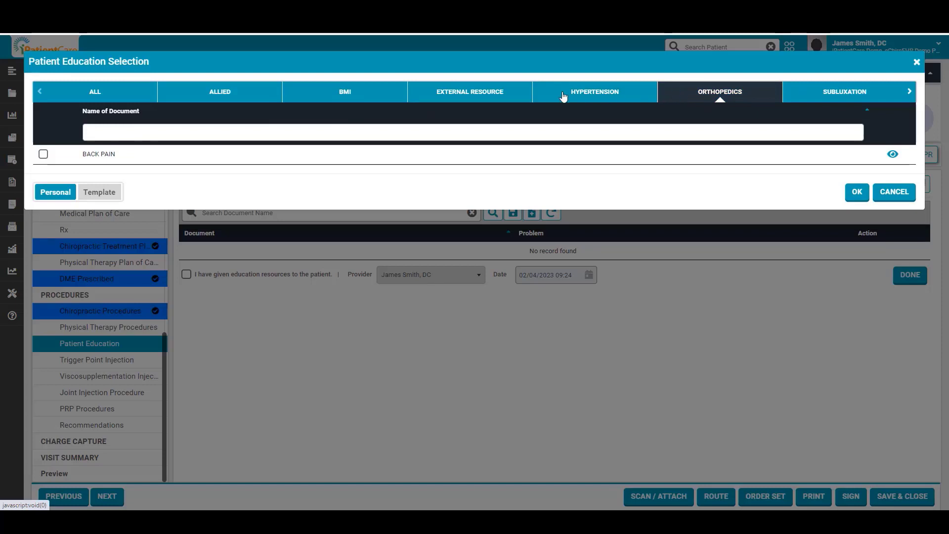
{"action": "left_click", "coordinate": [233, 93]}
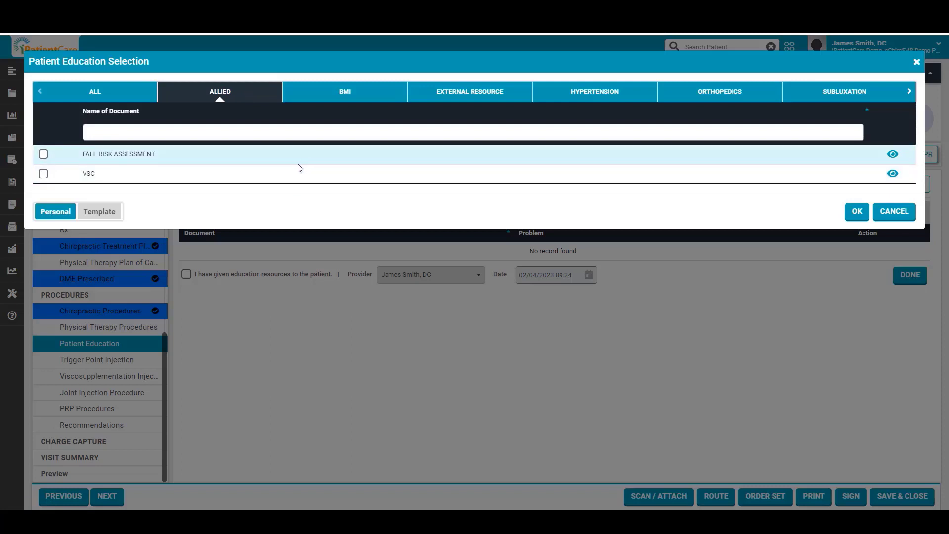
Step: Select the BMI document in the BMI category and preview its PDF for printing
{"action": "left_click", "coordinate": [345, 92]}
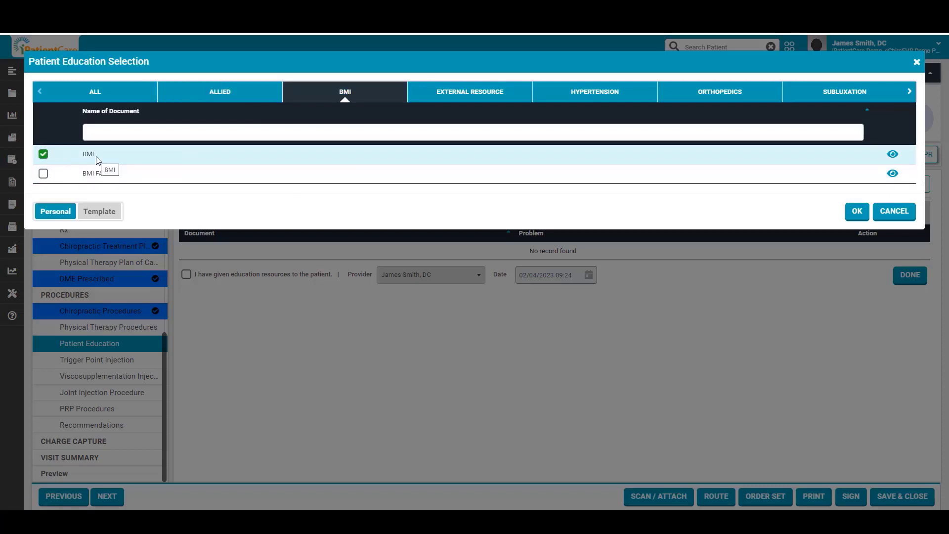
{"action": "left_click", "coordinate": [894, 158]}
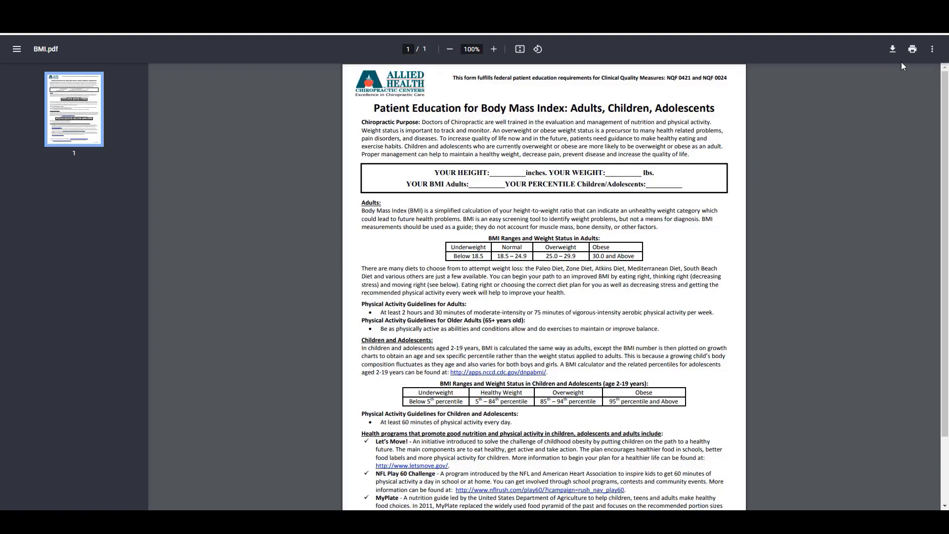
{"action": "left_click", "coordinate": [913, 49]}
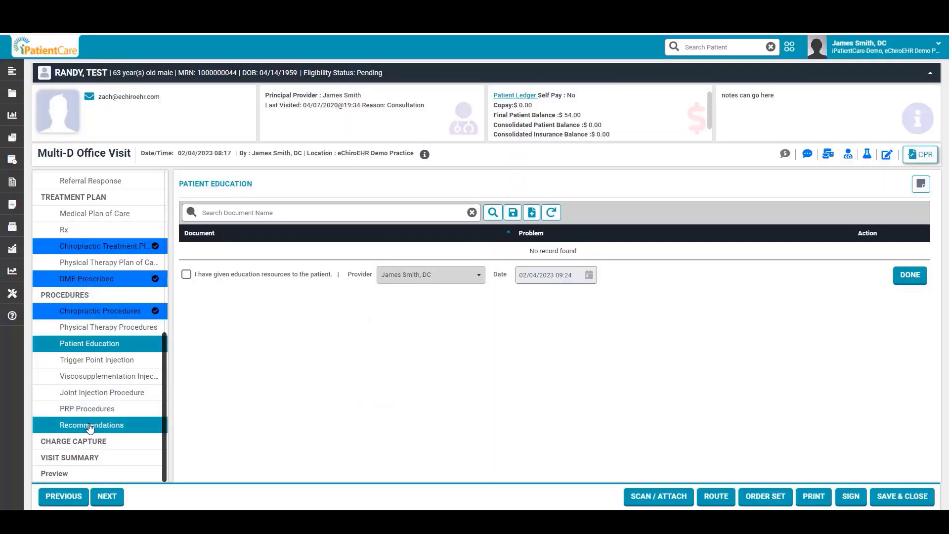
Step: Under Recommendations, add a work restriction allowing up to 25 lbs. of lifting
{"action": "left_click", "coordinate": [91, 427]}
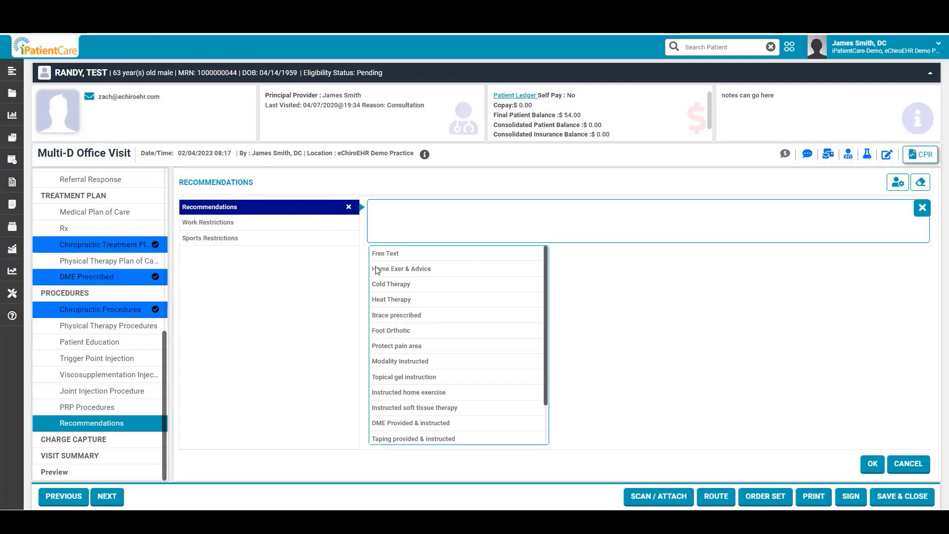
{"action": "scroll", "coordinate": [442, 283], "scroll_direction": "down", "scroll_amount": 1}
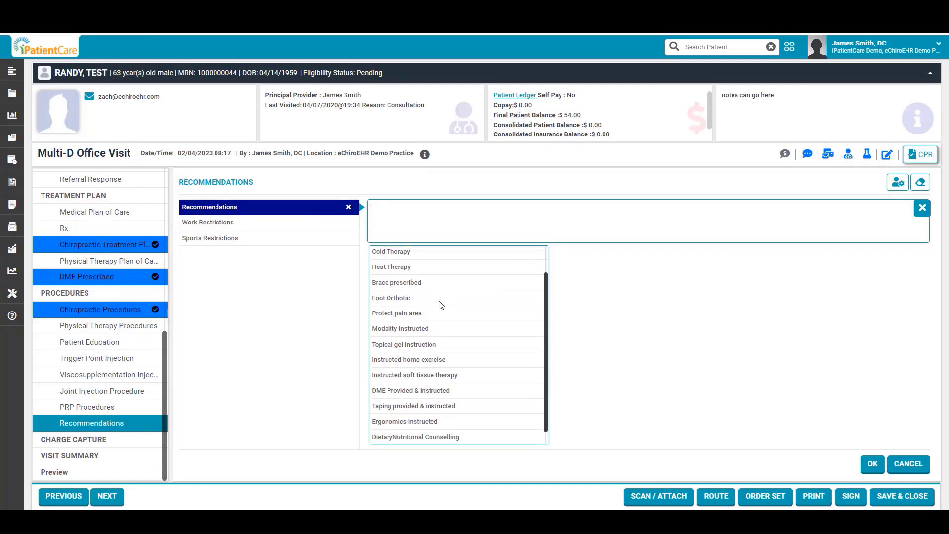
{"action": "scroll", "coordinate": [423, 394], "scroll_direction": "up", "scroll_amount": 1}
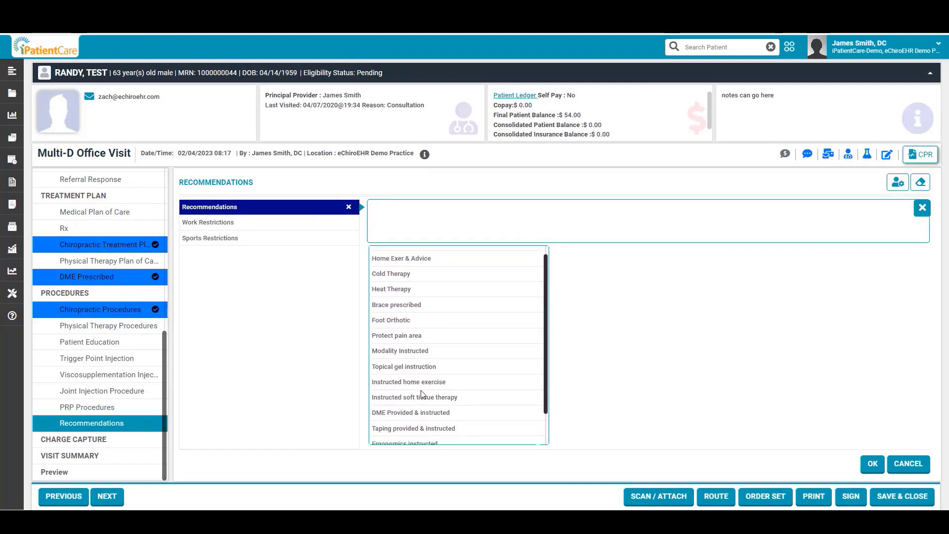
{"action": "left_click", "coordinate": [408, 278]}
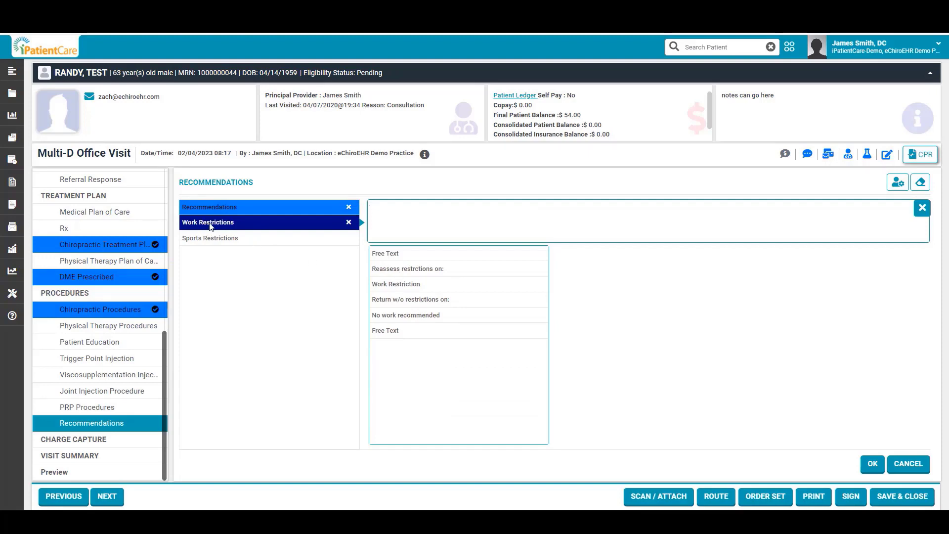
{"action": "left_click", "coordinate": [393, 285]}
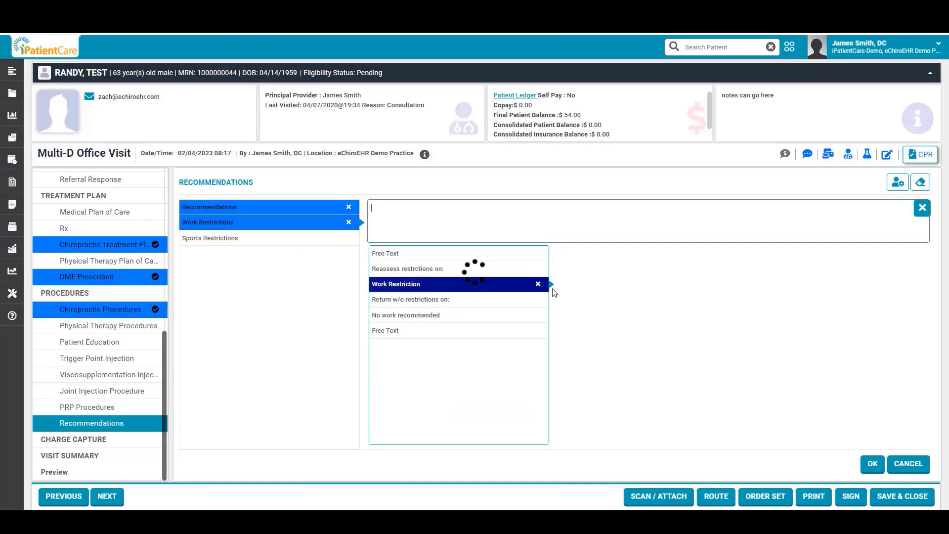
{"action": "left_click", "coordinate": [600, 273]}
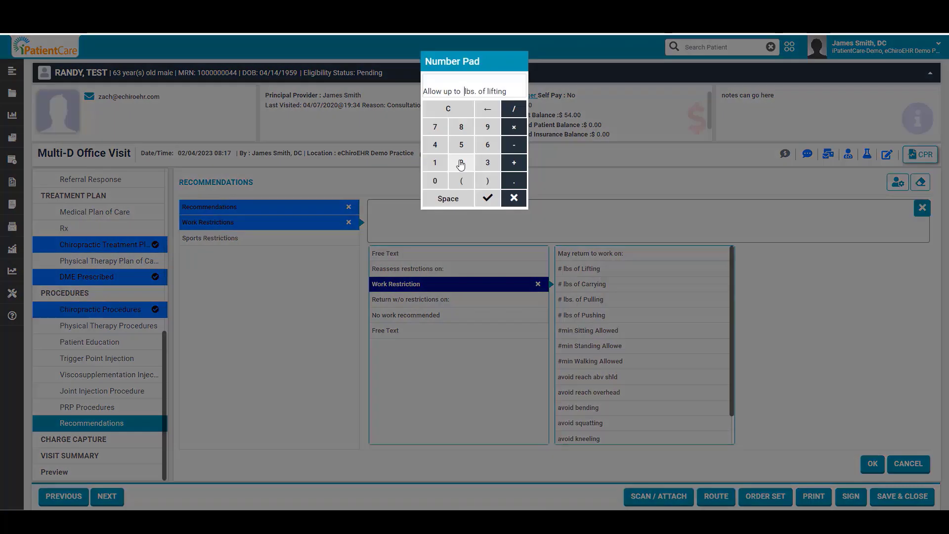
{"action": "left_click", "coordinate": [461, 163]}
{"action": "left_click", "coordinate": [461, 145]}
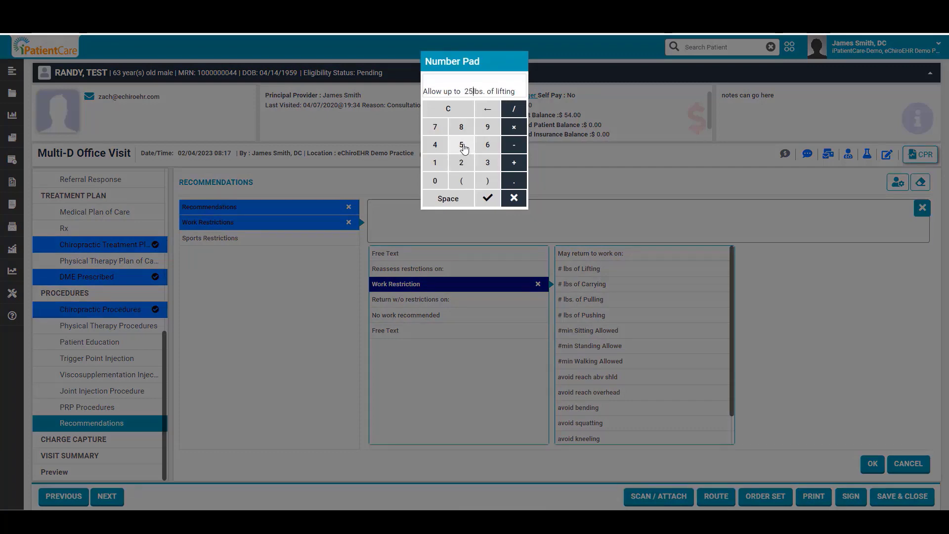
{"action": "left_click", "coordinate": [450, 199]}
{"action": "left_click", "coordinate": [485, 199]}
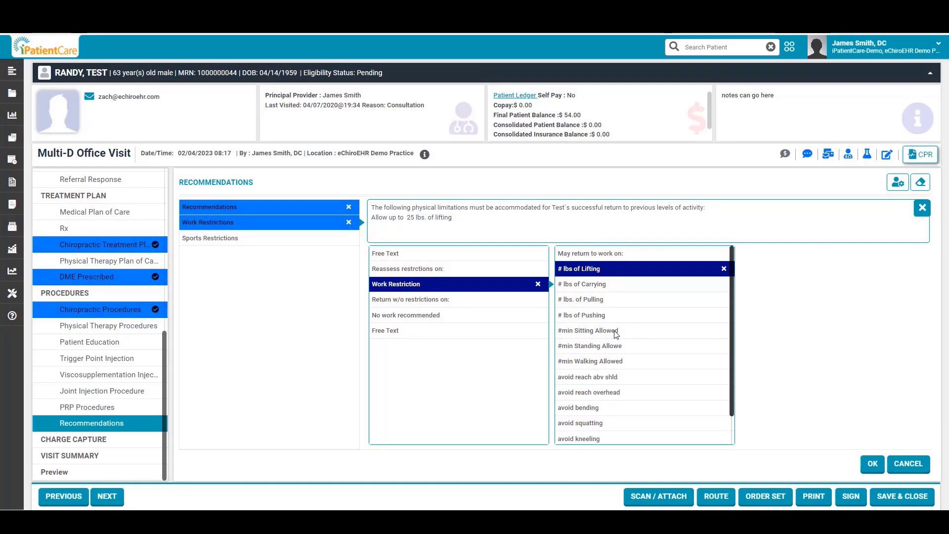
Step: Add work restrictions allowing up to 20 minutes of sitting without a break and avoiding bending and overhead reaching
{"action": "left_click", "coordinate": [613, 332]}
{"action": "left_click", "coordinate": [461, 163]}
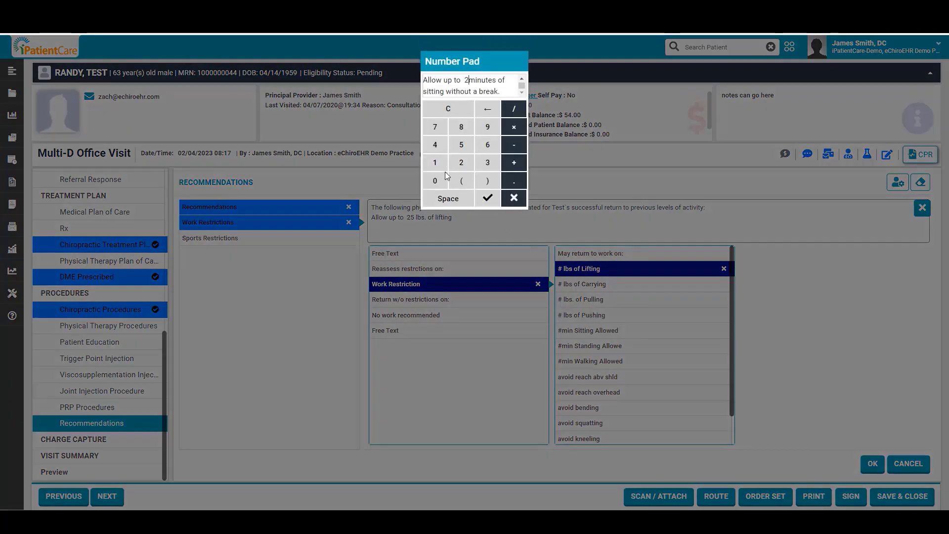
{"action": "left_click", "coordinate": [435, 180]}
{"action": "left_click", "coordinate": [448, 198]}
{"action": "left_click", "coordinate": [488, 198]}
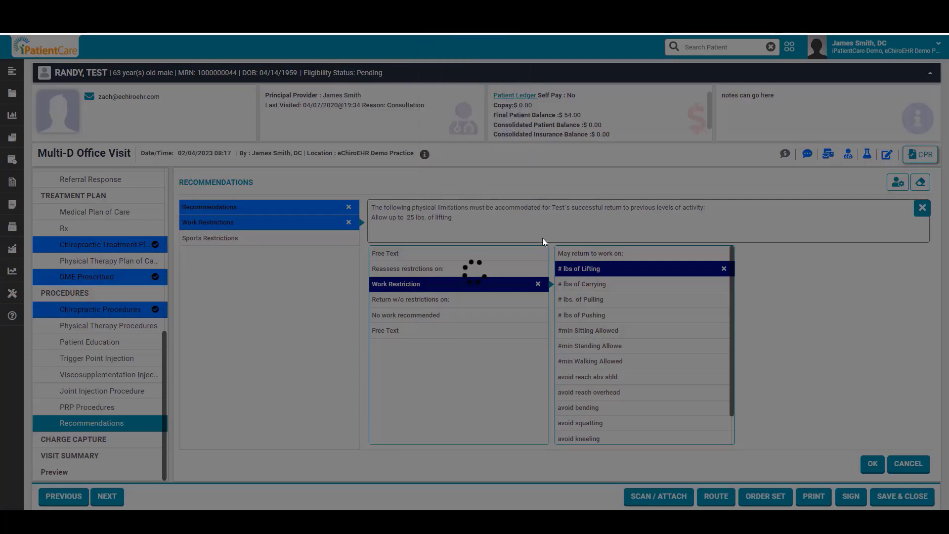
{"action": "left_click", "coordinate": [586, 413]}
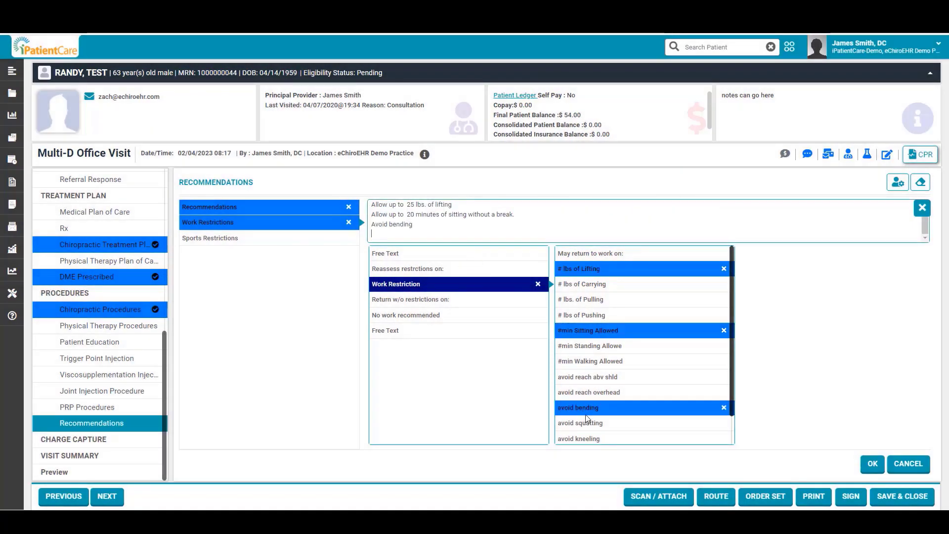
{"action": "left_click", "coordinate": [607, 393]}
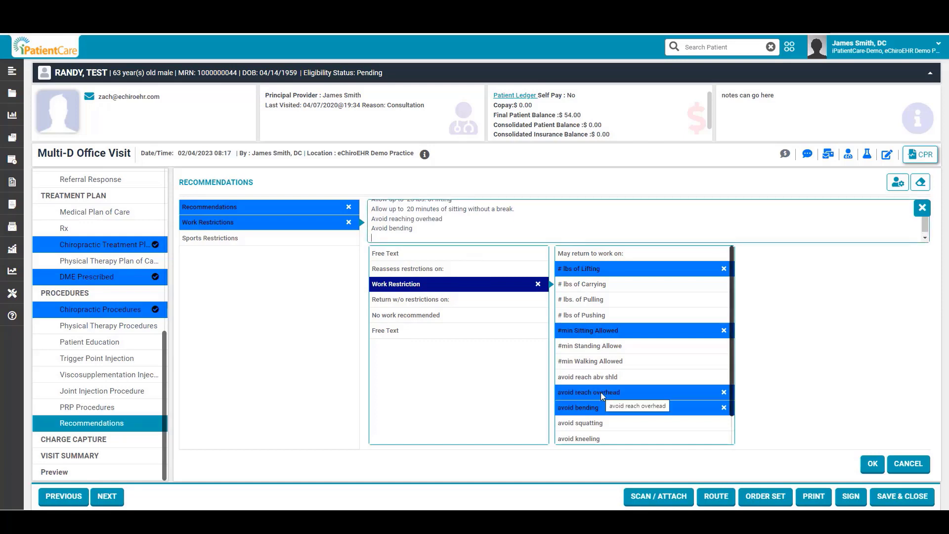
Step: Set the date for reassessing the work restrictions to February 11, 2023
{"action": "left_click", "coordinate": [431, 270]}
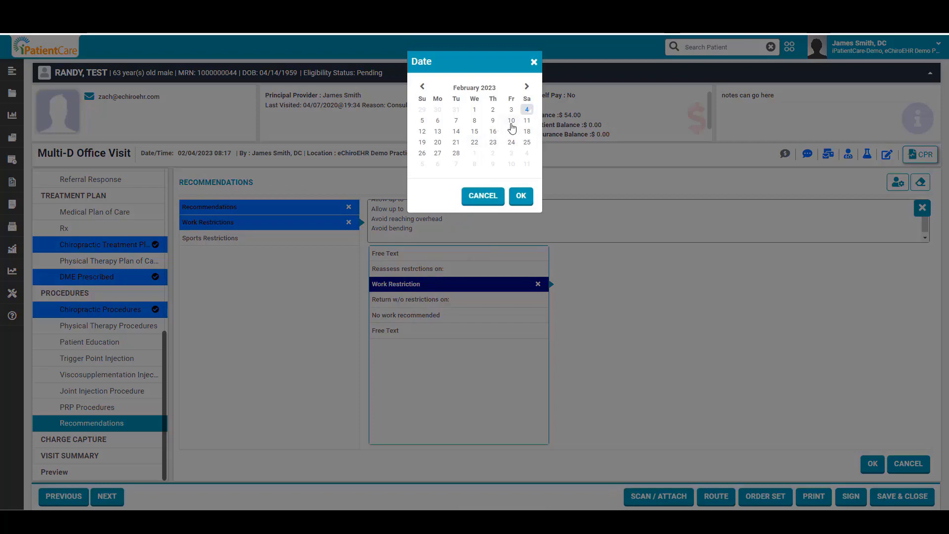
{"action": "left_click", "coordinate": [527, 121]}
{"action": "left_click", "coordinate": [521, 196]}
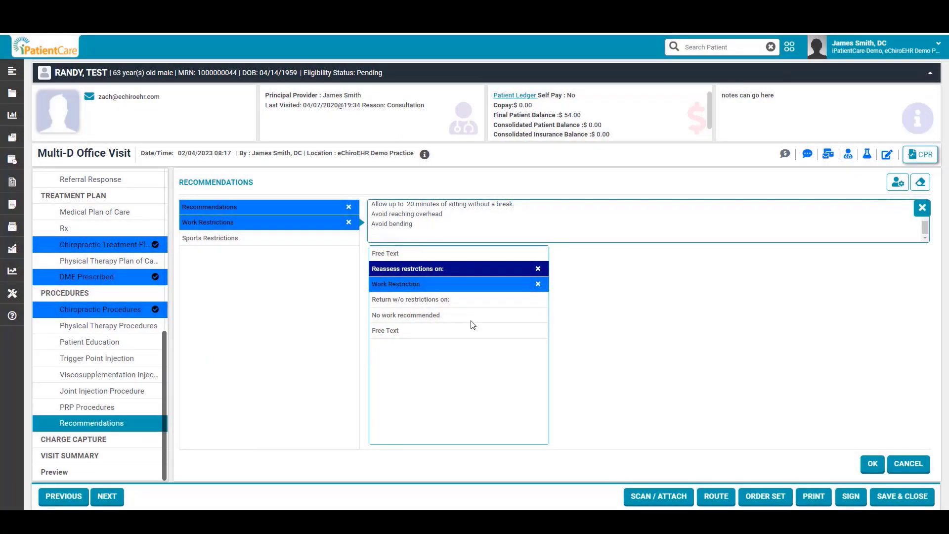
Step: View the sports restriction options under Recommendations and review the ICD codes listed in Charge Capture
{"action": "left_click", "coordinate": [237, 238]}
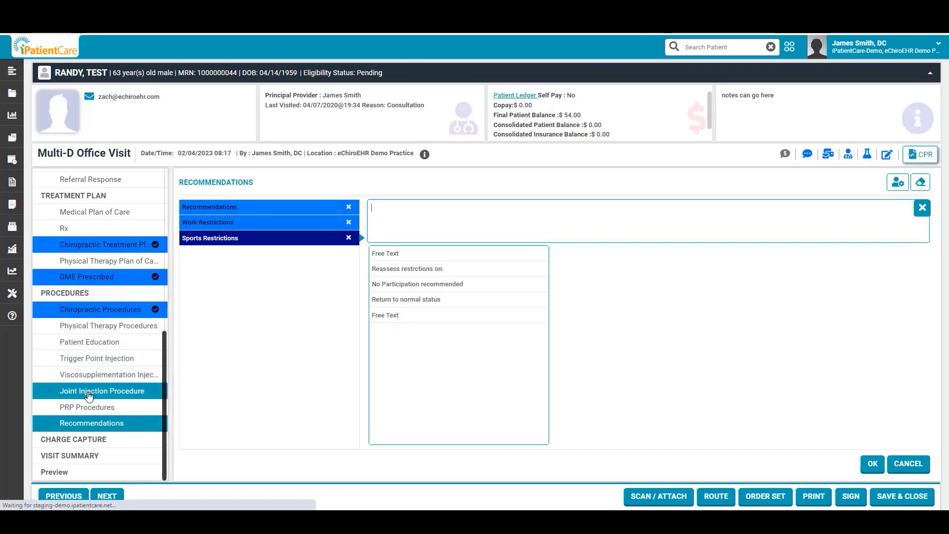
{"action": "left_click", "coordinate": [81, 437]}
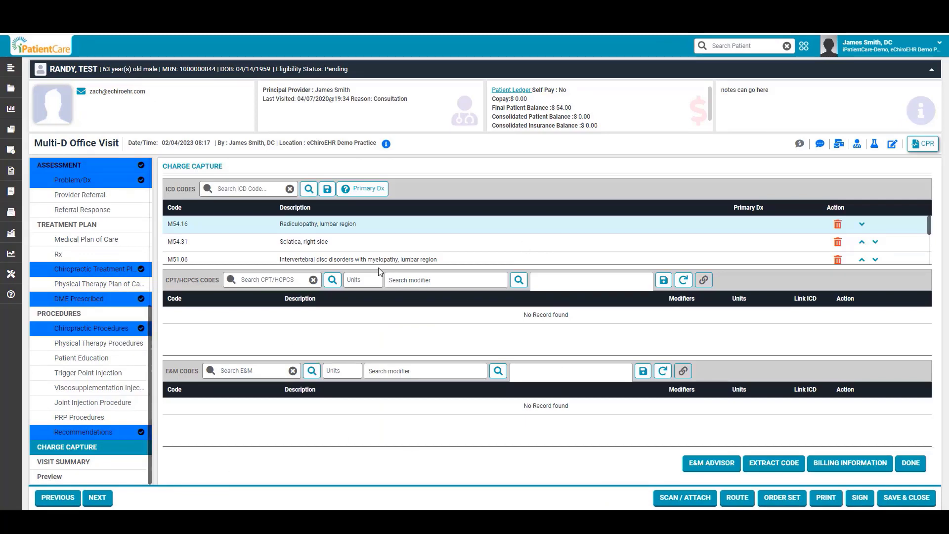
{"action": "scroll", "coordinate": [377, 236], "scroll_direction": "down", "scroll_amount": 5}
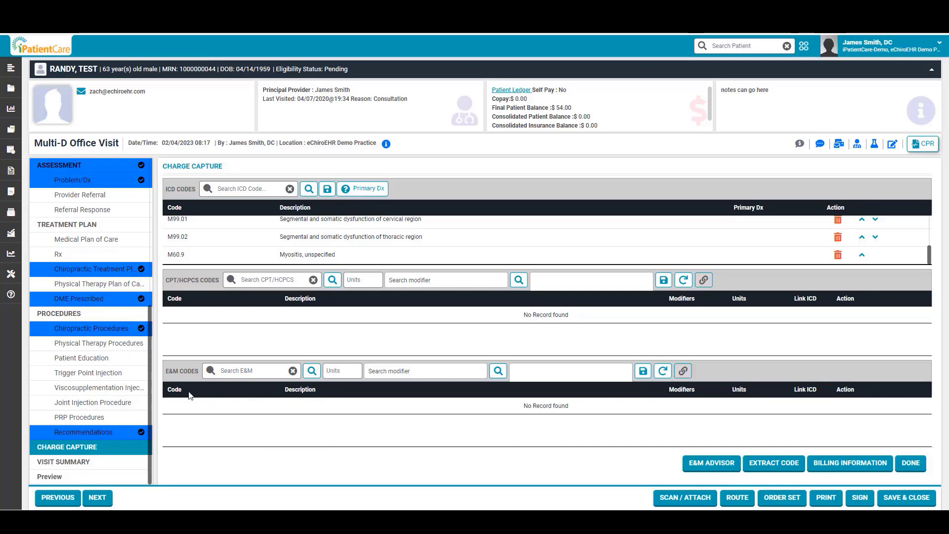
Step: Extract the suggested codes from the note and add all CPT/HCPCS codes, L1851, 97014, 98940 and 99203, to the charges
{"action": "left_click", "coordinate": [103, 343]}
{"action": "left_click", "coordinate": [779, 471]}
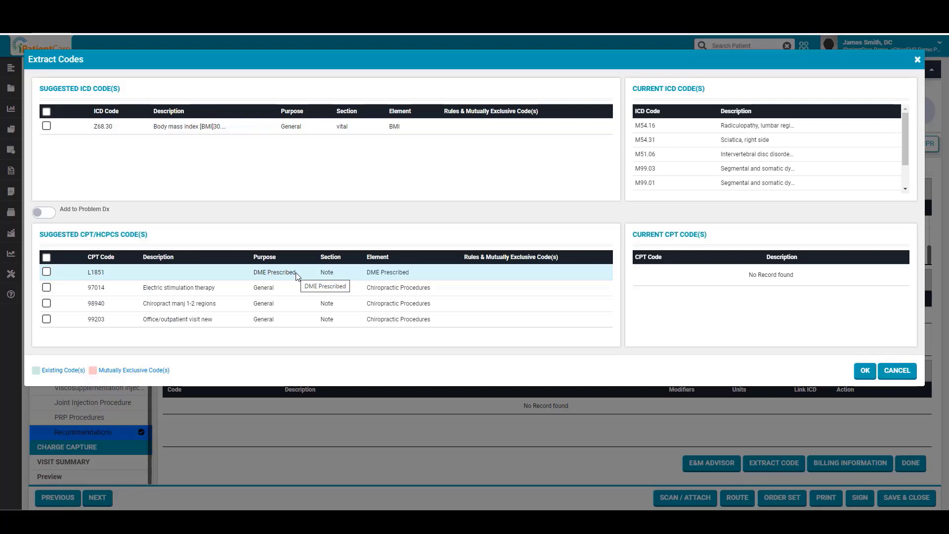
{"action": "left_click", "coordinate": [46, 258]}
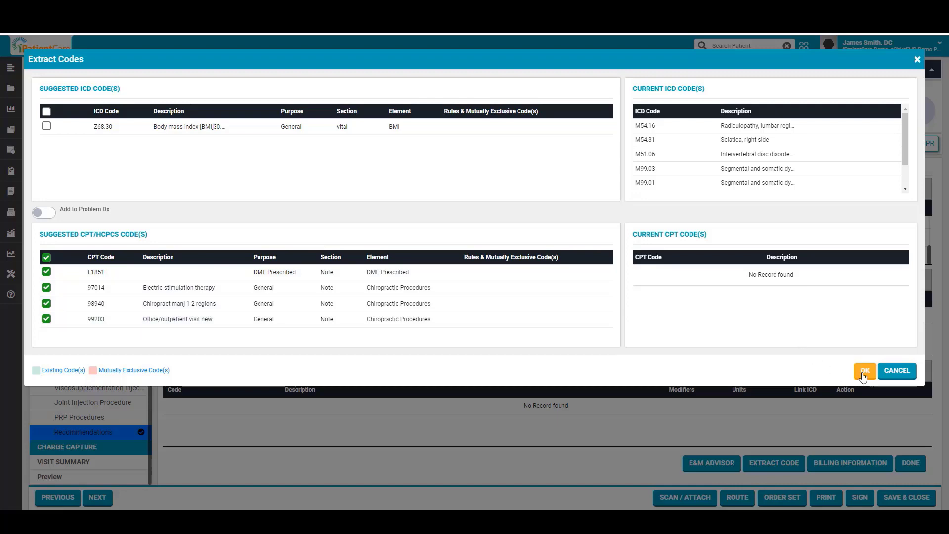
{"action": "left_click", "coordinate": [865, 372]}
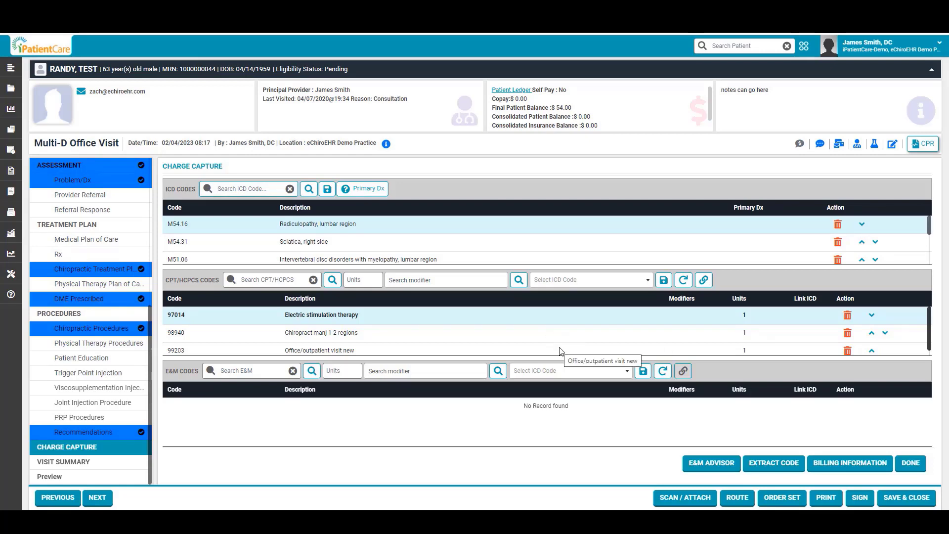
Step: Link all ICD codes to every CPT/HCPCS code in the charge capture
{"action": "scroll", "coordinate": [517, 235], "scroll_direction": "down", "scroll_amount": 1}
{"action": "scroll", "coordinate": [517, 235], "scroll_direction": "down", "scroll_amount": 3}
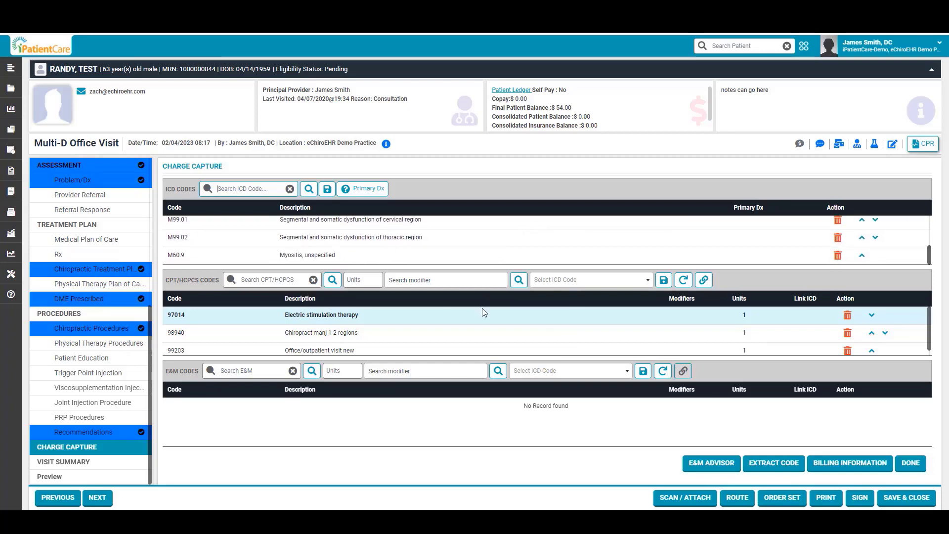
{"action": "scroll", "coordinate": [481, 313], "scroll_direction": "down", "scroll_amount": 1}
{"action": "scroll", "coordinate": [483, 322], "scroll_direction": "up", "scroll_amount": 1}
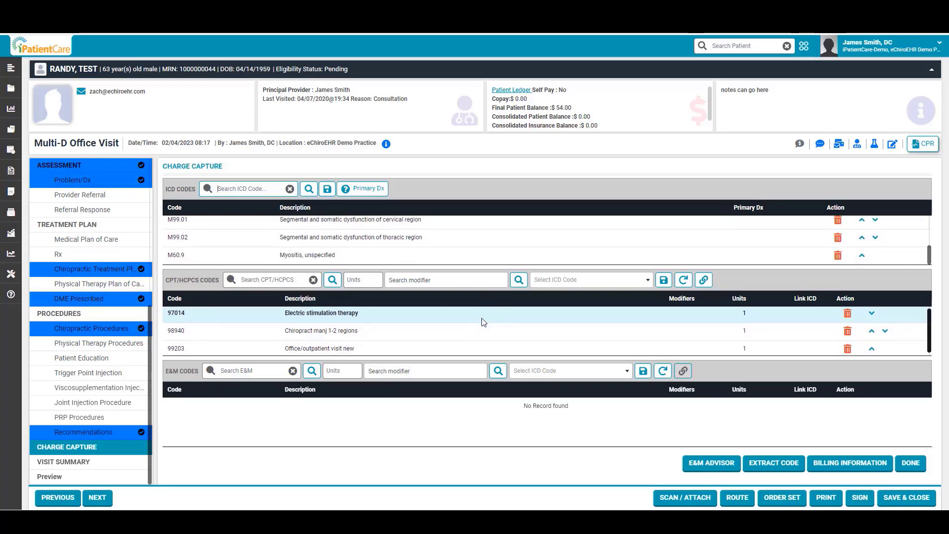
{"action": "left_click", "coordinate": [704, 280]}
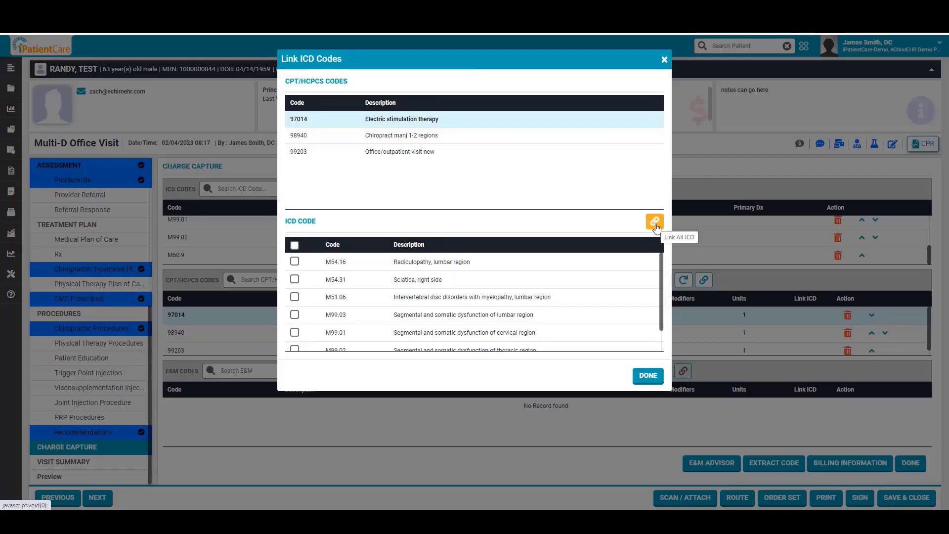
{"action": "left_click", "coordinate": [655, 222]}
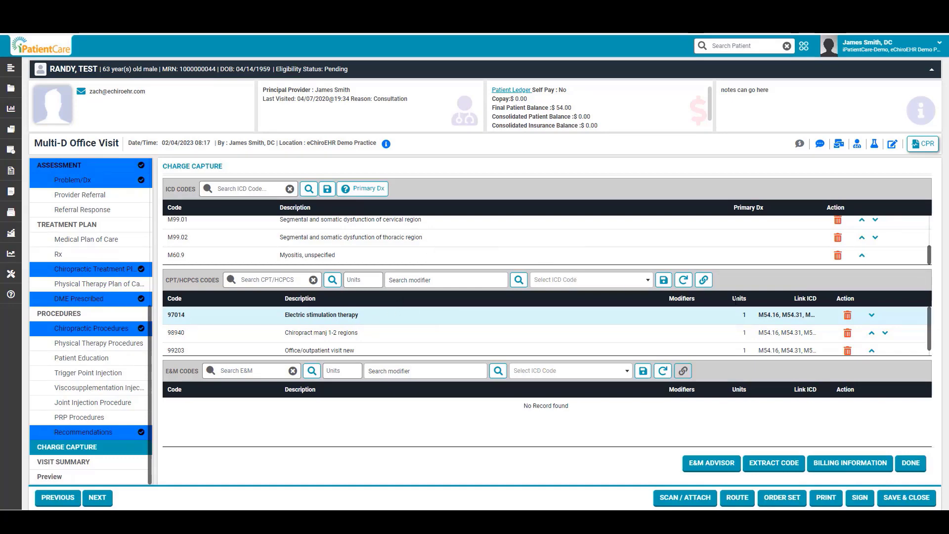
Step: Restrict the ICD links of electric stimulation therapy (97014) to M60.9, Myositis, unspecified
{"action": "left_click", "coordinate": [704, 281]}
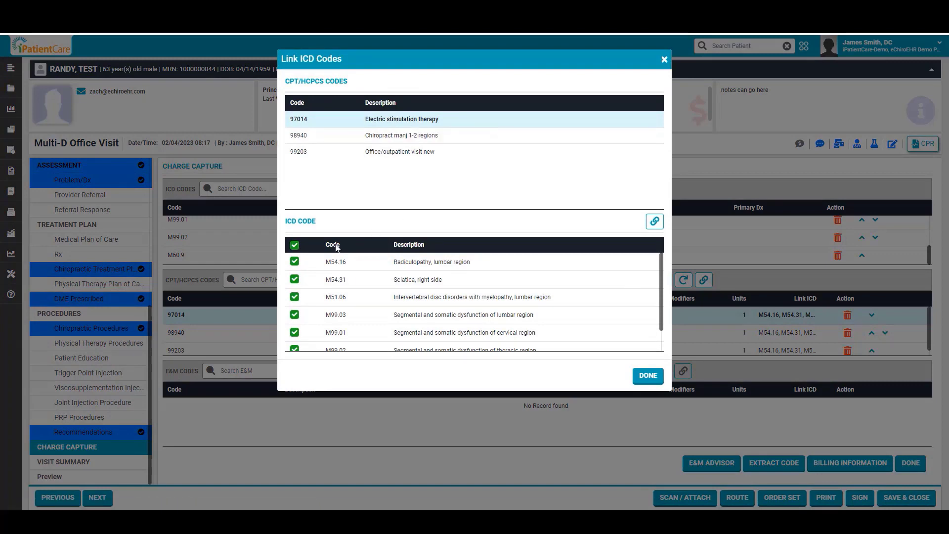
{"action": "left_click", "coordinate": [296, 246]}
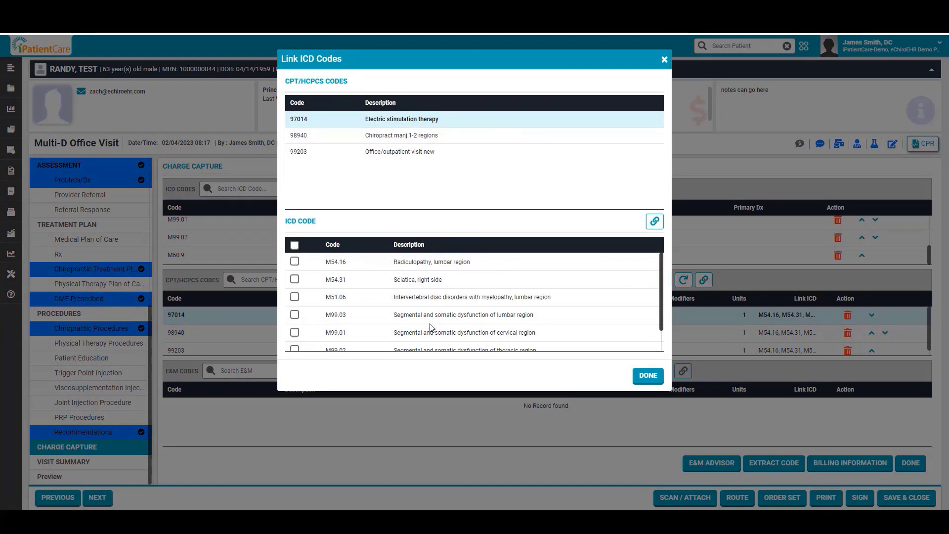
{"action": "scroll", "coordinate": [462, 304], "scroll_direction": "down", "scroll_amount": 2}
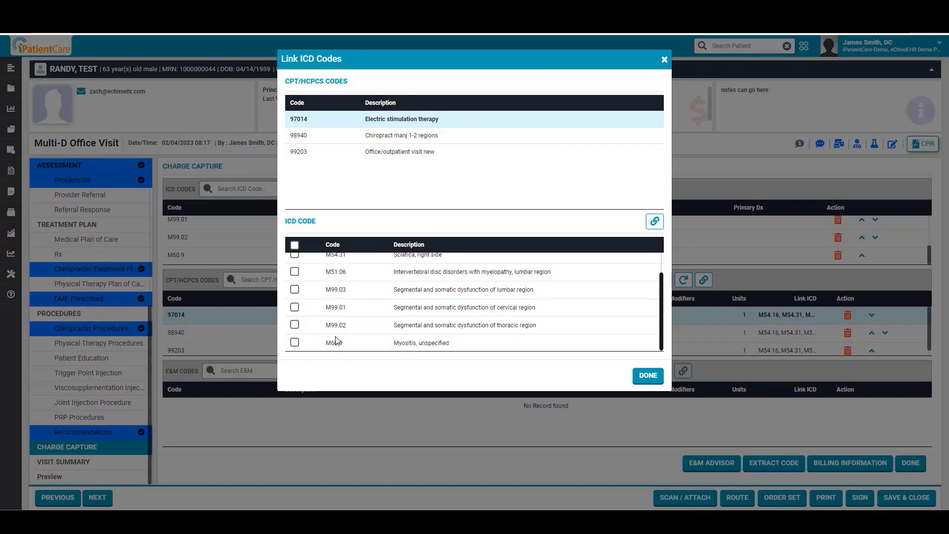
{"action": "left_click", "coordinate": [294, 342]}
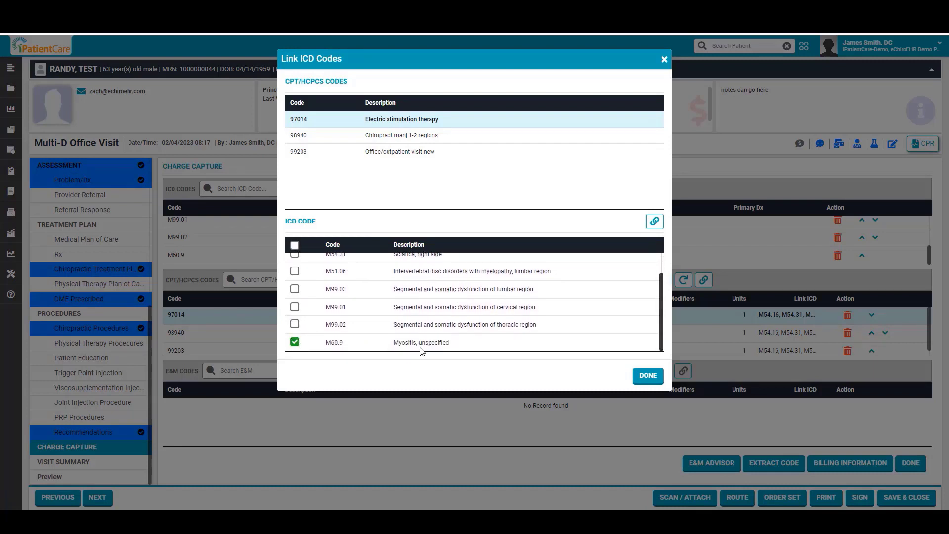
Step: Link chiropractic manipulation code 98940 only to the segmental dysfunction codes M99.03, M99.01 and M99.02
{"action": "left_click", "coordinate": [415, 137]}
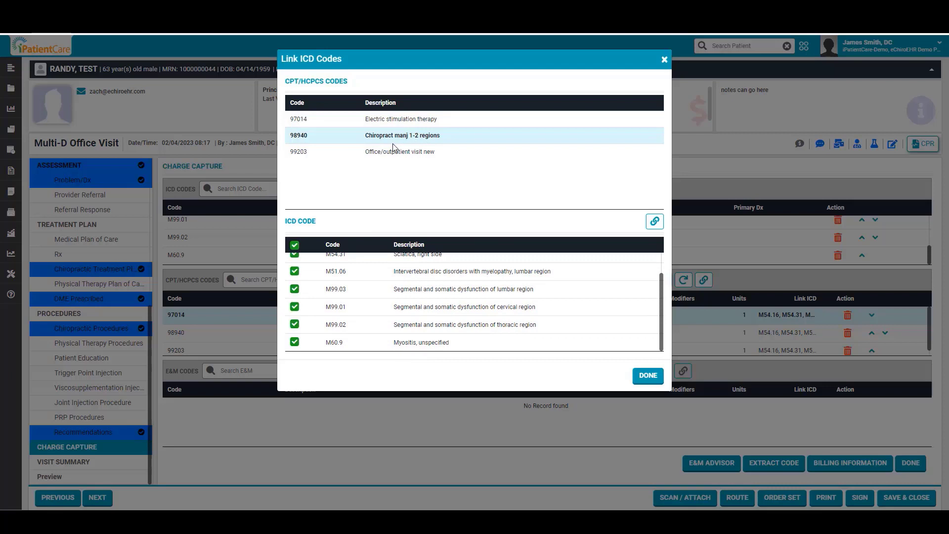
{"action": "left_click", "coordinate": [295, 246]}
{"action": "left_click", "coordinate": [295, 289]}
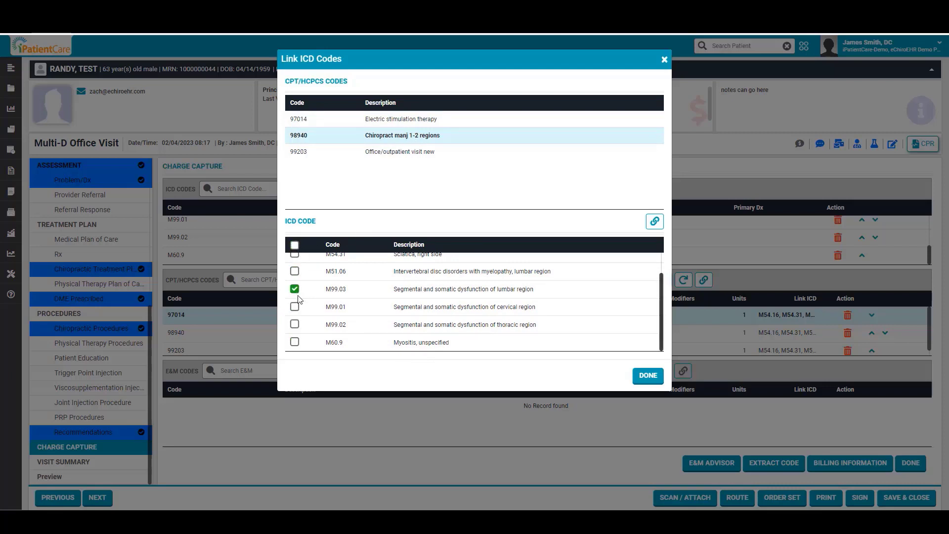
{"action": "left_click", "coordinate": [295, 307]}
{"action": "left_click", "coordinate": [295, 324]}
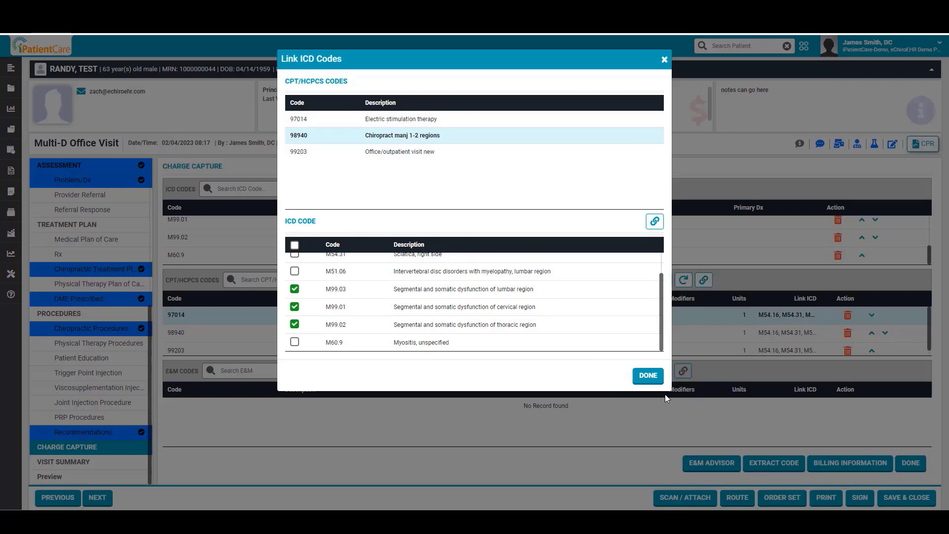
{"action": "left_click", "coordinate": [648, 377]}
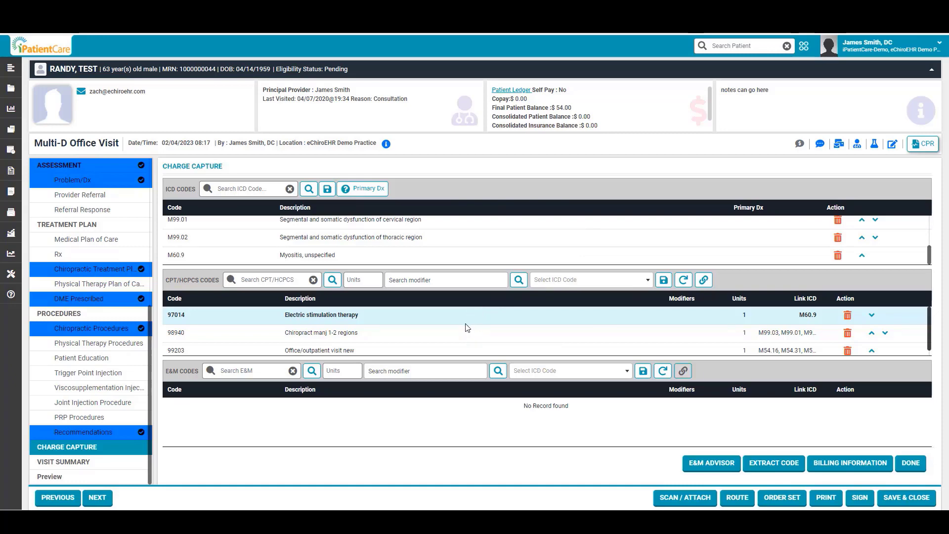
Step: Add modifier 25 for a same-day exam and adjustment to the new office visit code 99203
{"action": "left_click", "coordinate": [340, 334]}
{"action": "scroll", "coordinate": [347, 337], "scroll_direction": "down", "scroll_amount": 1}
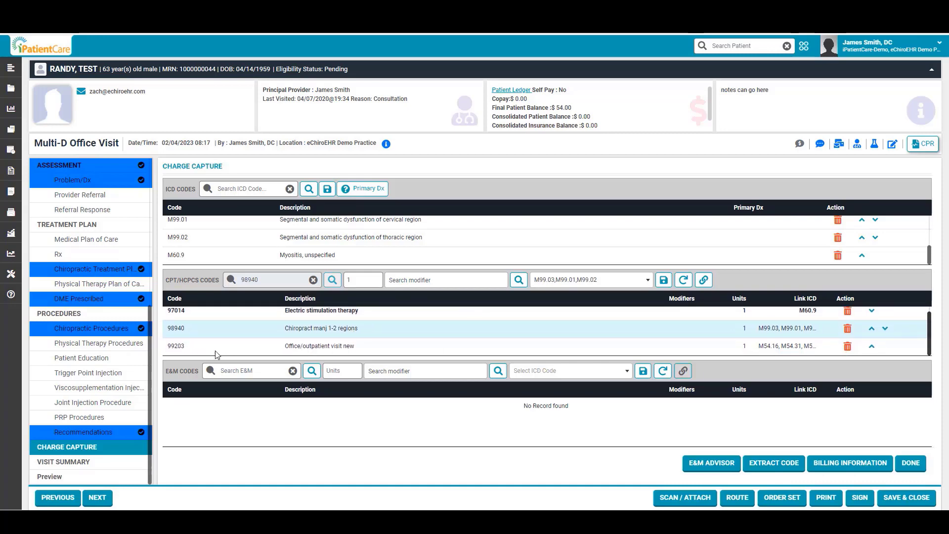
{"action": "left_click", "coordinate": [366, 351]}
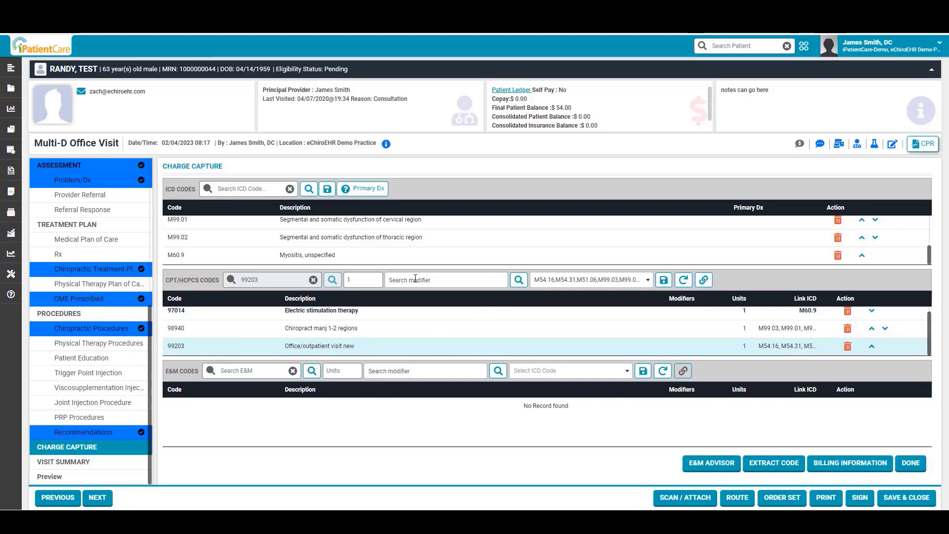
{"action": "left_click", "coordinate": [519, 281]}
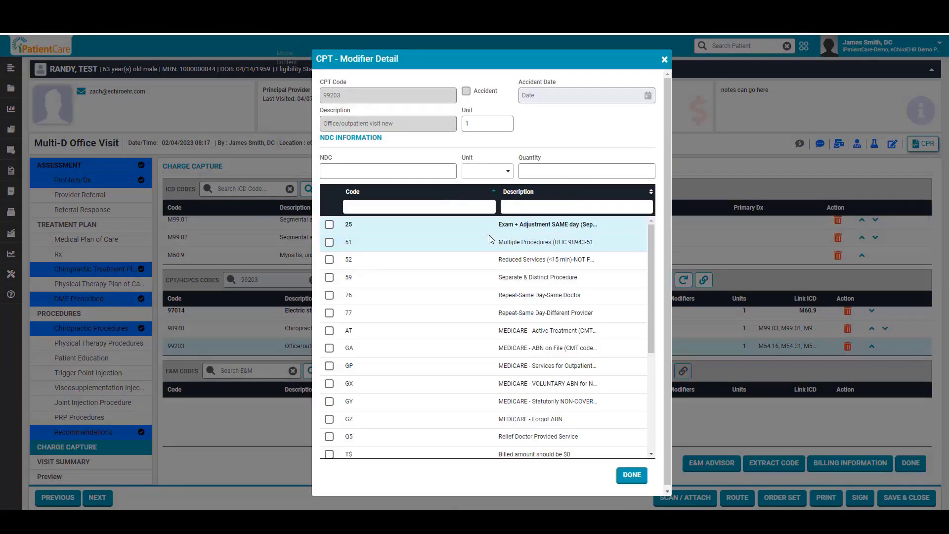
{"action": "left_click", "coordinate": [329, 224]}
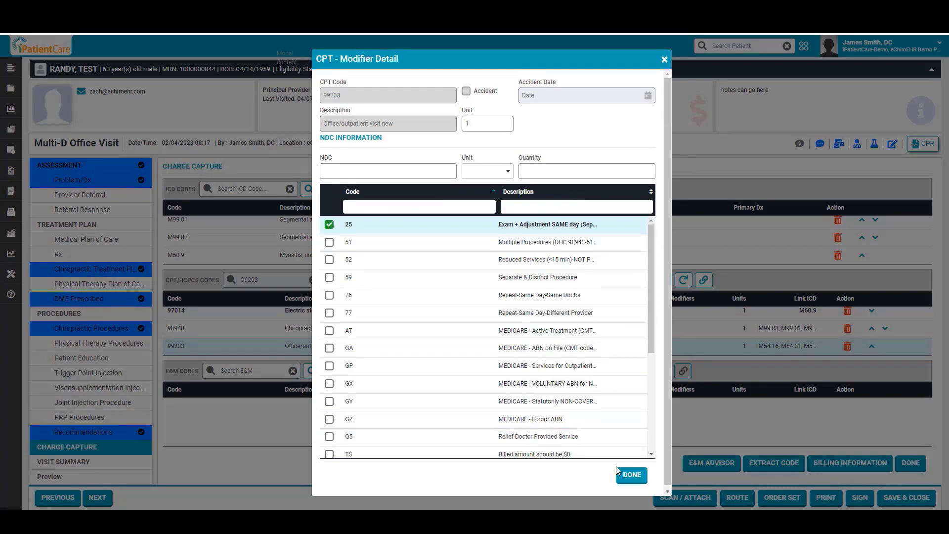
{"action": "left_click", "coordinate": [624, 477]}
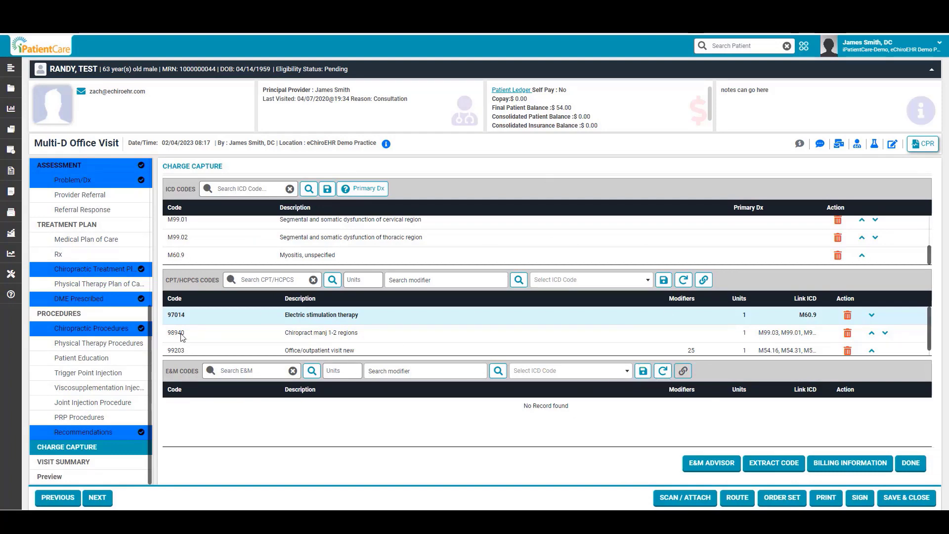
Step: Open the preview of the office visit note, enlarge it to 125%, and look over its opening sections
{"action": "left_click", "coordinate": [59, 456]}
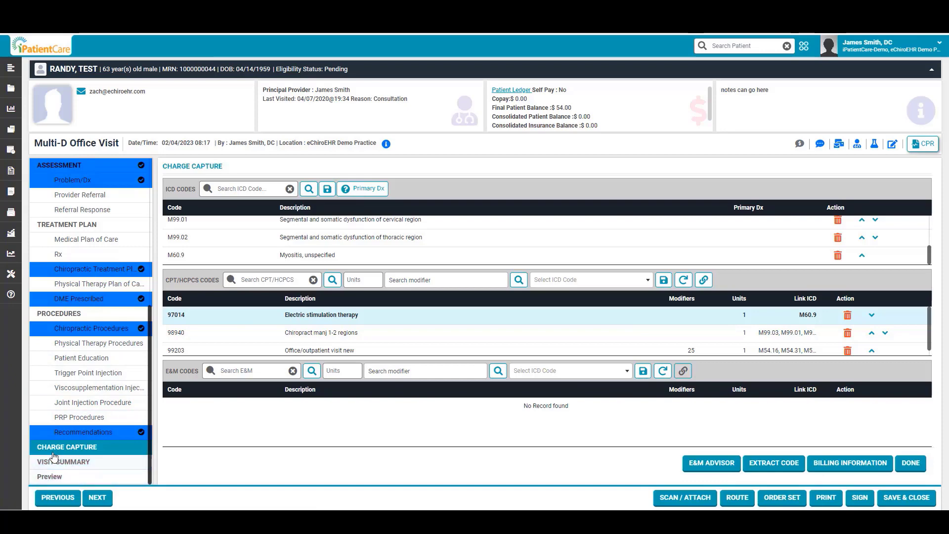
{"action": "left_click", "coordinate": [69, 483]}
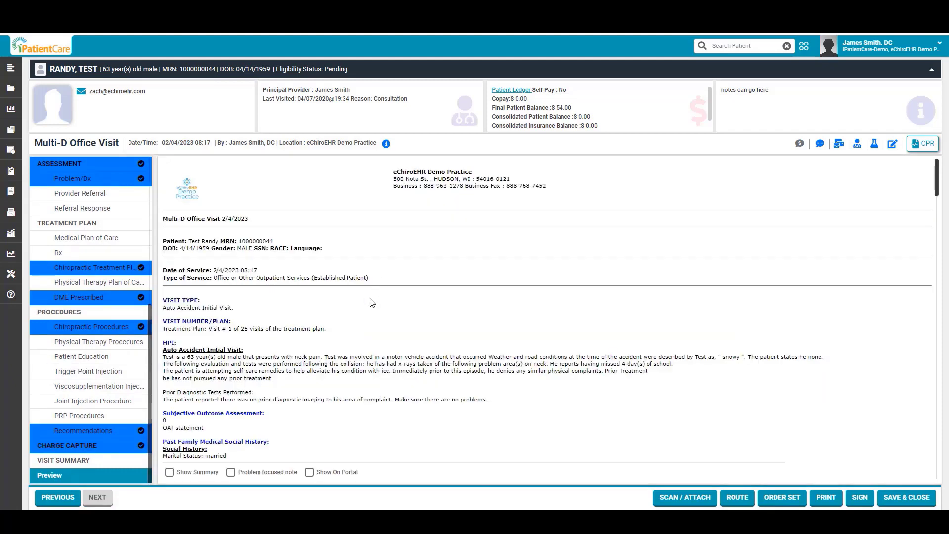
{"action": "key", "text": "ctrl+plus"}
{"action": "key", "text": "ctrl+plus"}
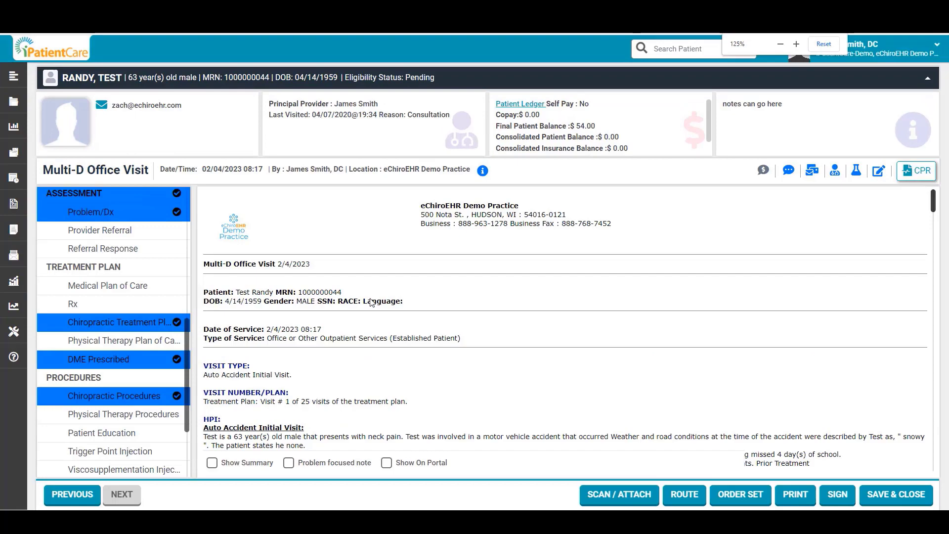
{"action": "scroll", "coordinate": [573, 302], "scroll_direction": "down", "scroll_amount": 5}
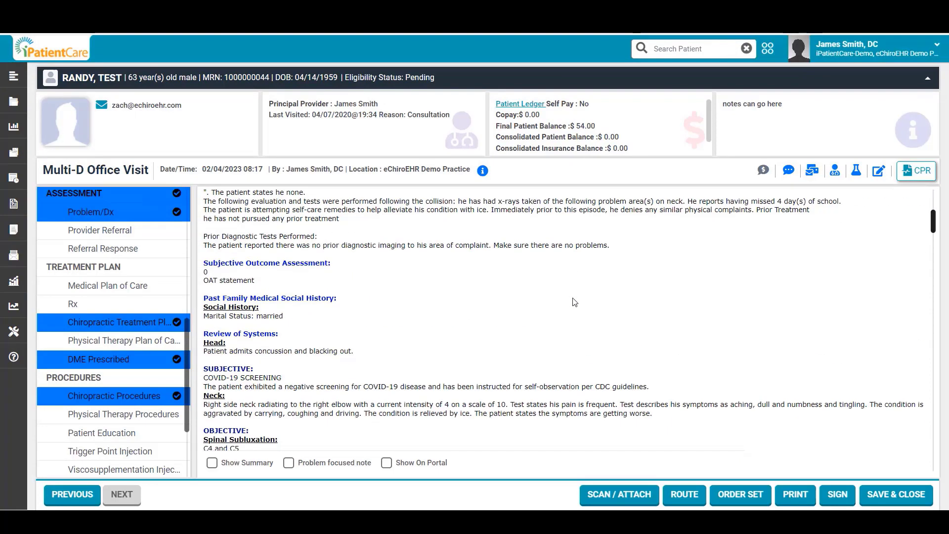
{"action": "scroll", "coordinate": [341, 283], "scroll_direction": "up", "scroll_amount": 5}
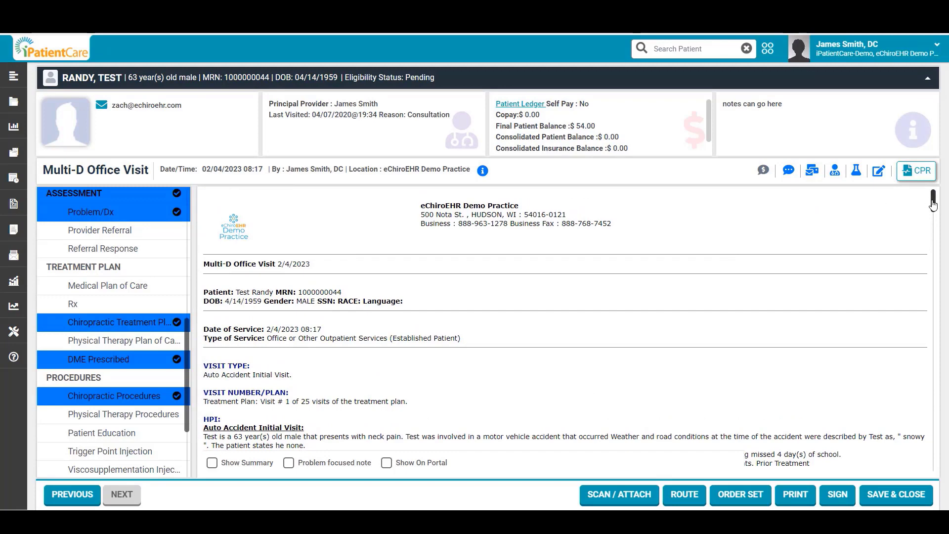
Step: Review the note preview from the history and subjective sections through the examination findings, diagnostic orders and radiology report
{"action": "left_click_drag", "start_coordinate": [933, 204], "coordinate": [940, 225]}
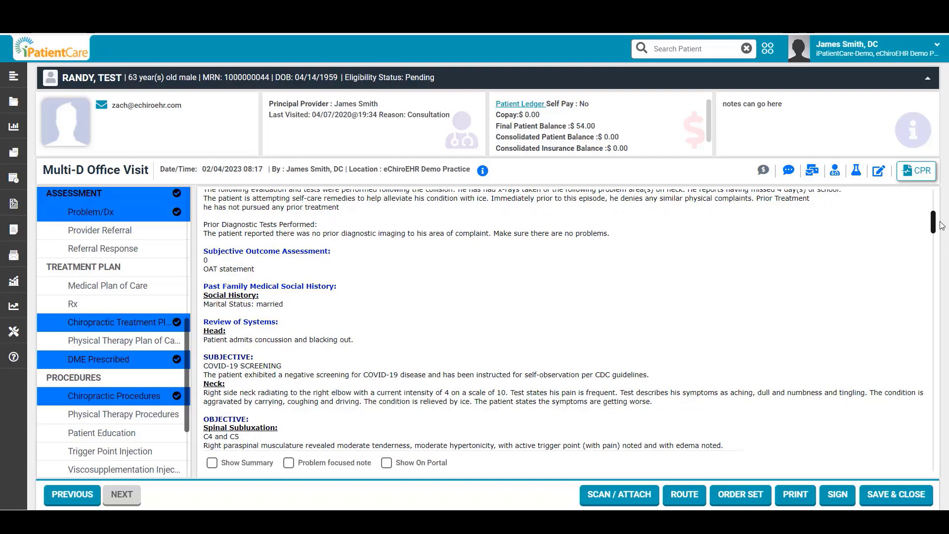
{"action": "scroll", "coordinate": [941, 226], "scroll_direction": "down", "scroll_amount": 2}
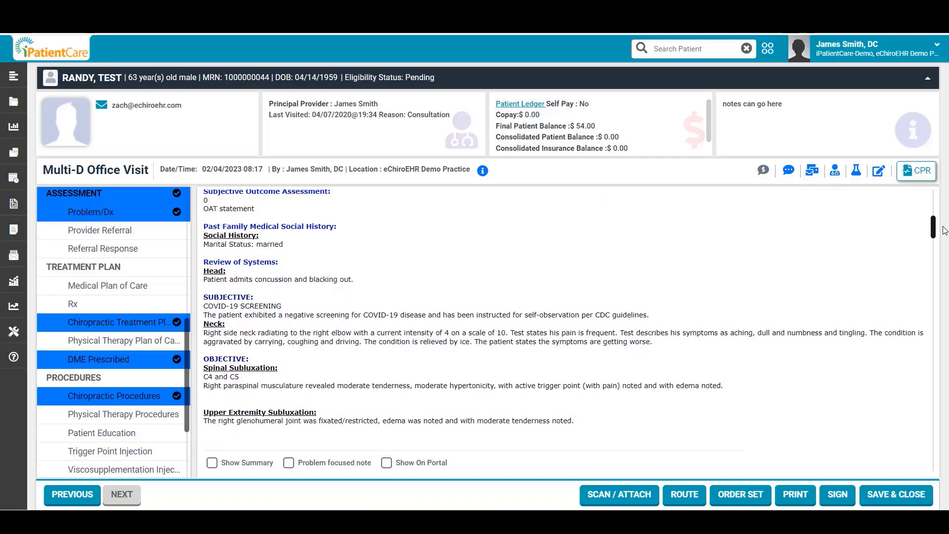
{"action": "scroll", "coordinate": [946, 233], "scroll_direction": "down", "scroll_amount": 3}
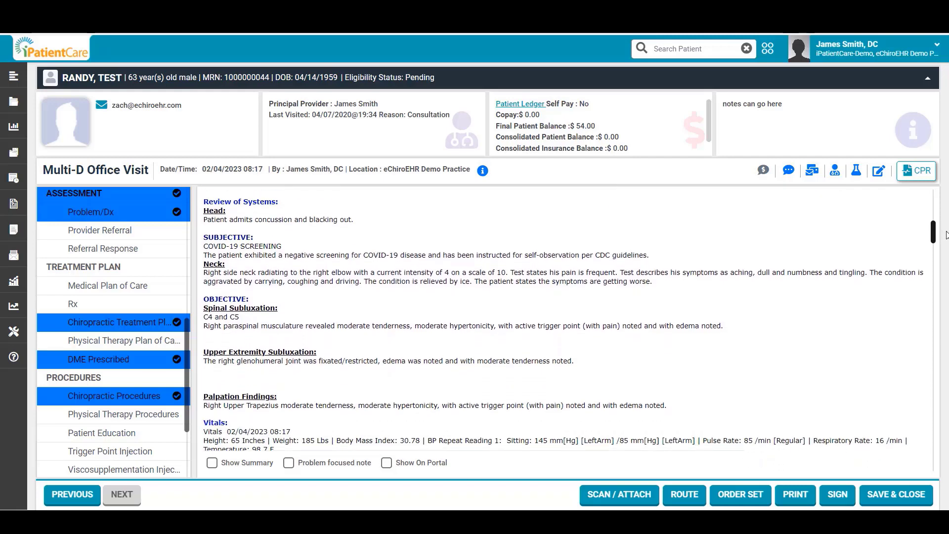
{"action": "scroll", "coordinate": [564, 321], "scroll_direction": "down", "scroll_amount": 4}
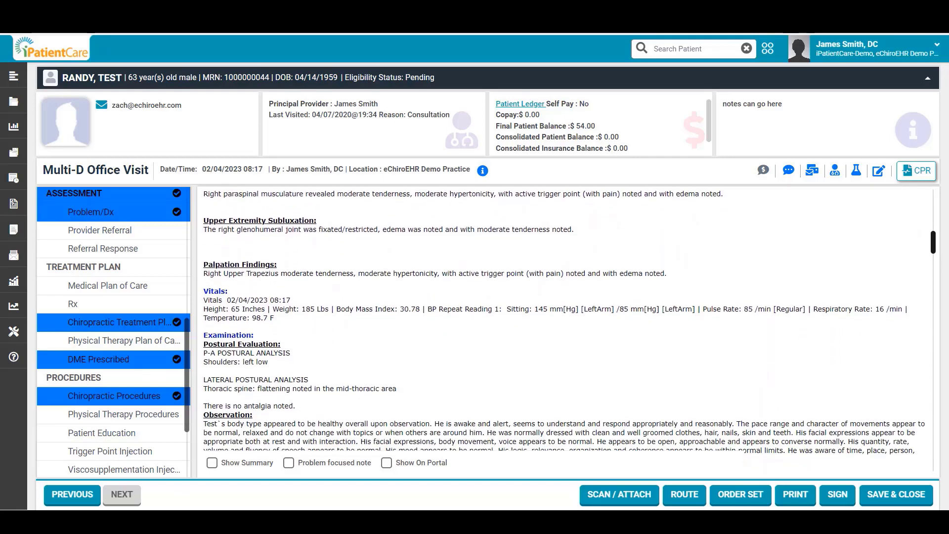
{"action": "scroll", "coordinate": [564, 322], "scroll_direction": "down", "scroll_amount": 8}
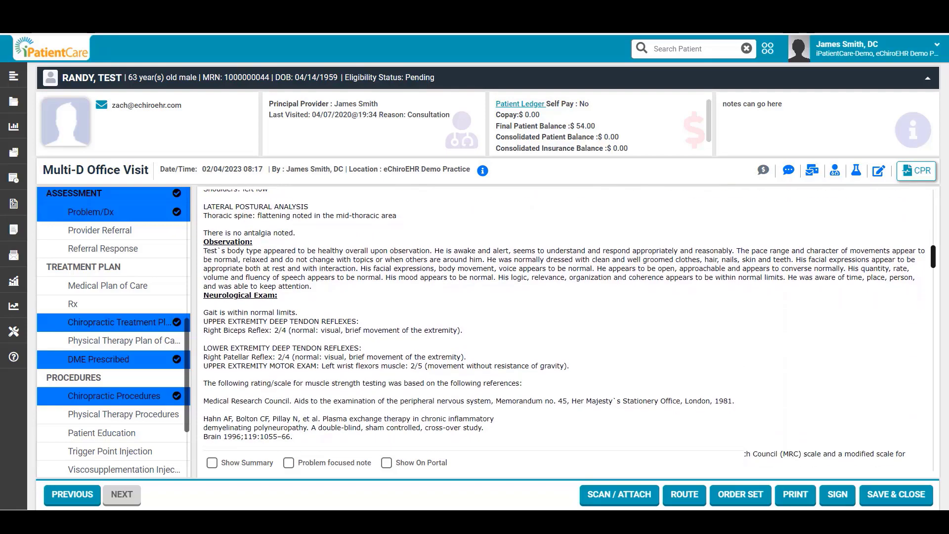
{"action": "scroll", "coordinate": [947, 306], "scroll_direction": "down", "scroll_amount": 10}
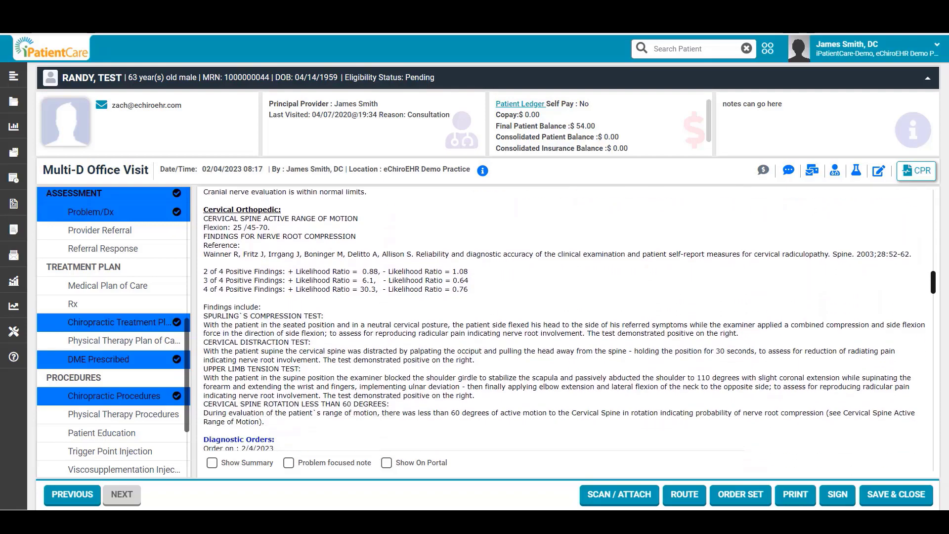
{"action": "scroll", "coordinate": [948, 306], "scroll_direction": "down", "scroll_amount": 5}
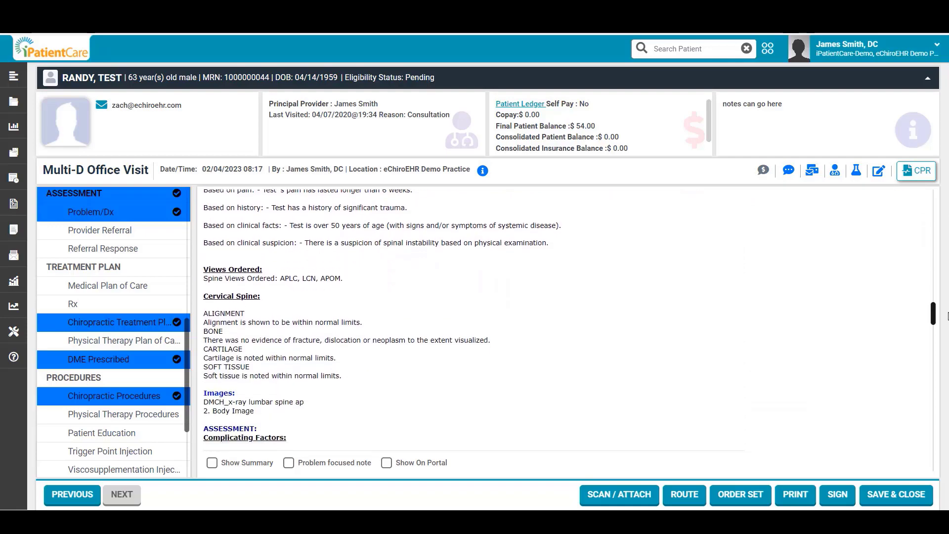
Step: Review the assessment, treatment plan, DME, procedures, recommendations and attached images in the note preview, and return to its beginning
{"action": "scroll", "coordinate": [564, 326], "scroll_direction": "down", "scroll_amount": 10}
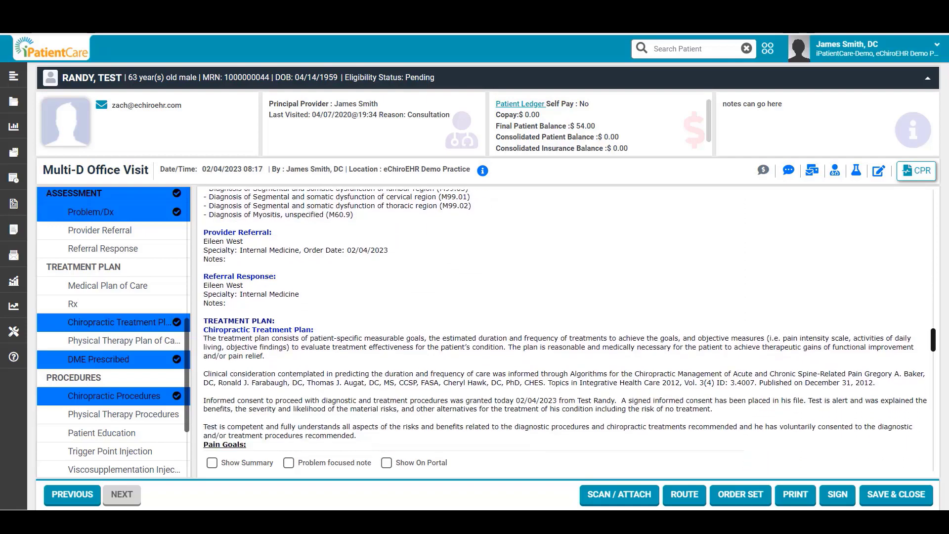
{"action": "scroll", "coordinate": [564, 326], "scroll_direction": "down", "scroll_amount": 10}
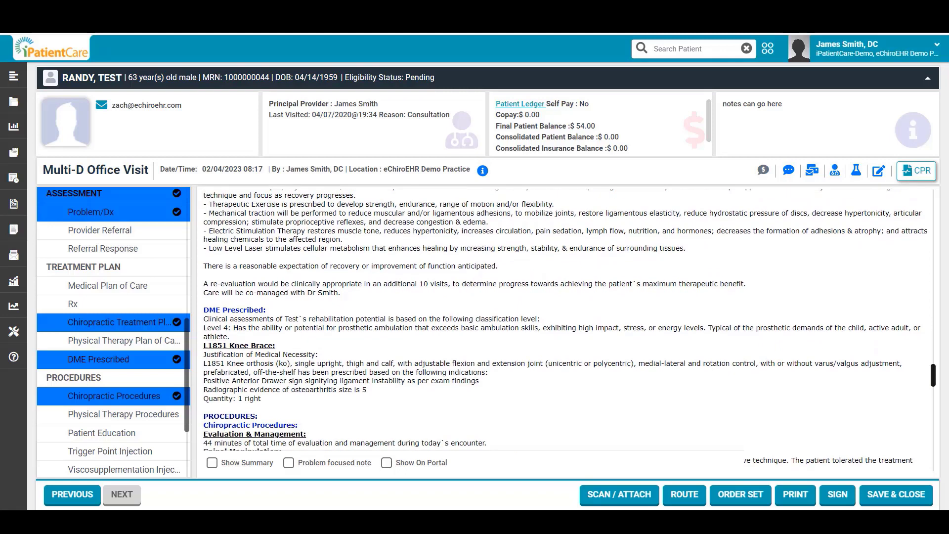
{"action": "scroll", "coordinate": [563, 326], "scroll_direction": "down", "scroll_amount": 5}
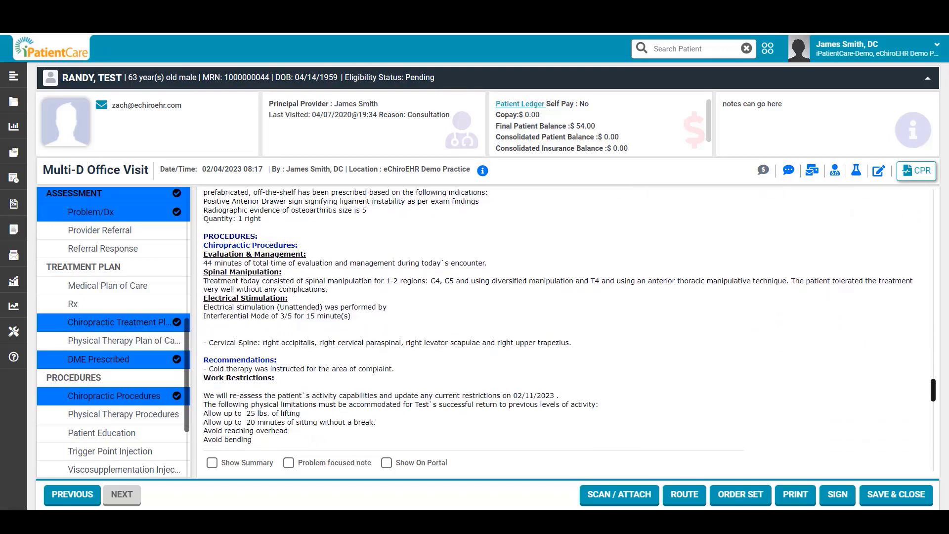
{"action": "scroll", "coordinate": [564, 326], "scroll_direction": "down", "scroll_amount": 5}
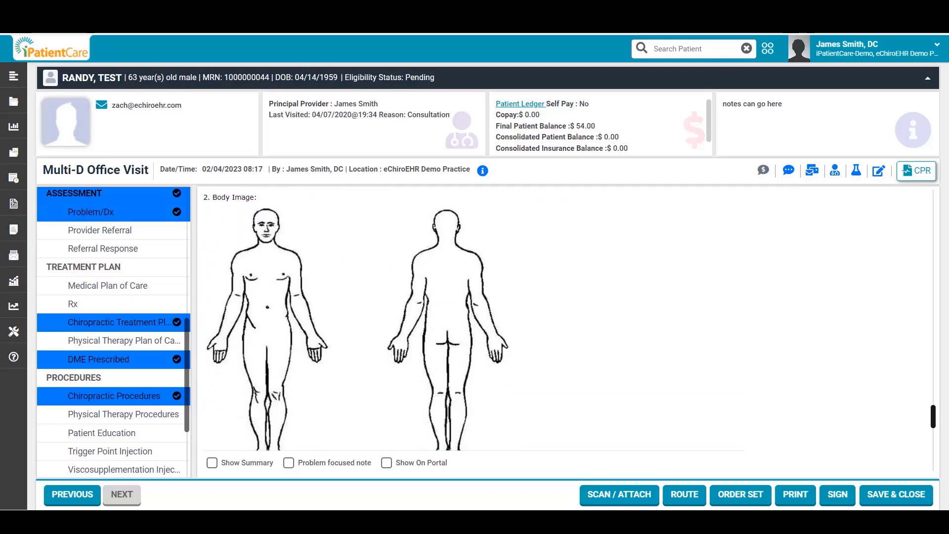
{"action": "scroll", "coordinate": [563, 326], "scroll_direction": "down", "scroll_amount": 6}
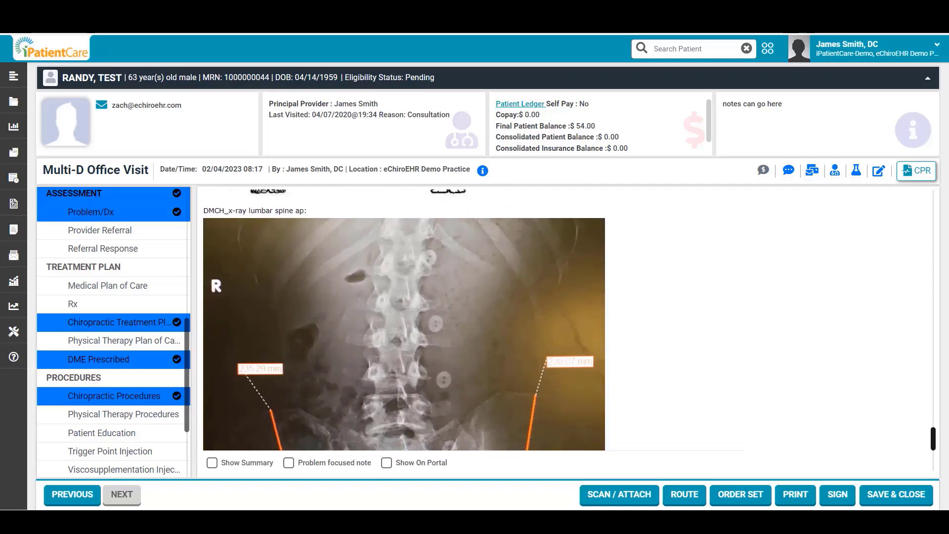
{"action": "scroll", "coordinate": [563, 326], "scroll_direction": "down", "scroll_amount": 6}
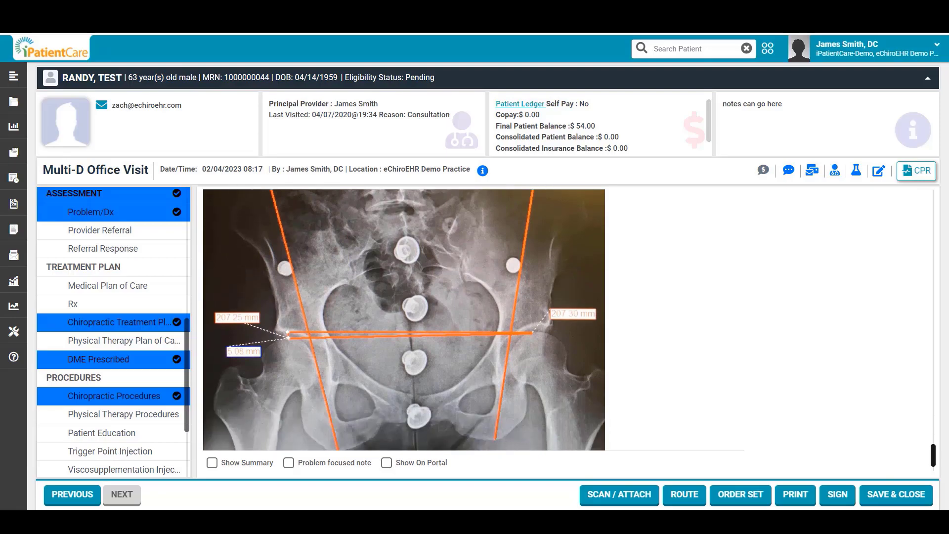
{"action": "scroll", "coordinate": [564, 326], "scroll_direction": "up", "scroll_amount": 10}
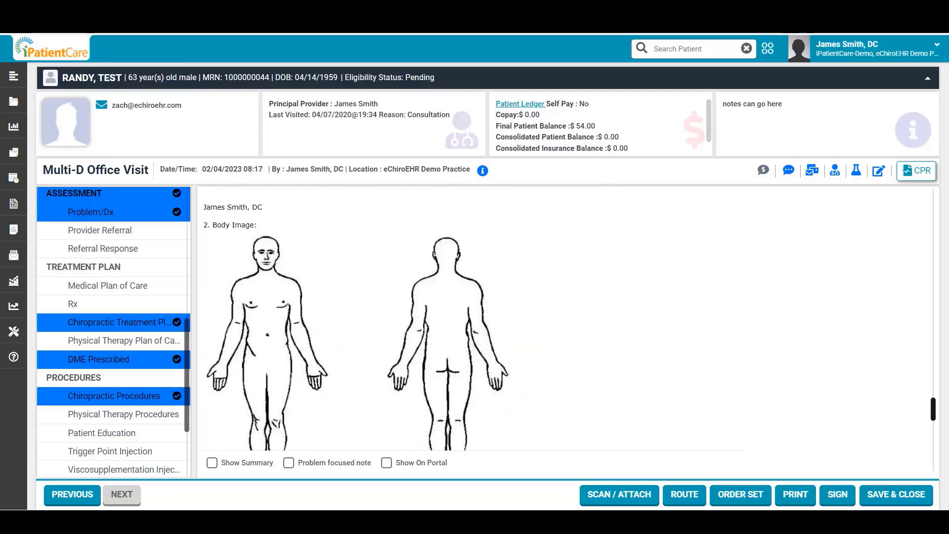
{"action": "scroll", "coordinate": [564, 326], "scroll_direction": "up", "scroll_amount": 15}
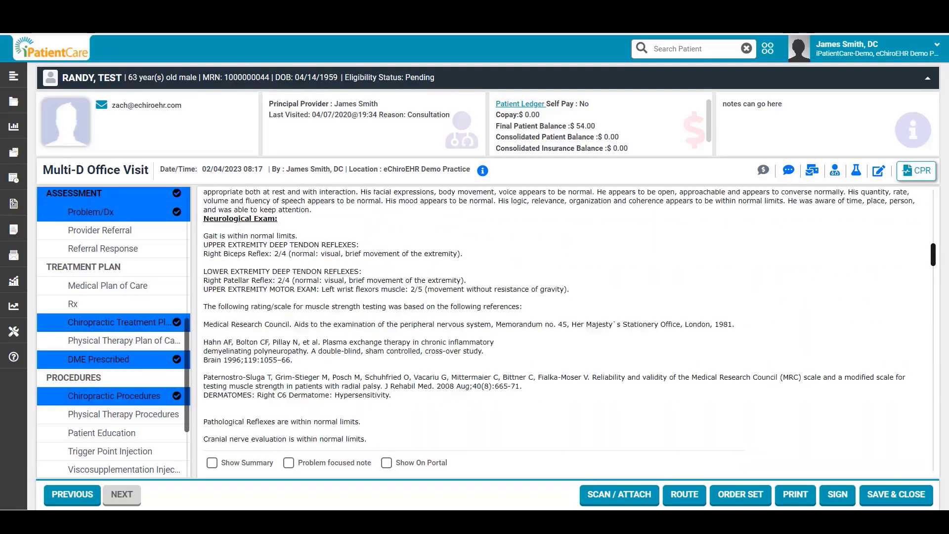
{"action": "scroll", "coordinate": [564, 326], "scroll_direction": "up", "scroll_amount": 10}
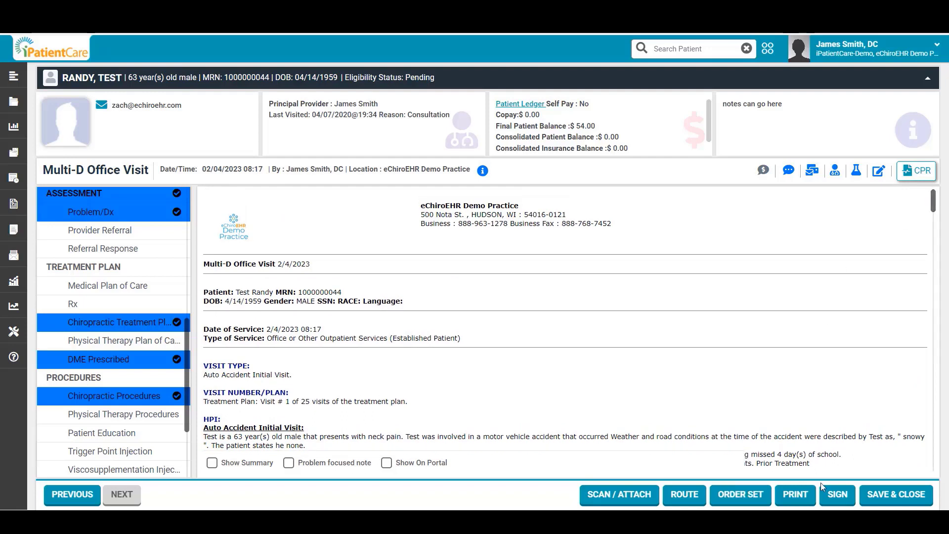
Step: Sign the visit note with the provider's electronic signature code, accepting the undocumented Treatment Plan section, and save and close the note
{"action": "left_click", "coordinate": [685, 497]}
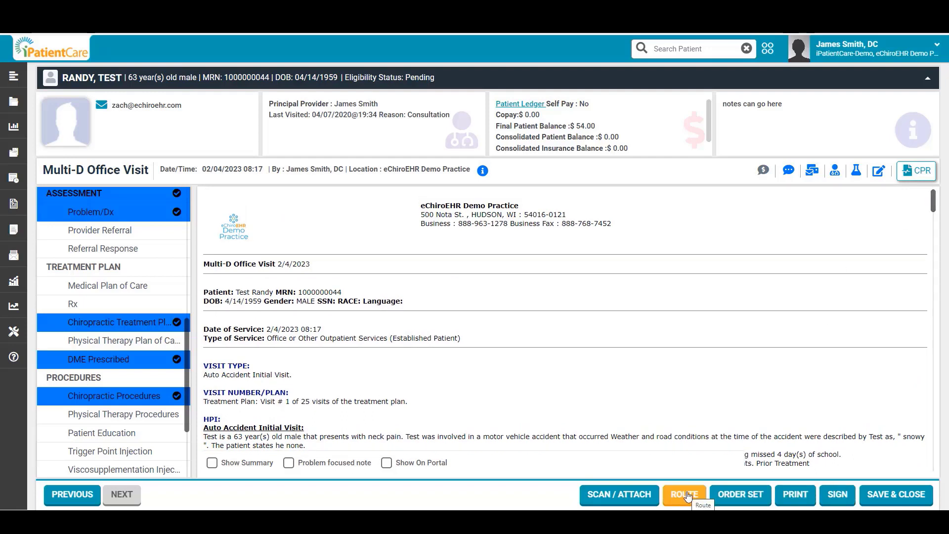
{"action": "left_click", "coordinate": [834, 496]}
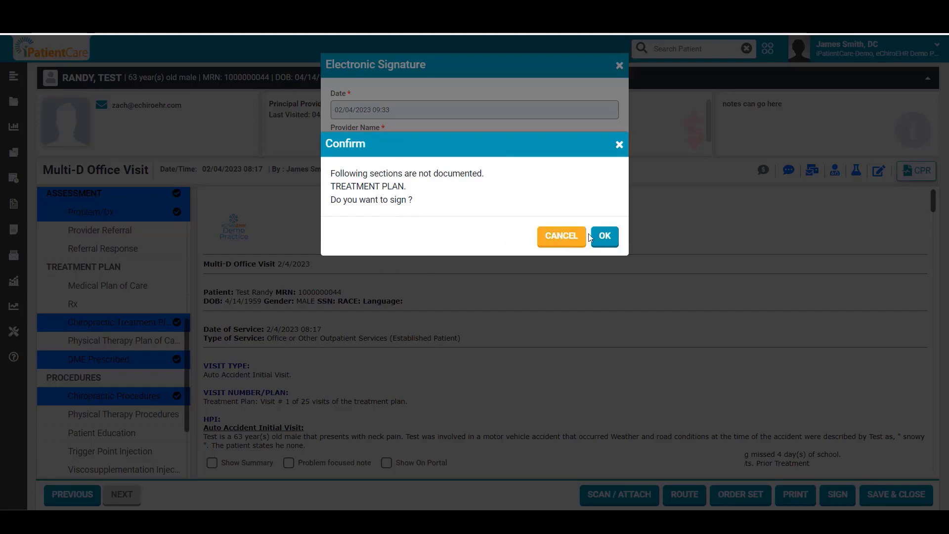
{"action": "left_click", "coordinate": [602, 237]}
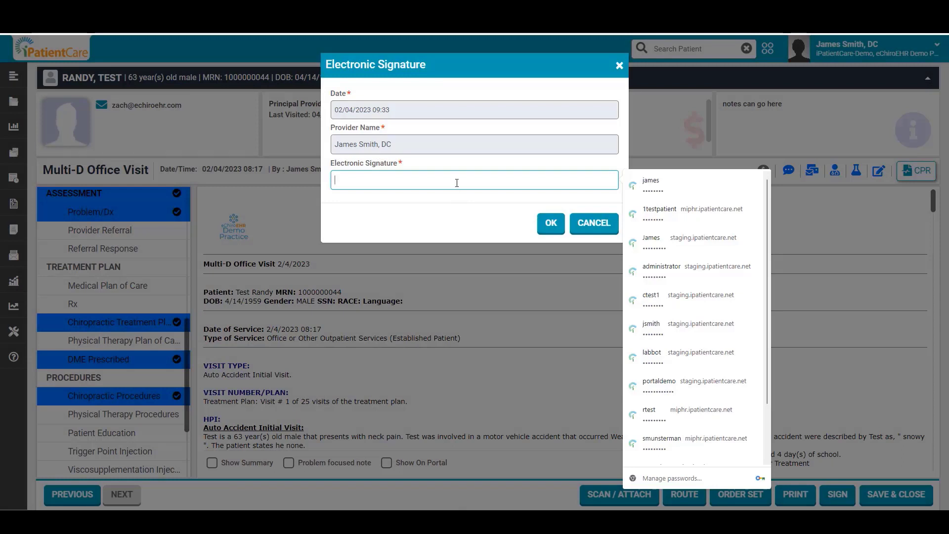
{"action": "type", "text": "••••"}
{"action": "left_click", "coordinate": [551, 223]}
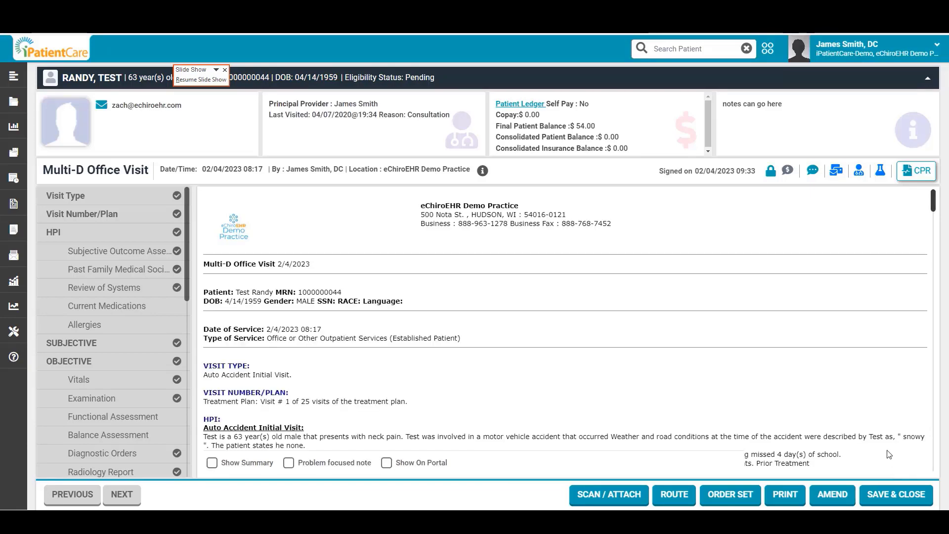
{"action": "scroll", "coordinate": [890, 454], "scroll_direction": "down", "scroll_amount": 15}
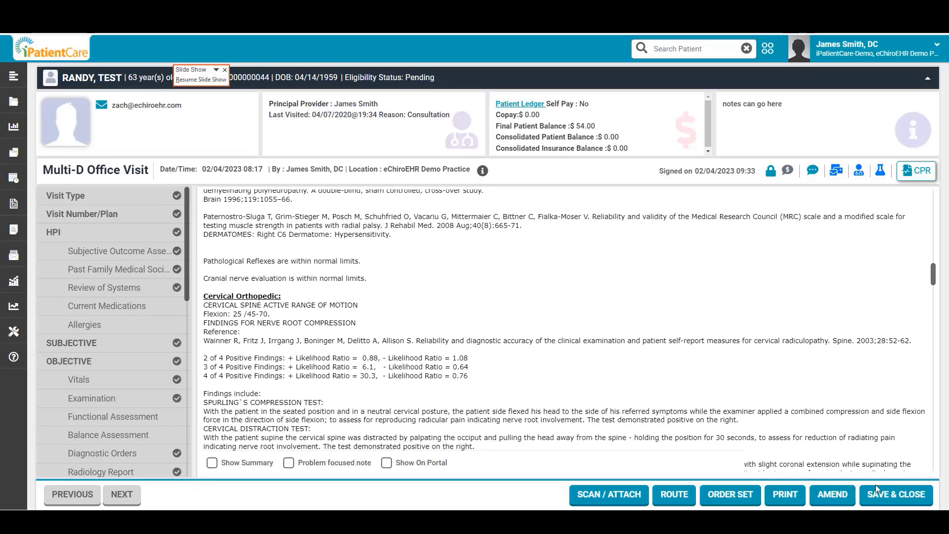
{"action": "left_click", "coordinate": [885, 497]}
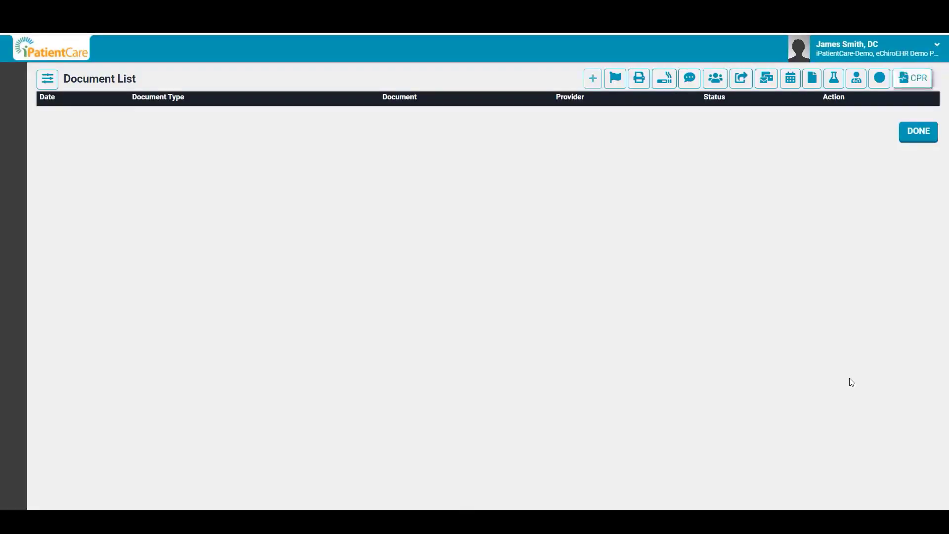